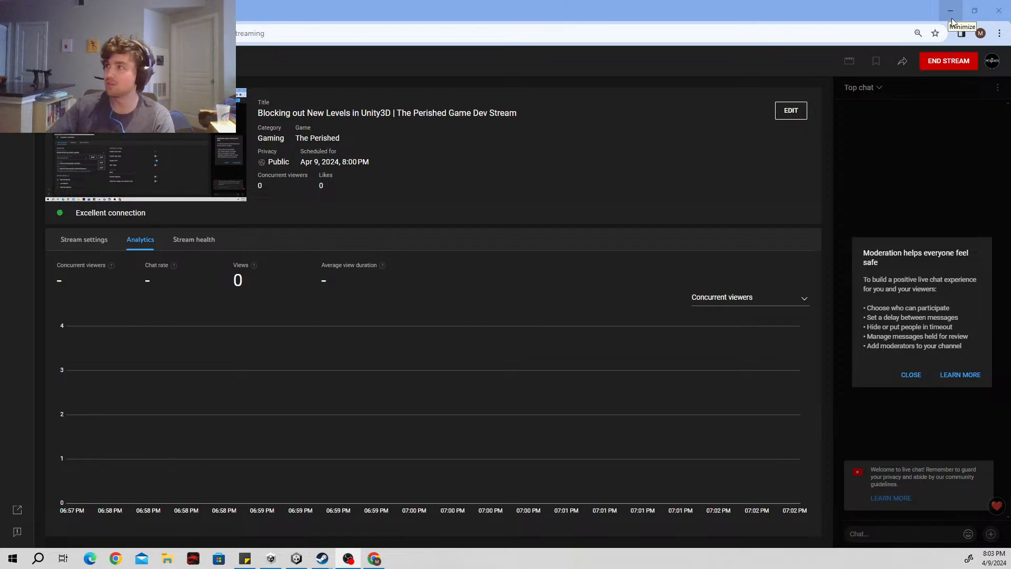
left_click(951, 14)
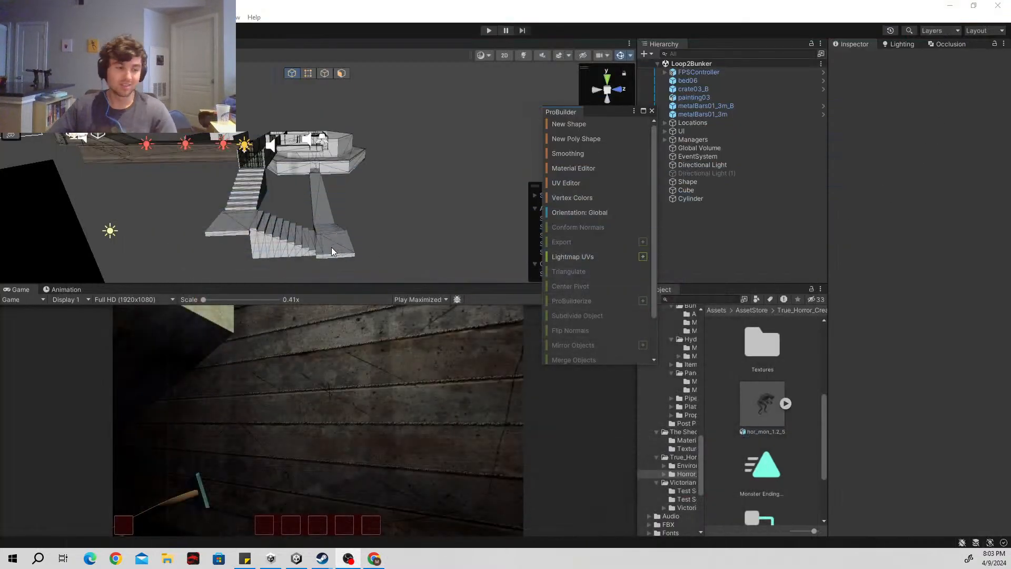
mouse_move(456, 140)
right_mouse_down()
mouse_move(434, 159)
mouse_move(442, 153)
right_mouse_up()
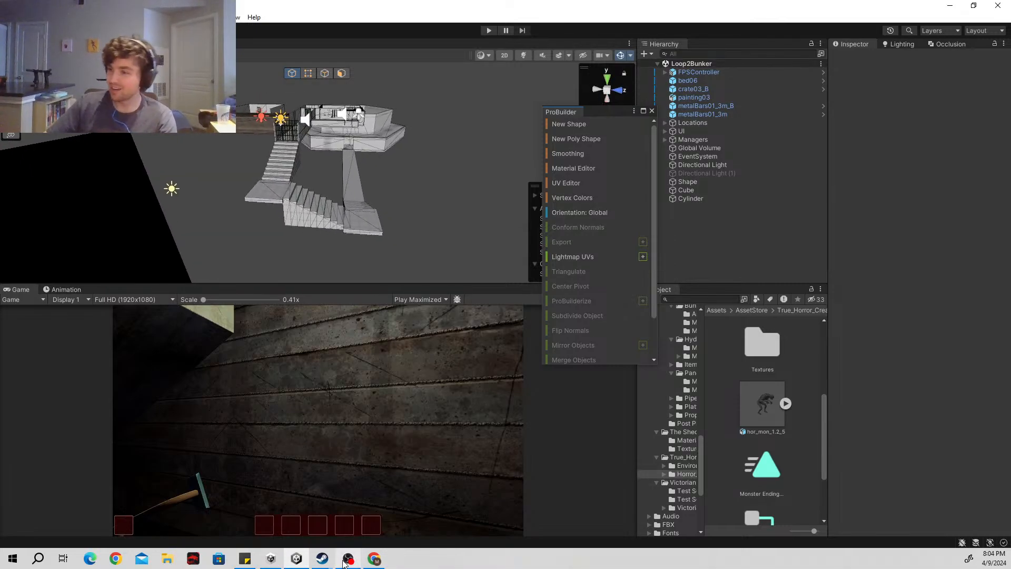
Step: Switch to Chrome and open YouTube in a new tab
left_click(374, 558)
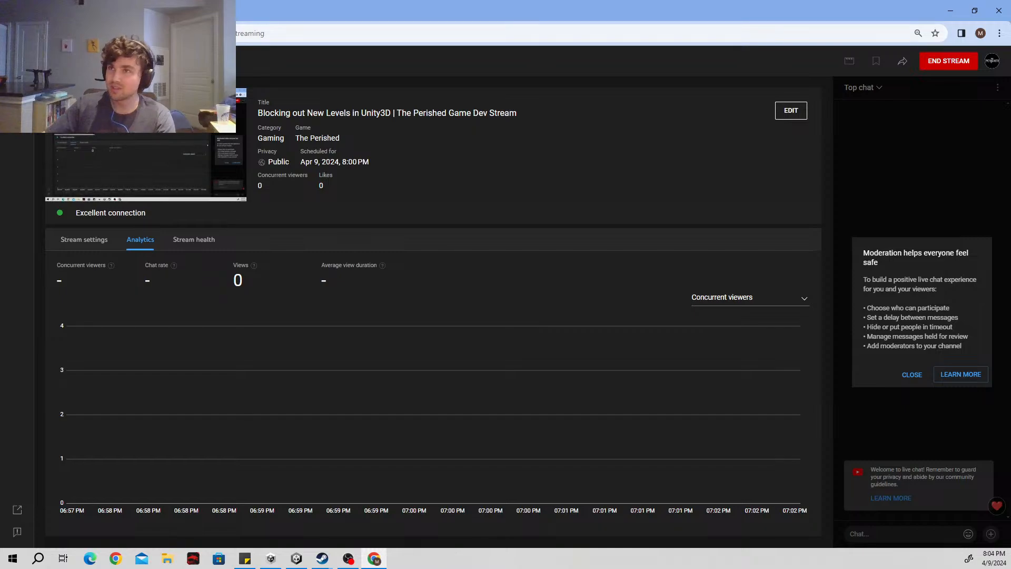
key("ctrl+t")
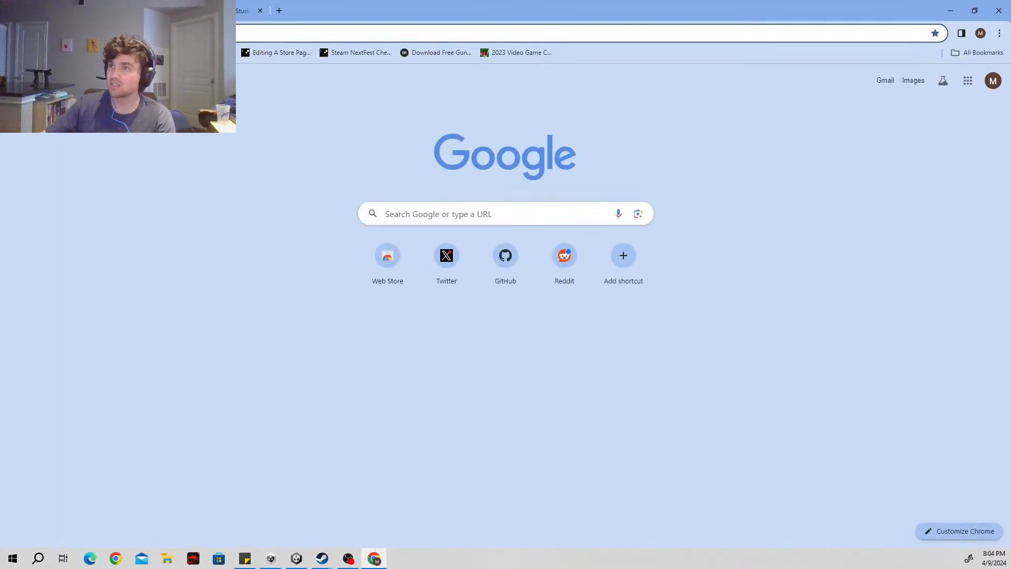
type("yout")
key("Return")
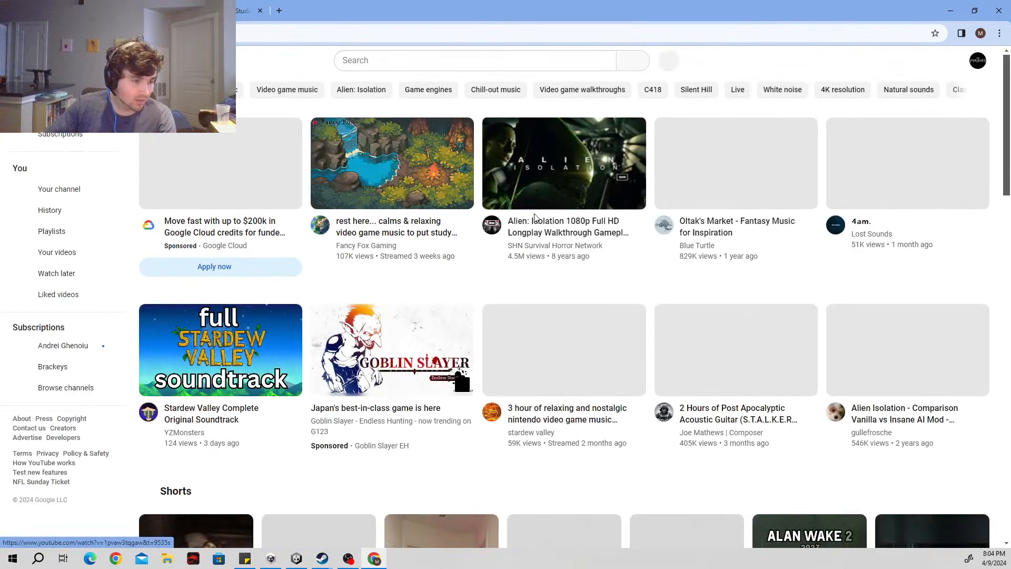
Step: Open your own channel's live streams and show the options for the 0:01 stream "Blocking out New Levels in Unity3D"
mouse_move(534, 217)
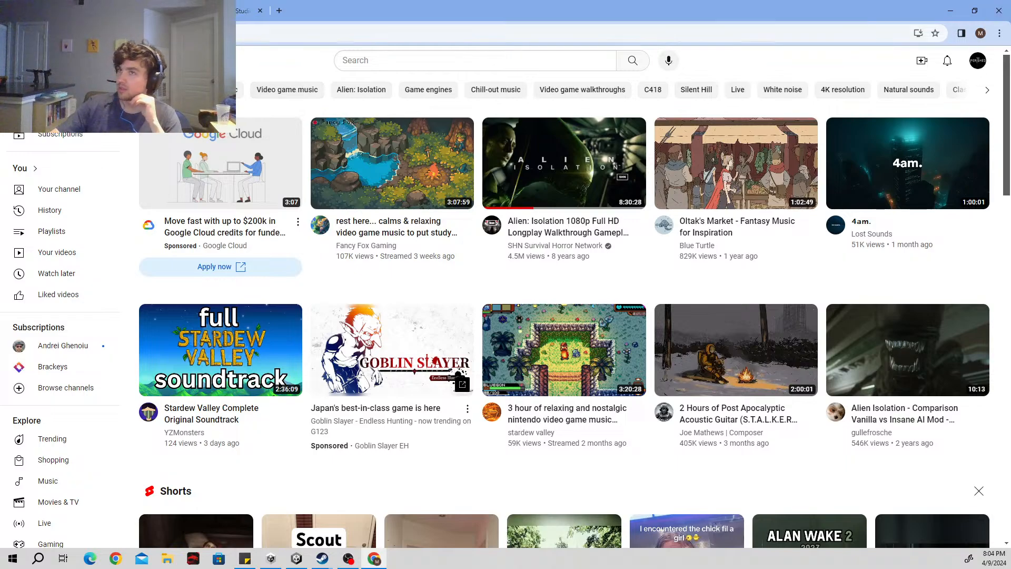
mouse_move(615, 258)
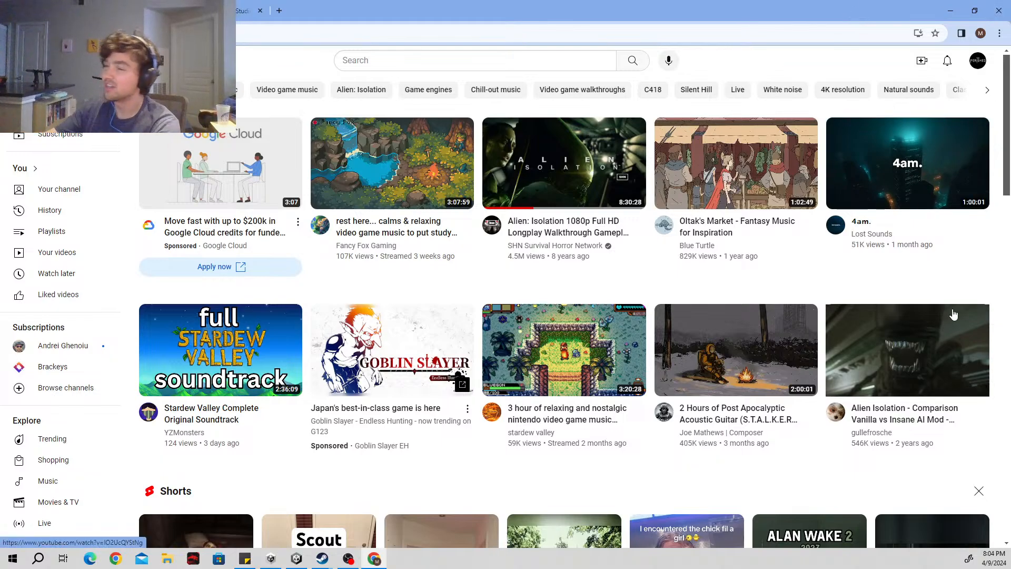
mouse_move(953, 314)
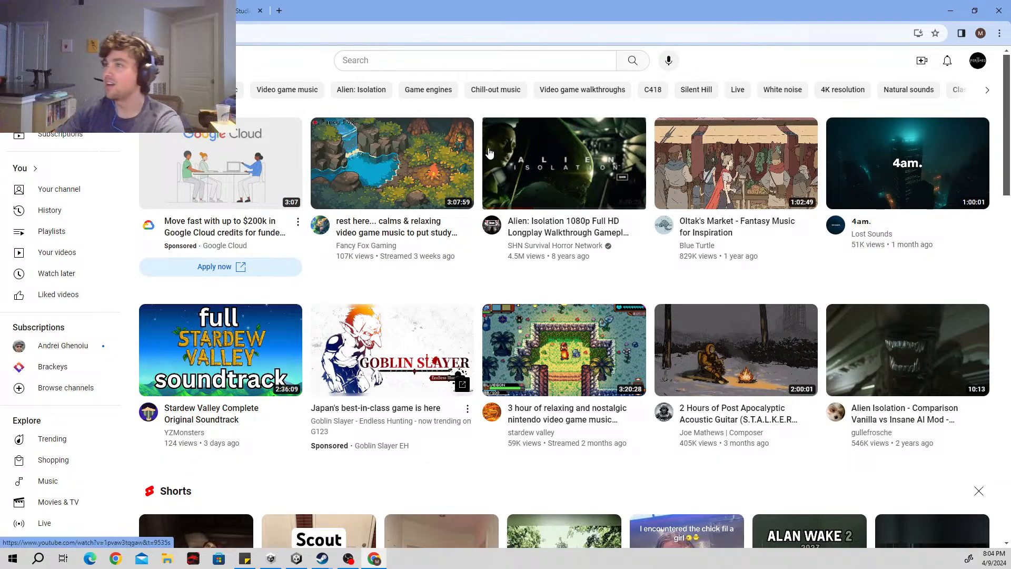
left_click(59, 215)
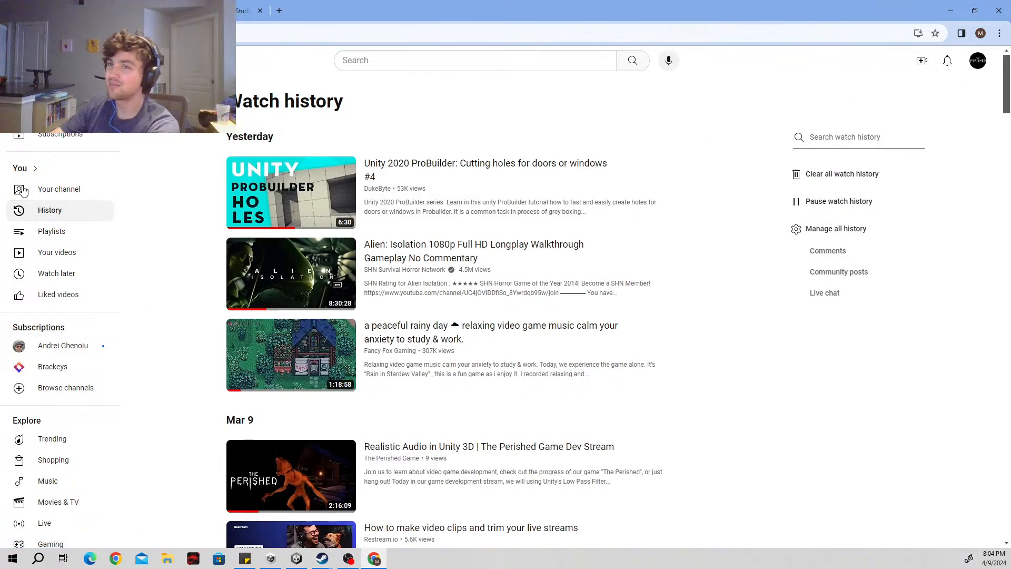
left_click(60, 190)
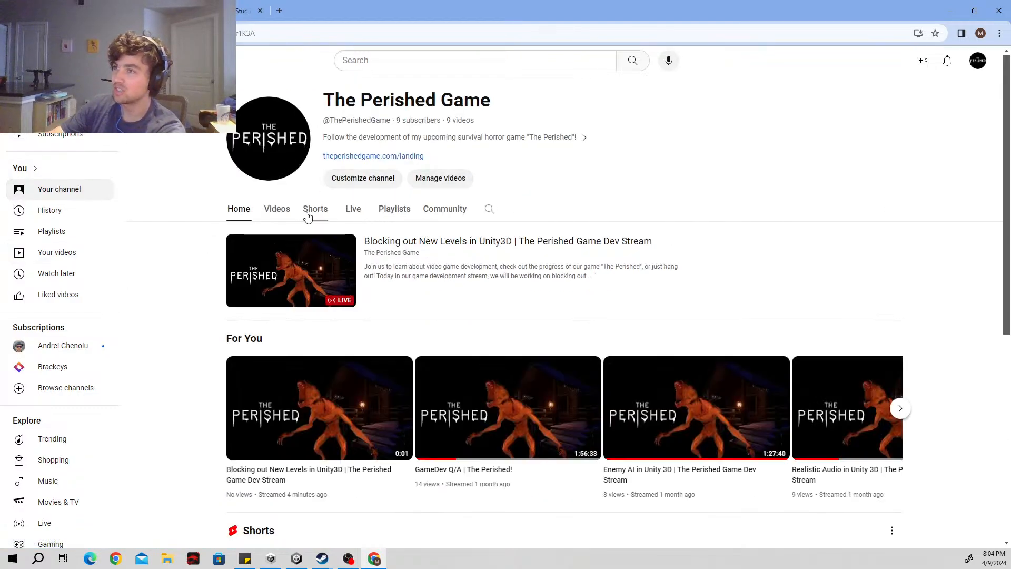
left_click(353, 210)
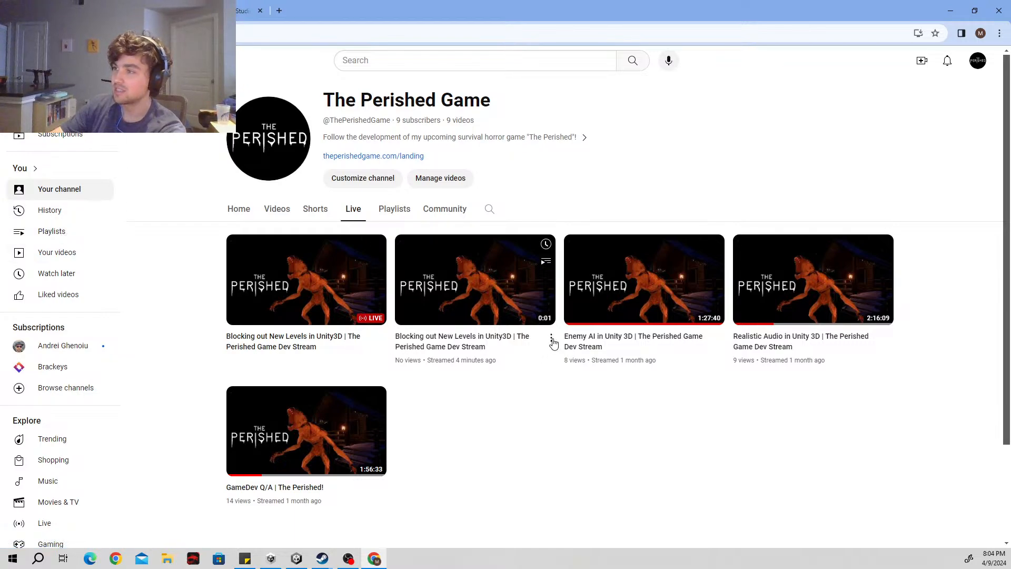
left_click(551, 337)
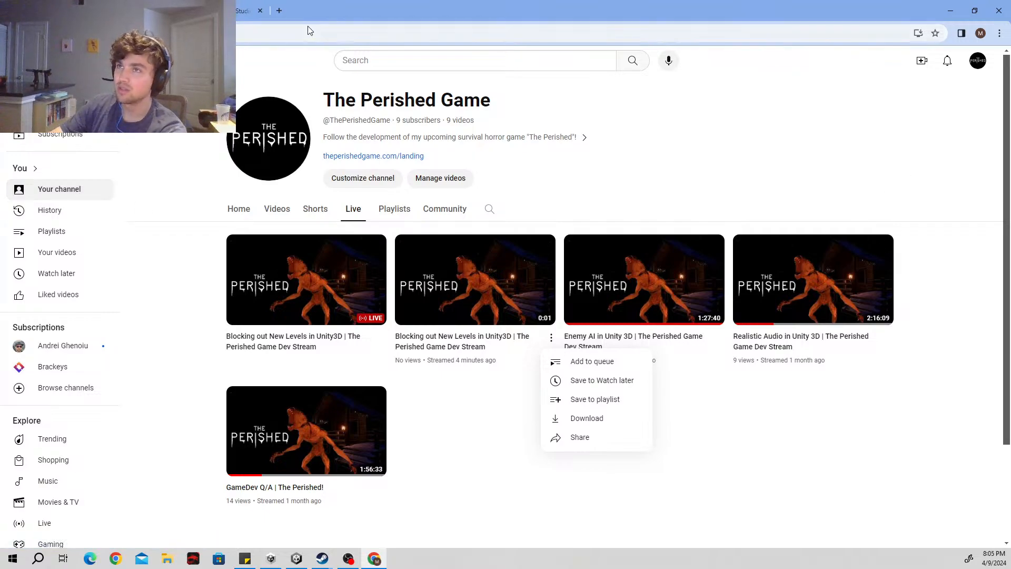
Step: Move the YouTube browser window off this display and switch back to Unity
left_click_drag(311, 15, 1010, 105)
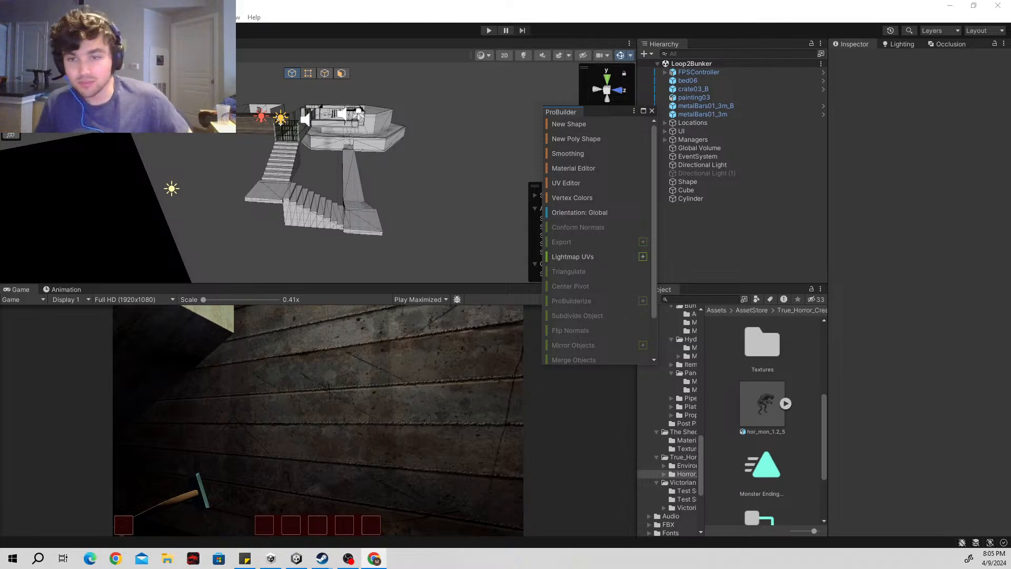
key("alt+Tab")
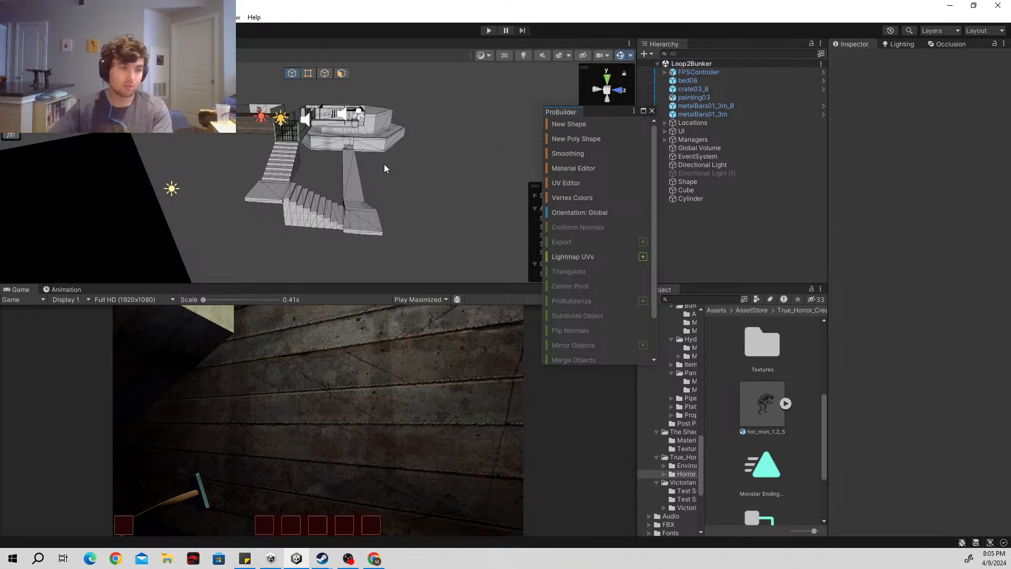
Step: Reposition the floating ProBuilder window so it no longer covers the Hierarchy and Project panels
right_click_drag(422, 156, 393, 134)
key("w")
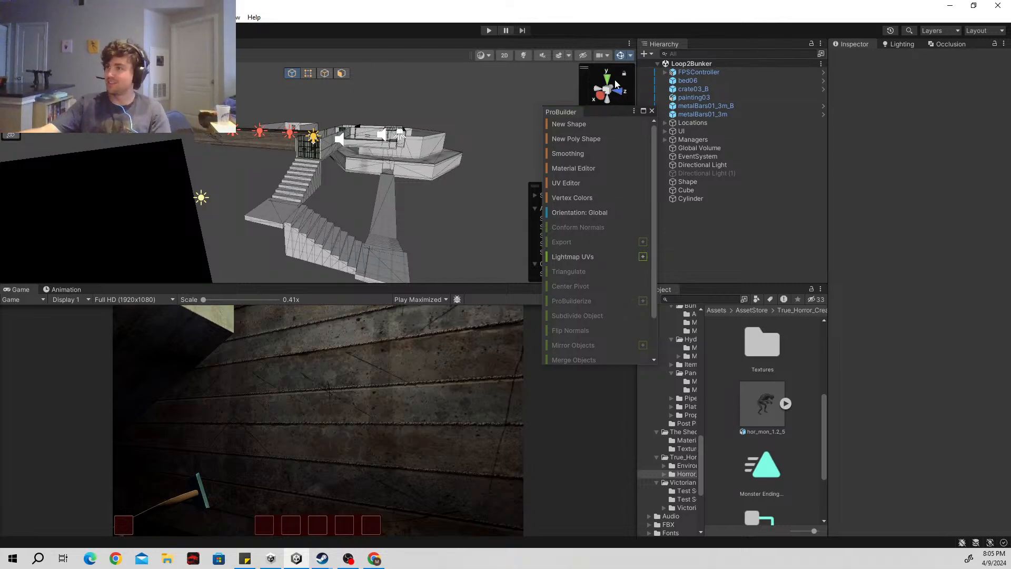
left_click_drag(614, 118, 505, 135)
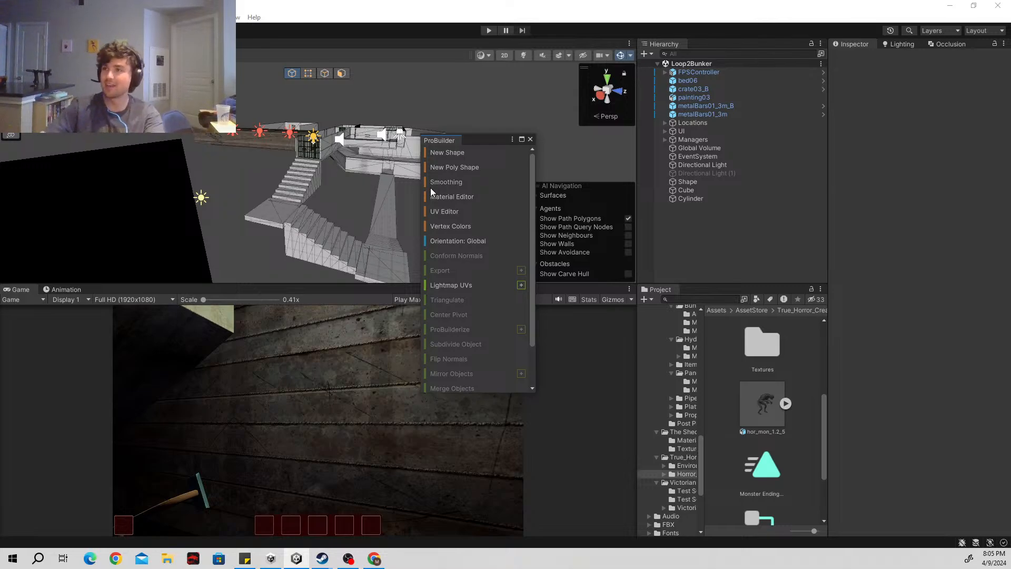
left_click_drag(482, 140, 522, 146)
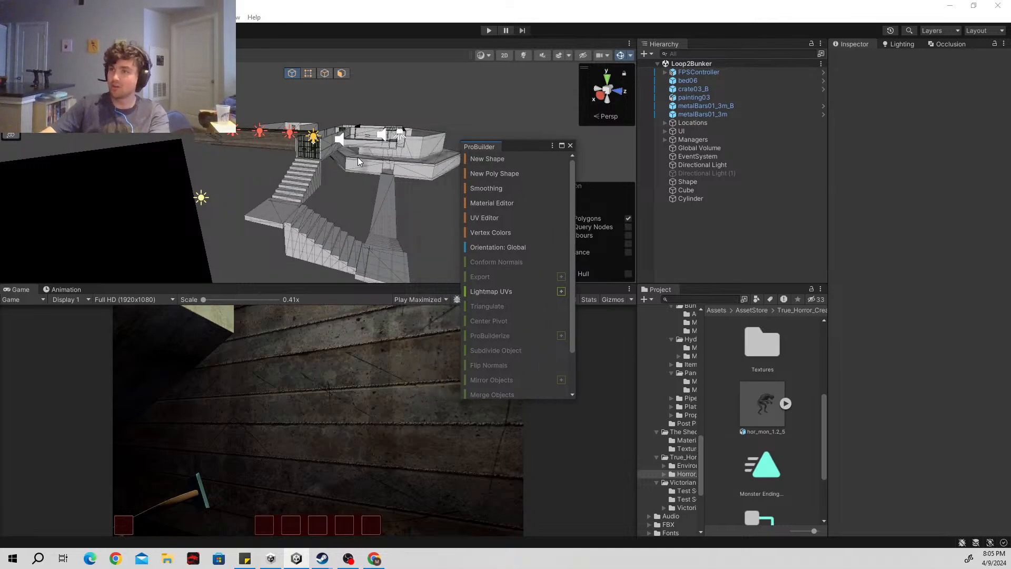
Step: Fly through the Loop2Bunker scene to examine the staircase, the cell block, the office room and the corridor
right_click_drag(358, 162, 343, 143)
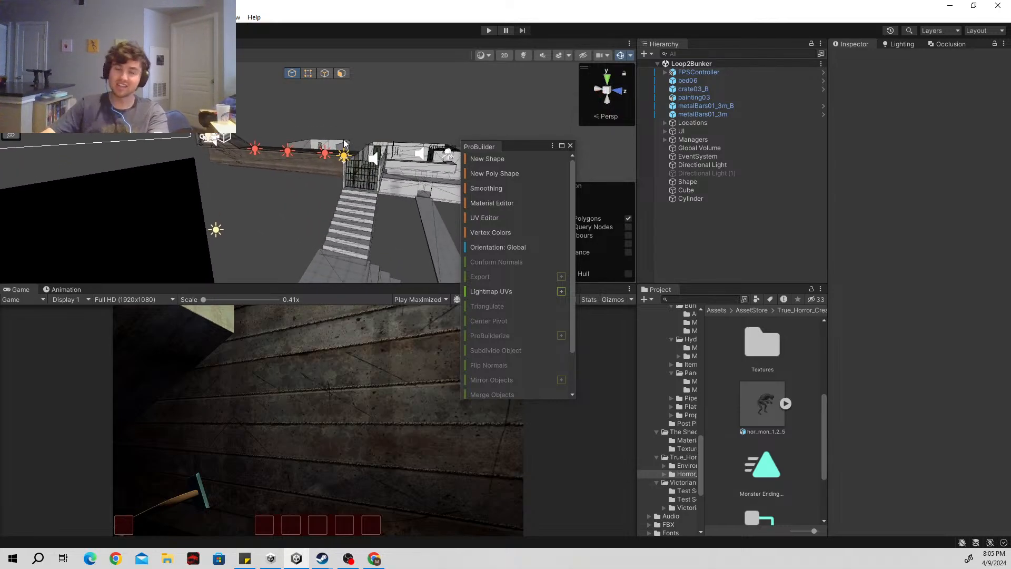
right_click_drag(360, 181, 680, 246)
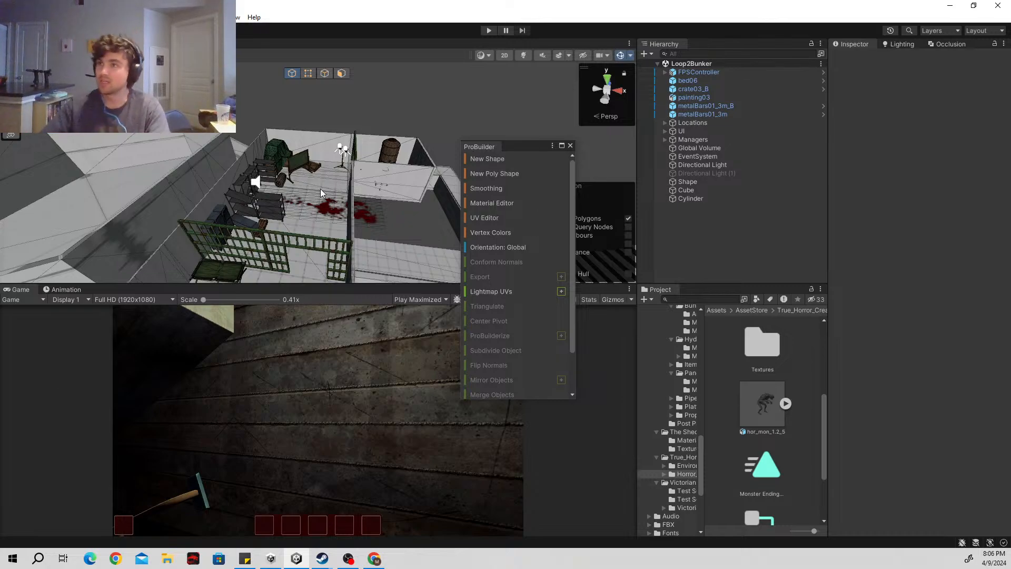
right_click_drag(320, 189, 732, 188)
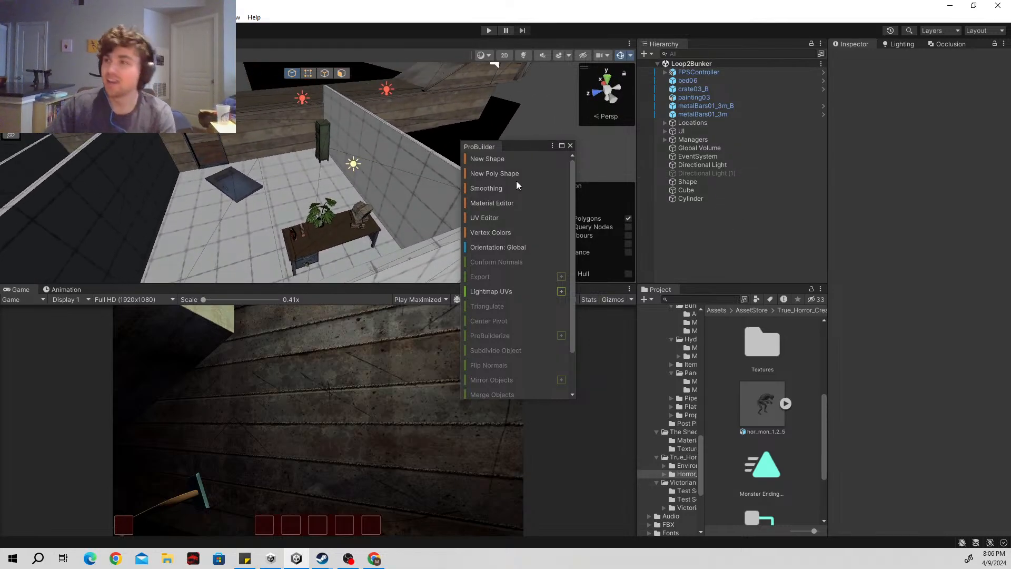
right_click_drag(283, 178, 758, 252)
right_click_drag(404, 141, 228, 106)
key("w")
right_click_drag(197, 123, 62, 137)
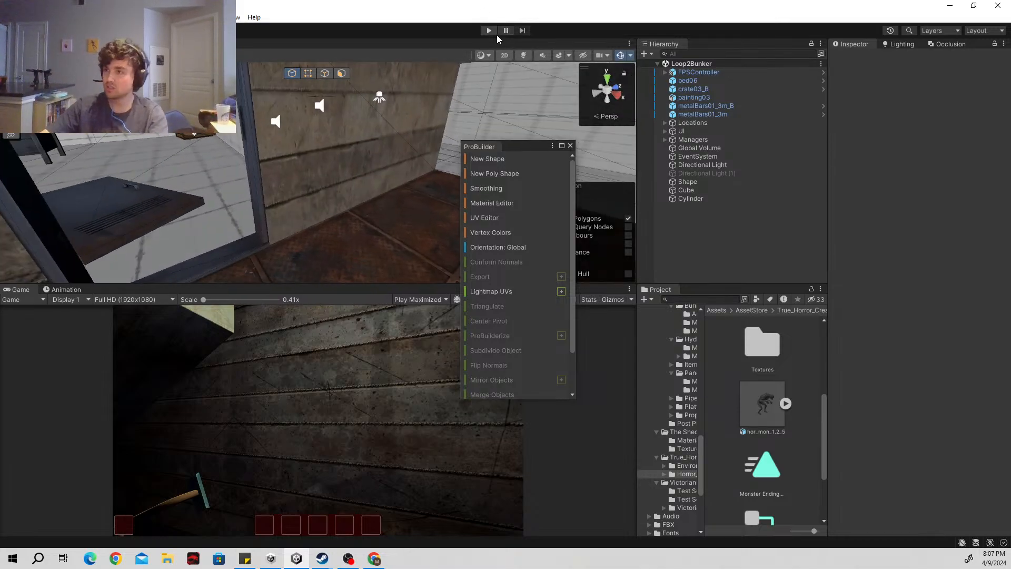
Step: Run the level in Play mode and close the floating ProBuilder window
left_click(490, 30)
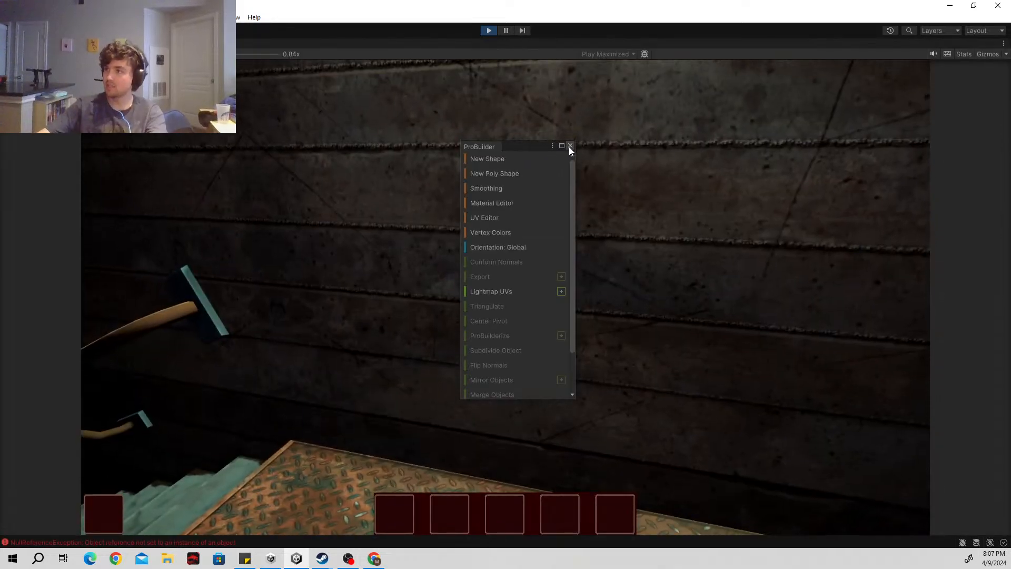
left_click(570, 146)
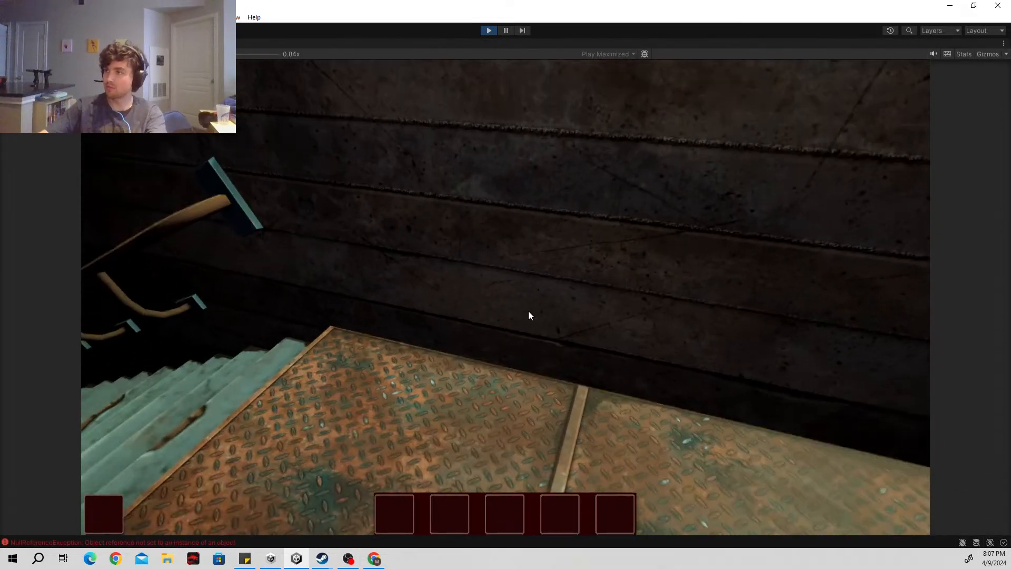
Step: Walk down the stairs and along the corridor into the blockout room, up to the standing locker
key("w")
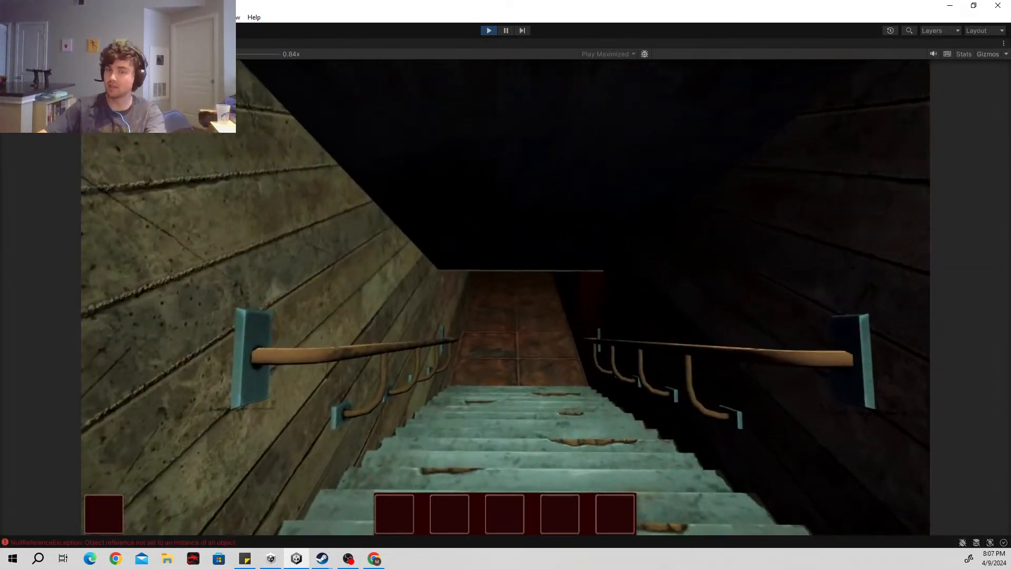
key("w")
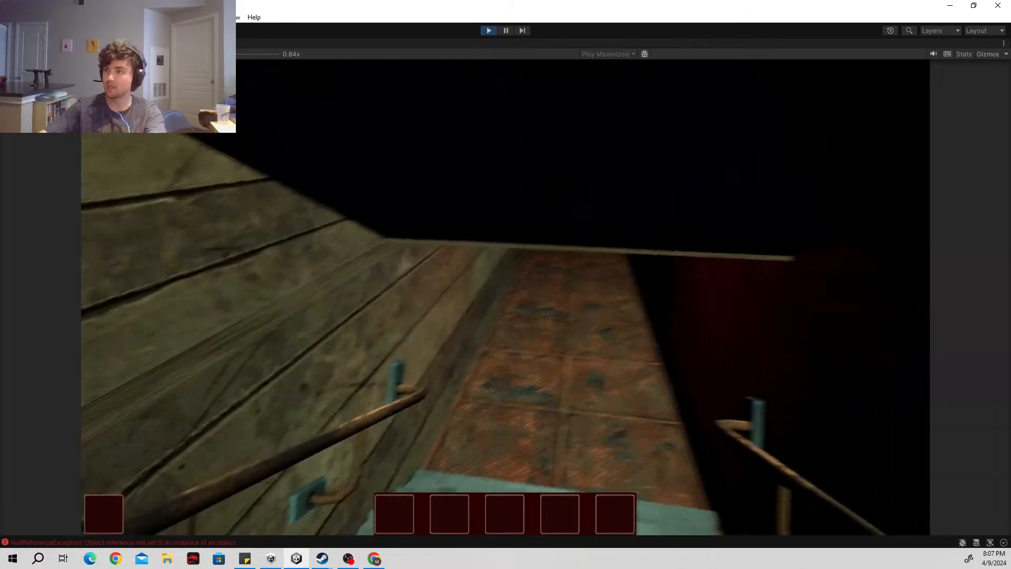
key("w")
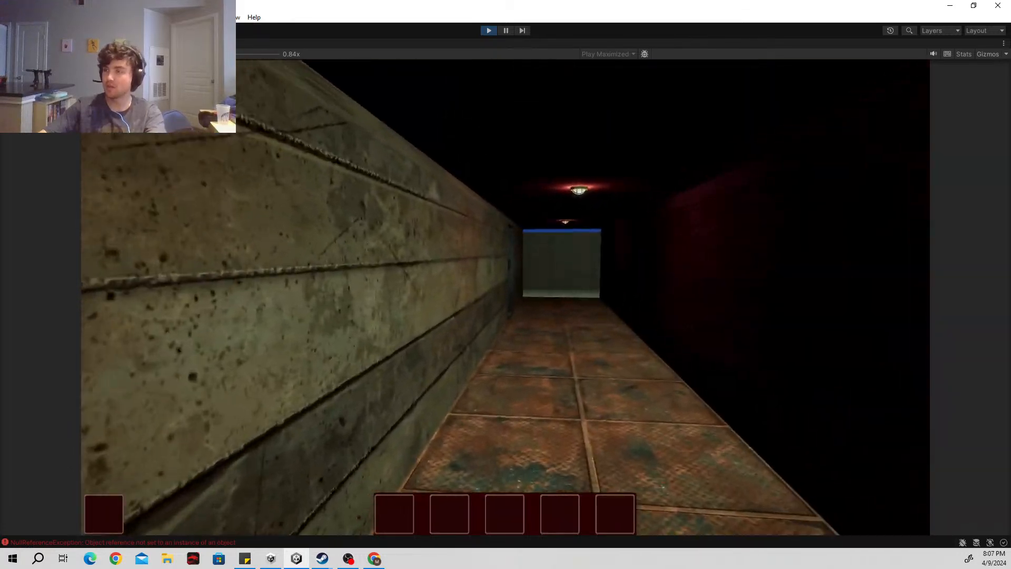
key("w")
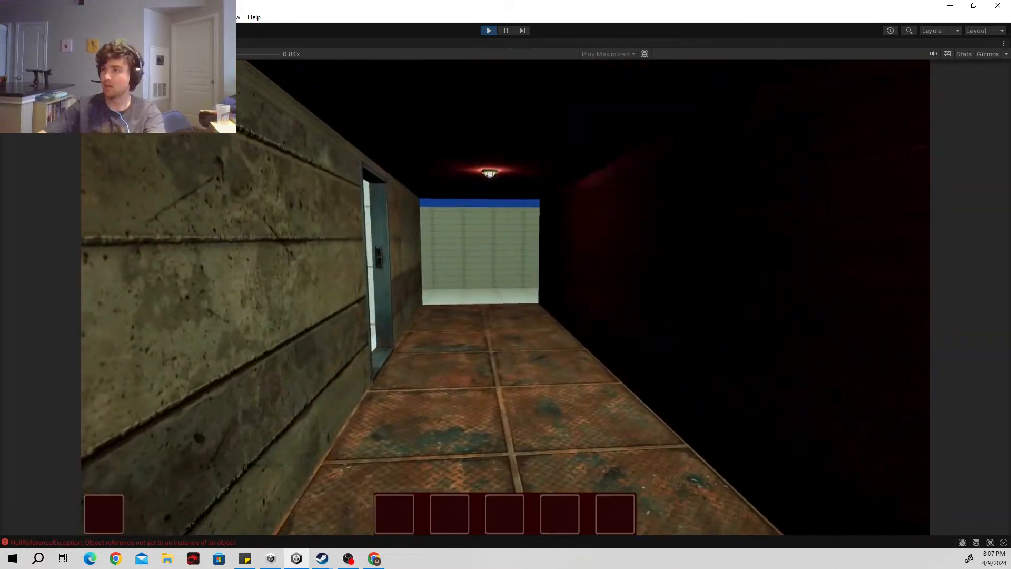
key("w")
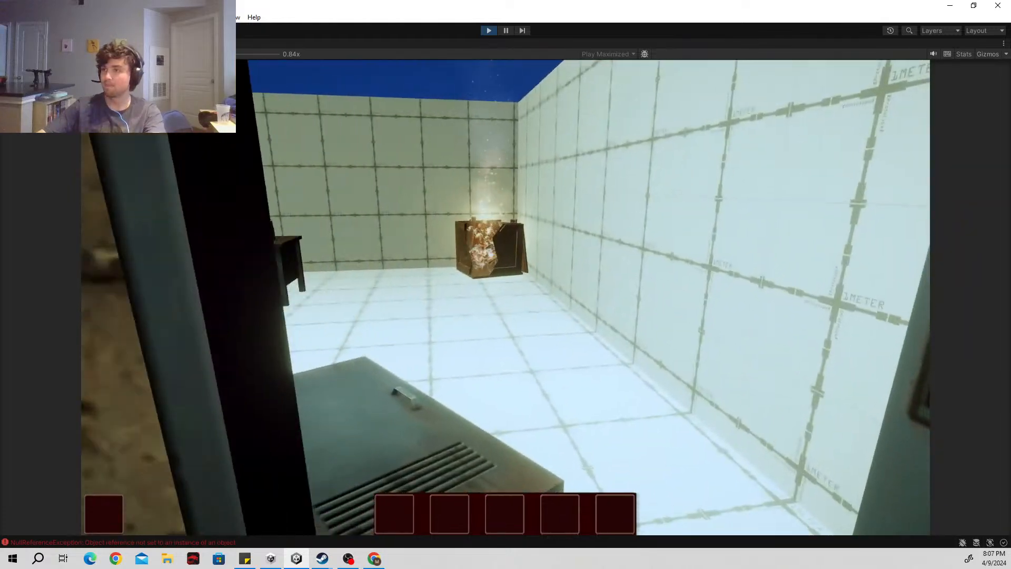
key("w")
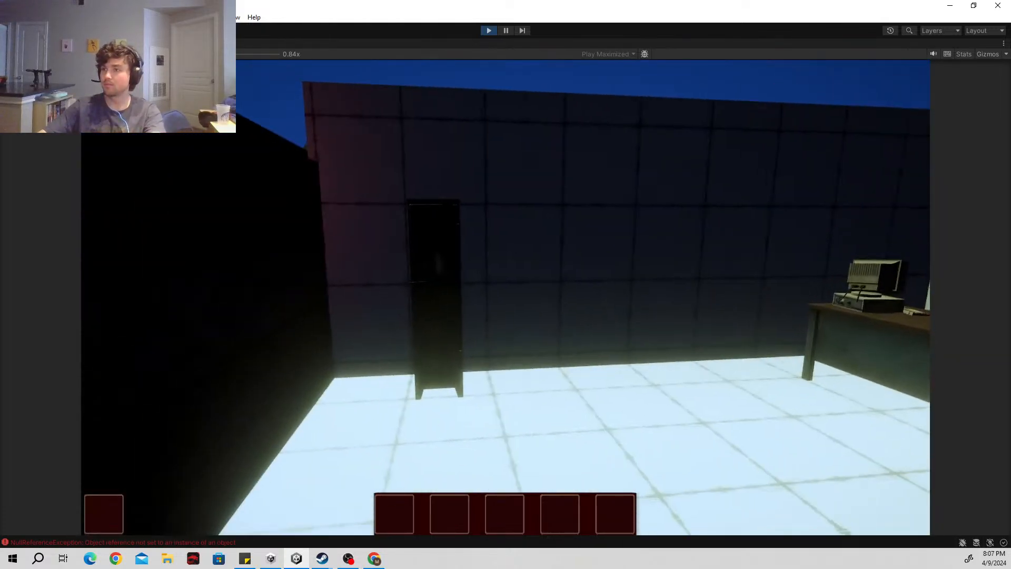
key("w")
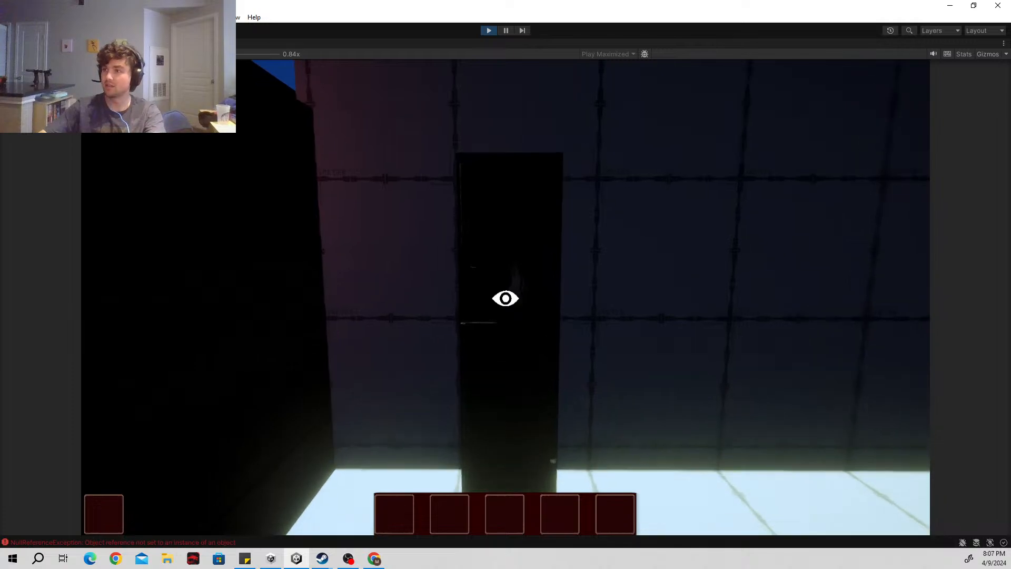
Step: Test the hiding mechanic by entering and leaving the locker twice
key("e")
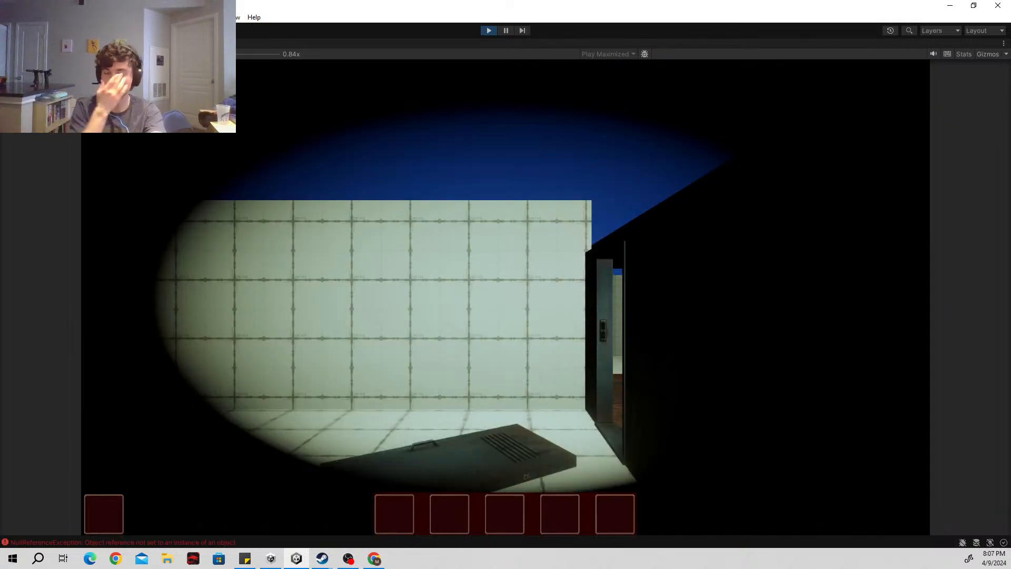
key("e")
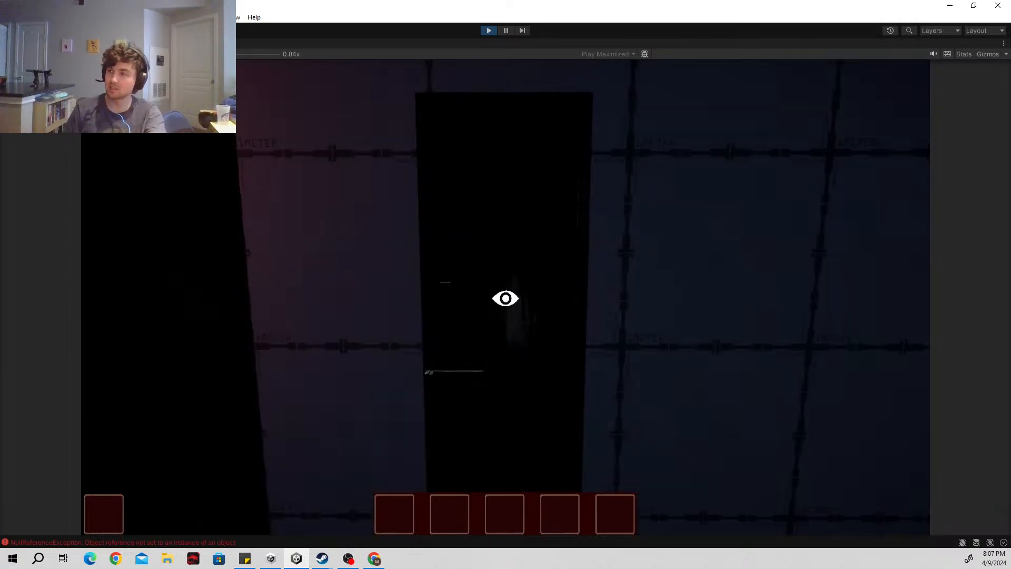
key("e")
key("e")
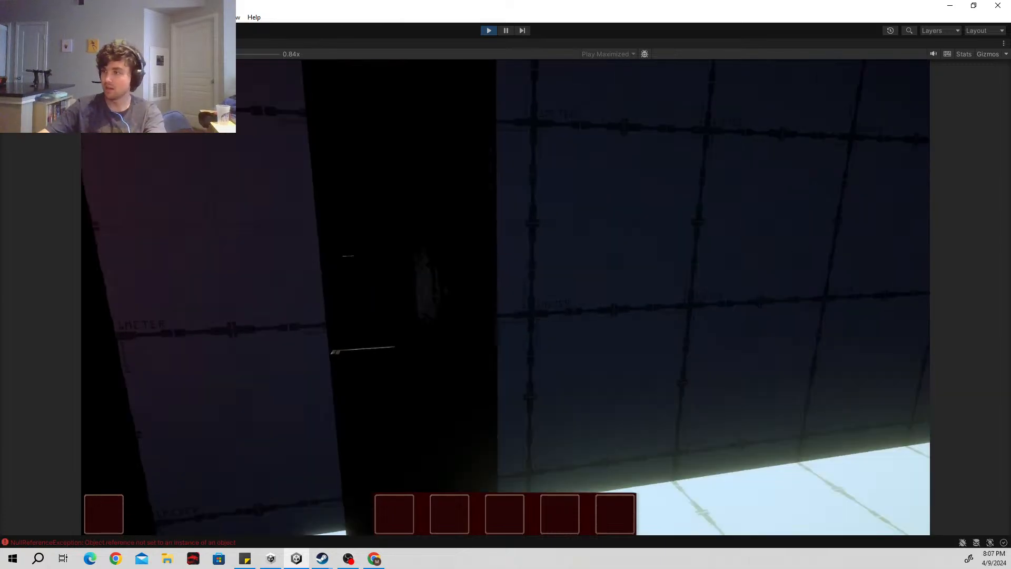
Step: Walk from the locker past the burning crate to the desk and aim at its lower drawer
key("w")
key("w")
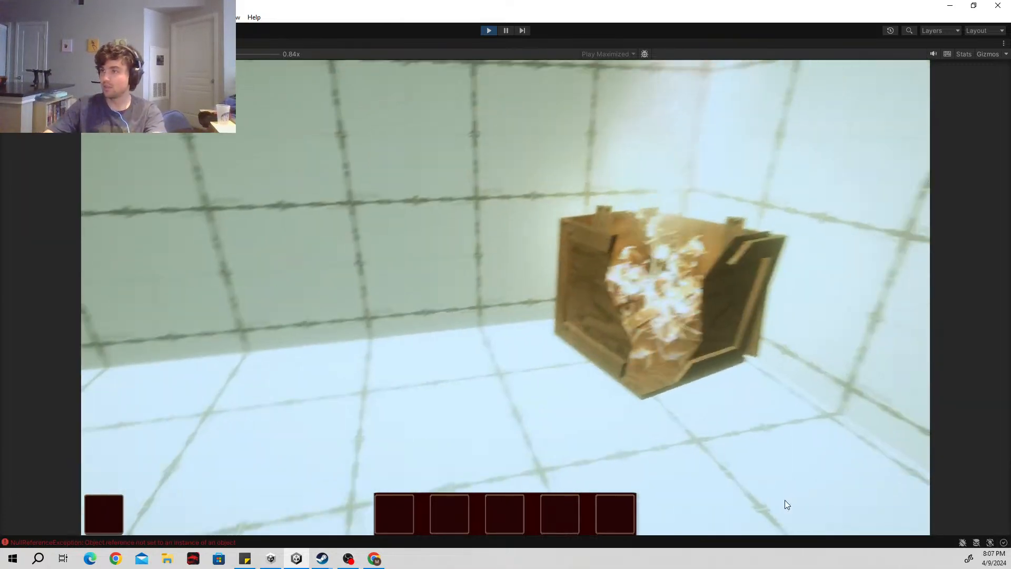
key("d")
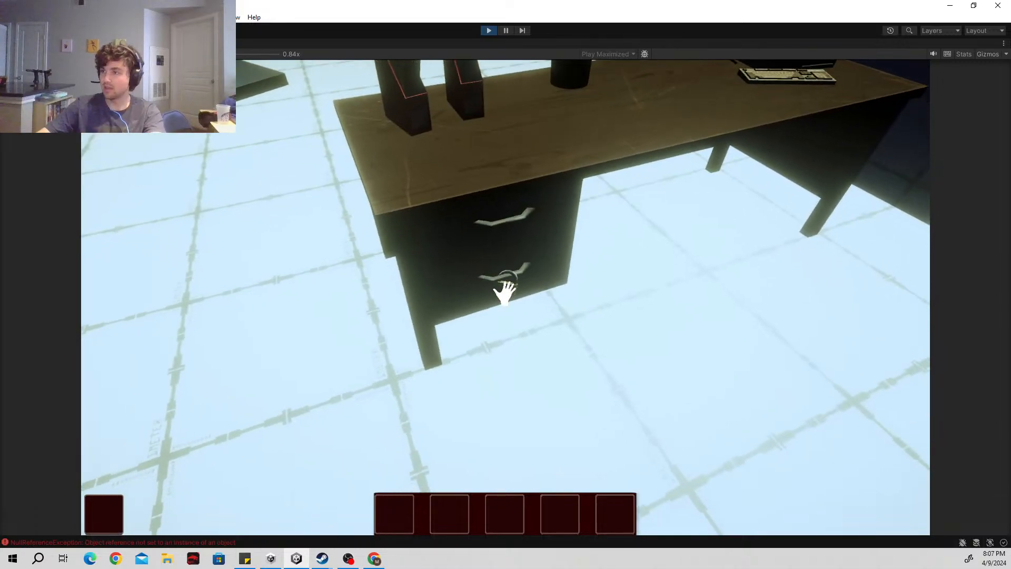
Step: Try to open the desk's lower drawer and walk around the desk to inspect it from its side
key("a")
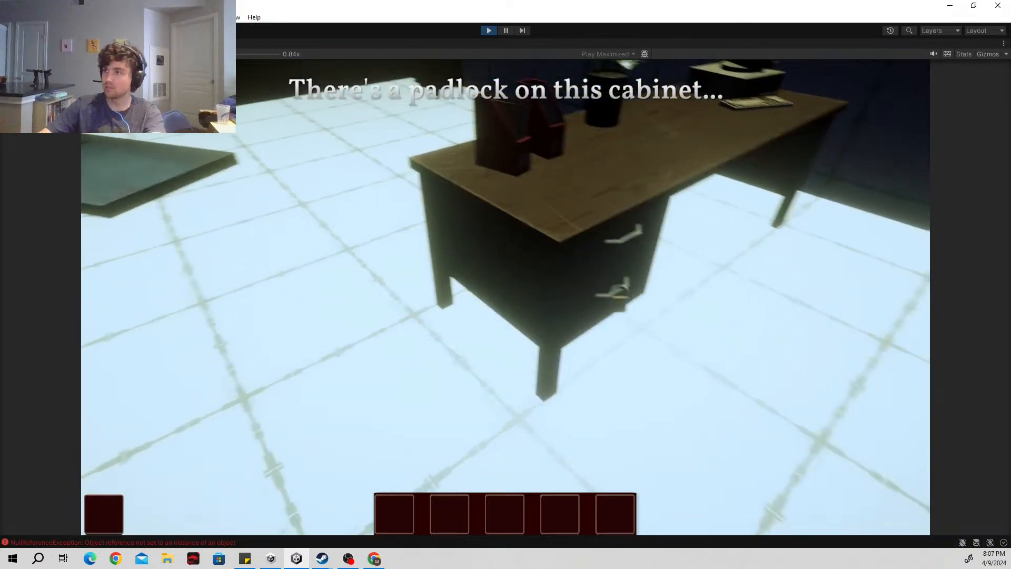
key("s")
key("w")
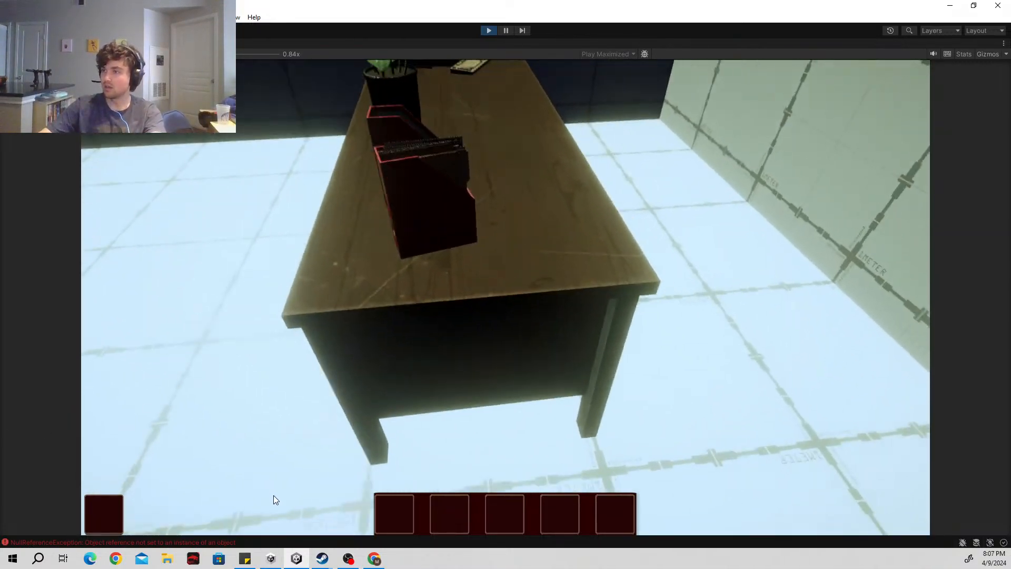
key("s")
key("d")
key("a")
key("w")
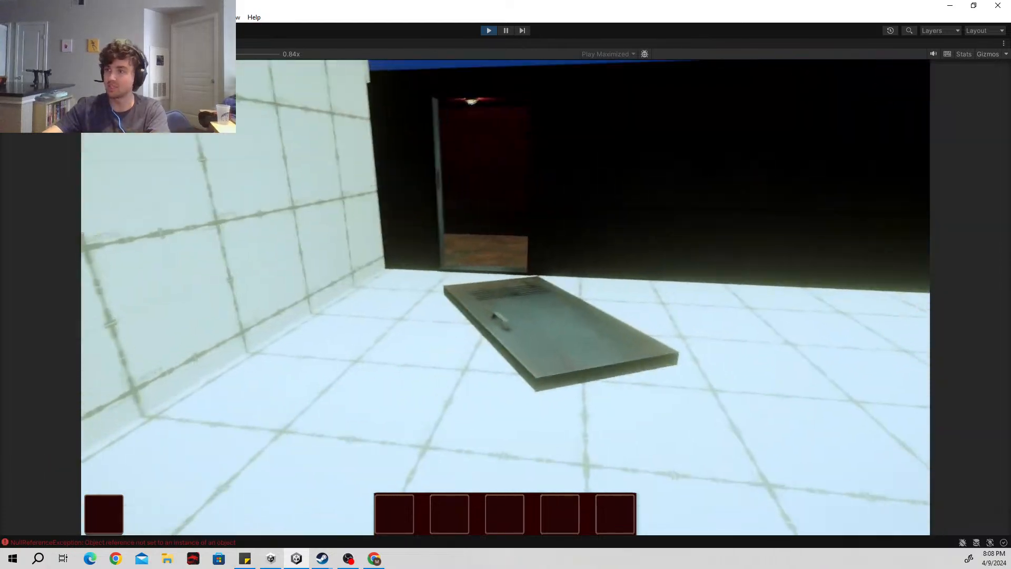
Step: Leave the desk room through the doorway, cross the dark corridor to the wall vent and crouch into the duct
key("w")
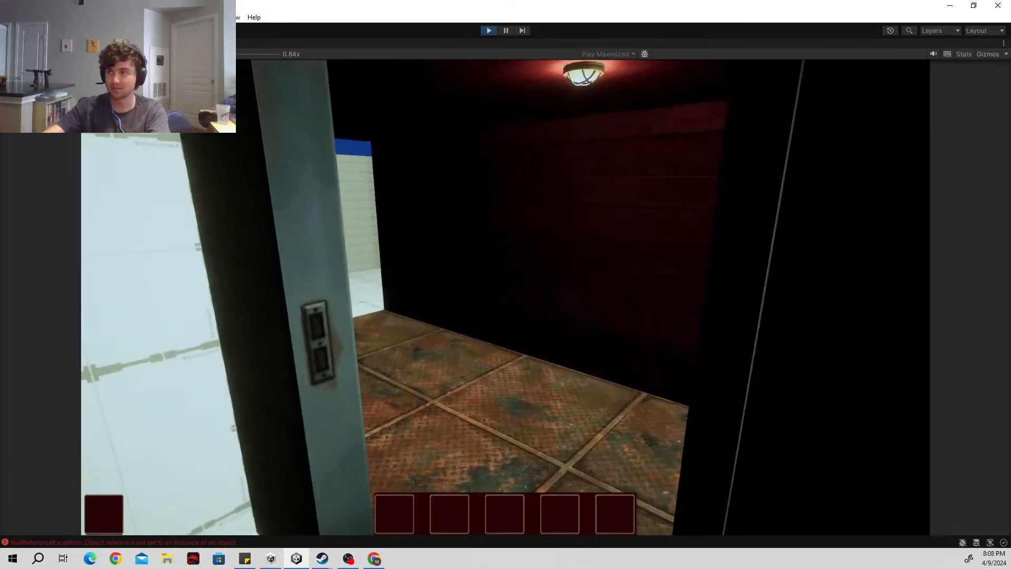
key("w")
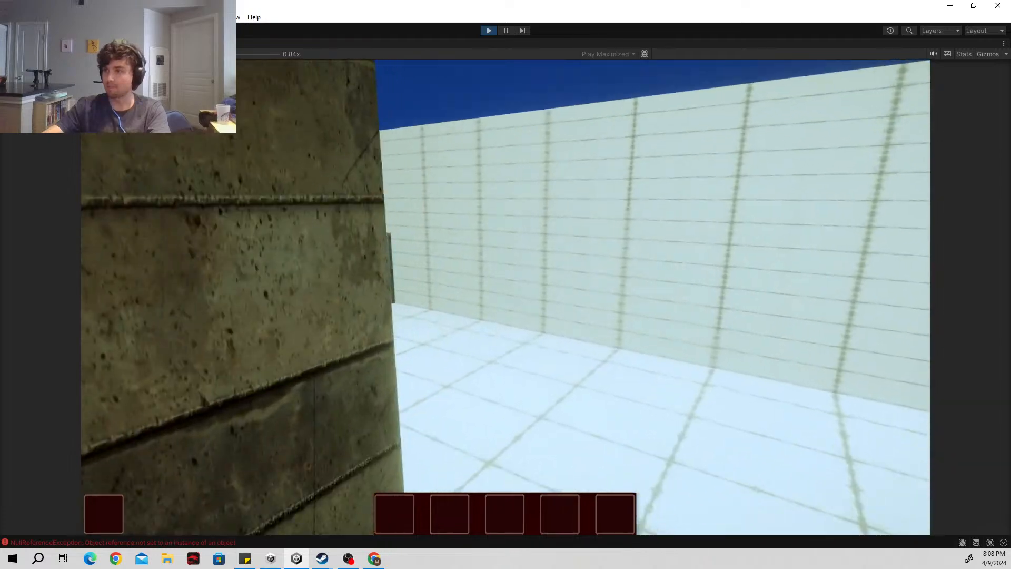
key("w")
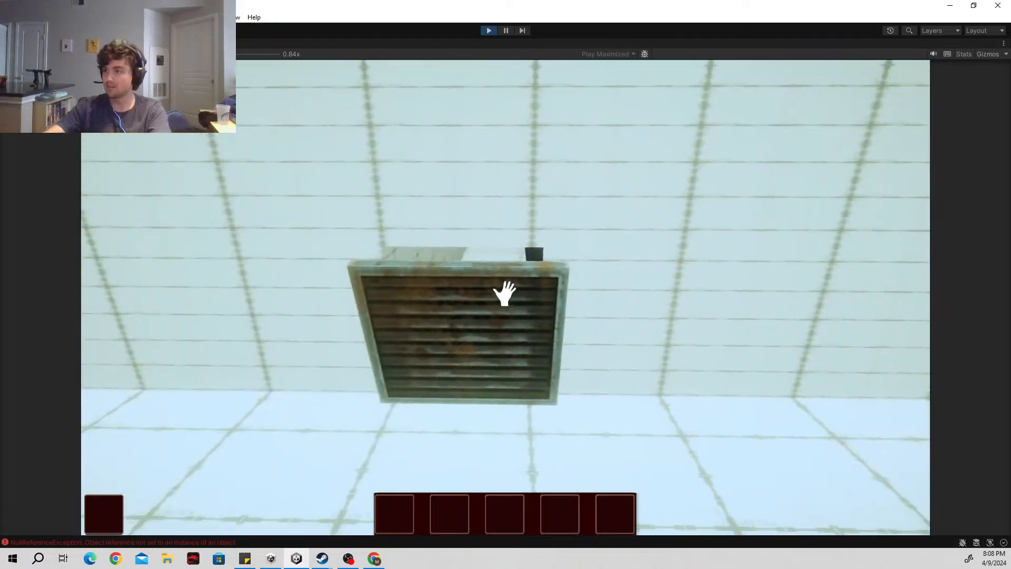
key("w")
key("ctrl")
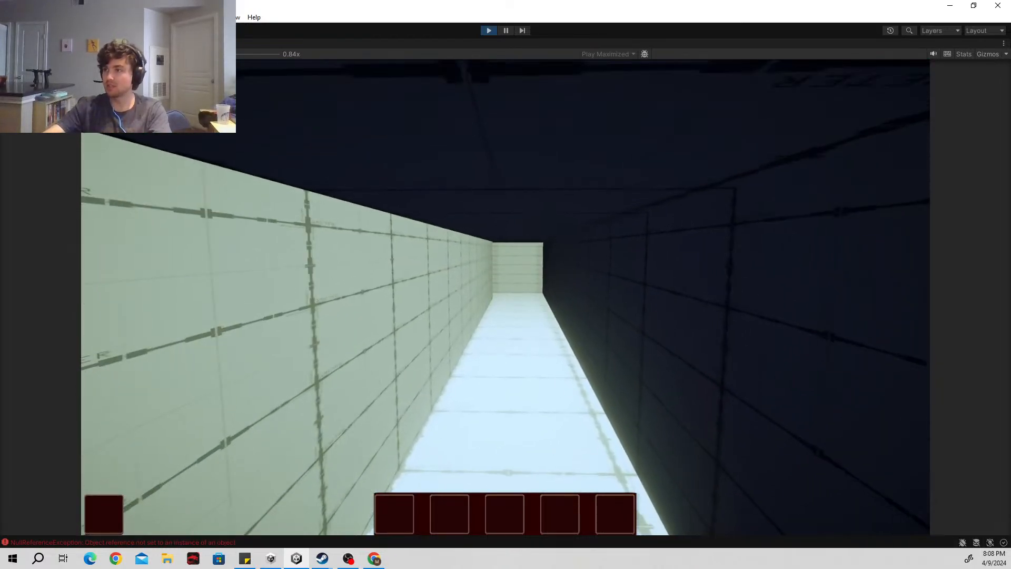
Step: Crawl along the duct, open the grate at its far end and continue toward the room with the stepladder
key("w")
key("w")
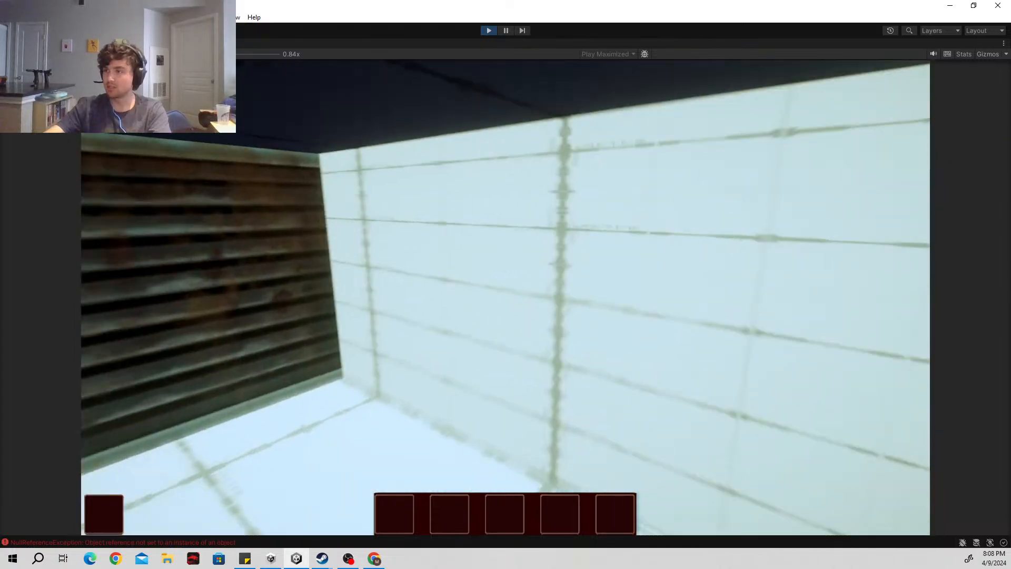
key("s")
key("e")
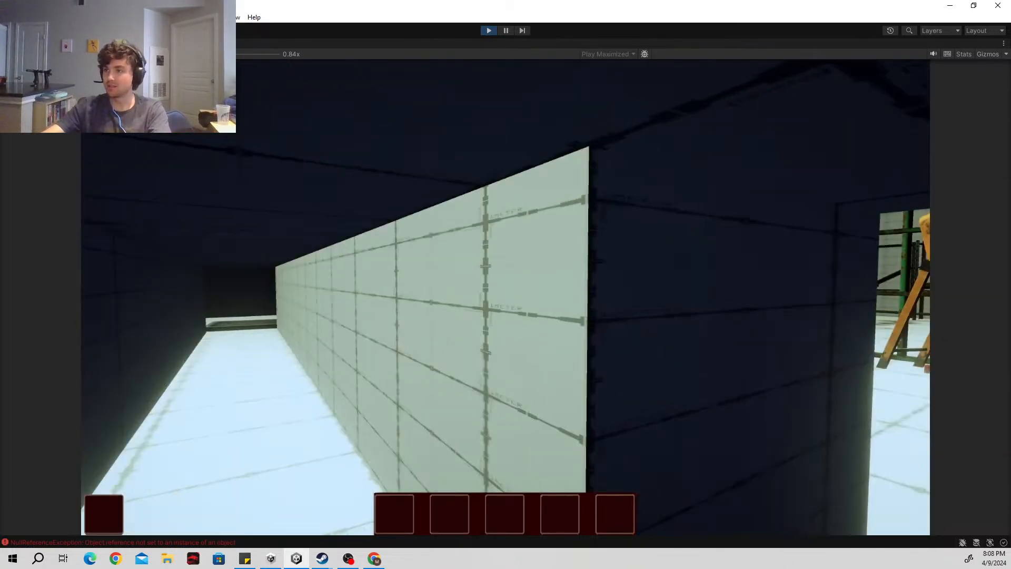
key("w")
key("w")
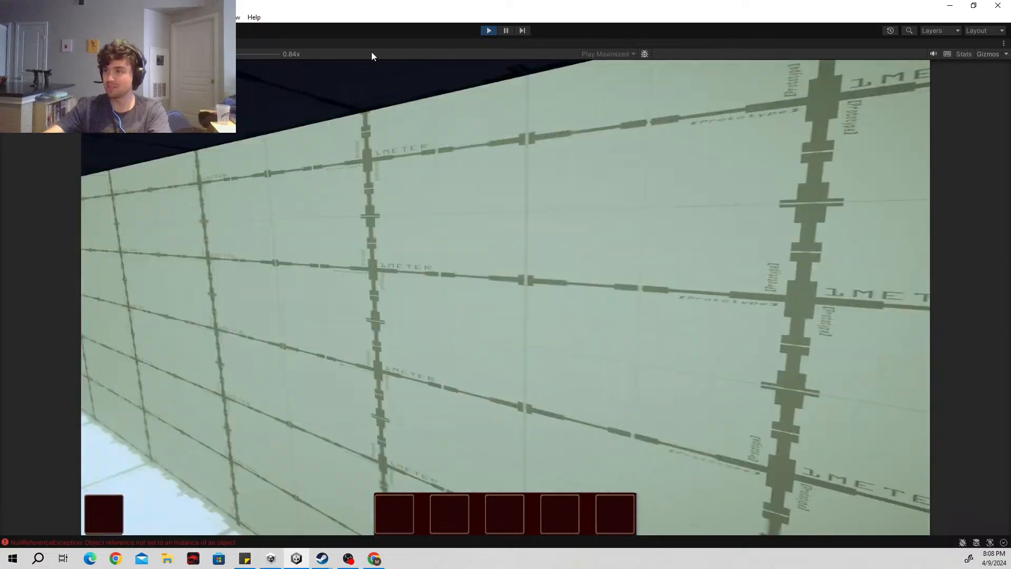
key("w")
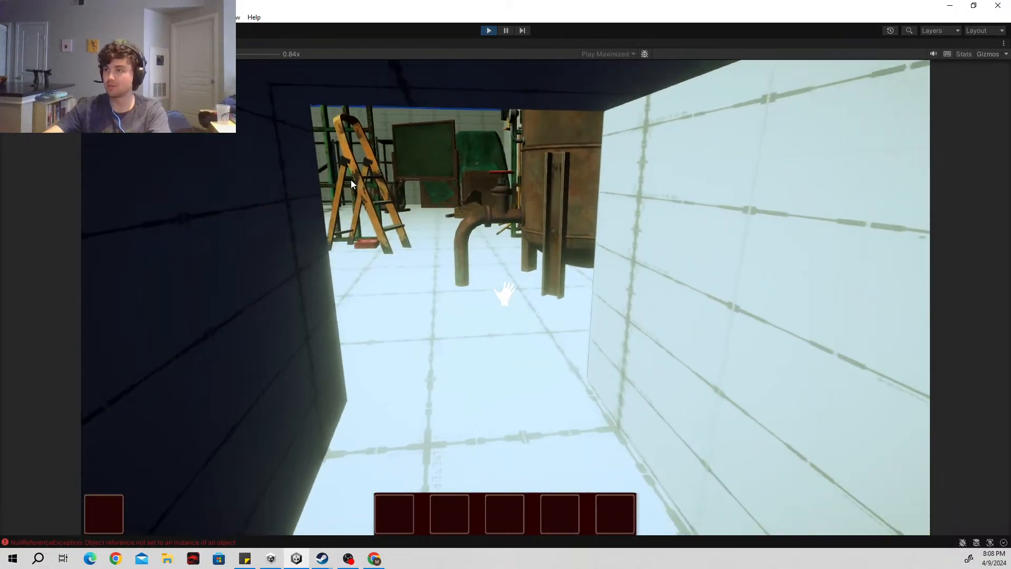
Step: Walk past the boiler and stepladder to the metal shelves, pick up the revolver and equip it
key("w")
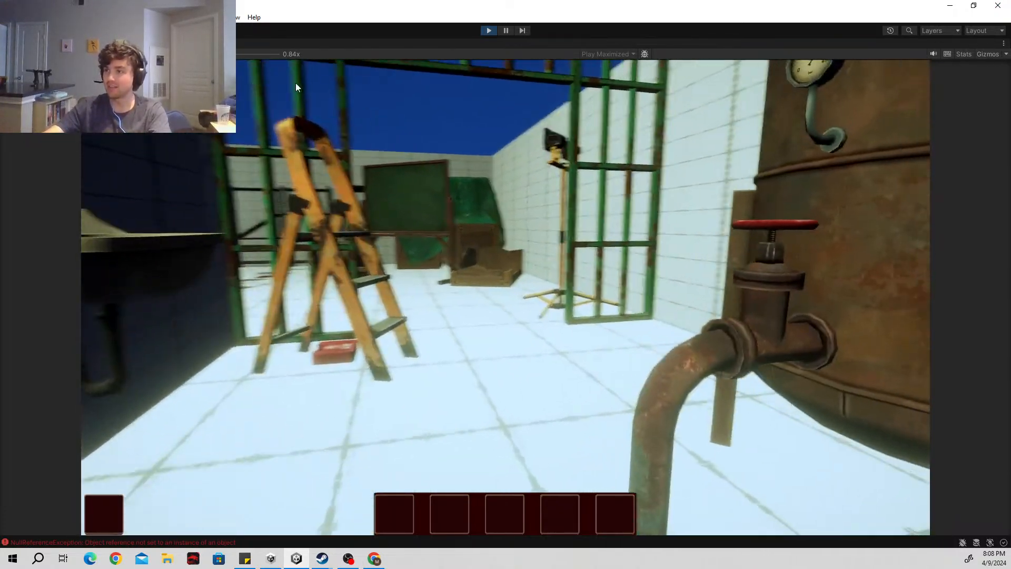
key("w")
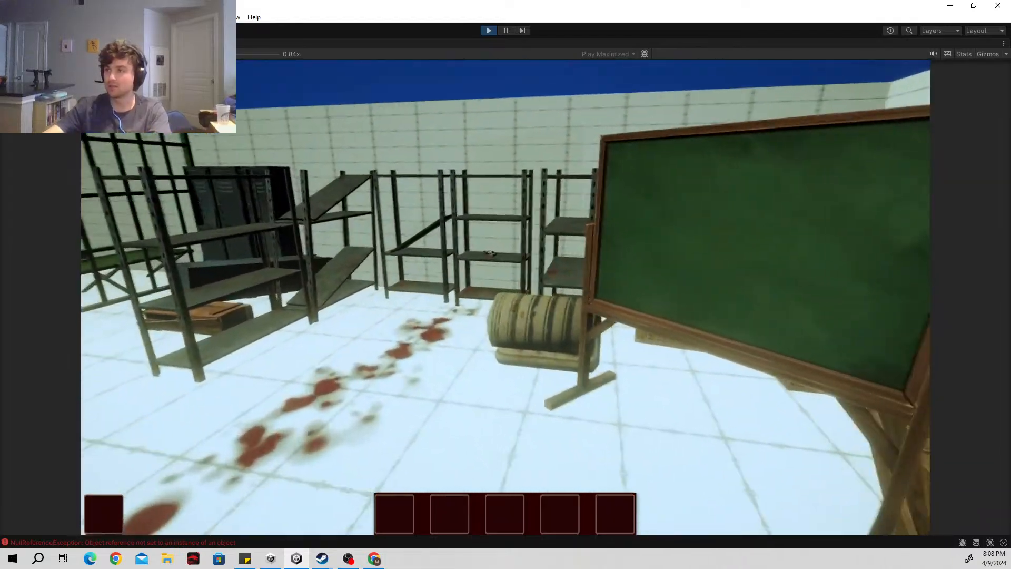
key("e")
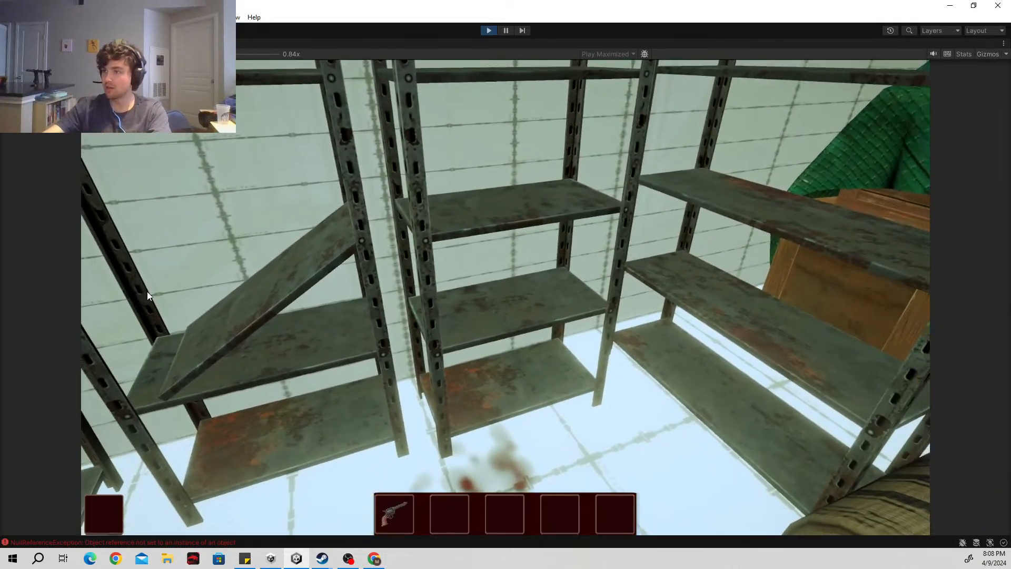
key("s")
key("1")
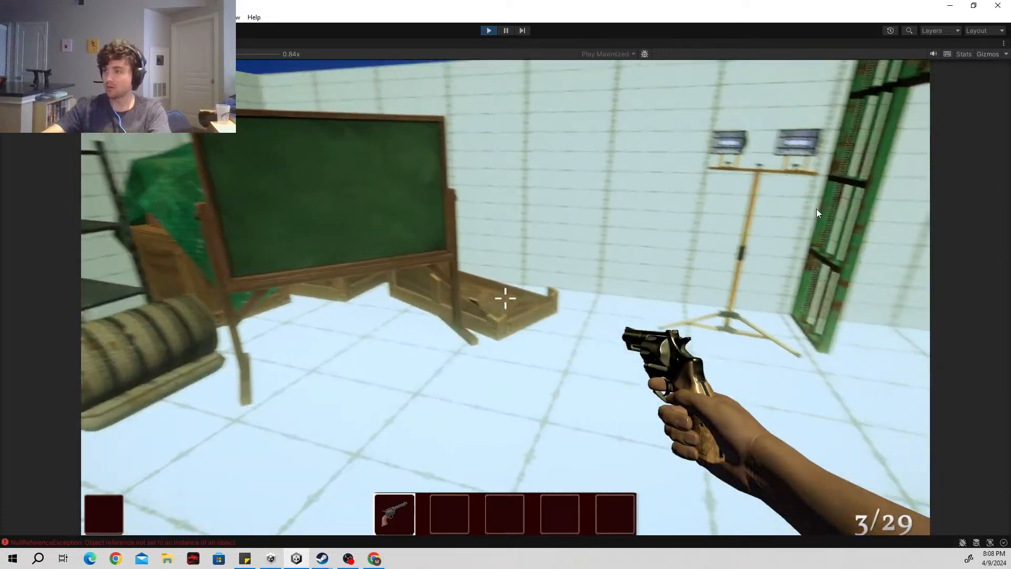
Step: Test the revolver by firing three shots at the dark wall above the blood stain, and reload it
key("s")
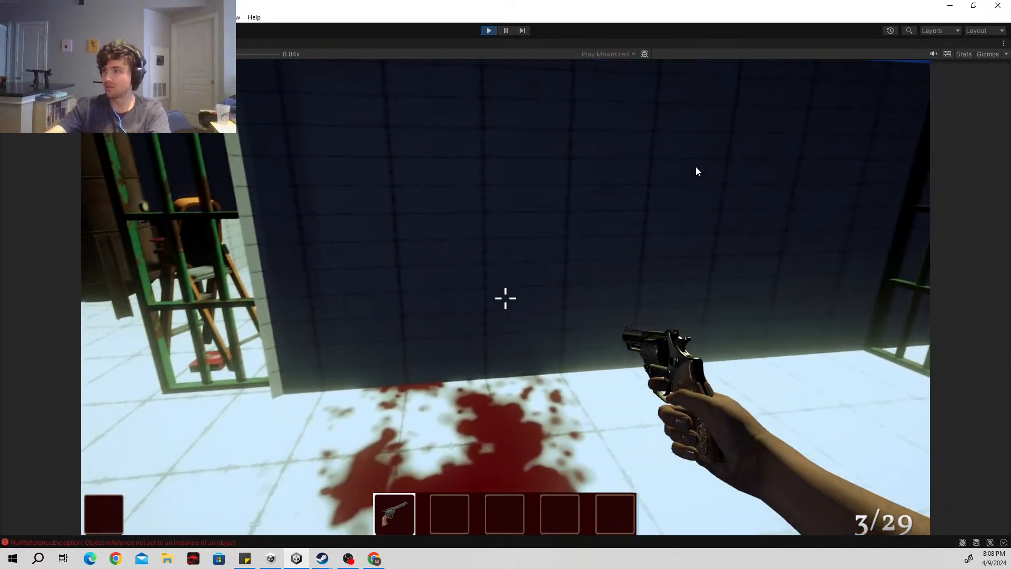
left_click(700, 86)
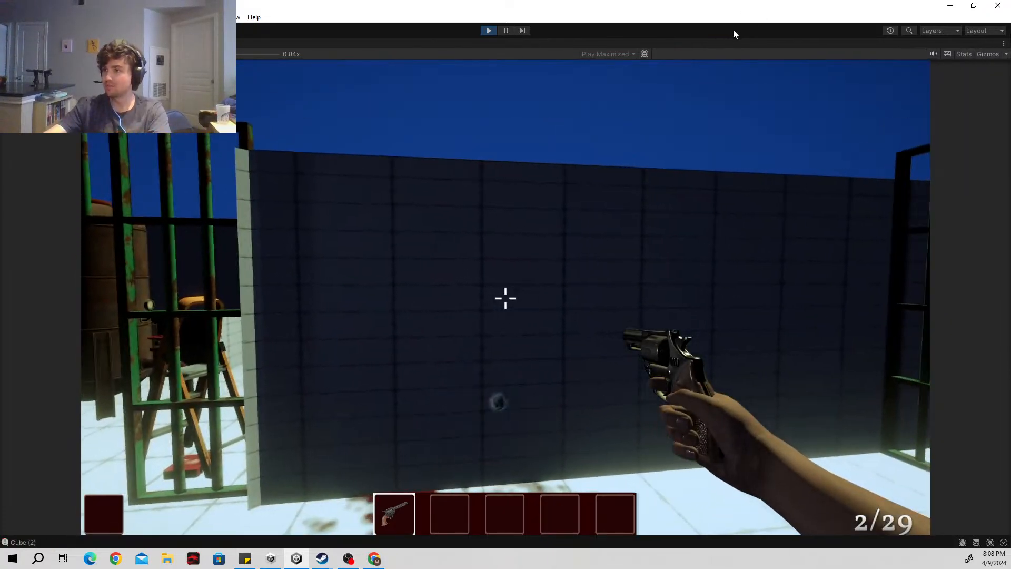
left_click(675, 134)
left_click(560, 98)
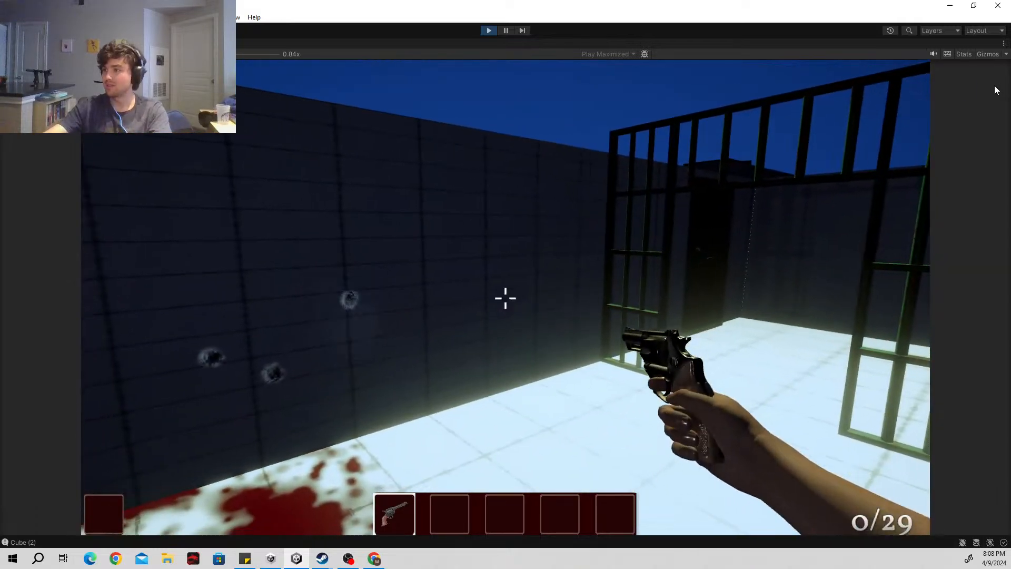
key("r")
Step: Walk through the barred doorway past the dark cabinet and along the tiled hallway back to the desk's lower drawer
key("w")
key("w")
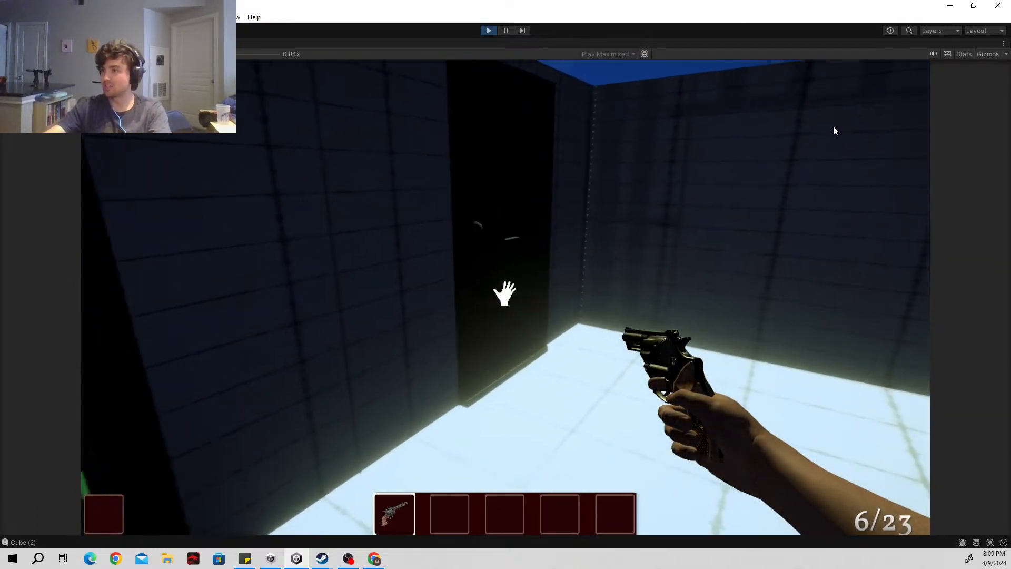
key("w")
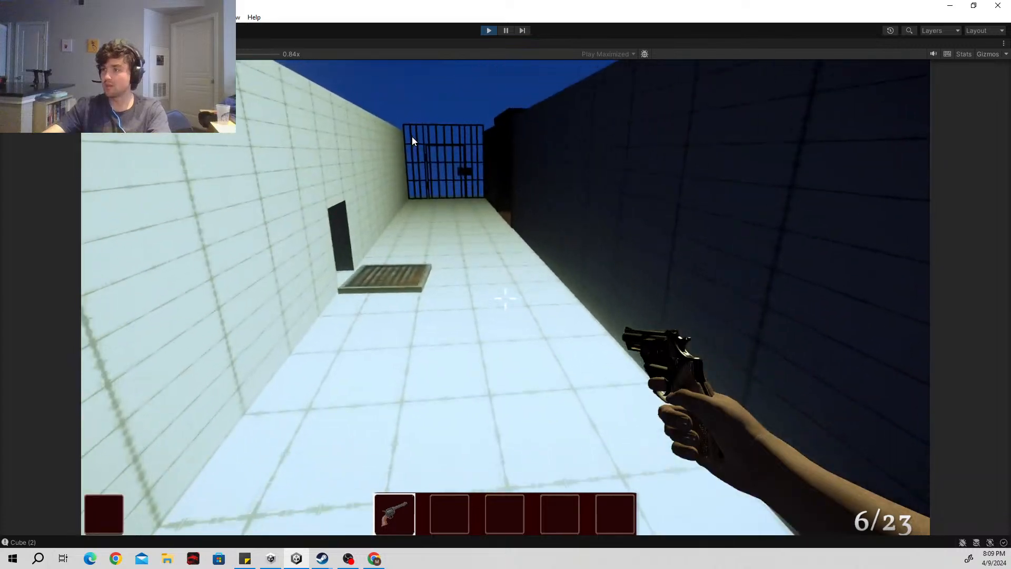
key("w")
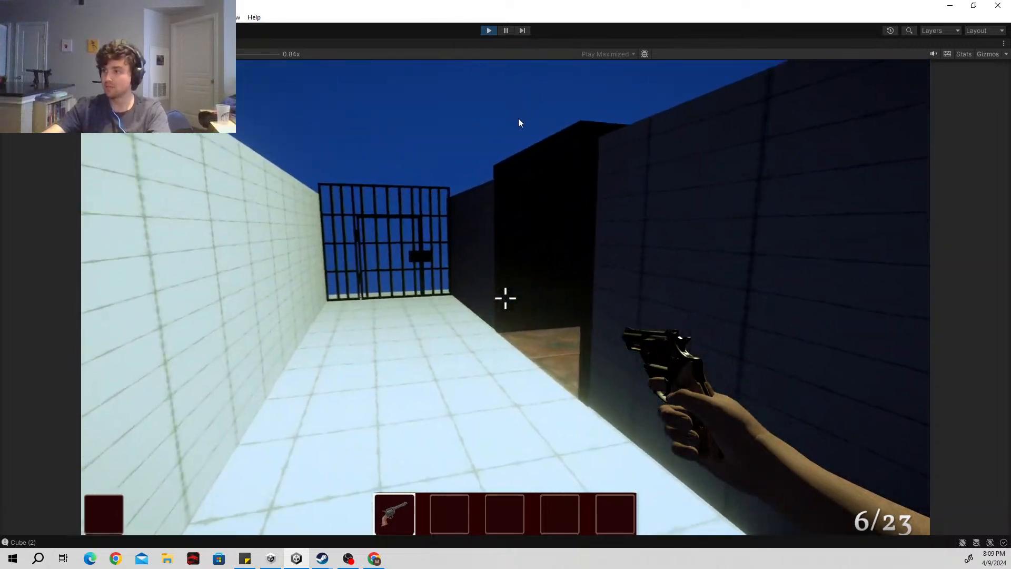
key("w")
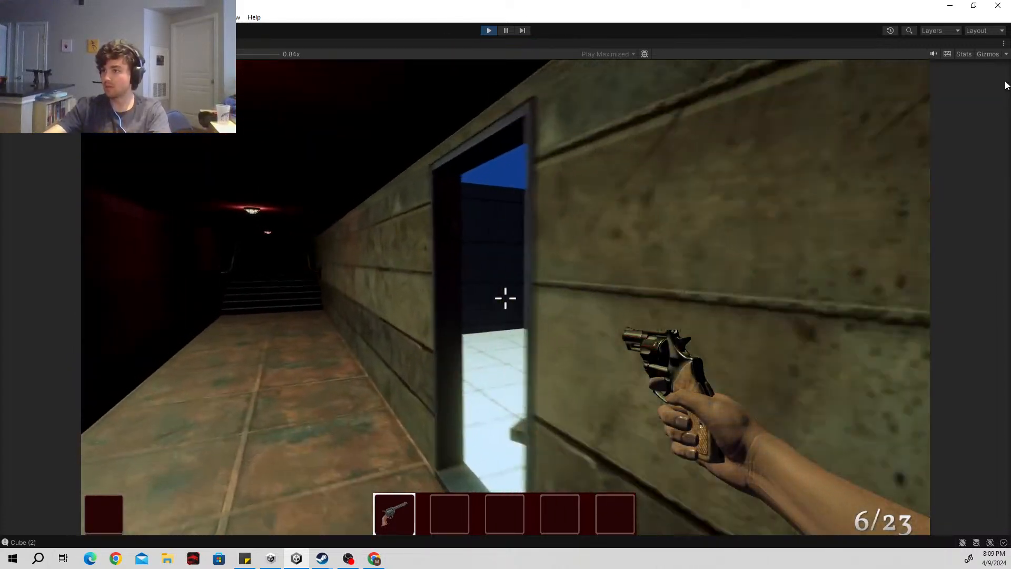
key("w")
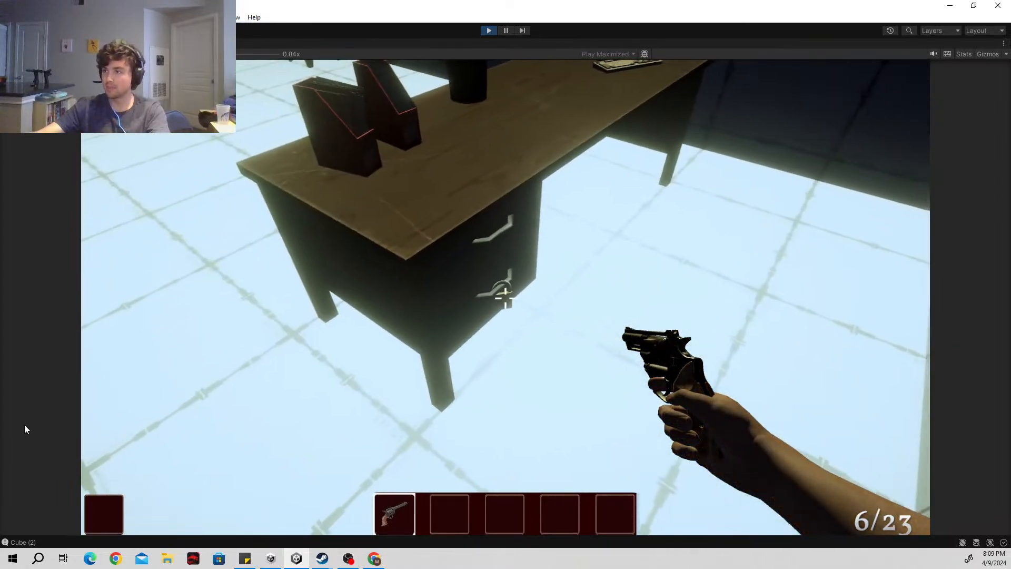
Step: Shoot the padlock off the desk's lower drawer and take the key from inside
left_click(16, 426)
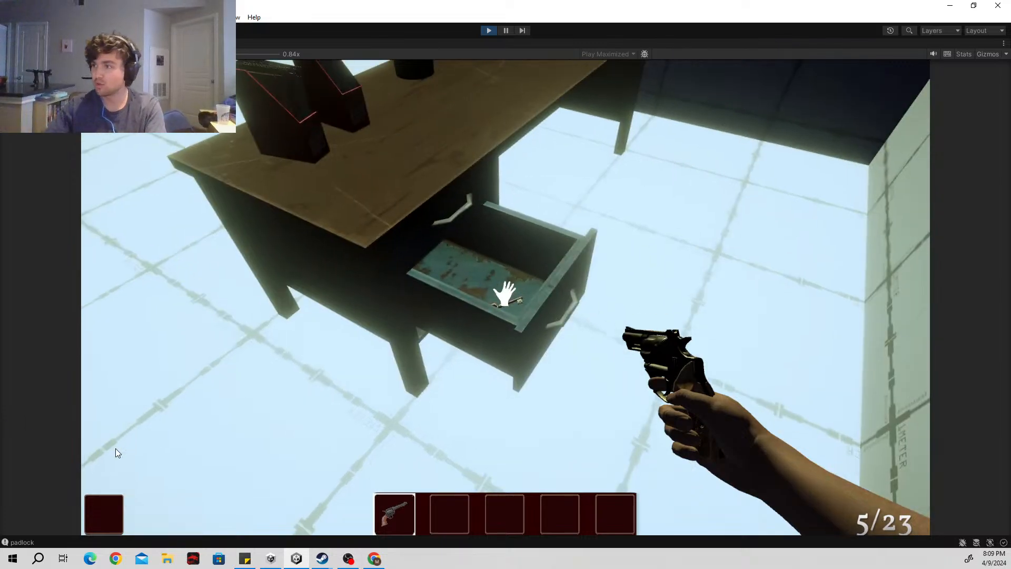
key("w")
key("e")
key("w")
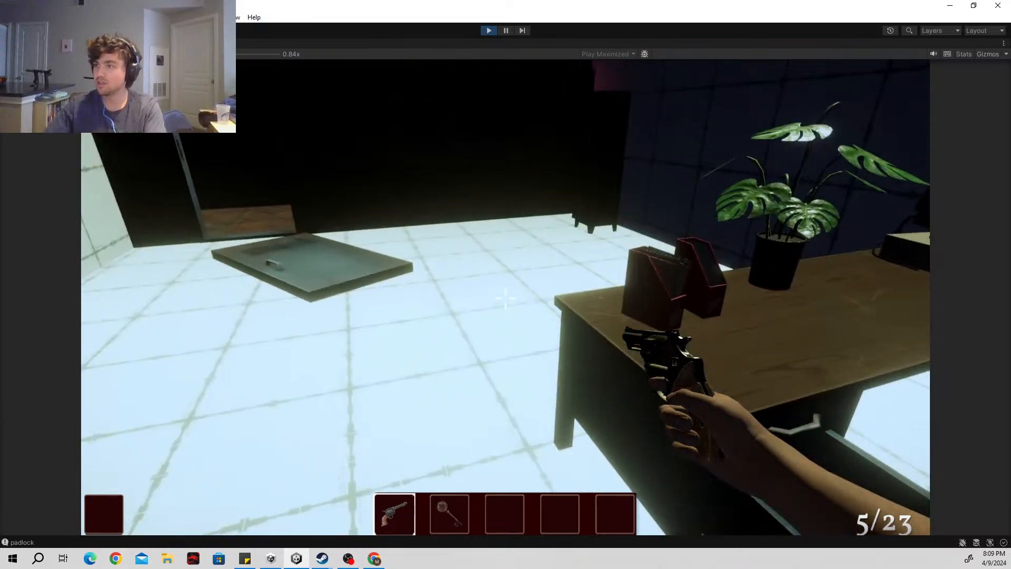
Step: Carry the key back across the corridor to the barred gate, equip it, and unlock and open the gate
key("w")
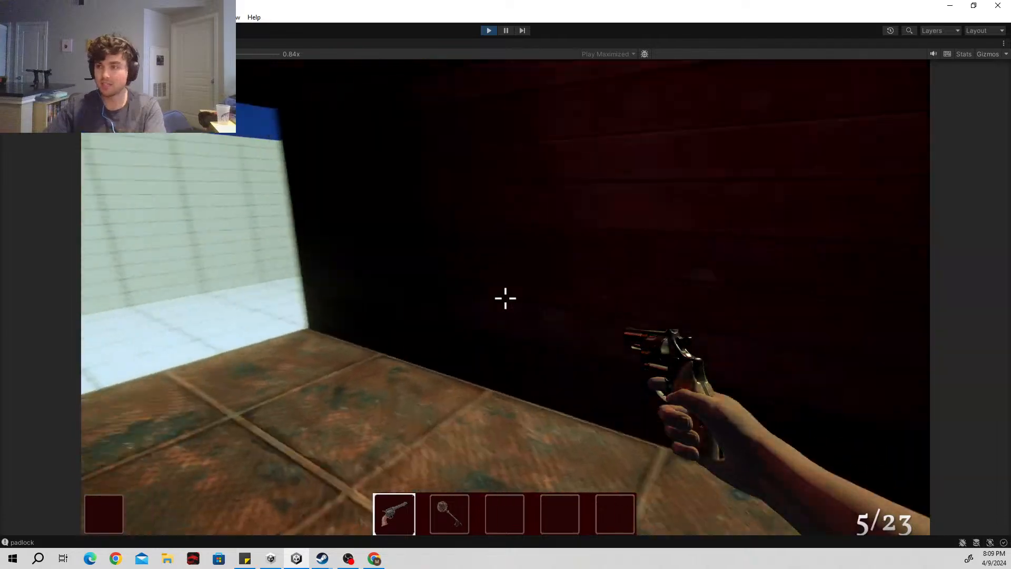
key("2")
key("w")
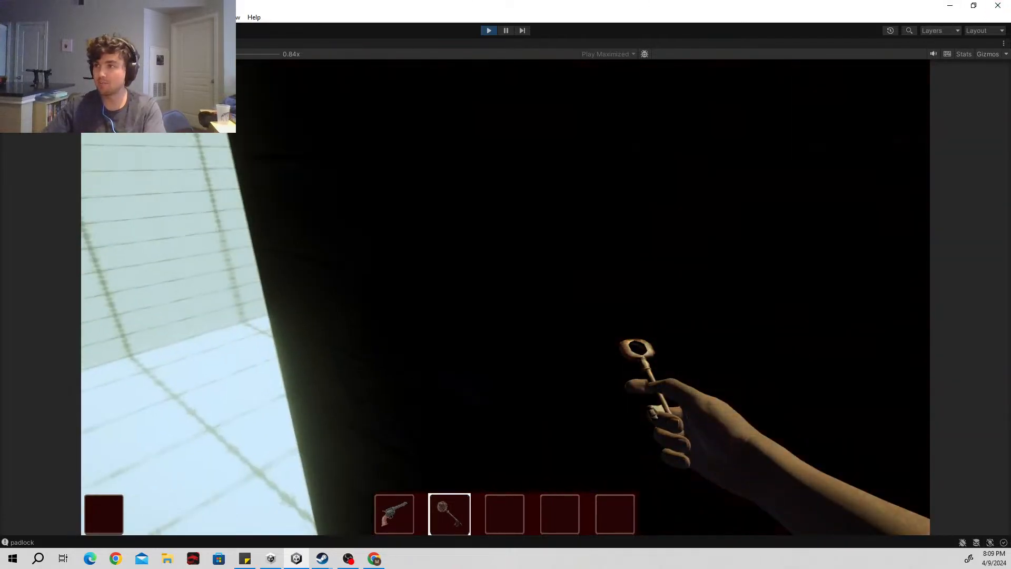
key("e")
key("e")
key("s")
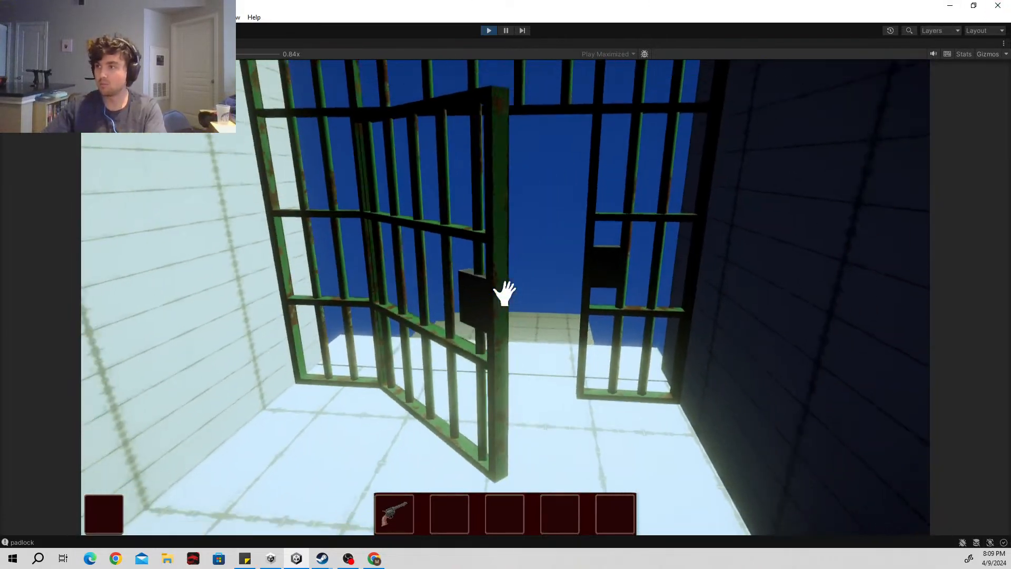
Step: Go through the gate, down the blockout stairs and along the walkway to the square doorway, and pause the game
key("w")
key("w")
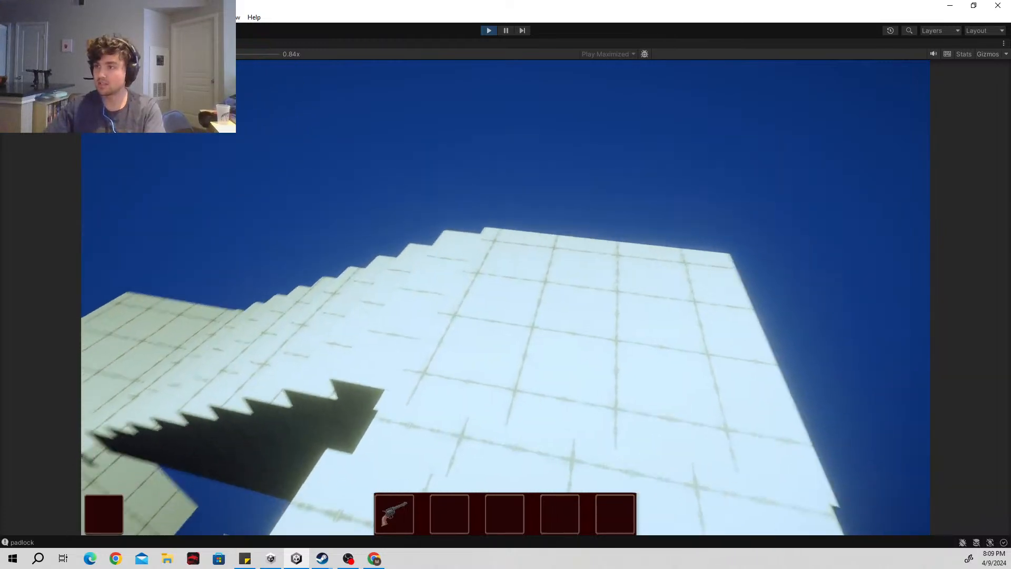
key("w")
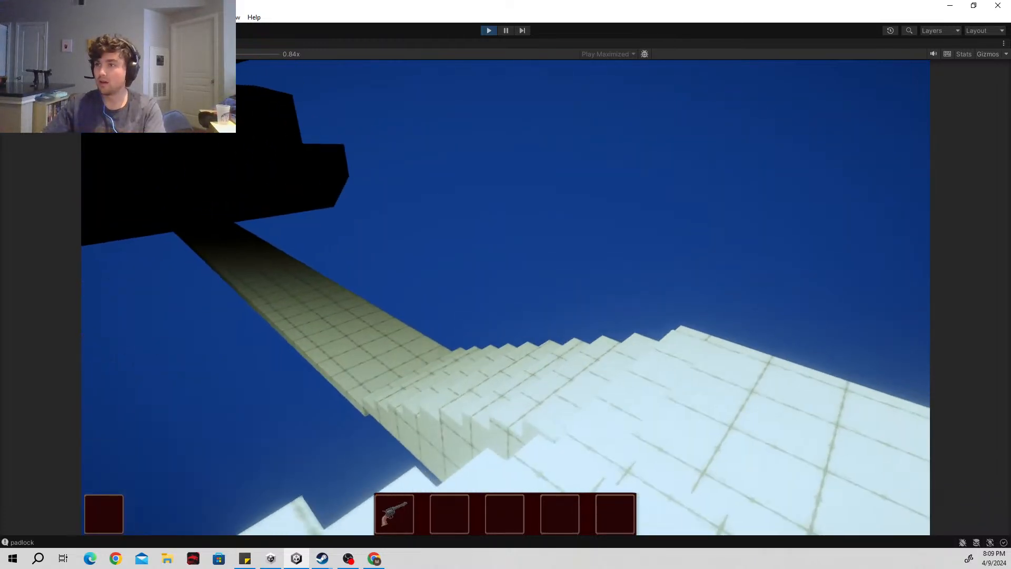
key("w")
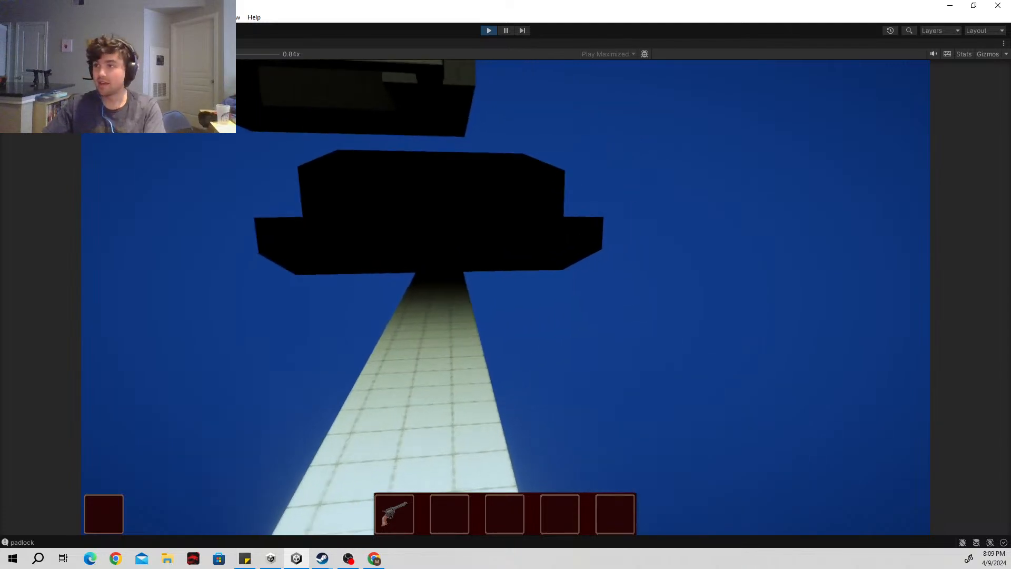
key("w")
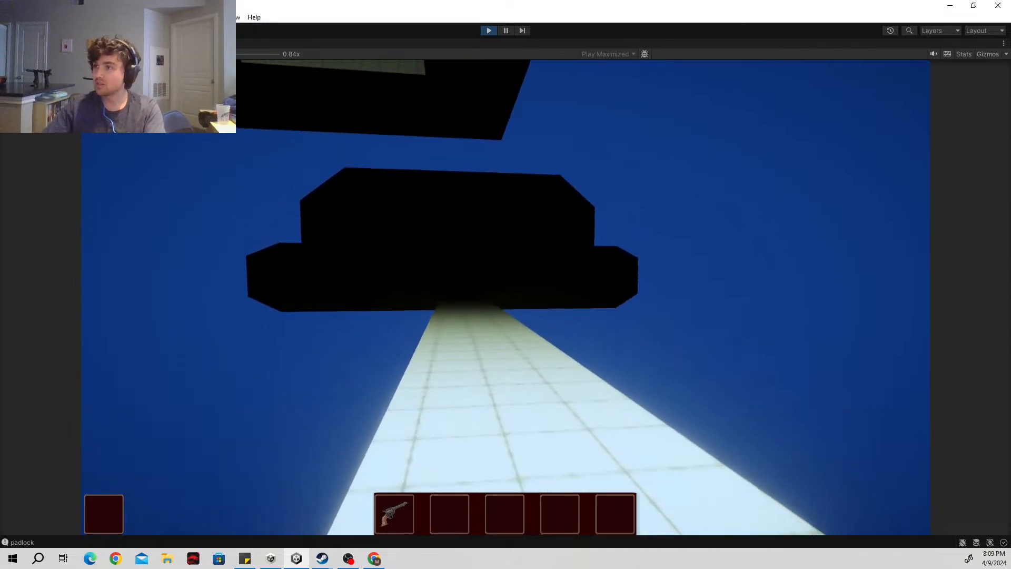
key("w")
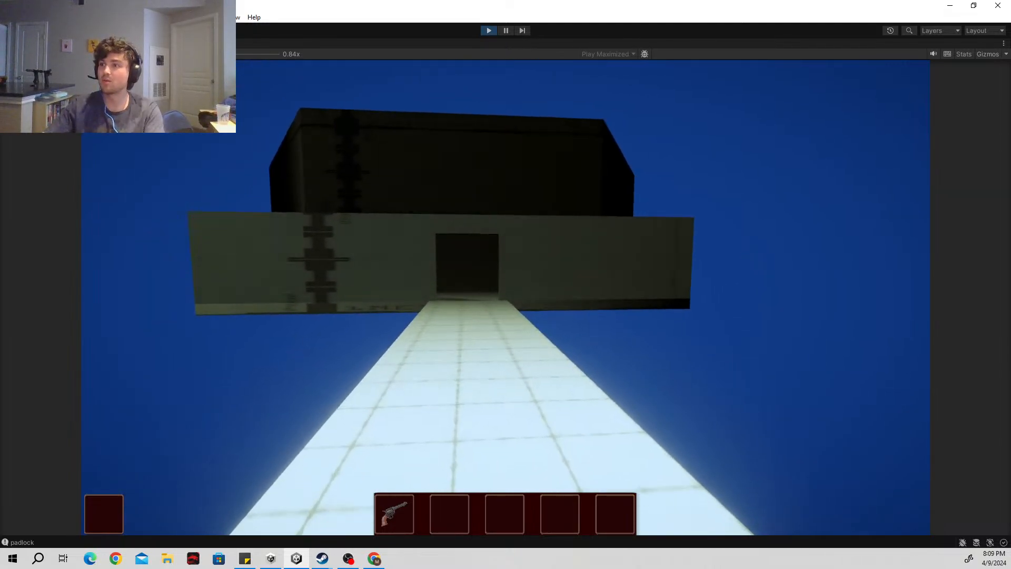
key("w")
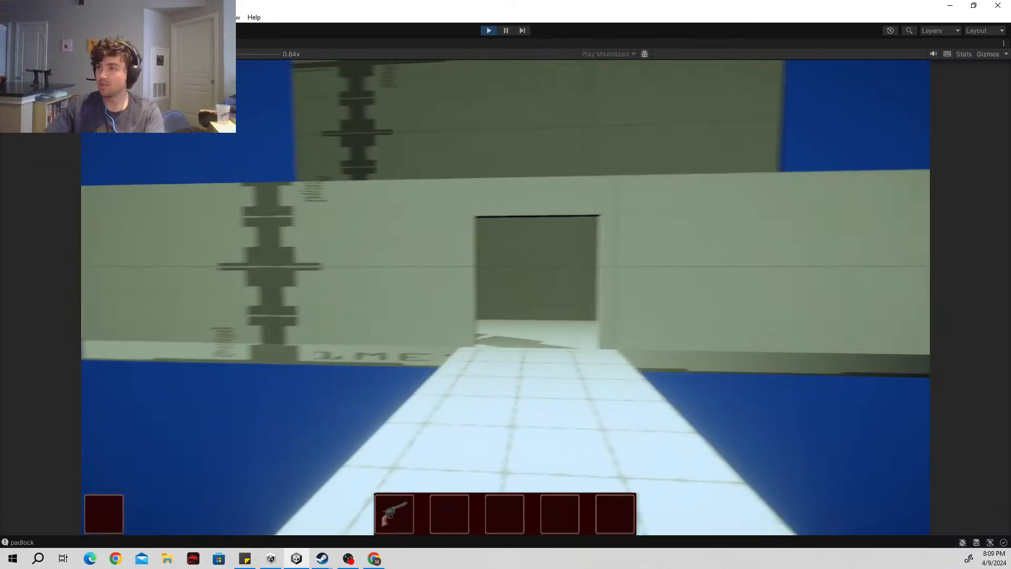
key("Escape")
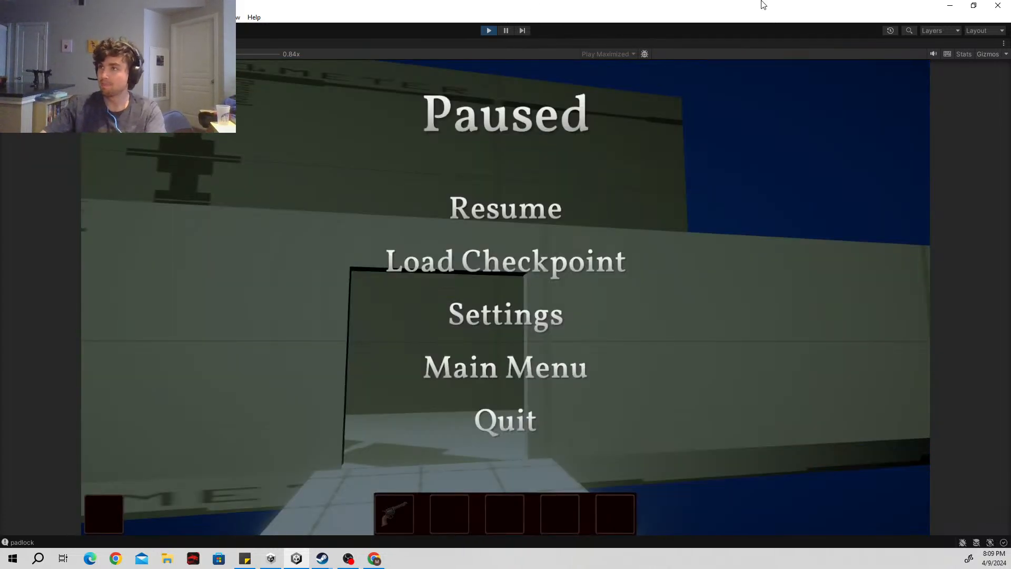
Step: Stop the playtest, maximize the Scene view and fly out of the hallway to the hexagonal blockout building at the end of the walkway
key("ctrl+p")
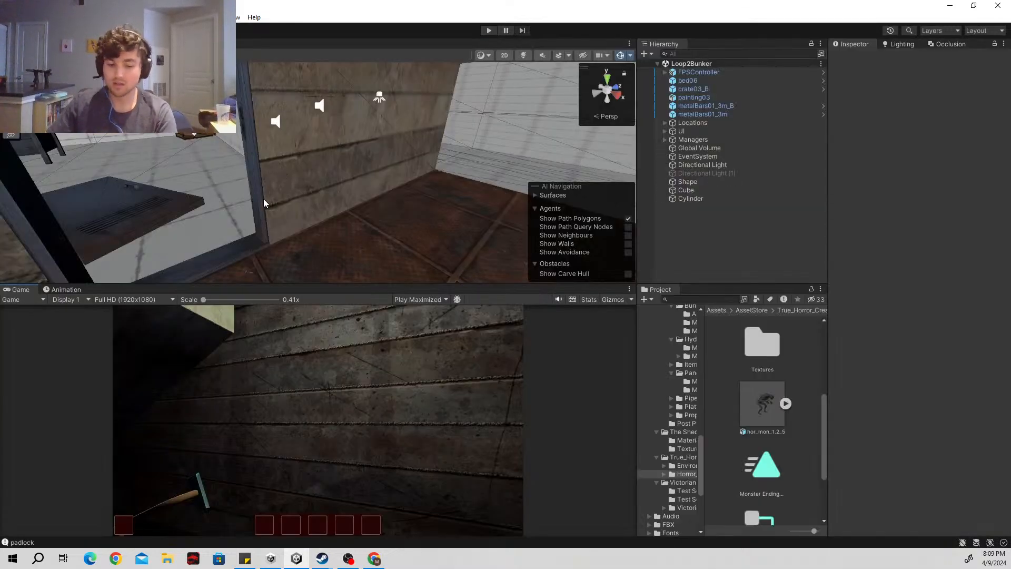
key("shift+space")
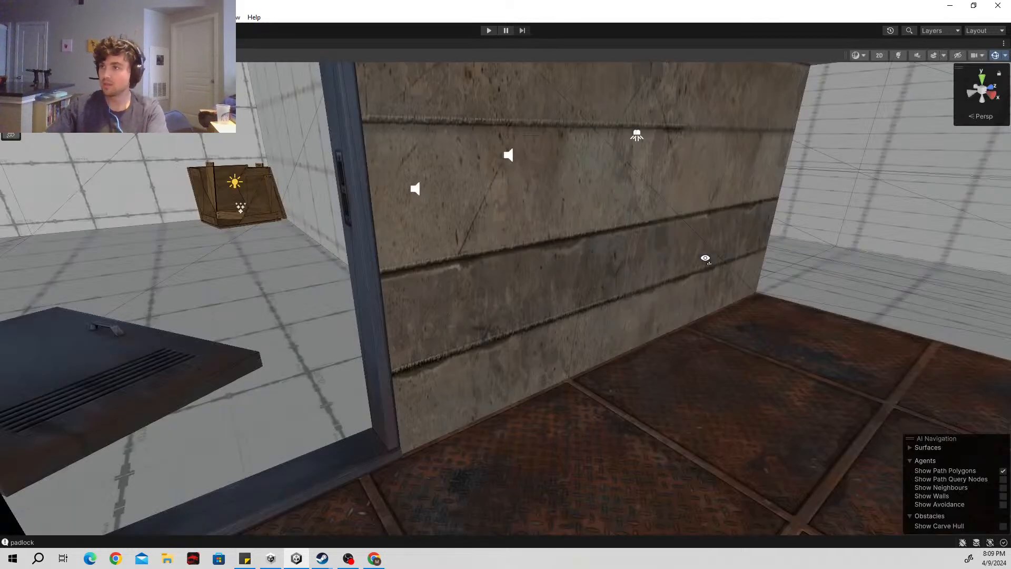
right_click_drag(705, 258, 840, 245)
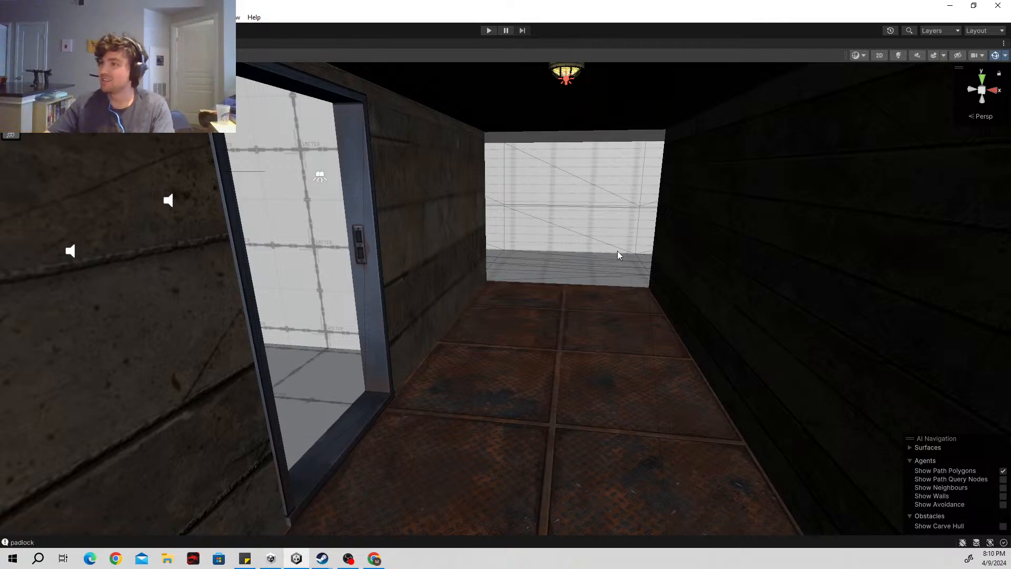
right_click_drag(671, 242, 241, 69)
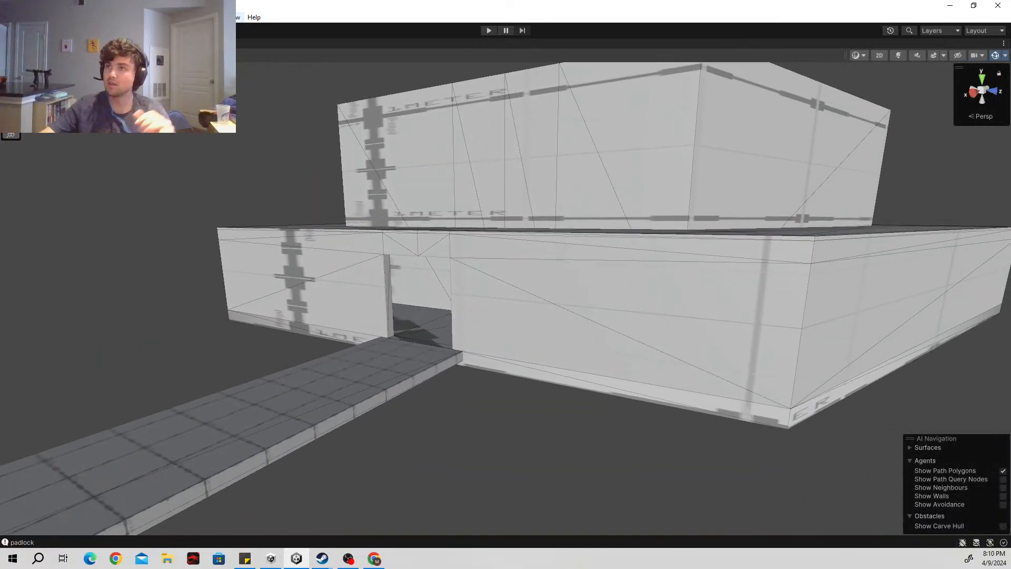
Step: Open the ProBuilder window, place it beside the hexagonal building and switch it to icon mode
left_click(254, 17)
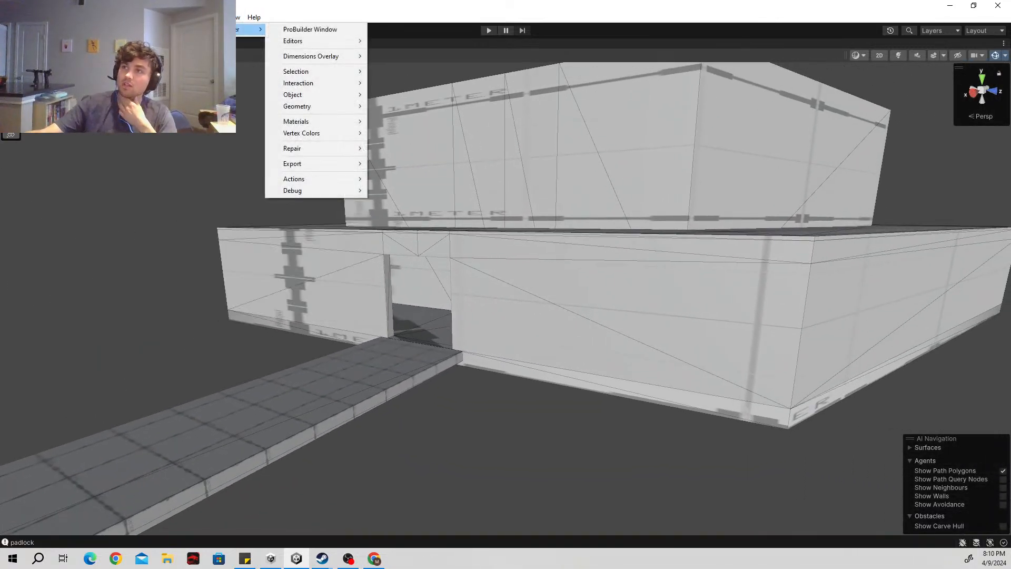
left_click(298, 29)
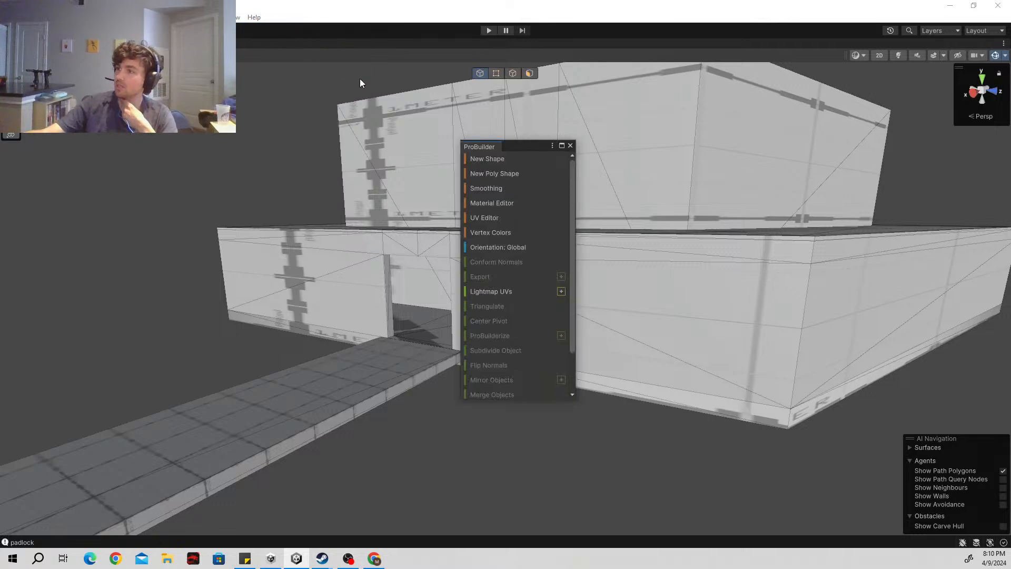
left_click_drag(523, 143, 151, 185)
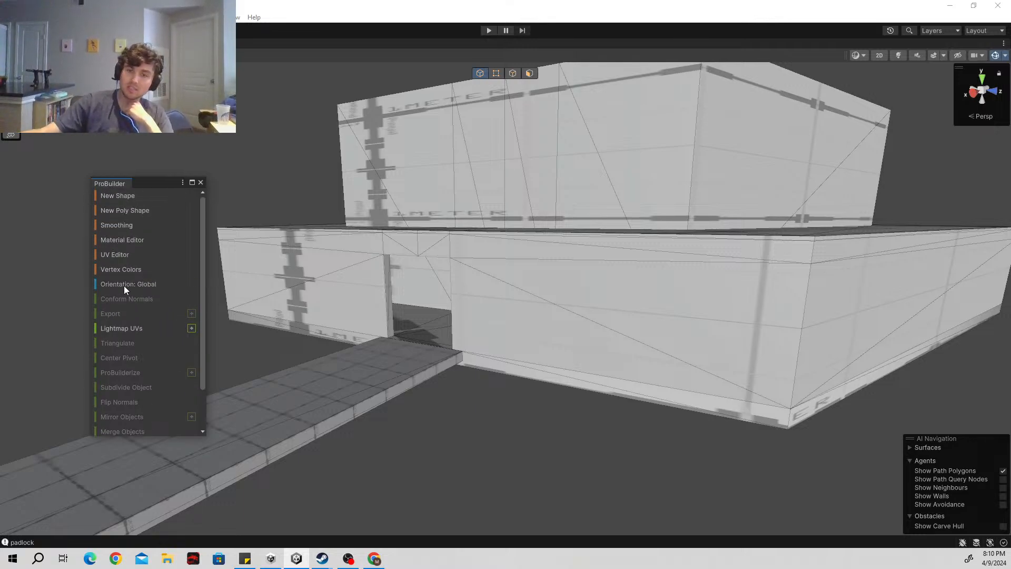
left_click(183, 182)
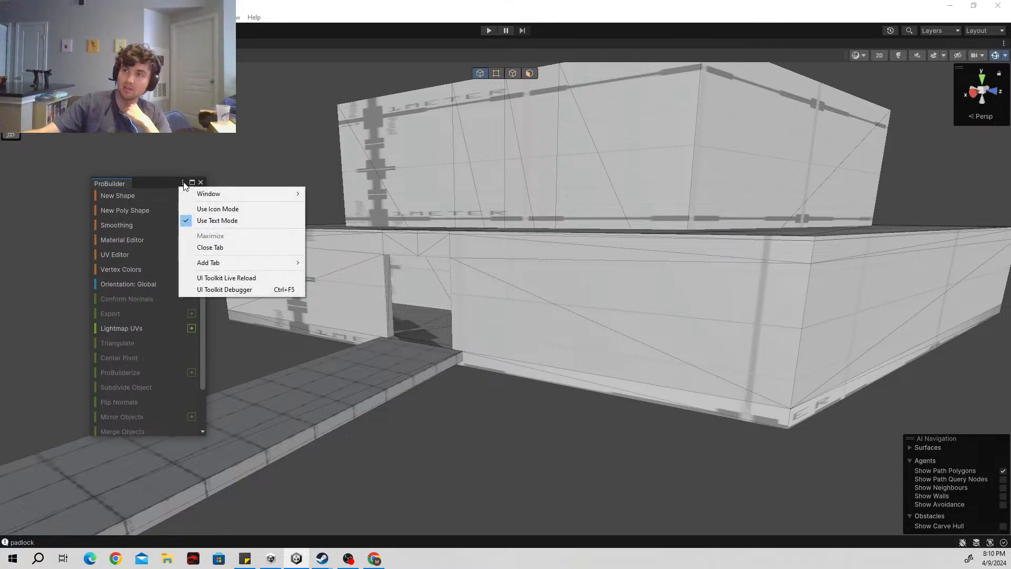
left_click(224, 209)
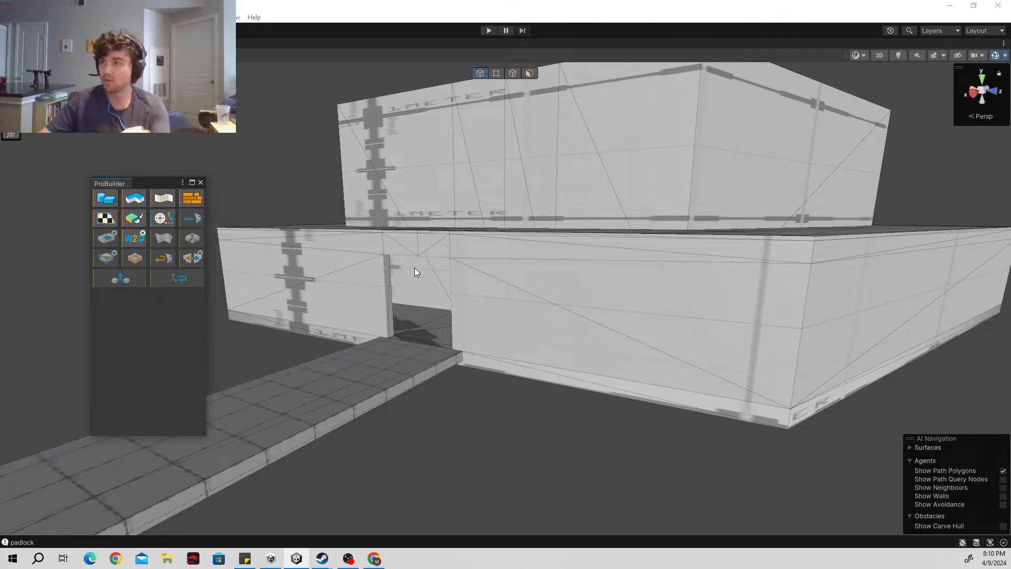
right_click_drag(650, 379, 636, 408)
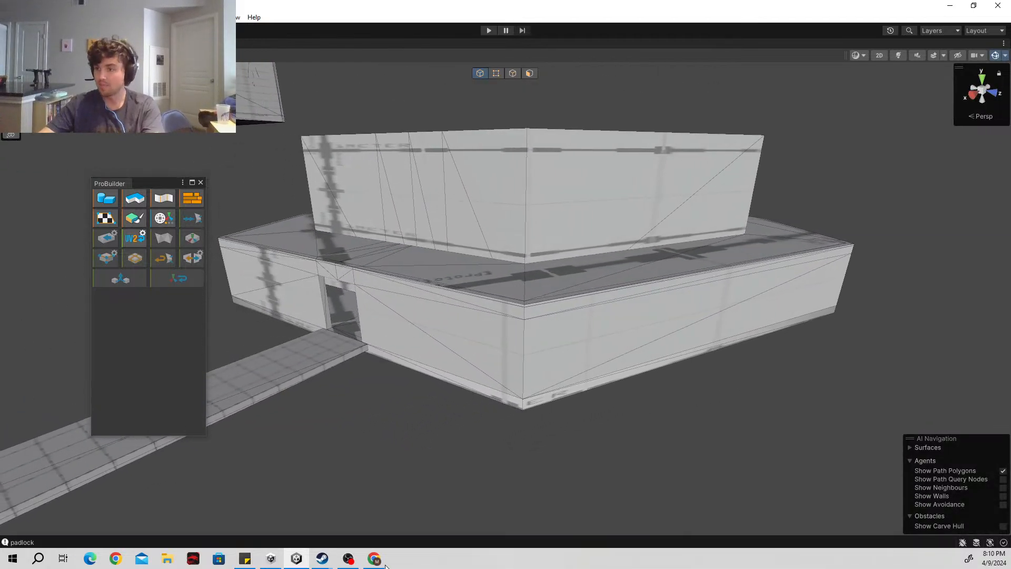
Step: Switch to Paint with hexagon_map.png and examine the map's hexagonal corridors, rooms, blockages and entrance stairs
left_click(38, 558)
type("ms")
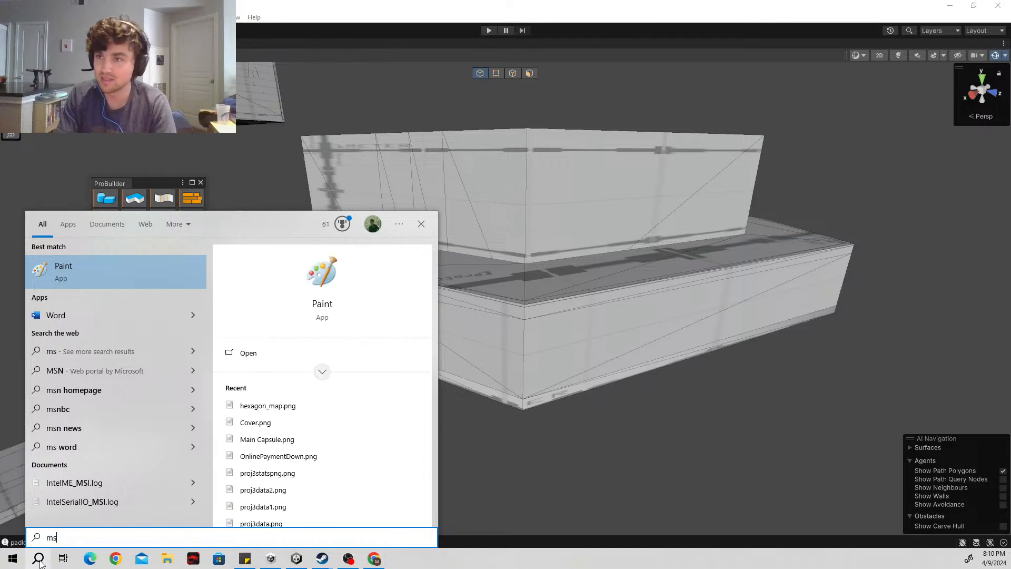
key("Return")
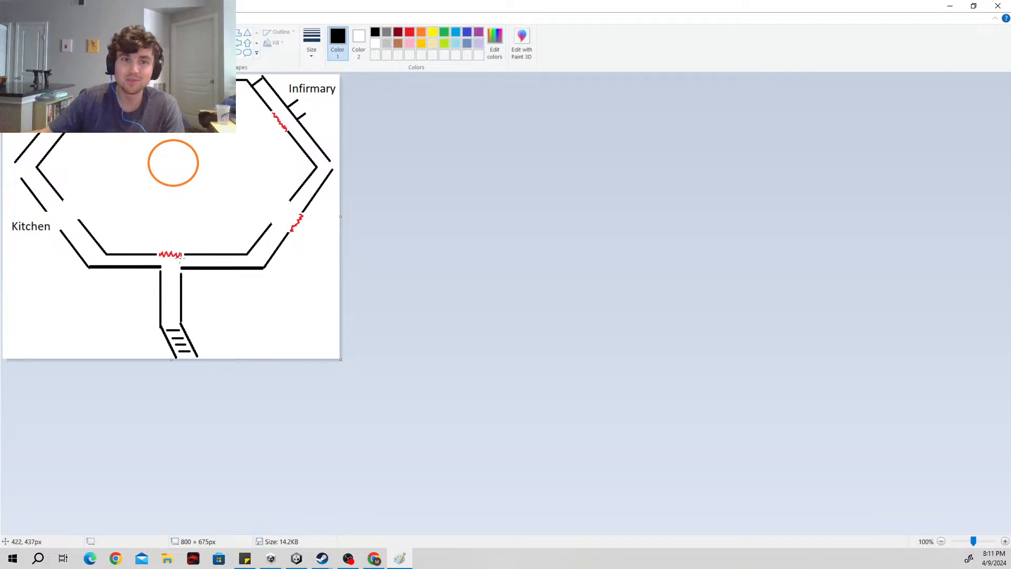
scroll(166, 249, "up", 1, "ctrl")
scroll(344, 242, "down", 2)
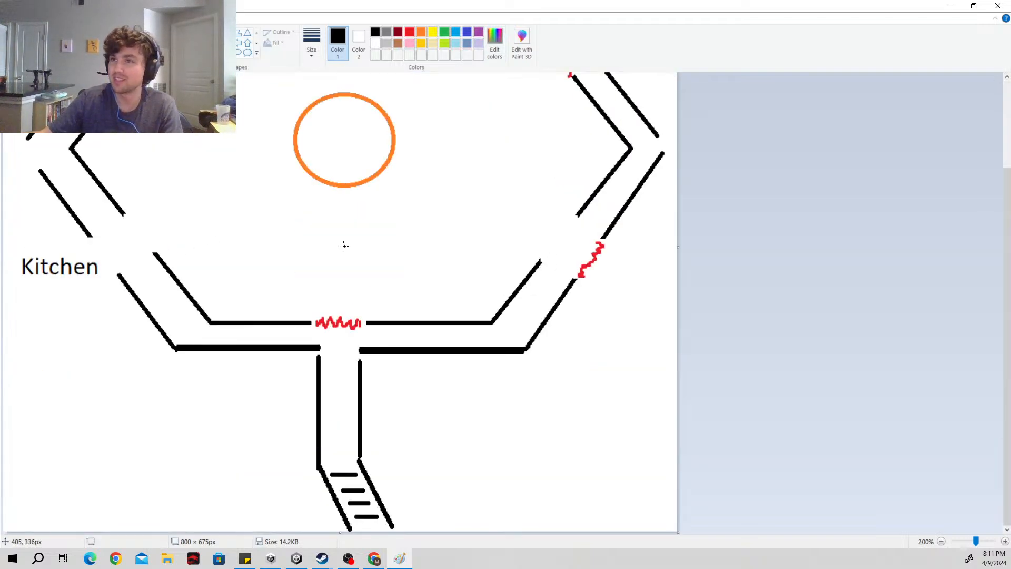
scroll(371, 269, "up", 2)
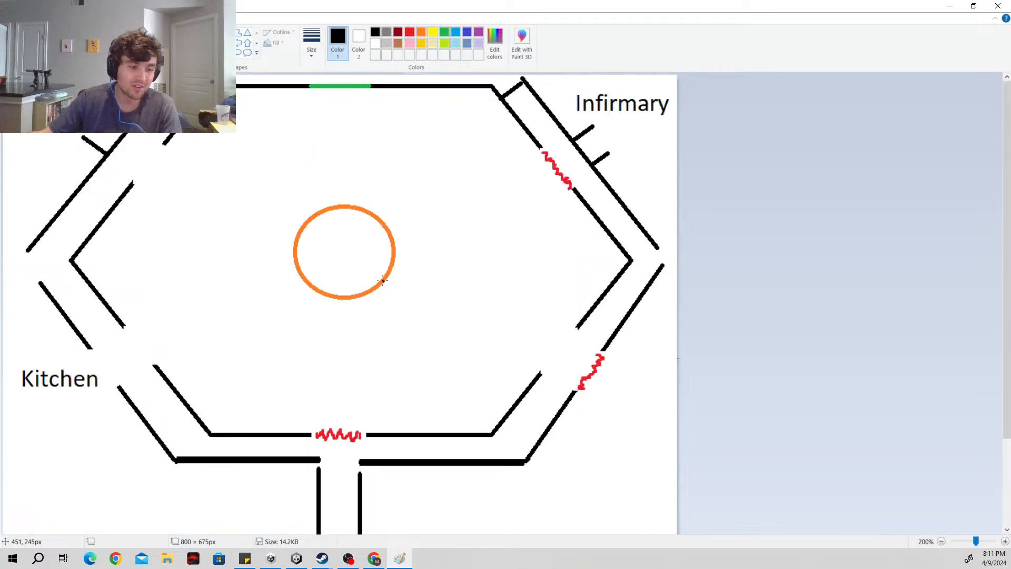
scroll(432, 255, "down", 2)
scroll(539, 316, "up", 2)
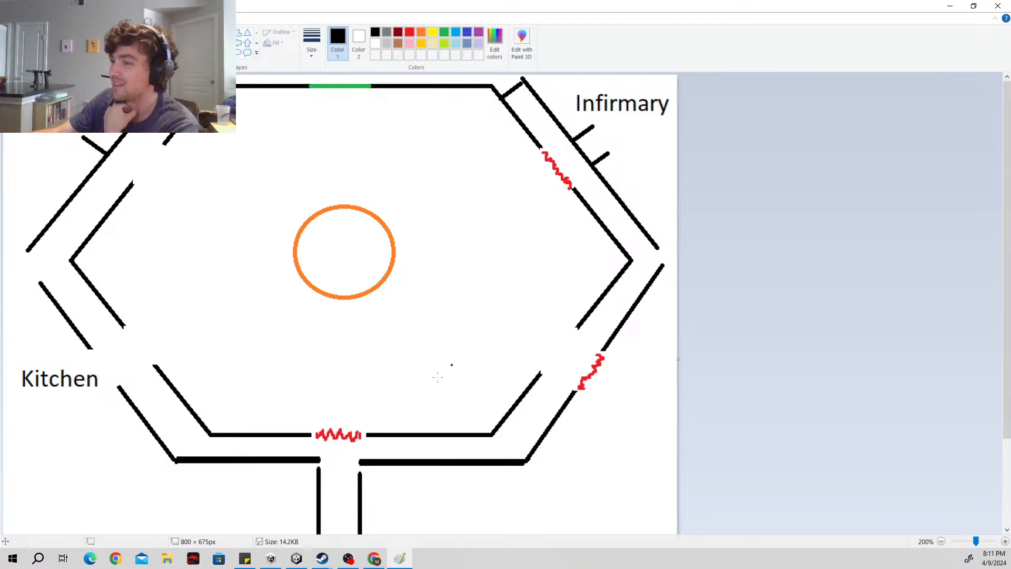
scroll(437, 376, "down", 2)
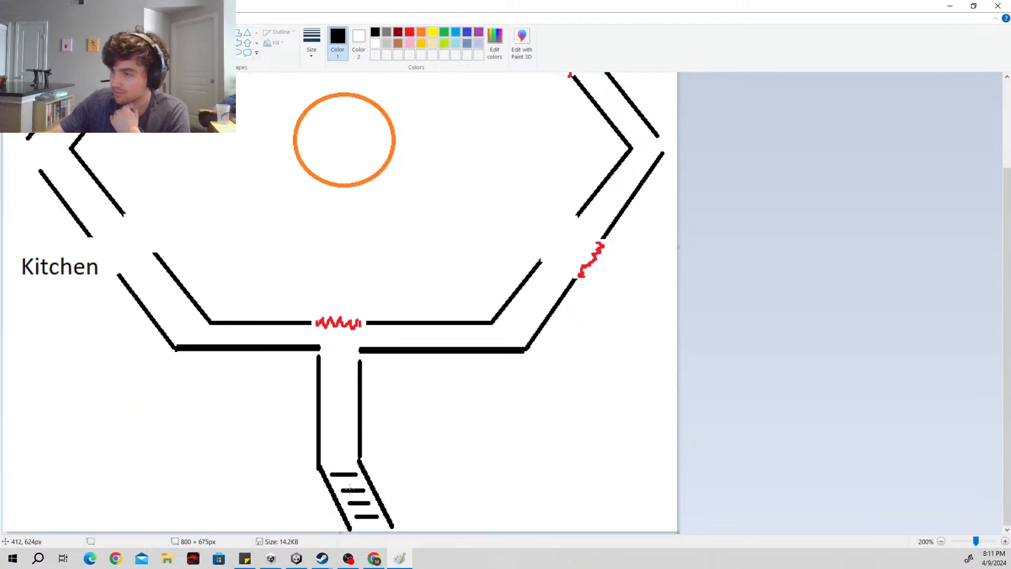
scroll(334, 400, "up", 2)
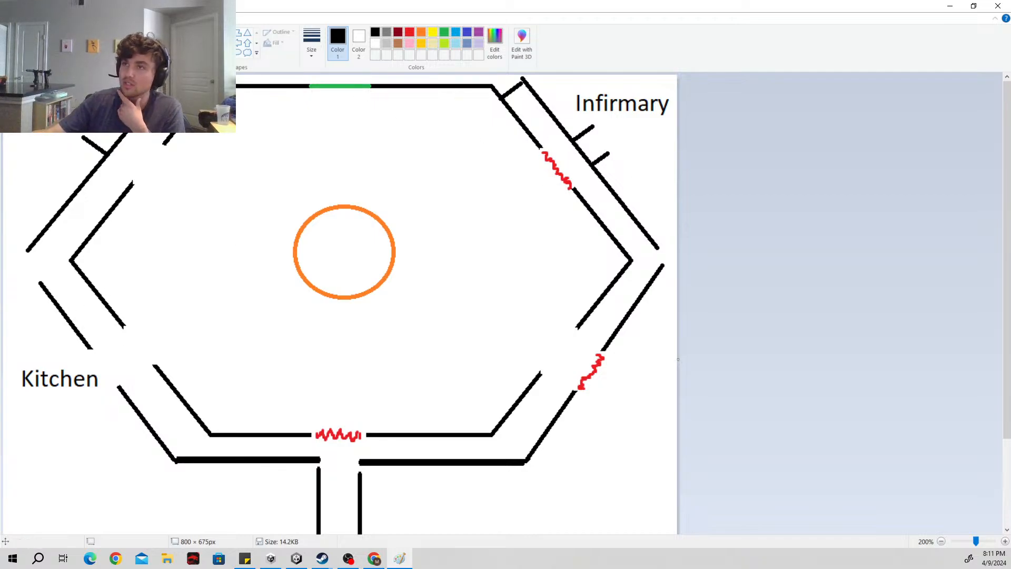
Step: Erase the outer wall segment between the two short stubs beside the Infirmary label to open its doorway
left_click_drag(579, 146, 586, 162)
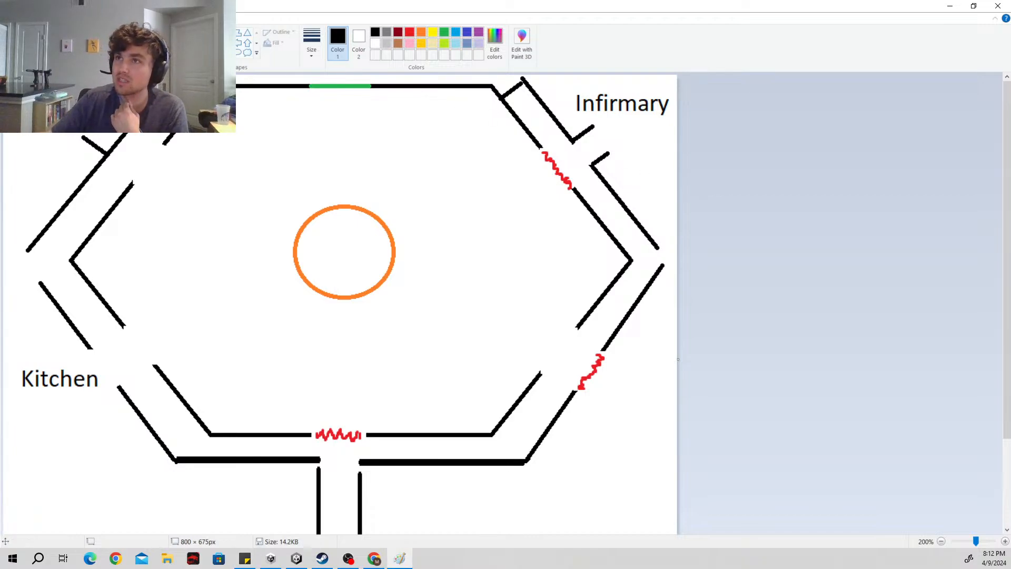
key("alt+f")
key("o")
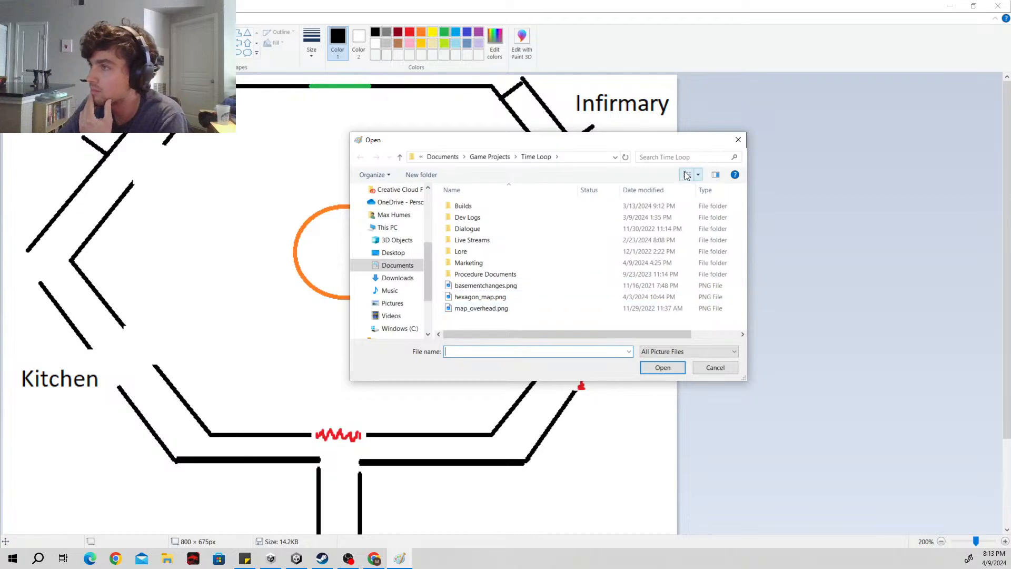
left_click(738, 140)
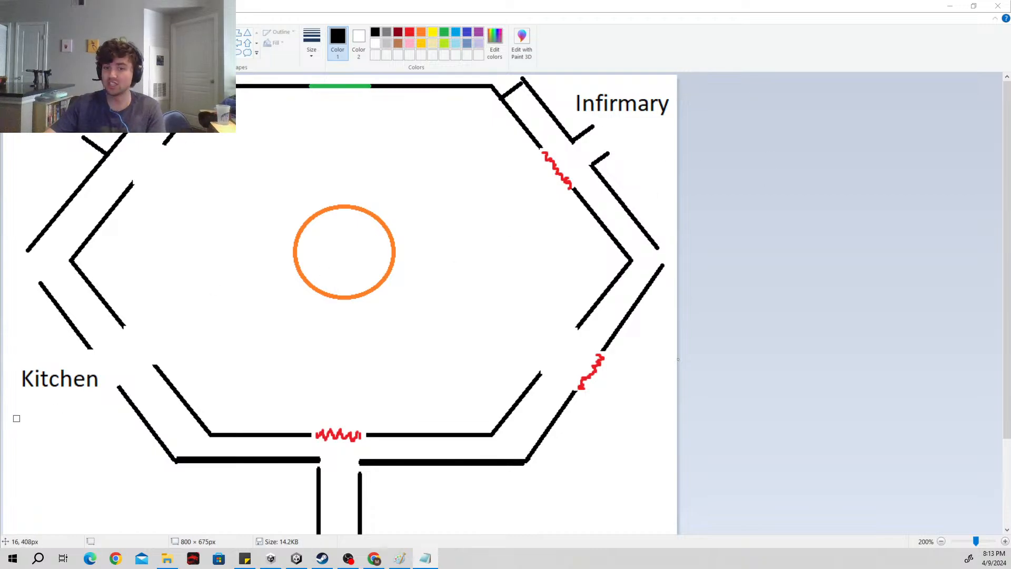
Step: Bring hexagon_map_description.txt into view to read the area notes, and return to the Unity scene
mouse_move(0, 79)
left_mouse_down()
mouse_move(801, 230)
mouse_move(835, 246)
mouse_move(741, 221)
mouse_move(734, 209)
left_mouse_up()
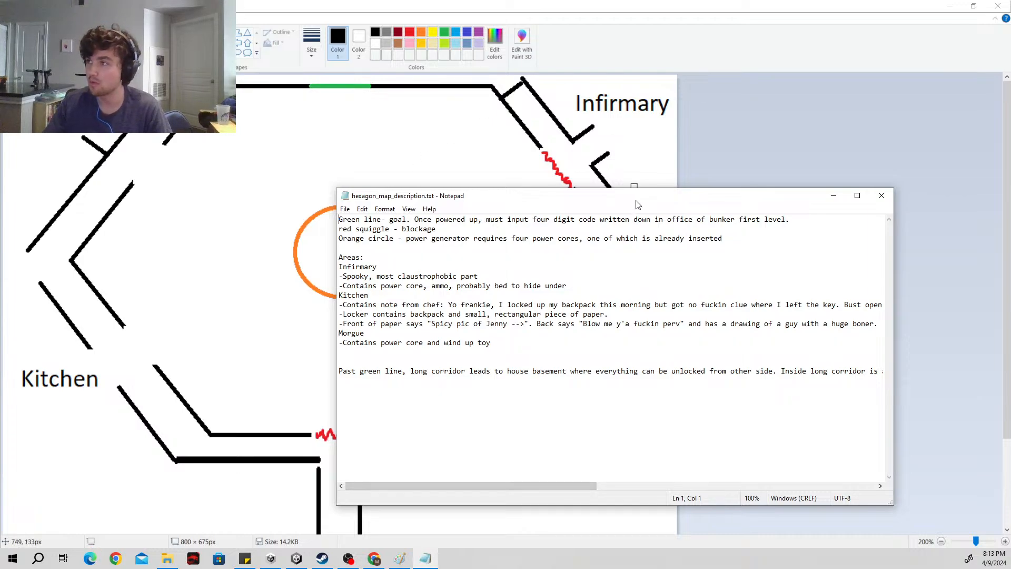
left_click(634, 186)
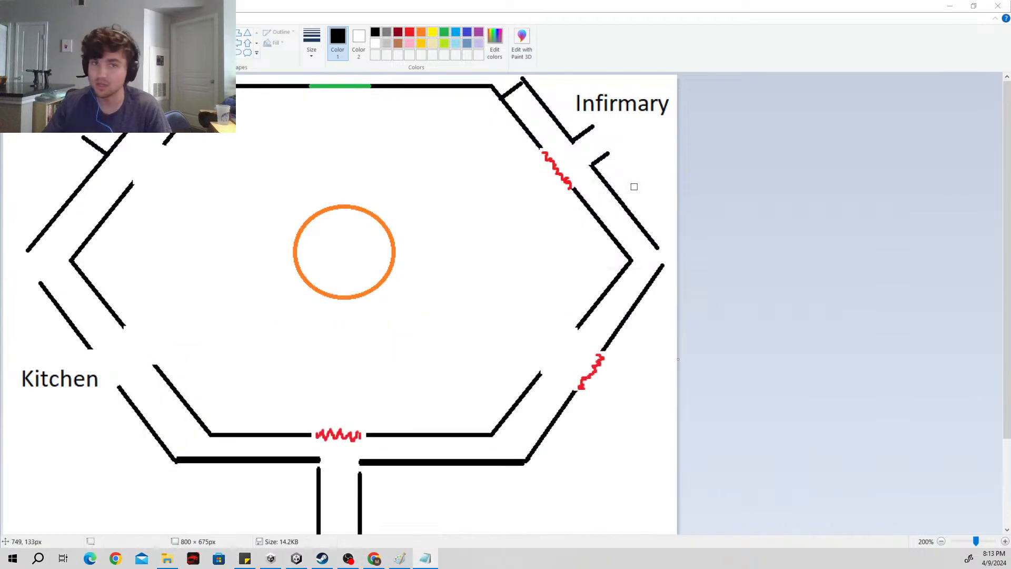
left_click(949, 6)
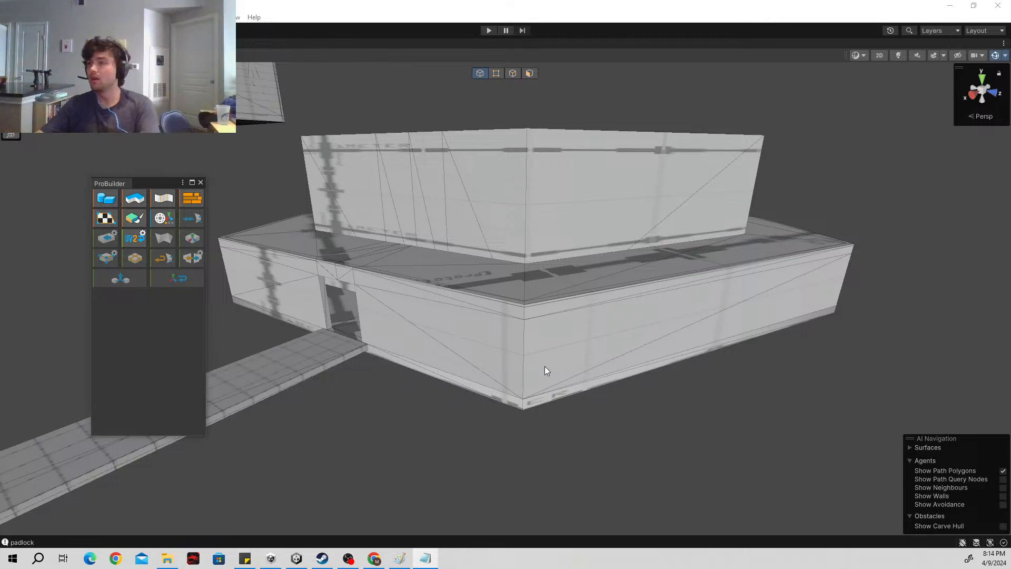
Step: Select the hexagonal building mesh at its doorway and switch ProBuilder to face selection
right_click_drag(594, 284, 735, 243)
right_click_drag(697, 330, 436, 355)
left_click(625, 324)
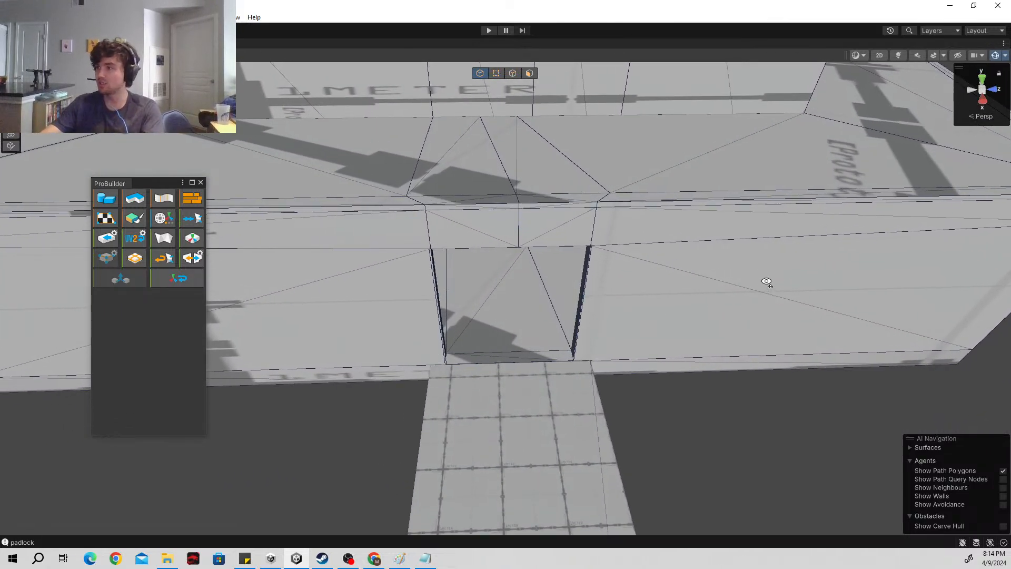
right_click_drag(765, 281, 491, 85)
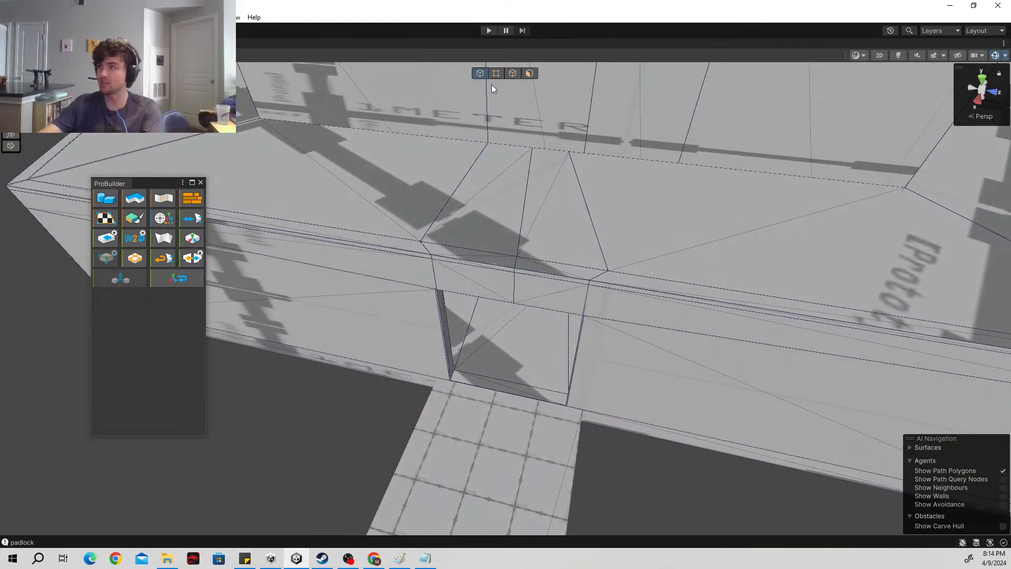
left_click(529, 74)
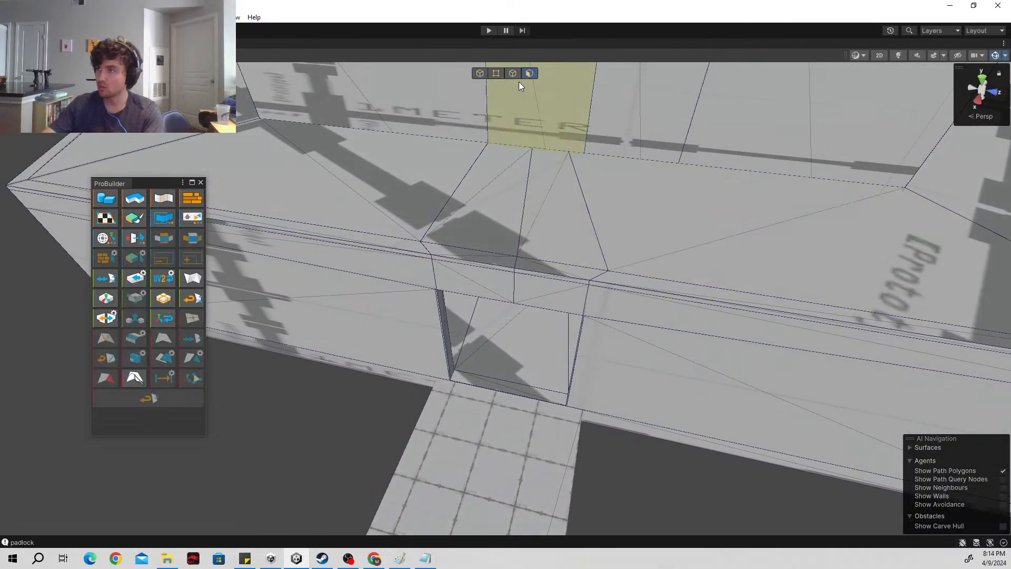
left_click(558, 239)
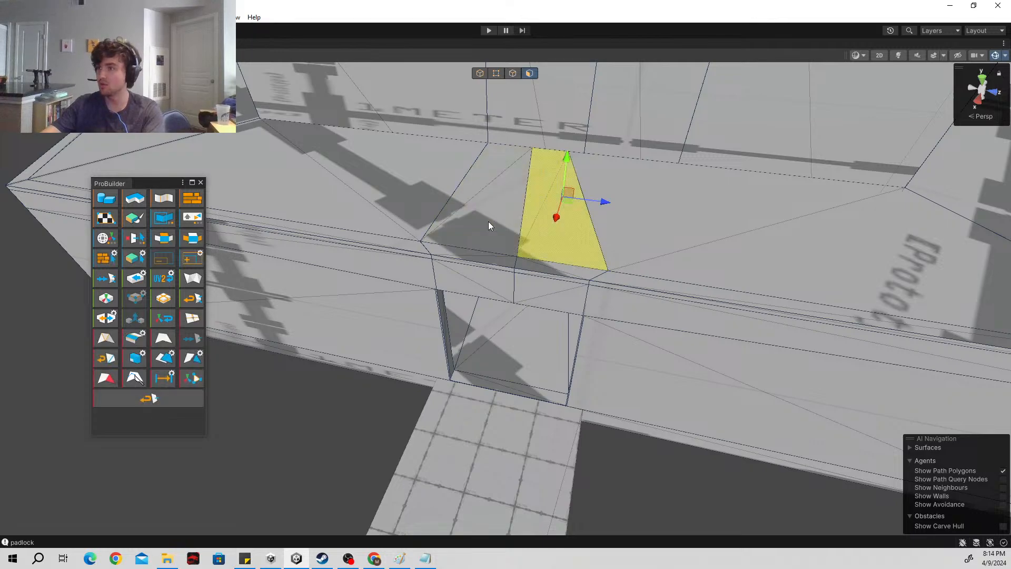
left_click(487, 225)
left_click(485, 252)
left_click(539, 264)
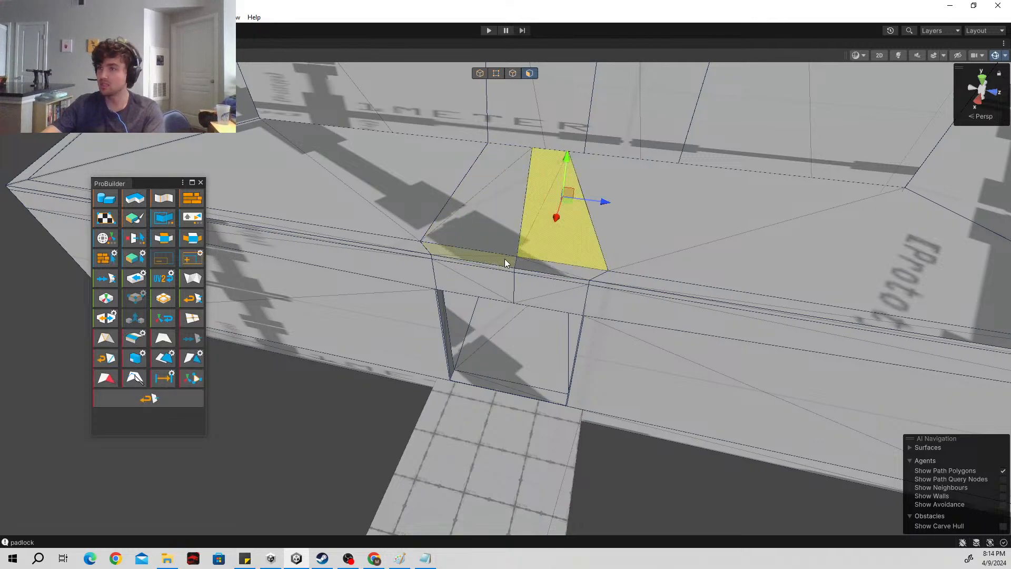
left_click(104, 381)
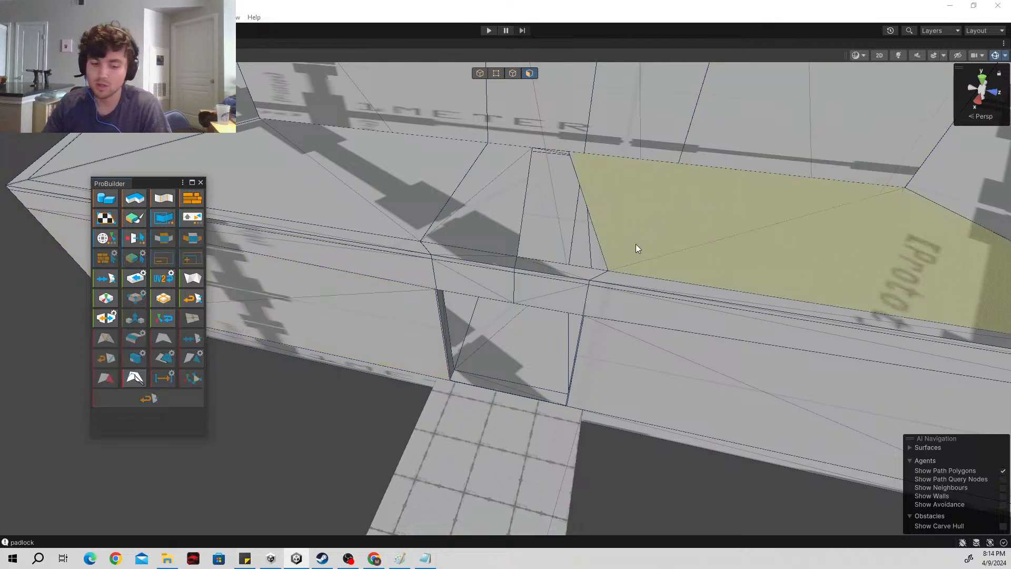
key("ctrl+z")
Step: Insert a horizontal edge loop around the inner hexagon wall from the vertical edge of its doorway-width section
right_click_drag(571, 293, 478, 239)
key("w")
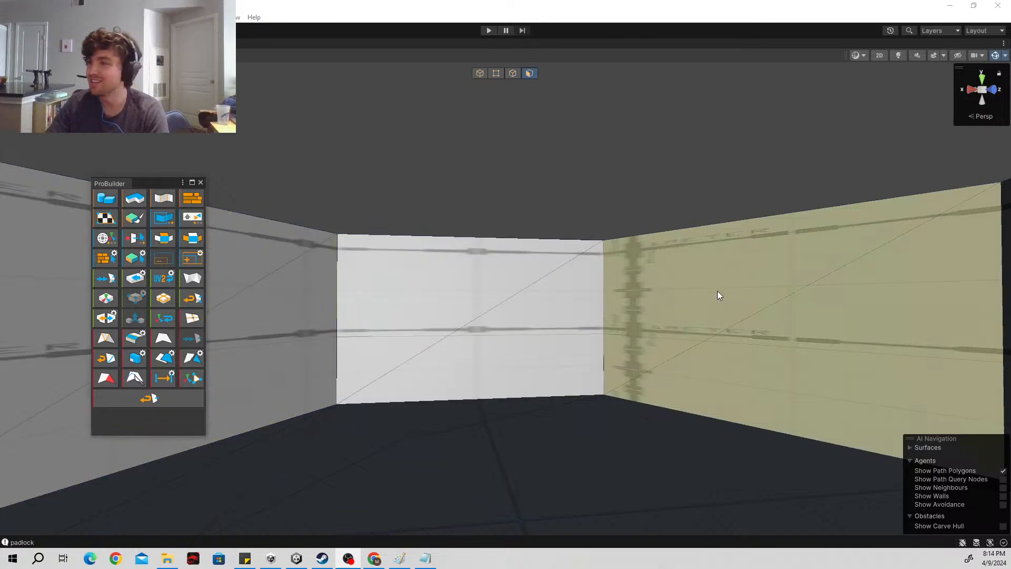
right_click_drag(717, 291, 892, 287)
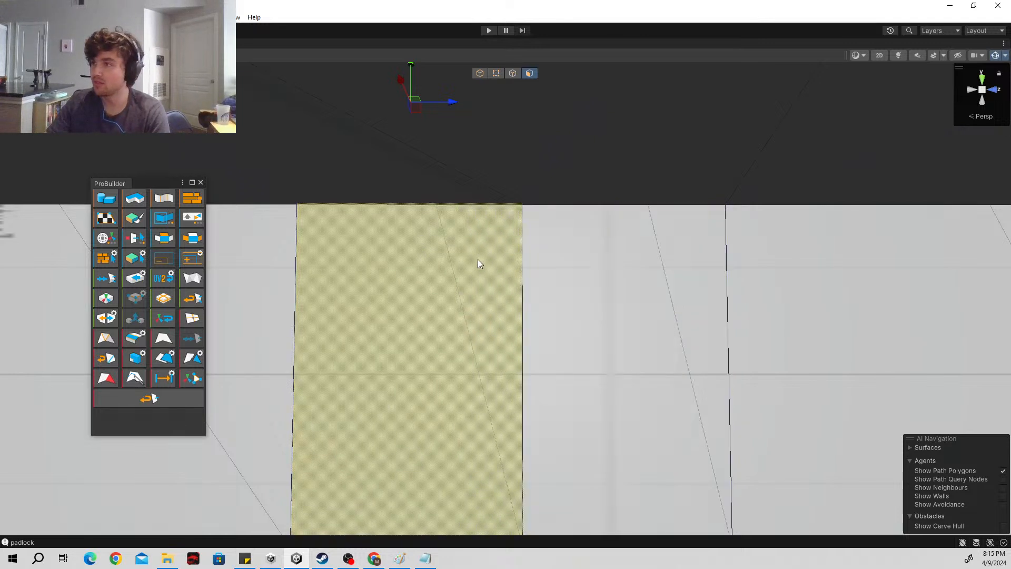
right_click_drag(478, 259, 530, 338)
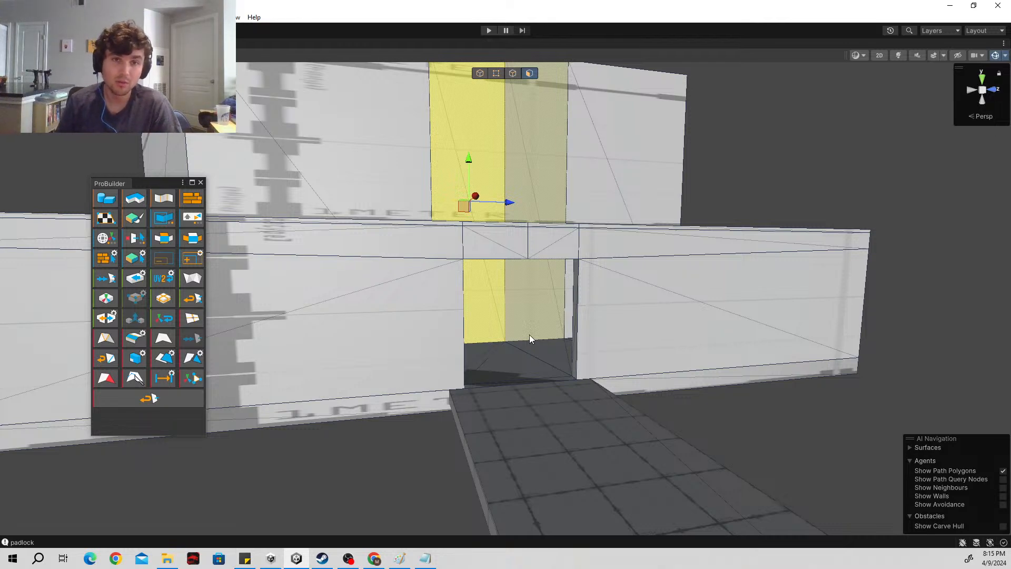
right_click_drag(587, 342, 548, 309)
key("w")
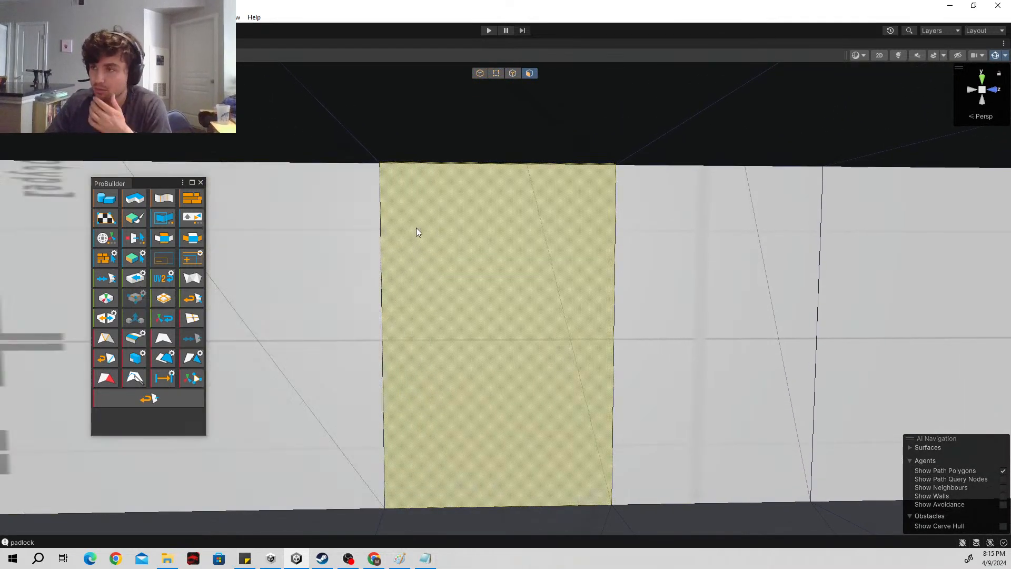
left_click(513, 72)
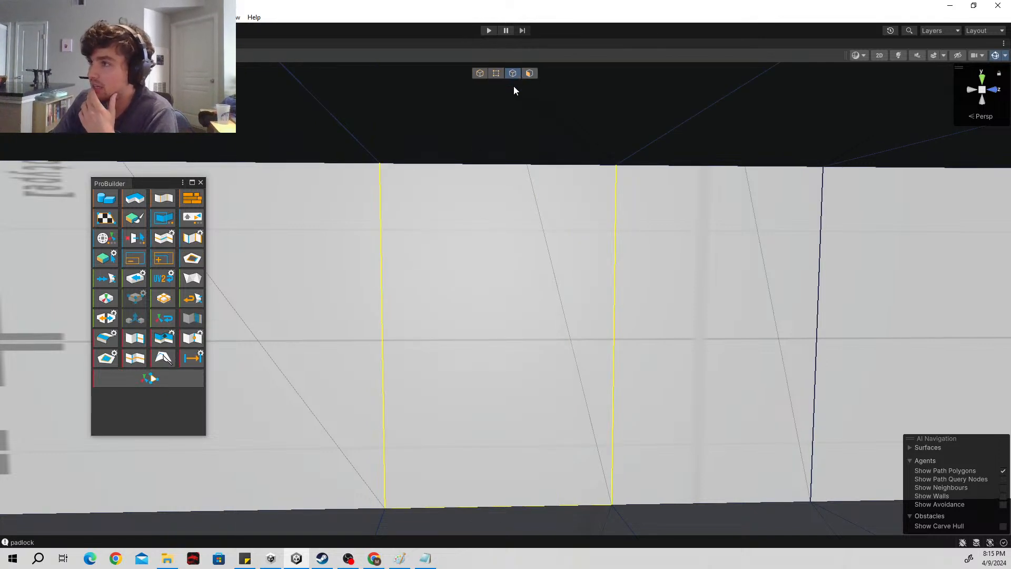
left_click(379, 302)
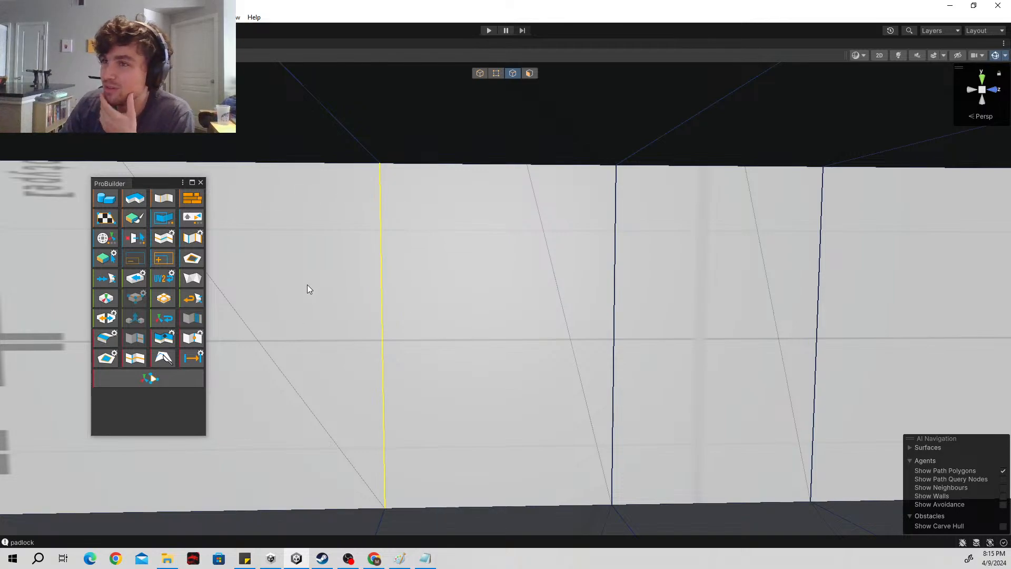
left_click(136, 361)
Step: Raise the inner wall's new edge loop to about the height of the outer doorway's top
scroll(575, 235, "down", 5)
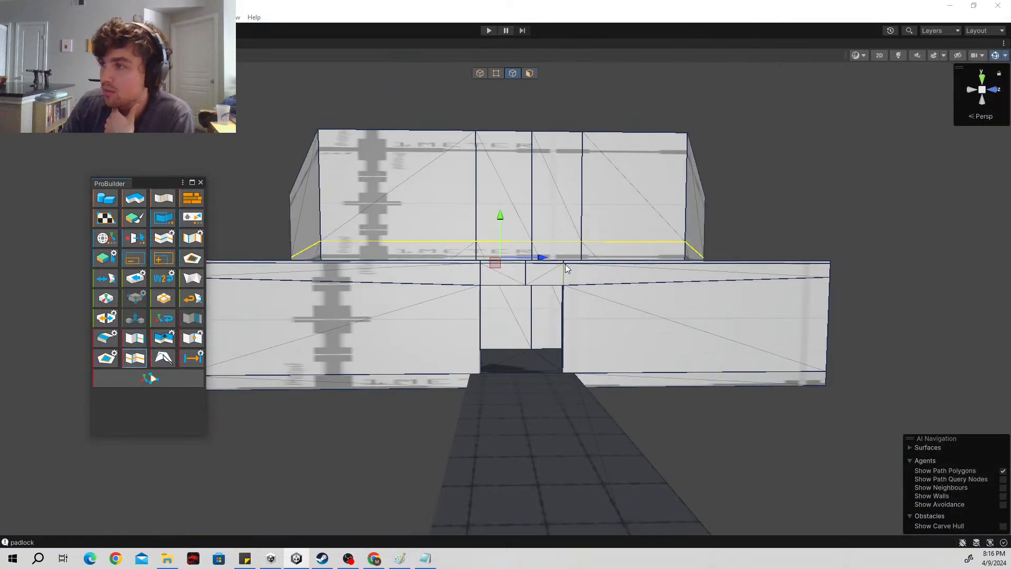
scroll(516, 248, "up", 3)
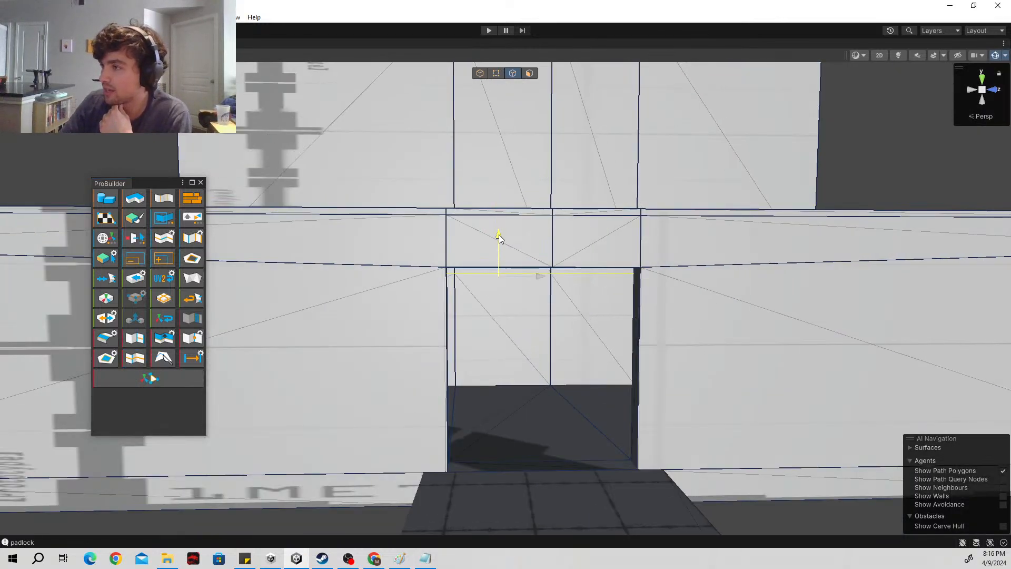
left_click_drag(499, 235, 498, 235)
scroll(541, 262, "up", 2)
scroll(526, 237, "down", 5)
scroll(526, 253, "up", 5)
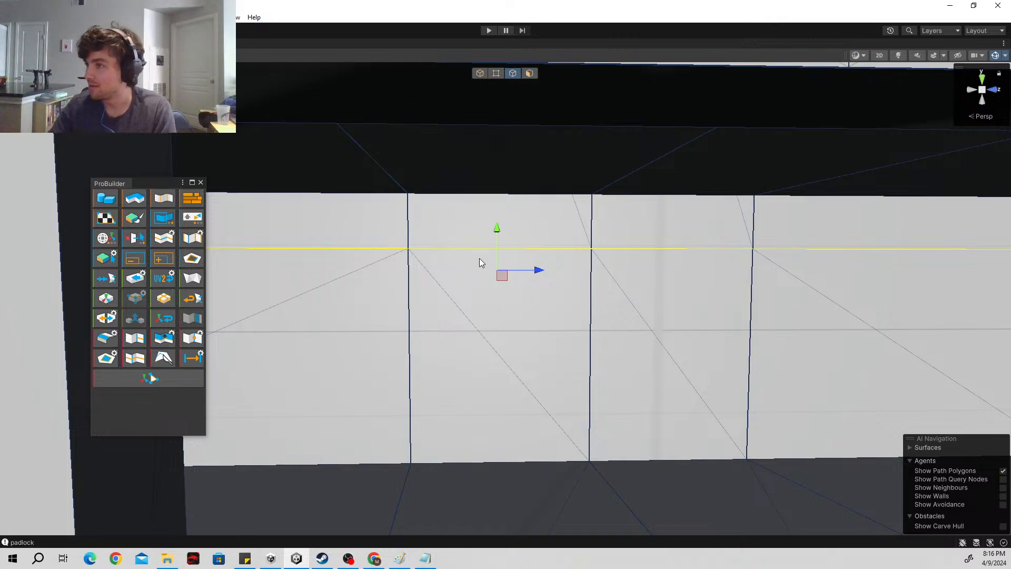
left_click_drag(497, 229, 501, 219)
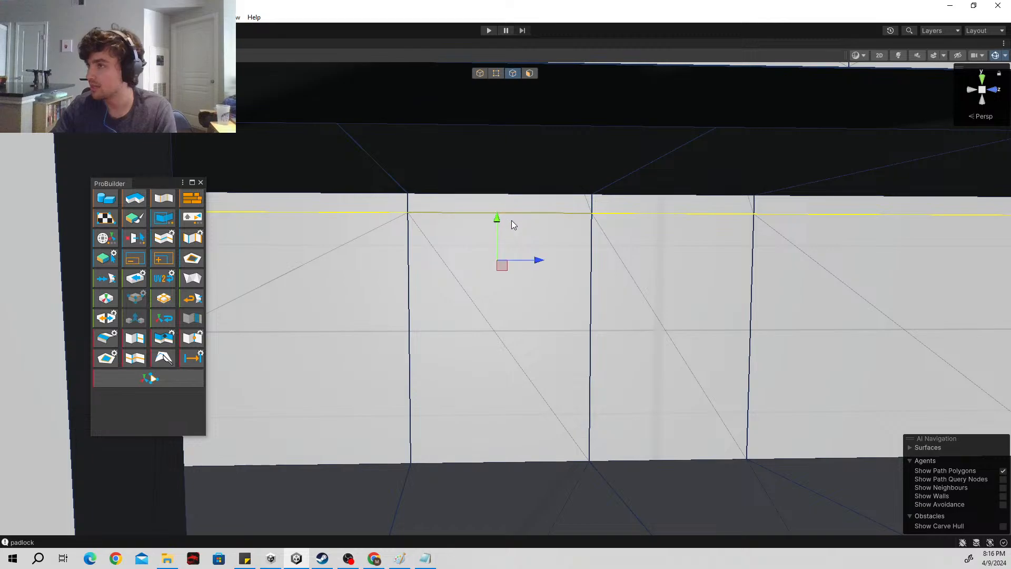
Step: Delete the doorway face below the edge loop on the outward side of the inner hexagon wall
key("w")
mouse_move(527, 223)
right_mouse_down()
mouse_move(855, 224)
mouse_move(850, 239)
mouse_move(902, 243)
mouse_move(638, 251)
mouse_move(541, 270)
mouse_move(532, 258)
mouse_move(539, 248)
mouse_move(537, 269)
mouse_move(541, 239)
mouse_move(532, 237)
right_mouse_up()
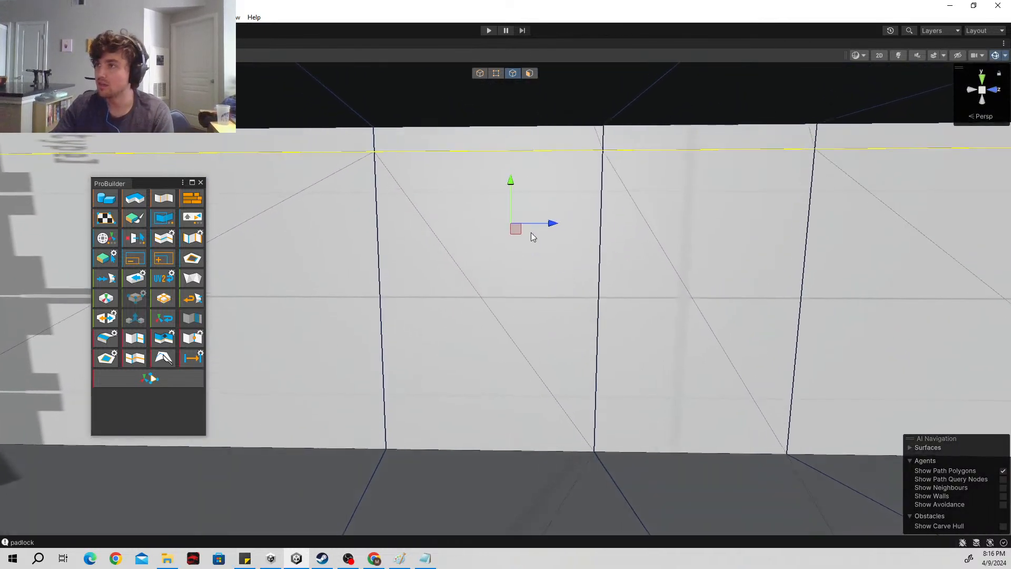
left_click(529, 73)
left_click(508, 265)
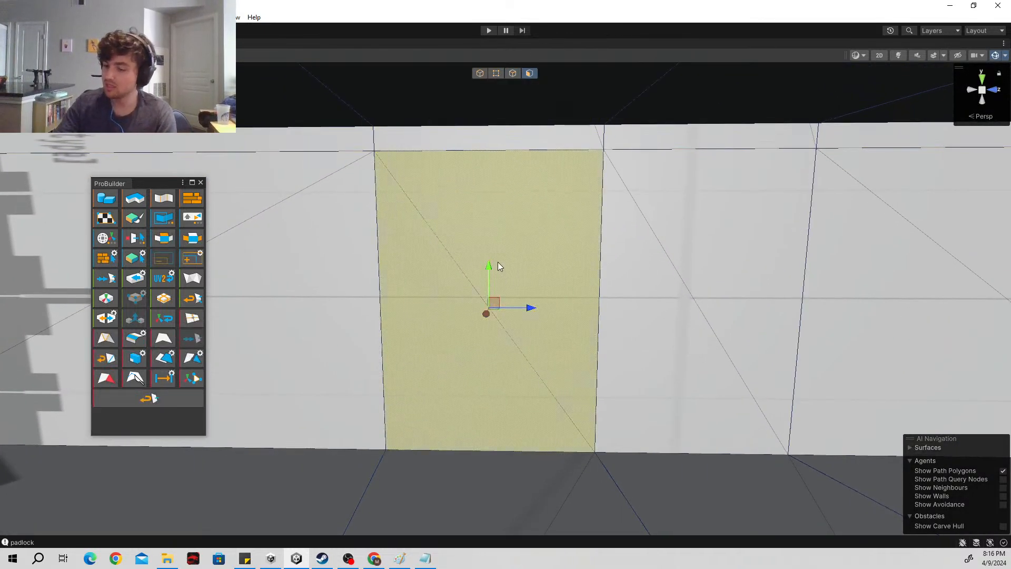
left_click(497, 263)
left_click(108, 378)
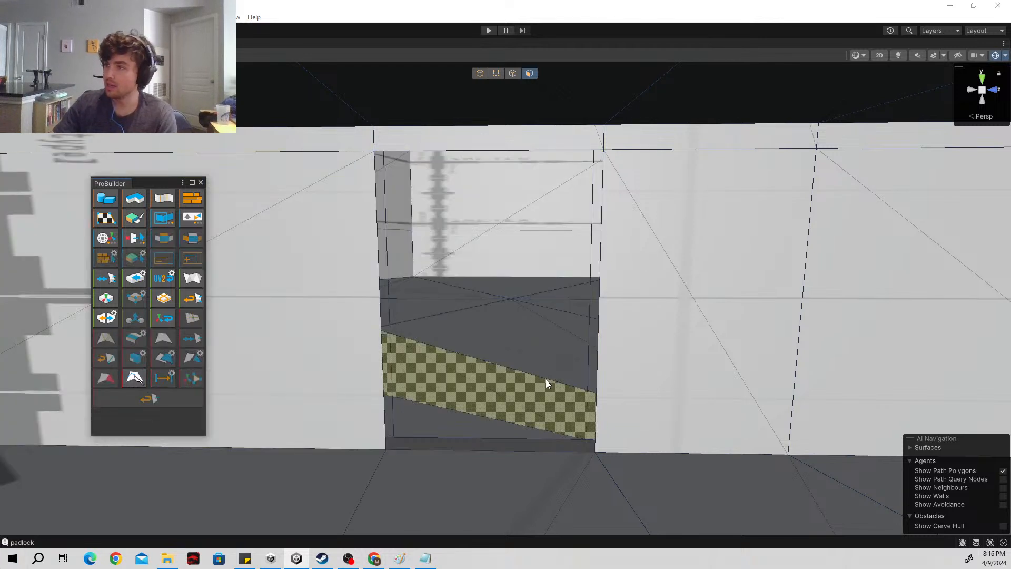
Step: Insert a horizontal edge loop on the inward side of the inner hexagon wall, behind the cut doorway
right_click_drag(546, 384, 564, 348)
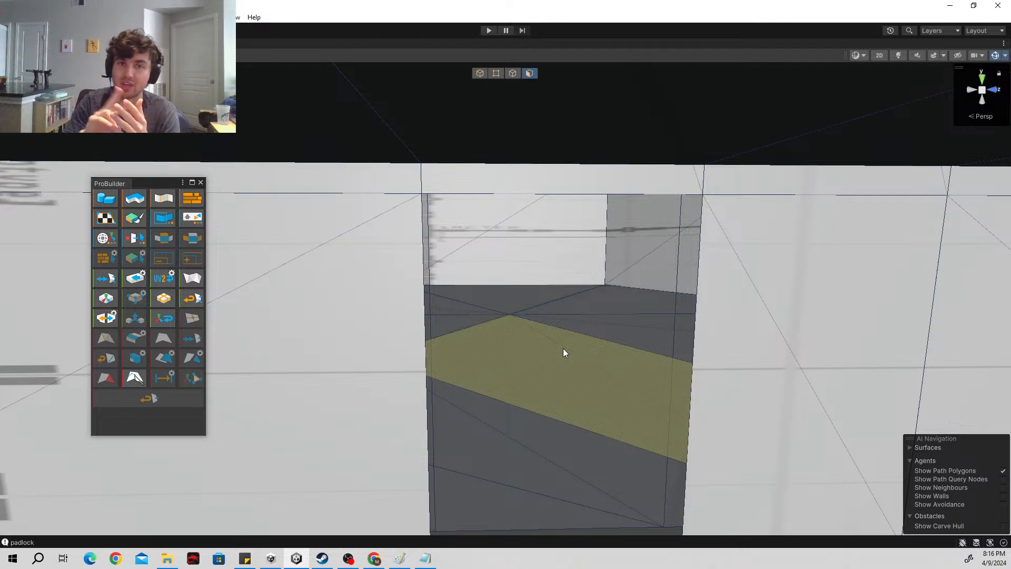
right_click_drag(563, 349, 146, 341)
right_click_drag(172, 344, 377, 348)
left_click(513, 73)
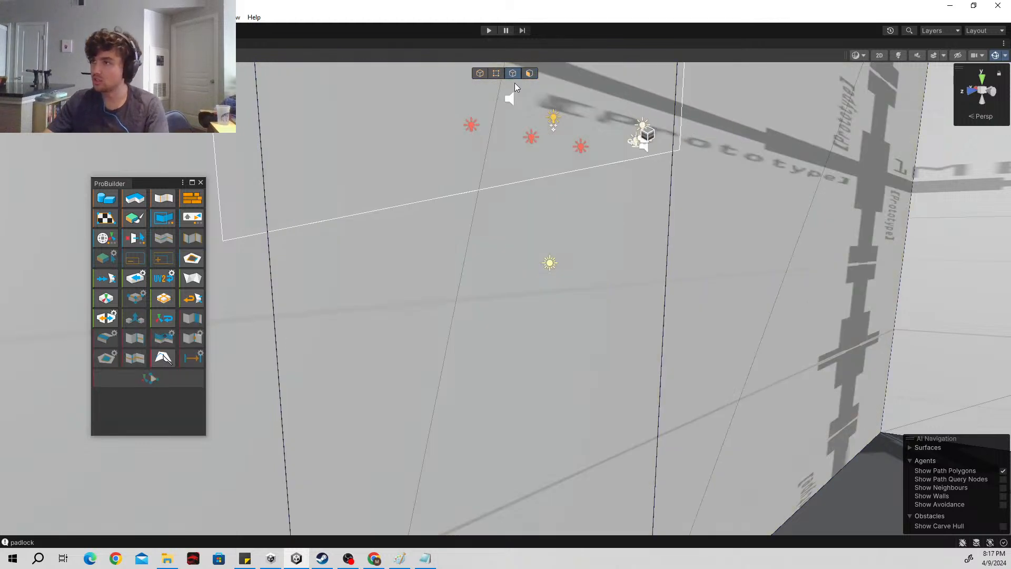
left_click(663, 379)
right_click_drag(734, 350, 655, 336)
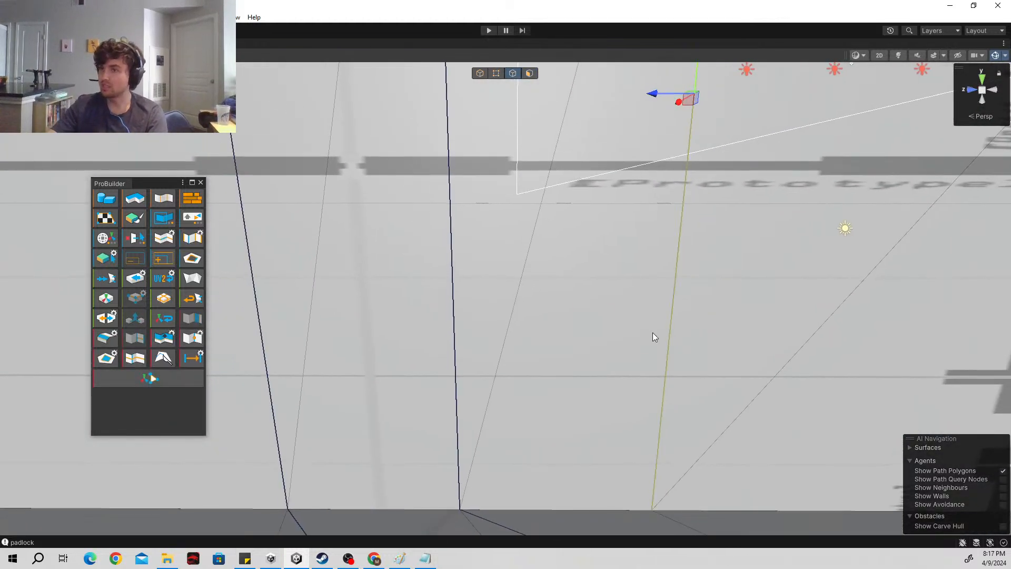
left_click(134, 360)
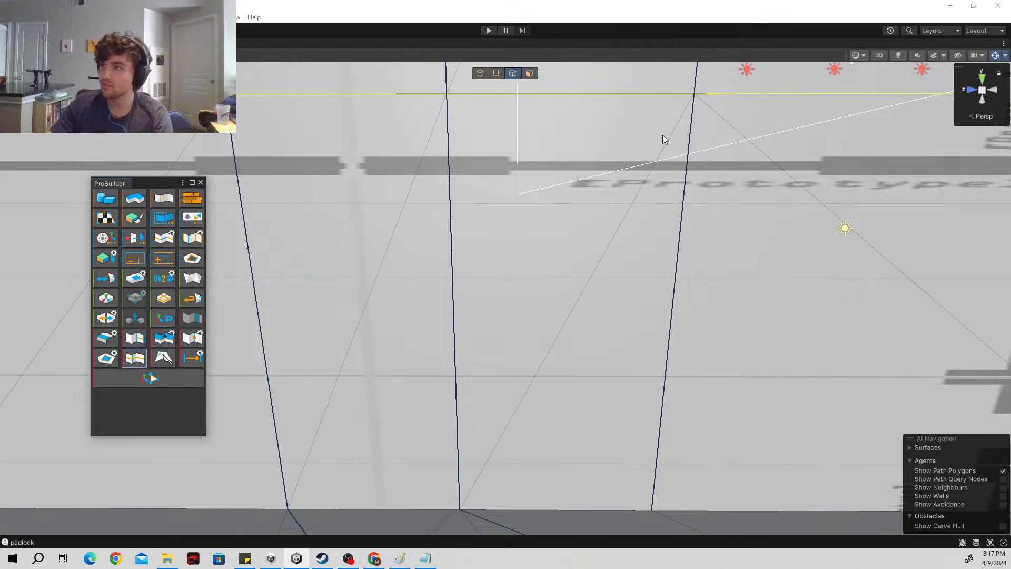
Step: Move the inward side's edge loop vertically towards the top of the cut doorway
scroll(598, 176, "down", 5)
right_click_drag(699, 324, 217, 319)
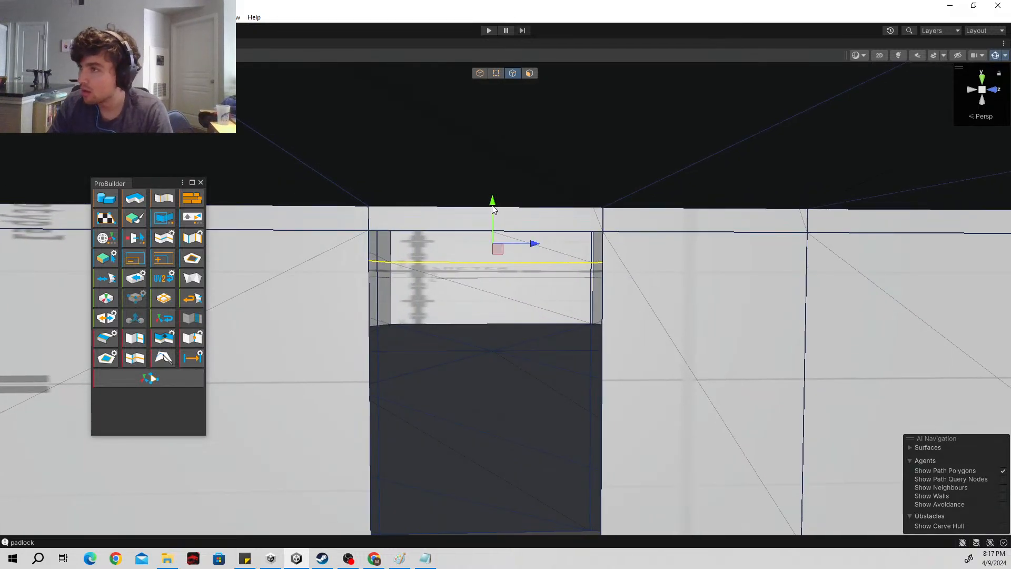
left_click_drag(492, 209, 494, 238)
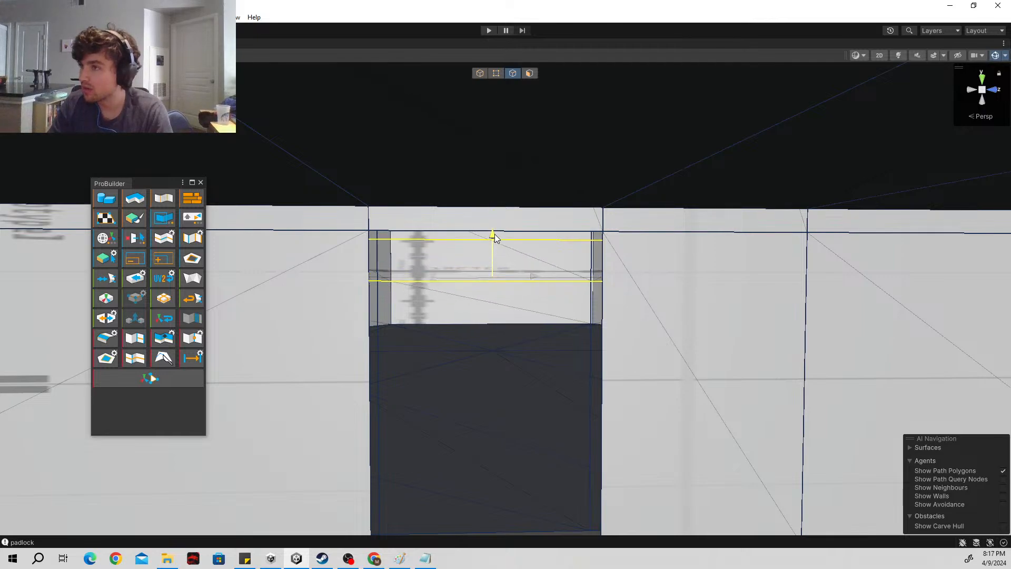
right_click_drag(494, 237, 489, 339)
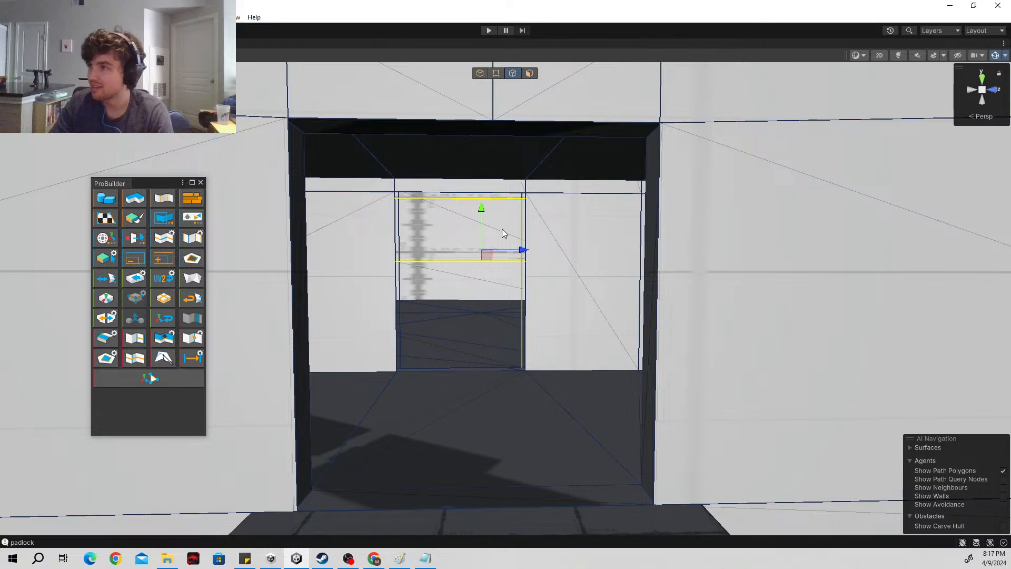
Step: Fine-tune the inward edge loop's height against the doorway's top edge in an orthographic right-side view
left_click(977, 116)
scroll(610, 331, "up", 2)
scroll(507, 343, "down", 2)
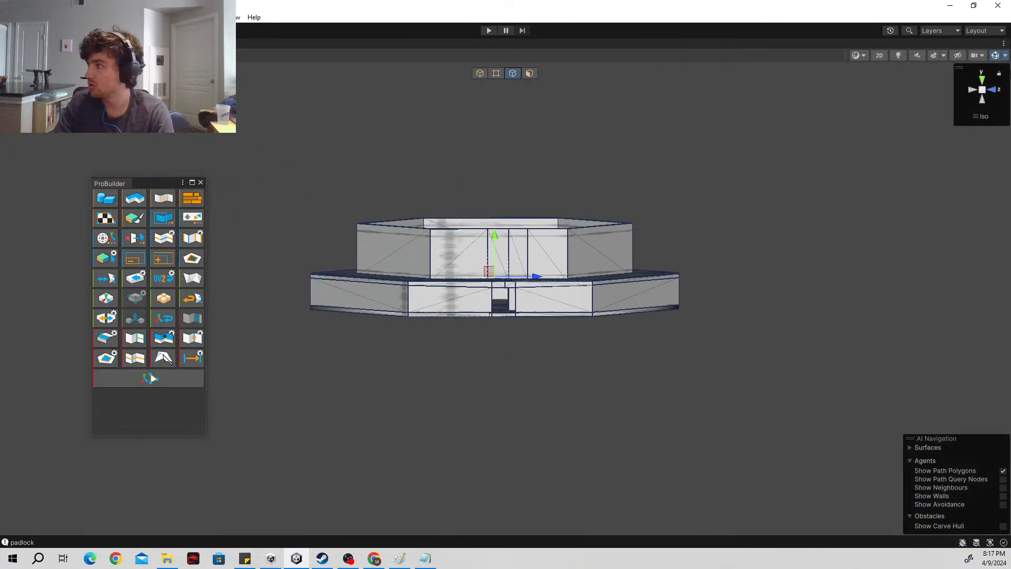
scroll(520, 320, "up", 5)
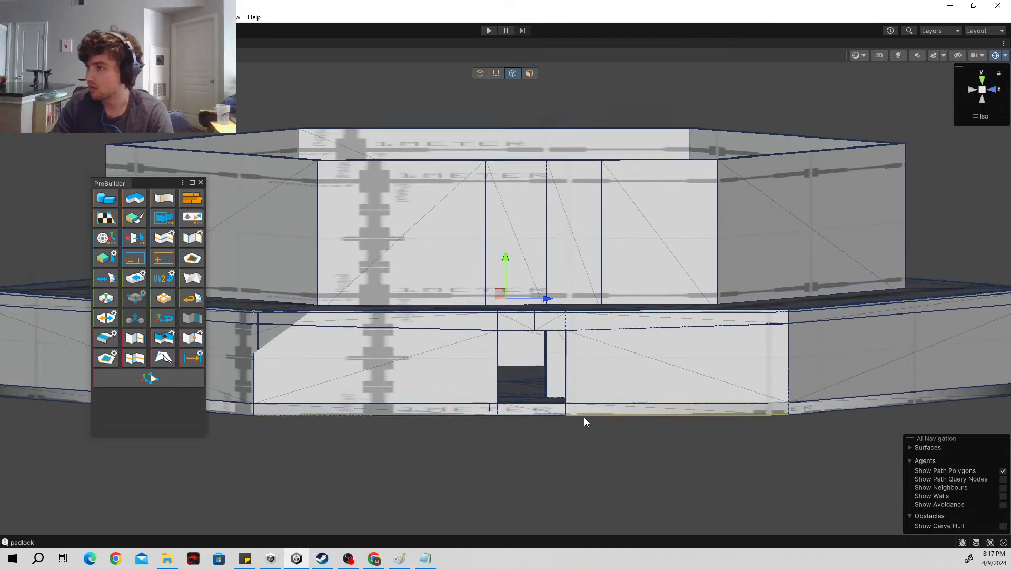
left_click(997, 94)
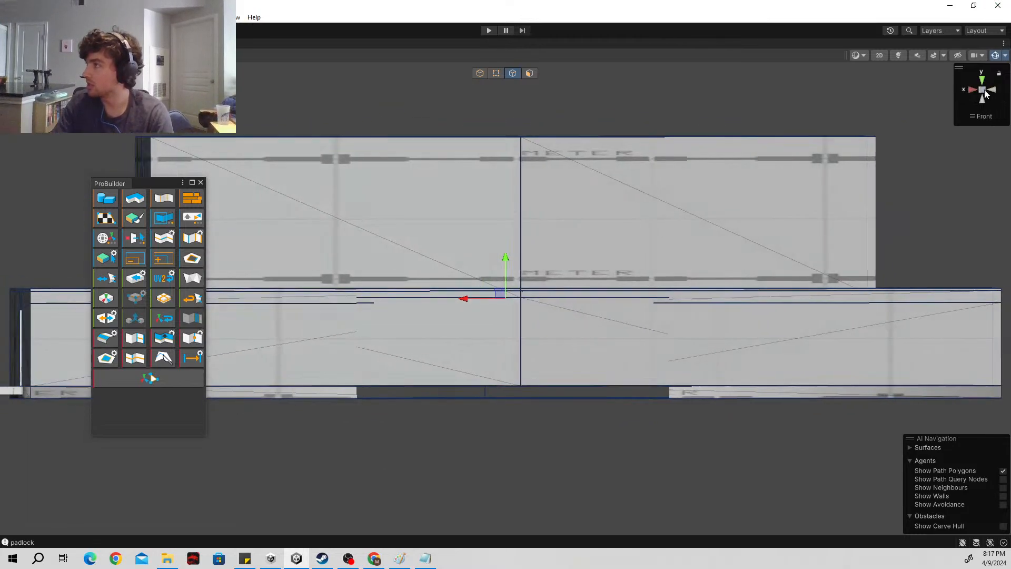
scroll(562, 349, "up", 2)
scroll(562, 349, "up", 8)
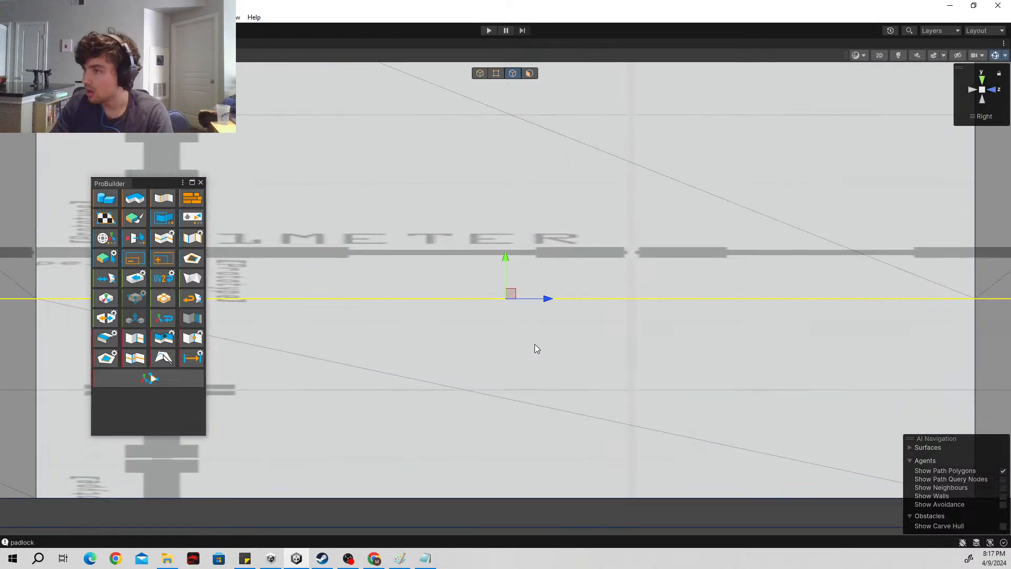
scroll(535, 343, "down", 8)
scroll(530, 279, "down", 2)
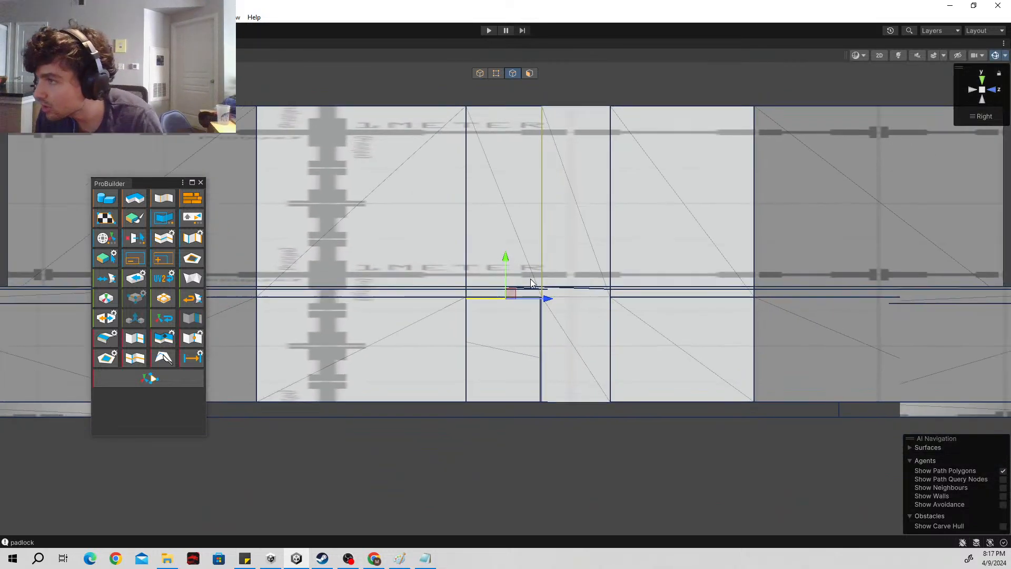
scroll(529, 280, "up", 1)
left_click_drag(506, 261, 516, 256)
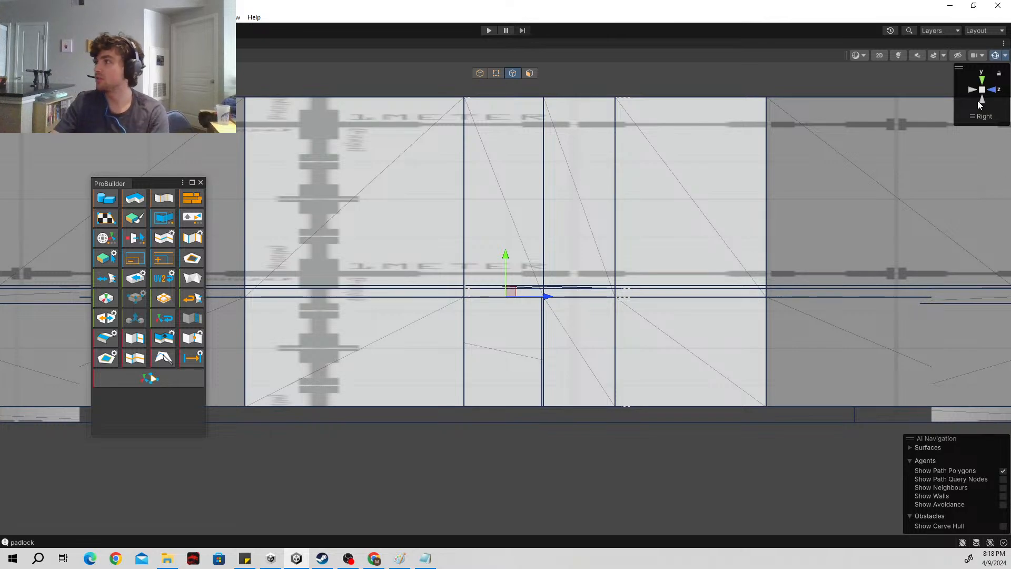
Step: Return to perspective and delete the inward side's doorway face to open the passage through the inner hexagon wall
left_click(974, 119)
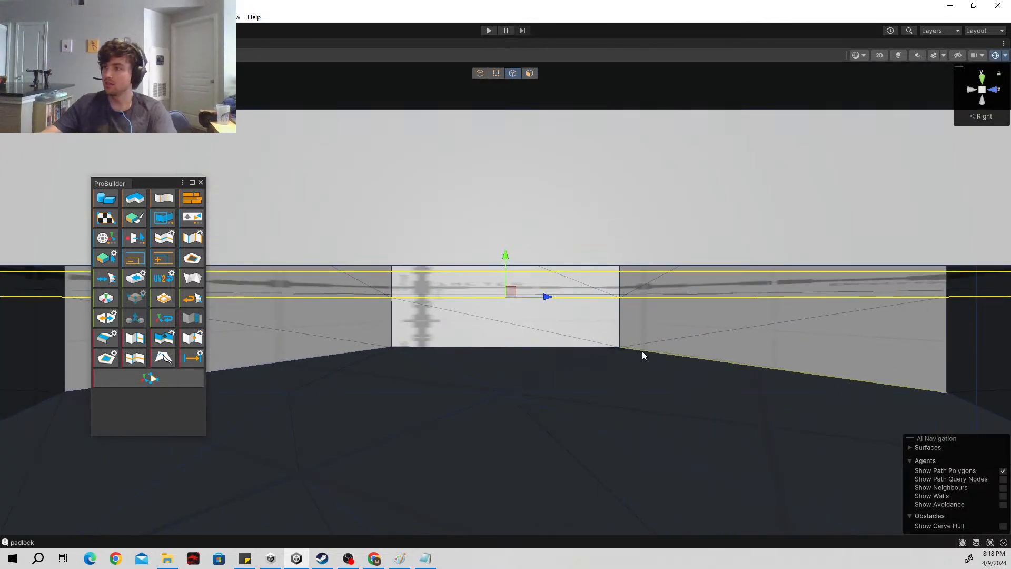
right_click_drag(642, 352, 168, 392)
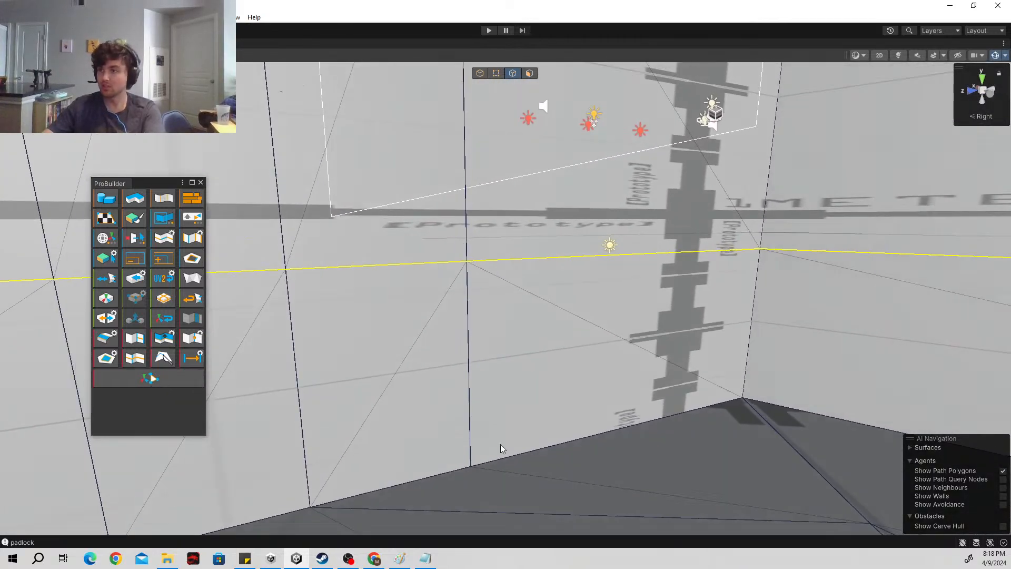
left_click(386, 395)
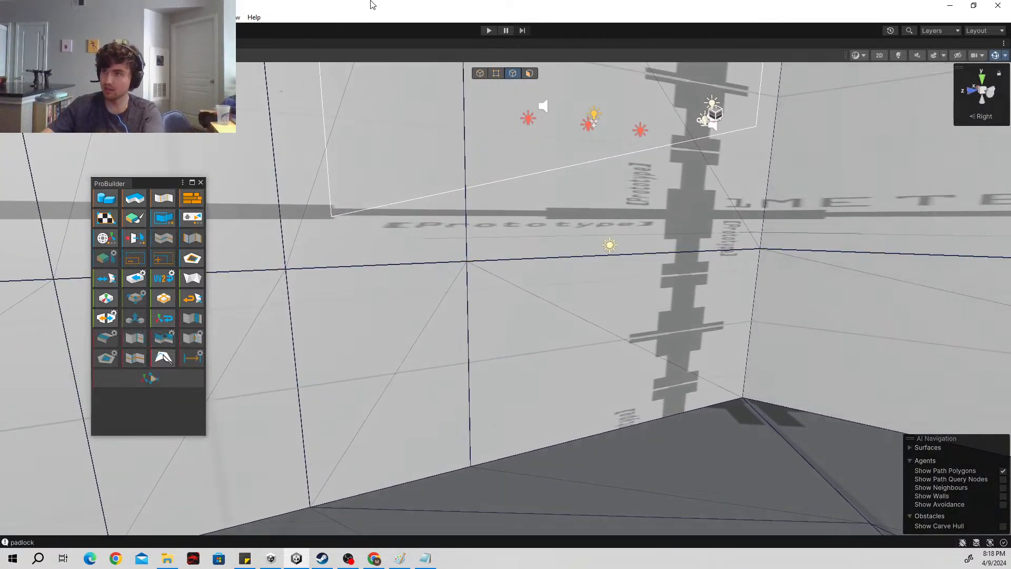
left_click(529, 73)
left_click(376, 378)
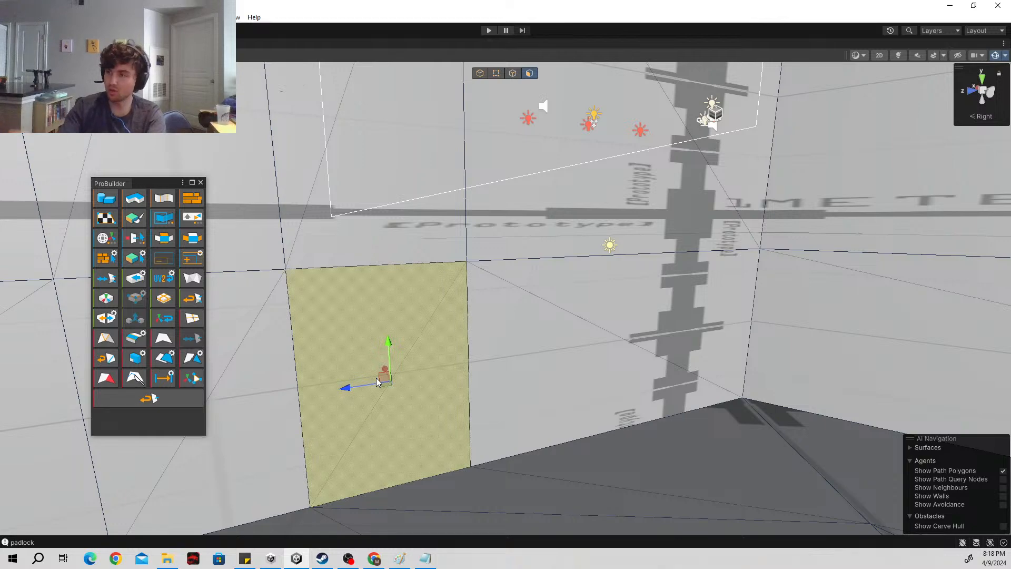
key("Delete")
key("ctrl+z")
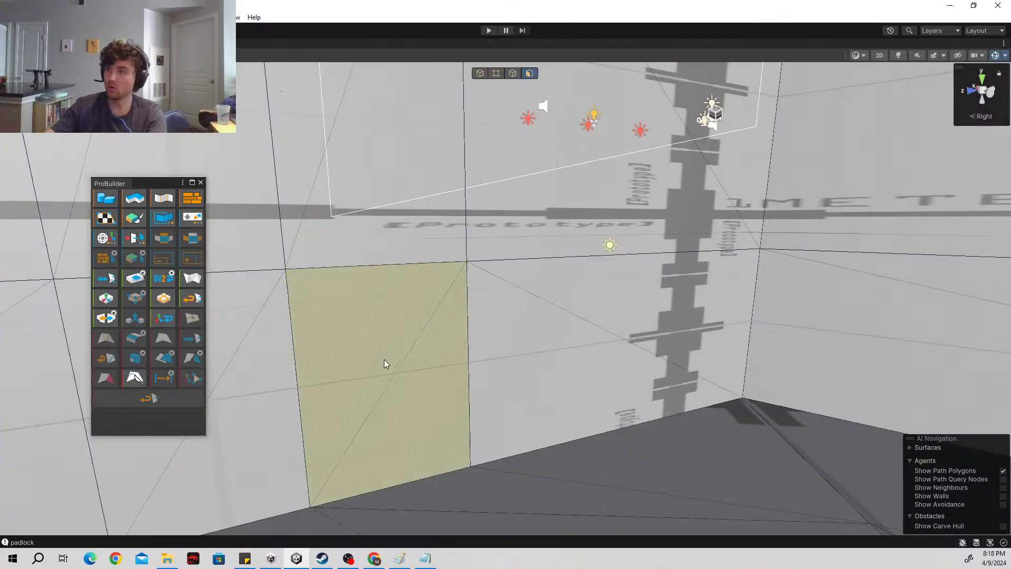
left_click(404, 335)
key("BackSpace")
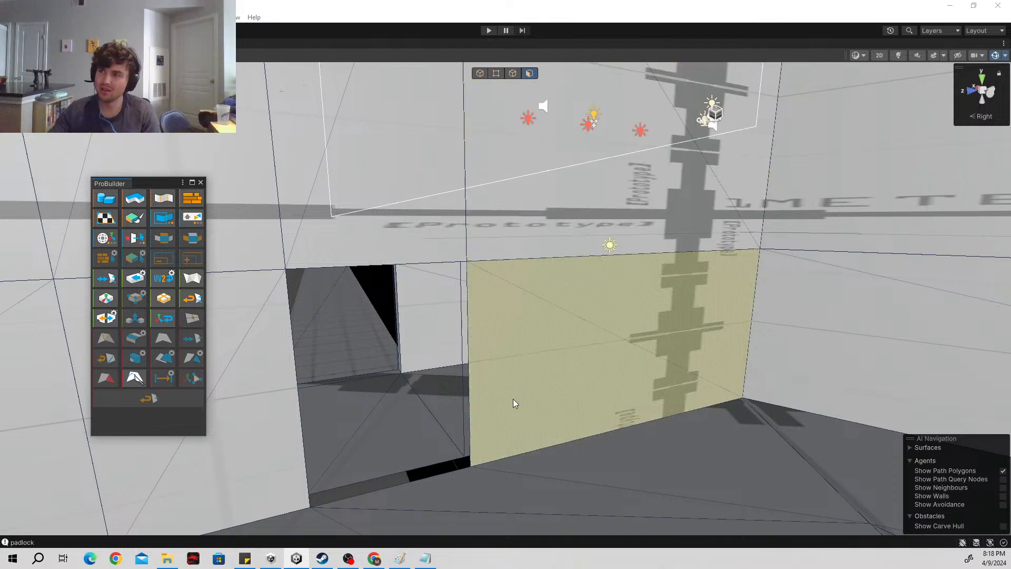
Step: Switch to edge selection and select an upright edge on the inward side of the inner hexagon wall's doorway
right_click_drag(530, 399, 49, 382)
key("w")
key("s")
key("s")
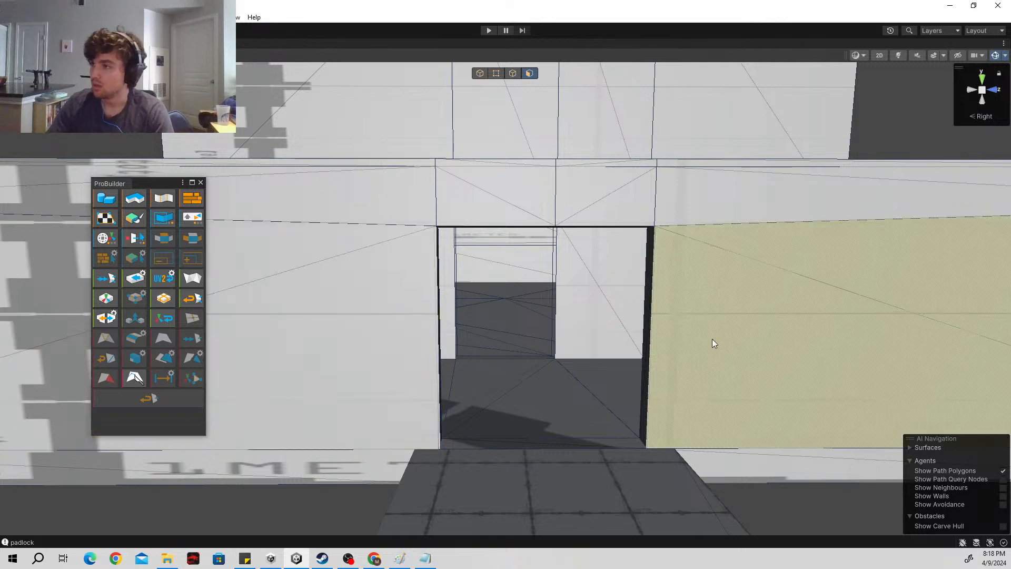
key("w")
right_click_drag(671, 311, 506, 411)
key("s")
key("s")
key("s")
key("w")
left_click(512, 73)
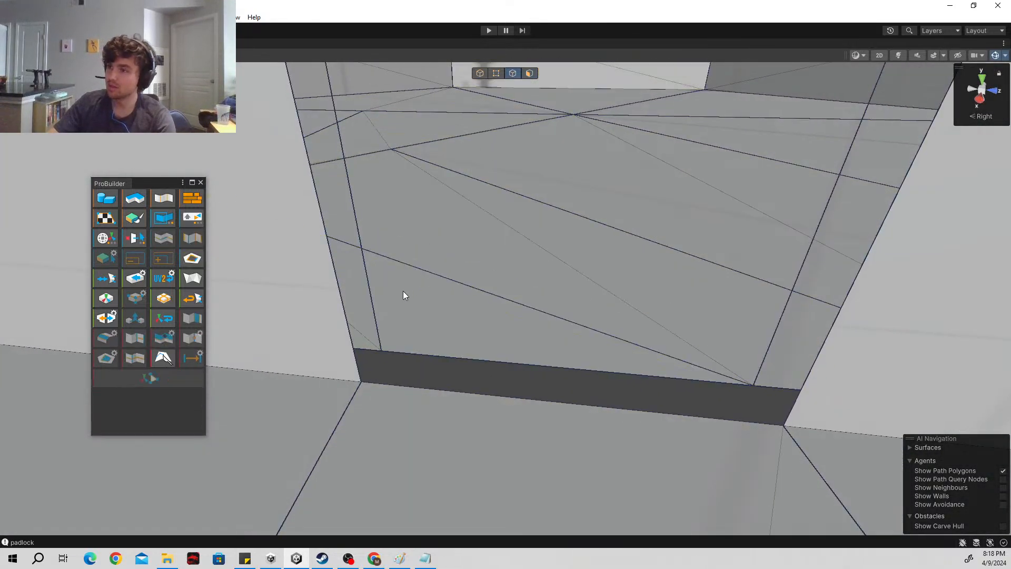
left_click(368, 295)
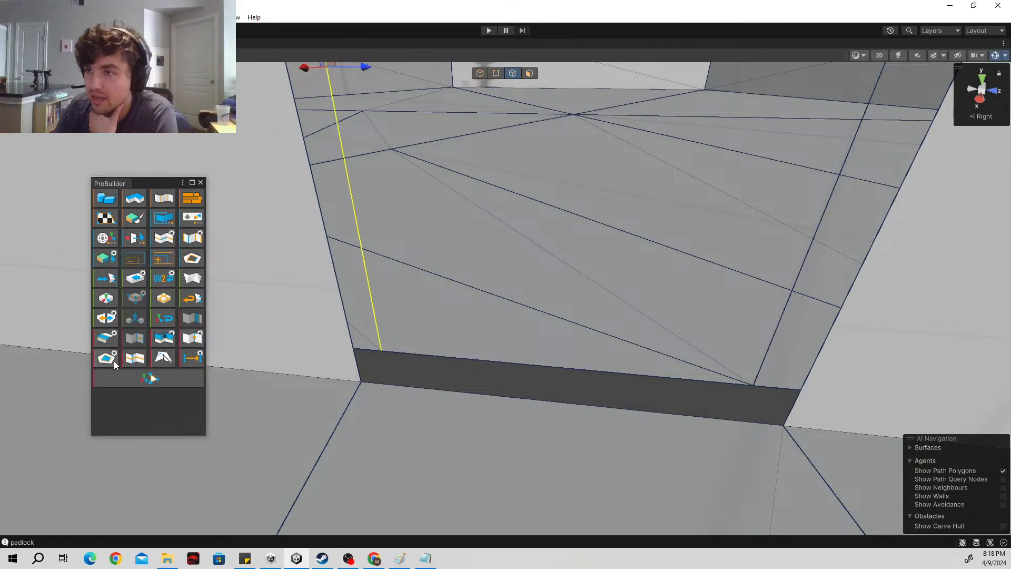
Step: Set the ProBuilder tools to text mode and use Select Holes to select the doorway's inward open border
right_click(189, 186)
left_click(216, 220)
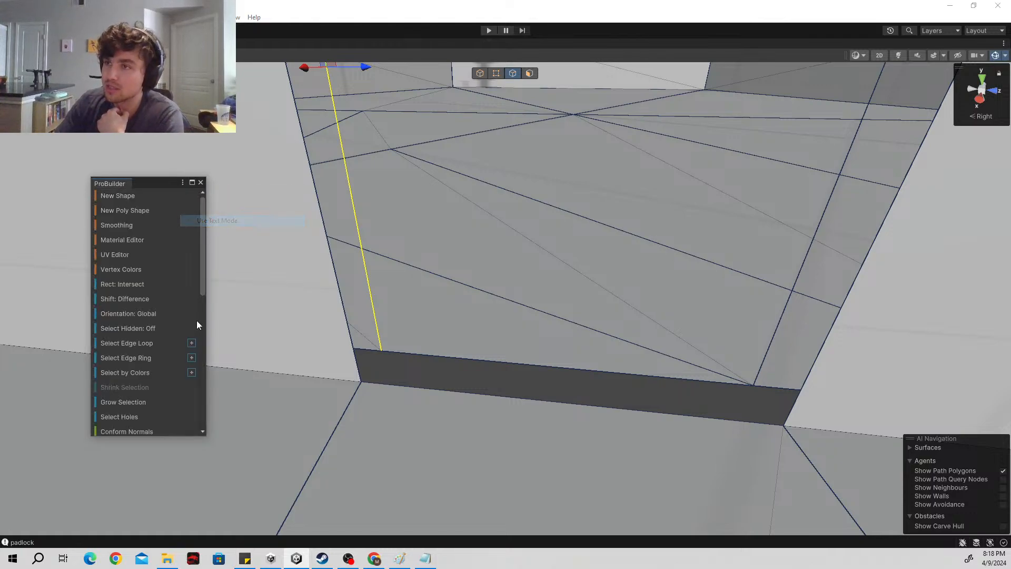
scroll(156, 327, "down", 3)
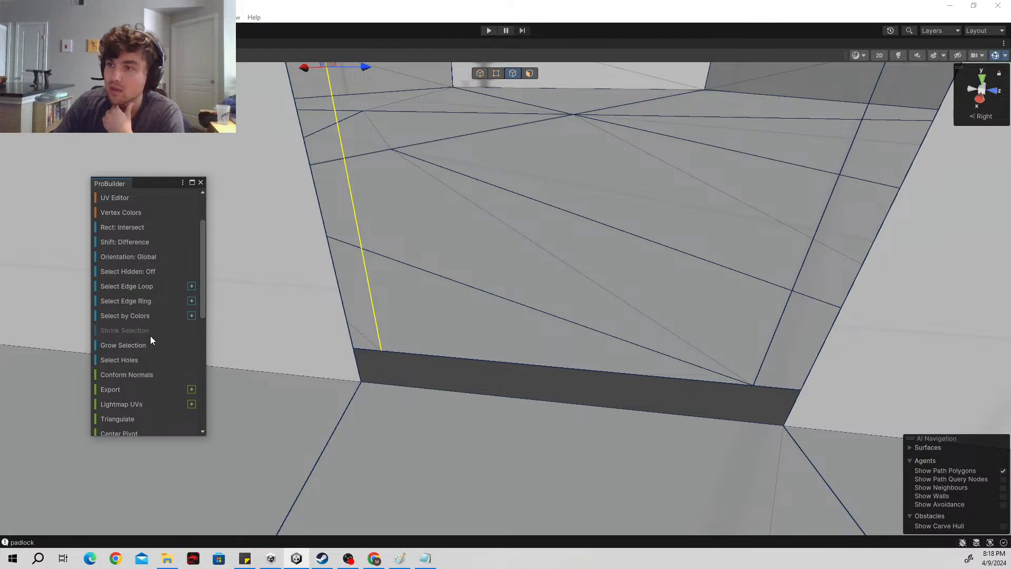
left_click(141, 359)
key("f")
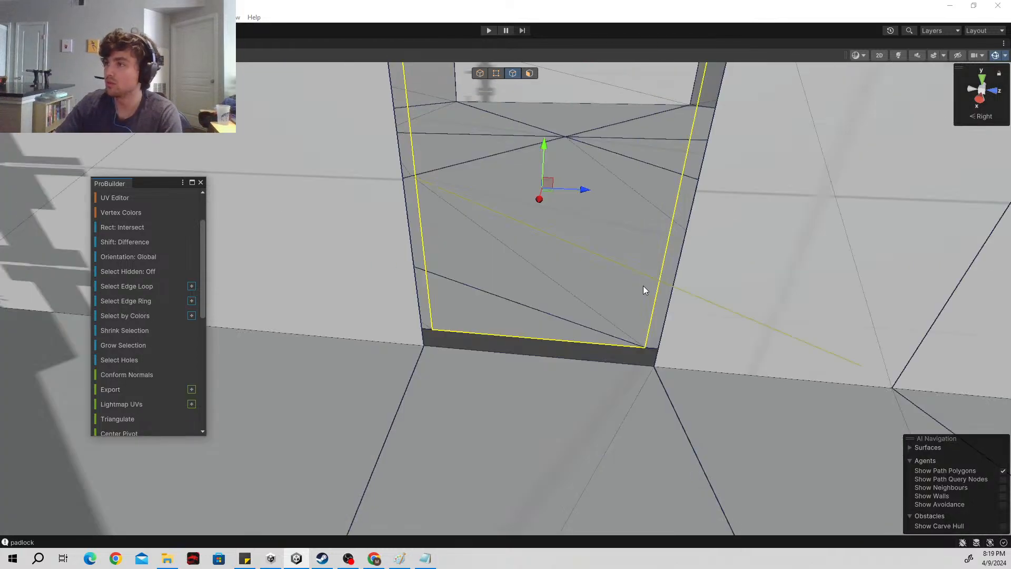
Step: Add the open border on the outward side of the inner doorway to the selection with Select Holes
right_click_drag(643, 285, 667, 212)
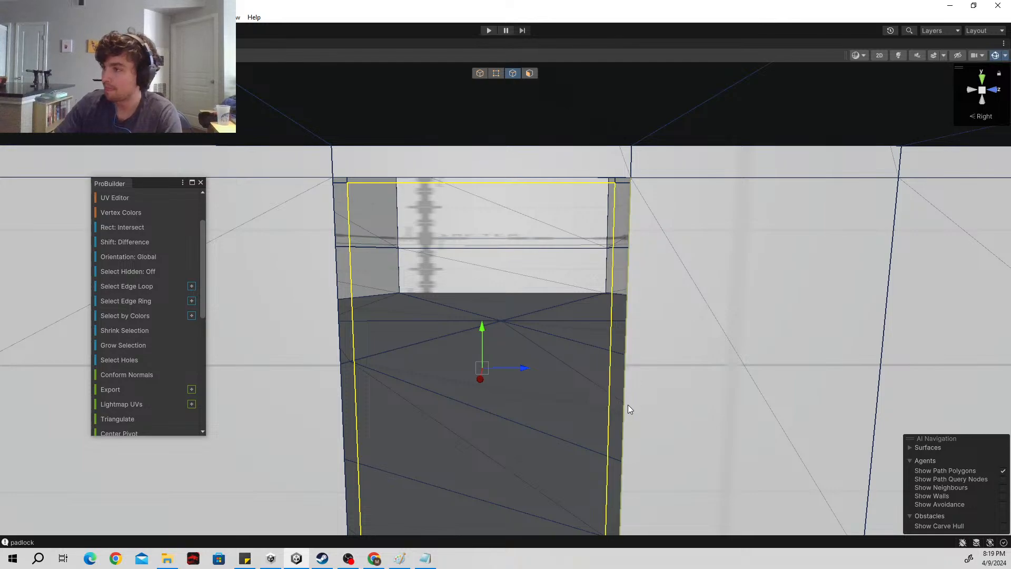
left_click(627, 404, "shift")
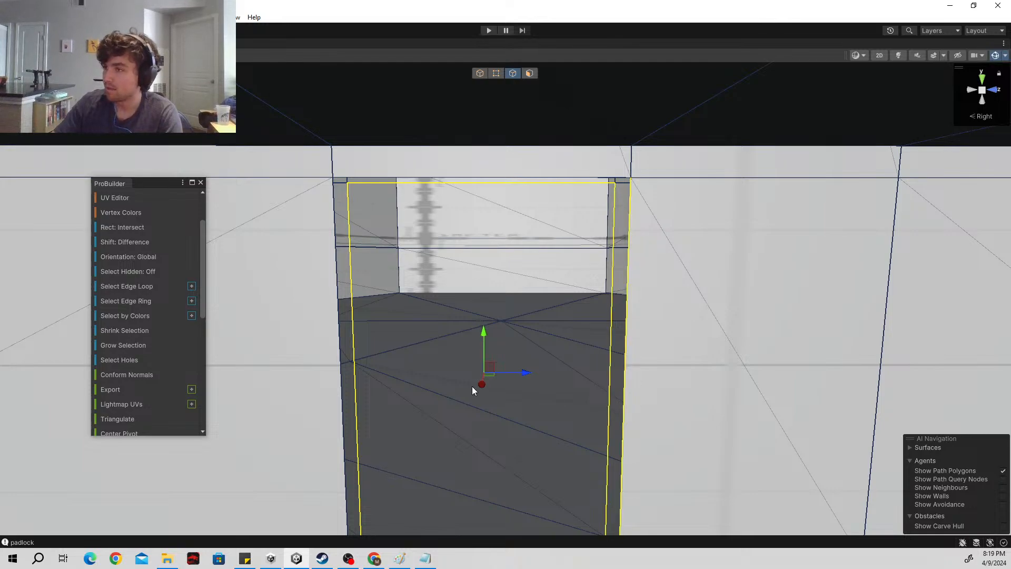
left_click(135, 362)
Step: Move both borders of the inner doorway along the Z axis to centre it on the outer doorway
key("d")
right_click_drag(596, 332, 603, 305)
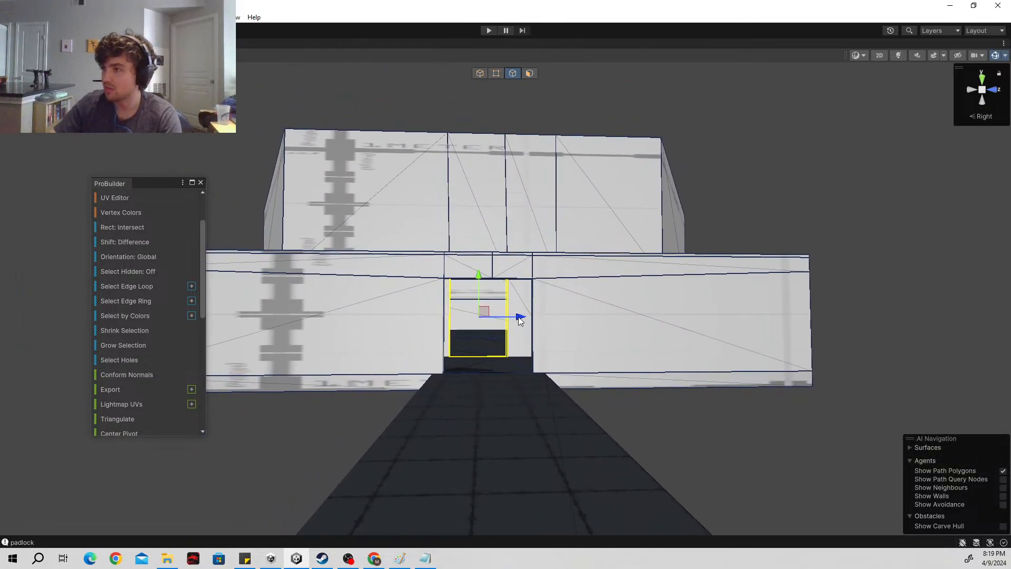
left_click_drag(518, 318, 529, 323)
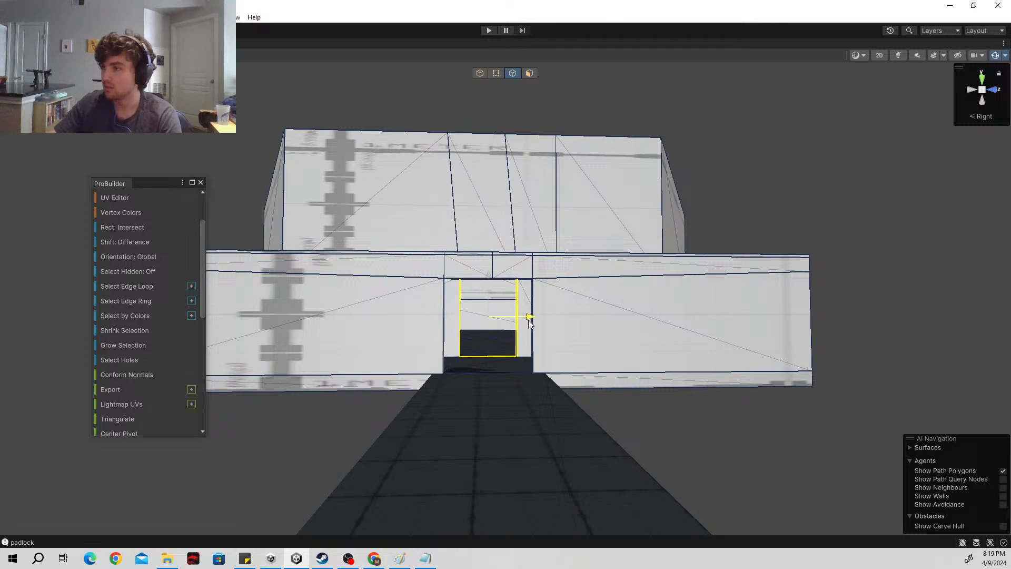
Step: Widen the inner doorway by scaling both of its borders along the Z axis
right_click_drag(548, 349, 540, 357)
key("w")
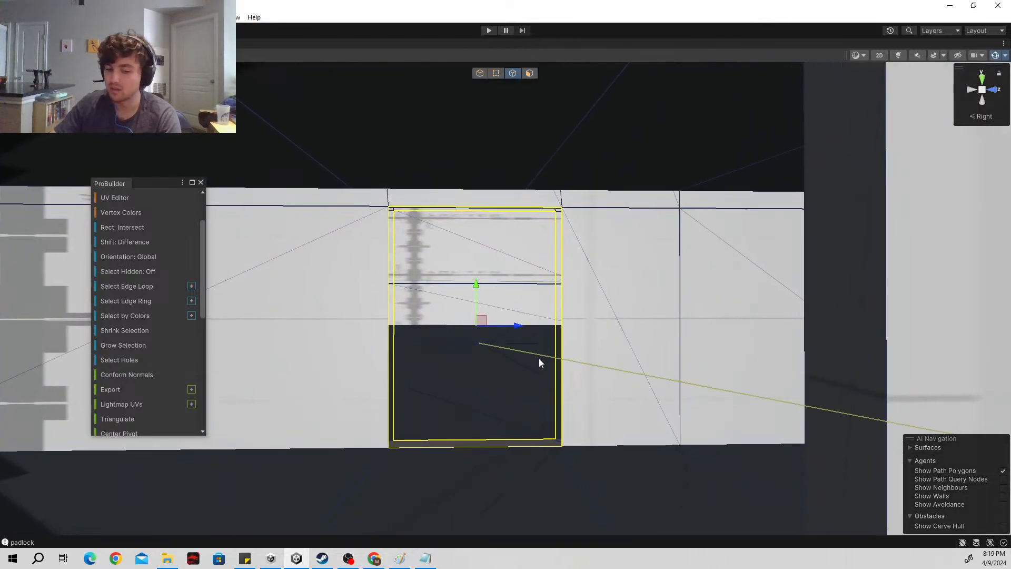
key("r")
left_click_drag(519, 327, 553, 331)
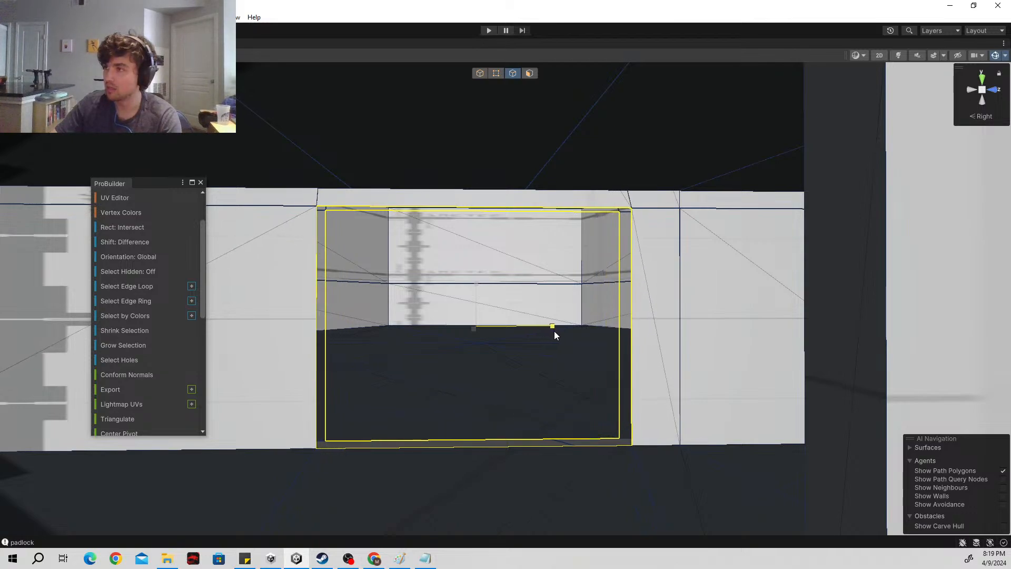
key("s")
right_click_drag(554, 330, 559, 326)
key("w")
left_click_drag(558, 326, 559, 328)
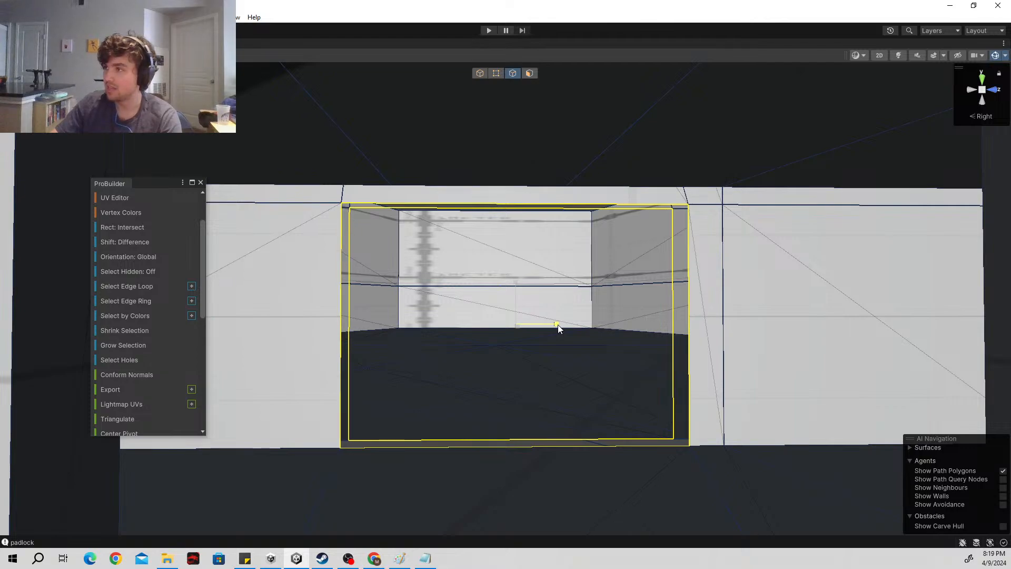
Step: Select the inward threshold edge of the outer wall's doorway and try extending the selection with Select Holes
key("s")
right_click_drag(565, 337, 473, 419)
key("w")
left_click(474, 422)
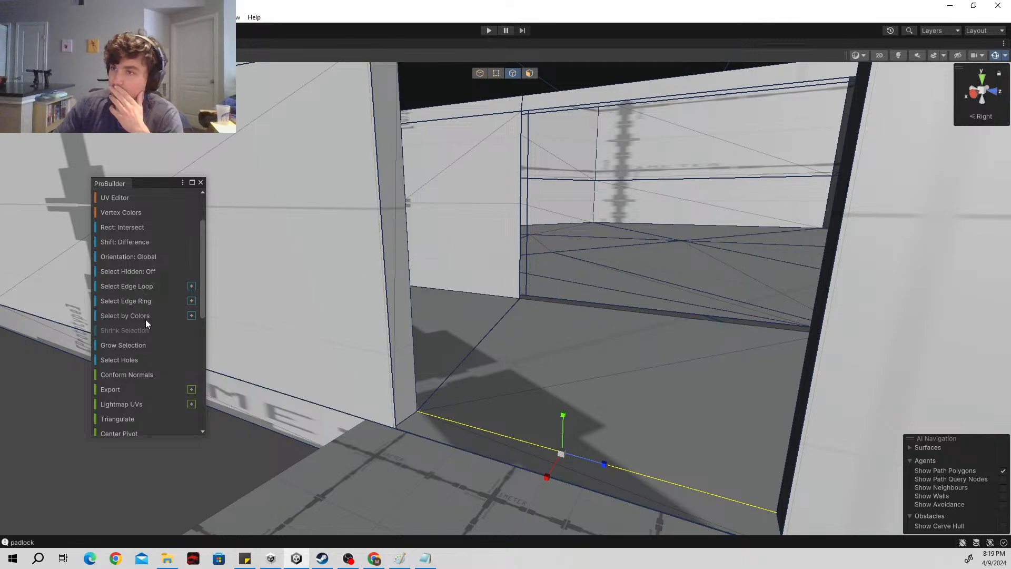
left_click(140, 364)
left_click(488, 426)
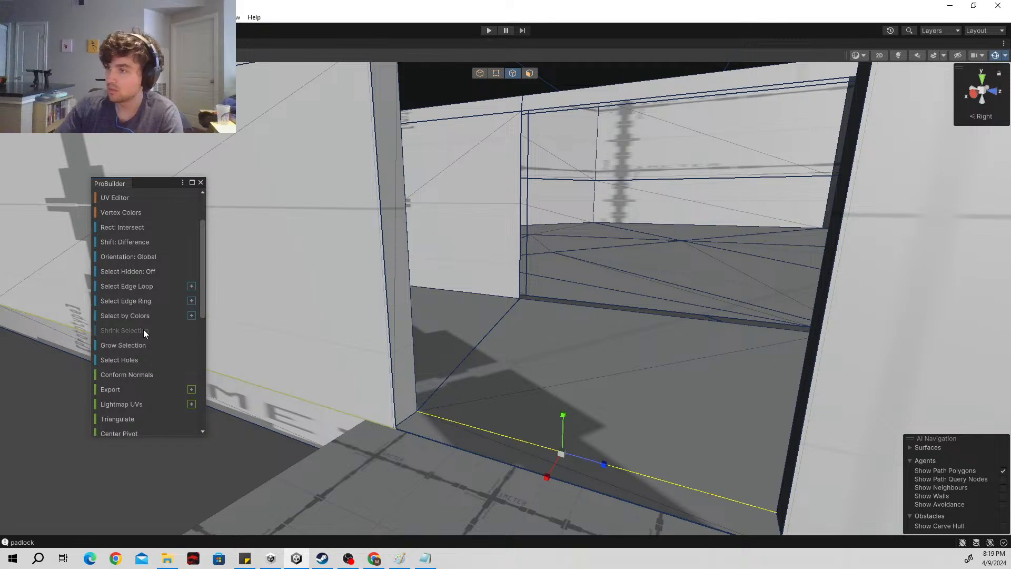
left_click(135, 359)
Step: Add the upright edges and top edge on the inward side of the outer doorway to the selection
right_click_drag(600, 408, 482, 333)
left_click(474, 316)
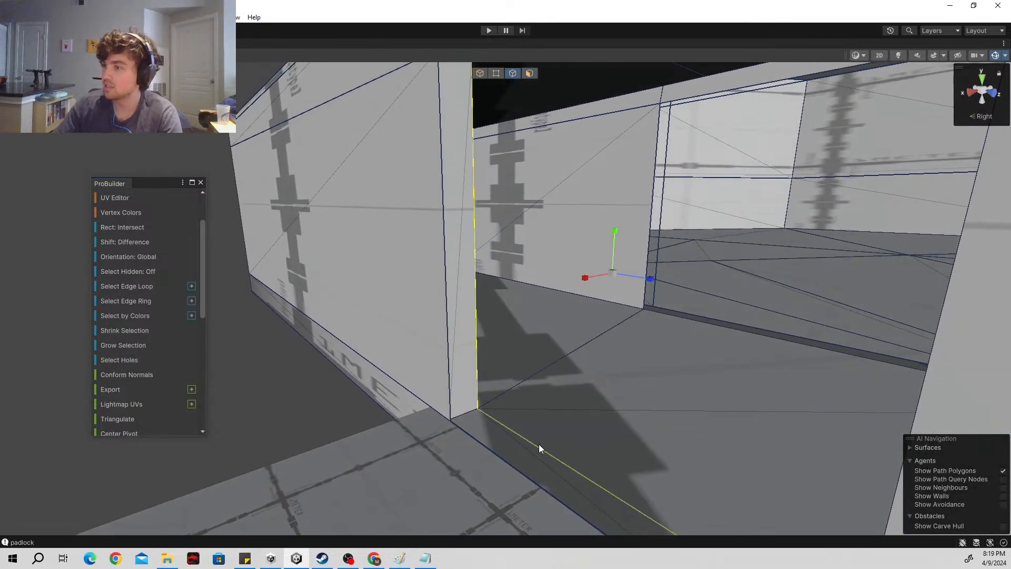
right_click_drag(539, 444, 816, 402)
left_click(535, 377)
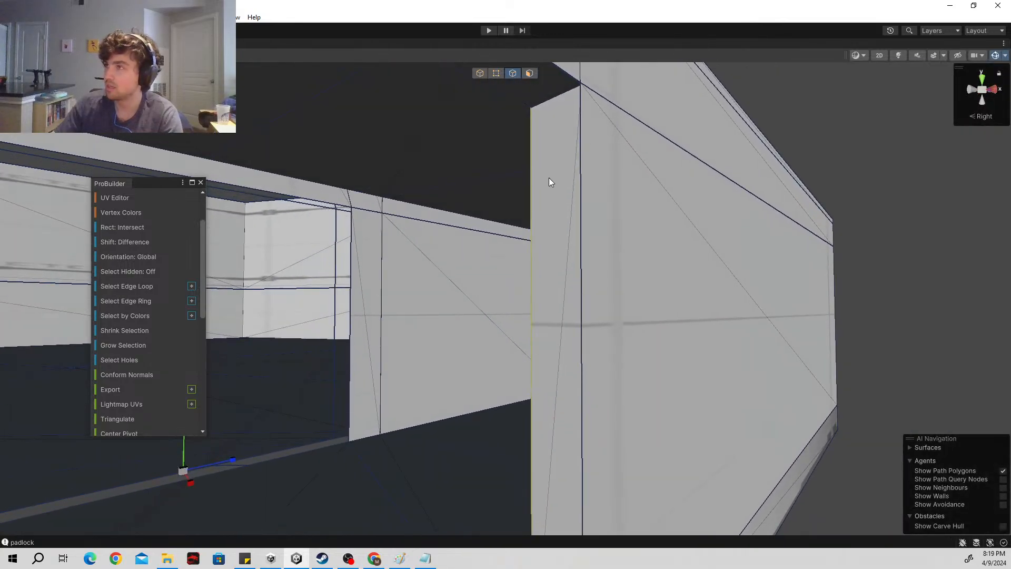
right_click_drag(549, 178, 553, 131)
left_click(477, 225, "shift")
right_click_drag(661, 241, 552, 259)
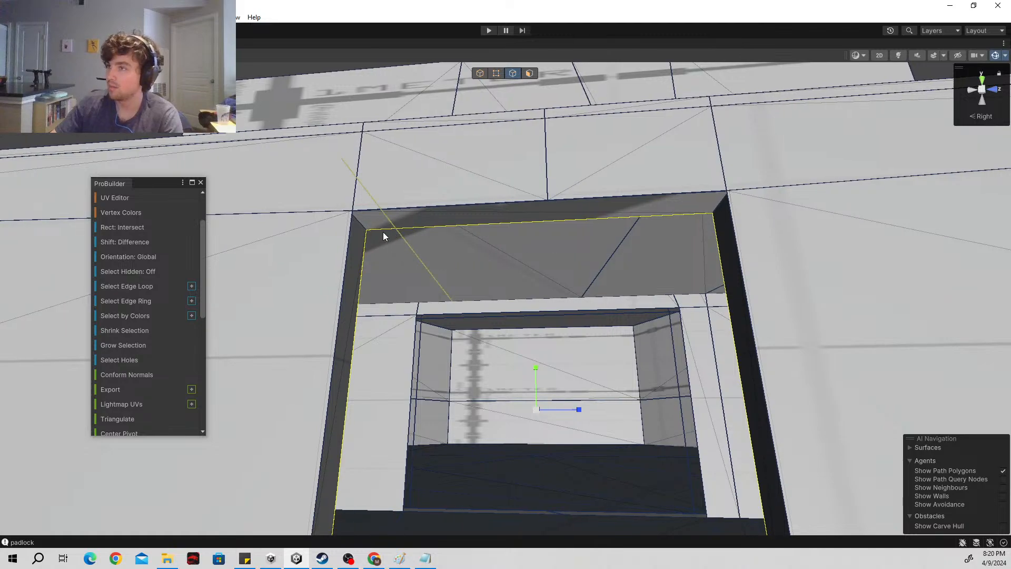
left_click(360, 223)
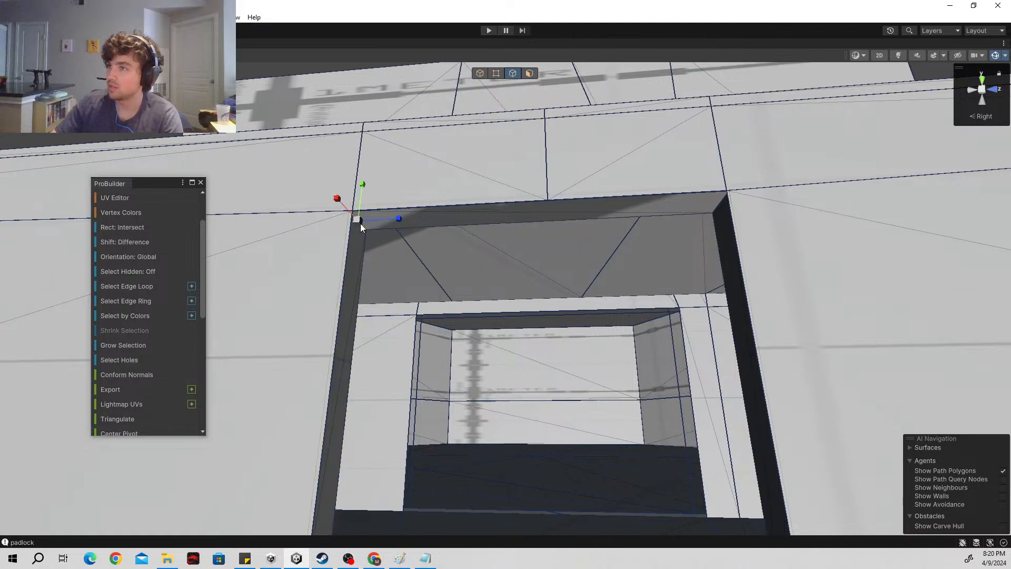
left_click(364, 226)
key("ctrl+z")
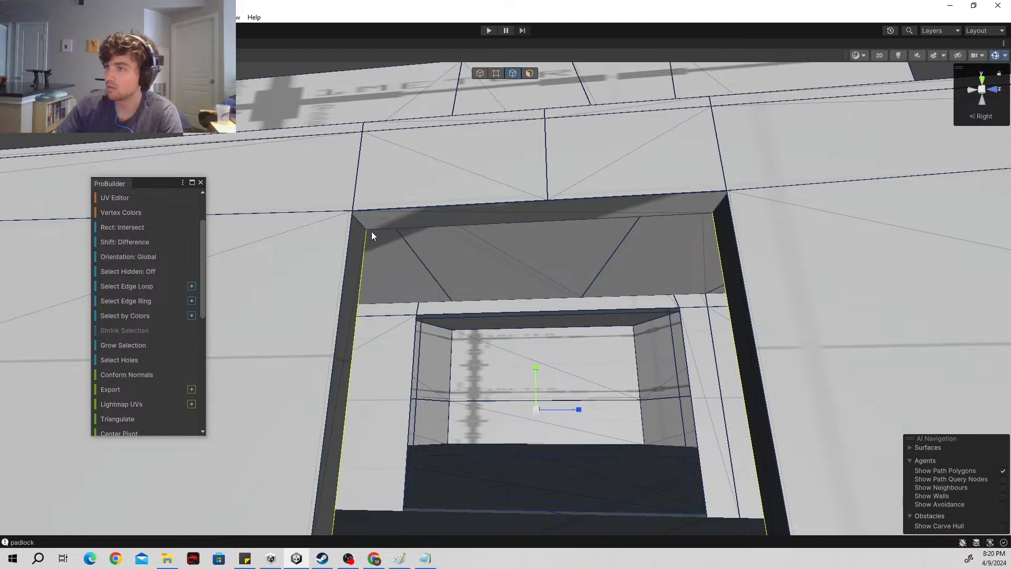
Step: Add the edges around the outward side of the outer doorway to the selection
right_click_drag(571, 250, 456, 271)
key("w")
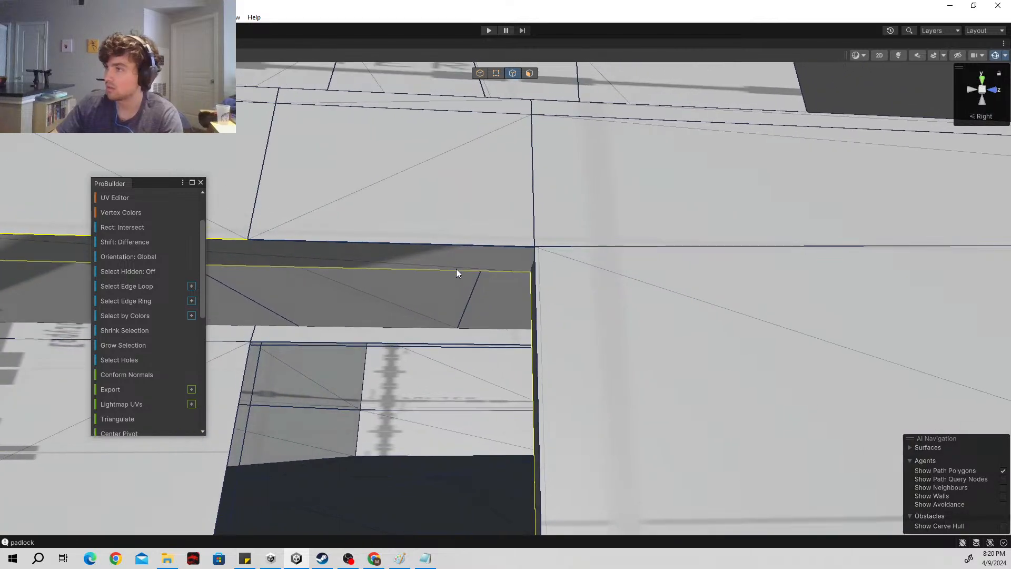
left_click(539, 308, "shift")
right_click_drag(540, 316, 552, 431)
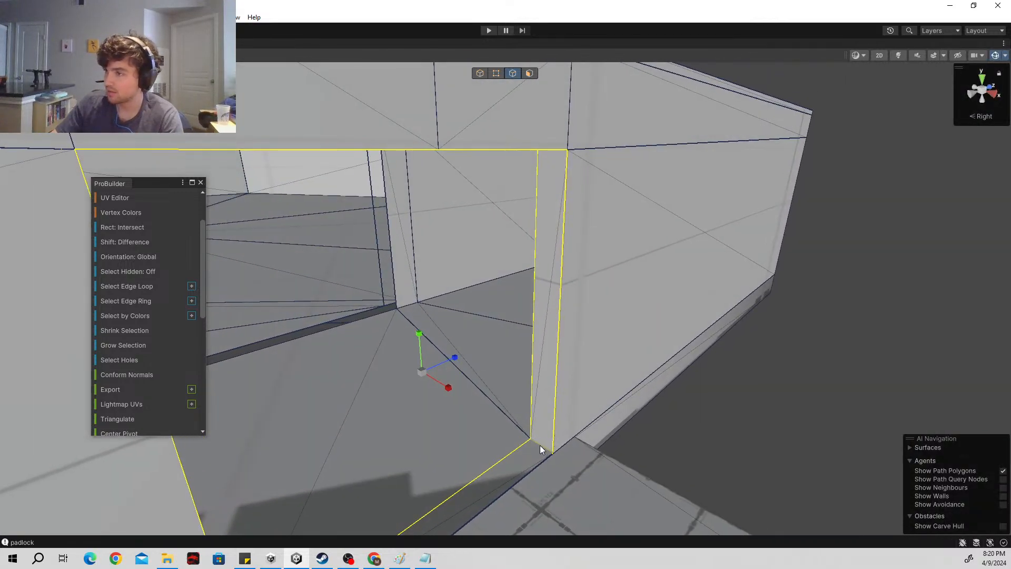
key("f")
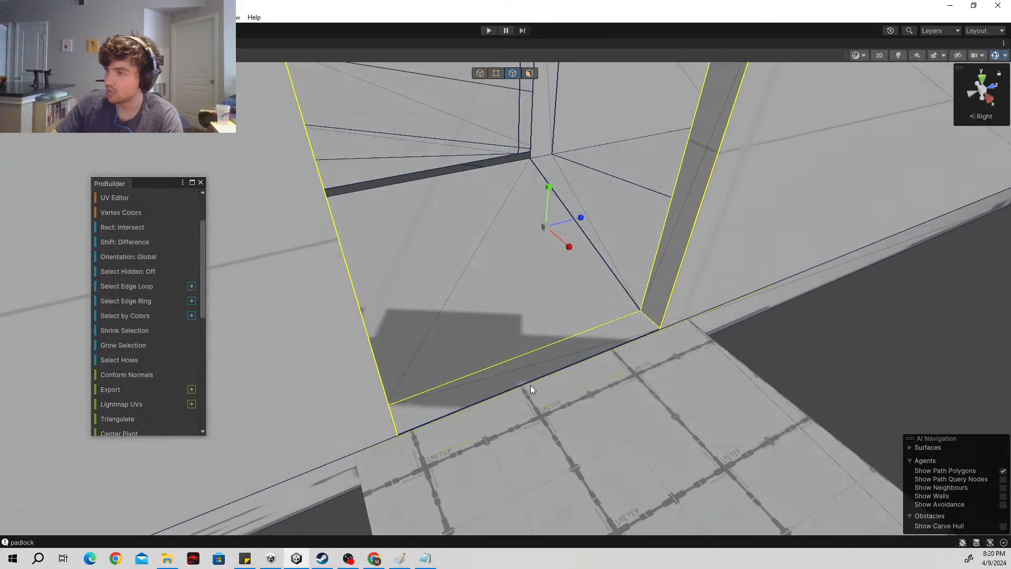
right_click_drag(524, 390, 660, 347)
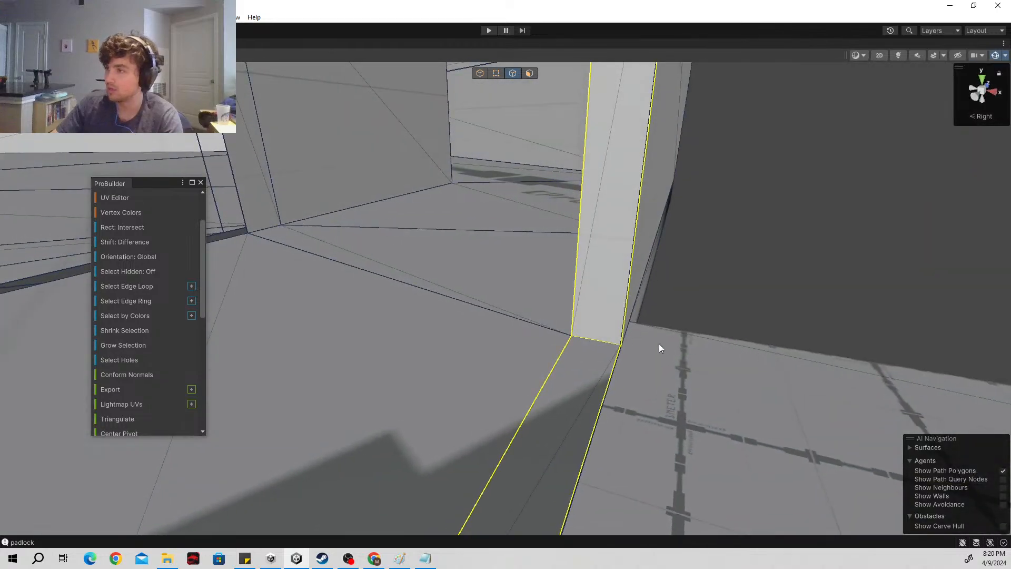
Step: Narrow the outer doorway by scaling its selected edges along the Z axis
key("f")
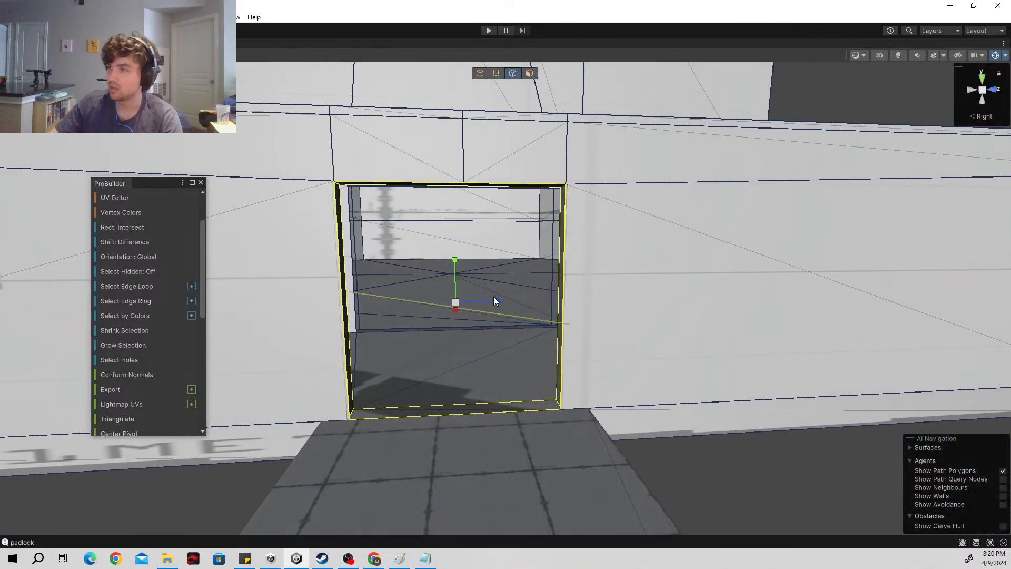
left_click_drag(497, 300, 495, 300)
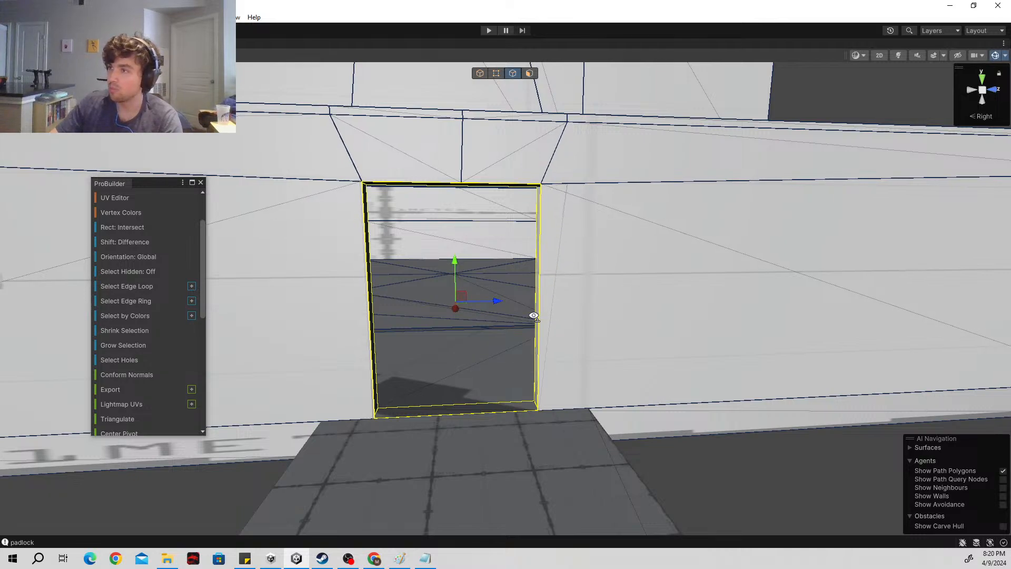
key("w")
mouse_move(533, 315)
right_mouse_down()
mouse_move(523, 289)
mouse_move(527, 304)
right_mouse_up()
Step: Select the open border on the inward side of the inner doorway, starting from its threshold edge, with Select Holes
right_click_drag(540, 362, 442, 356)
left_click(452, 352)
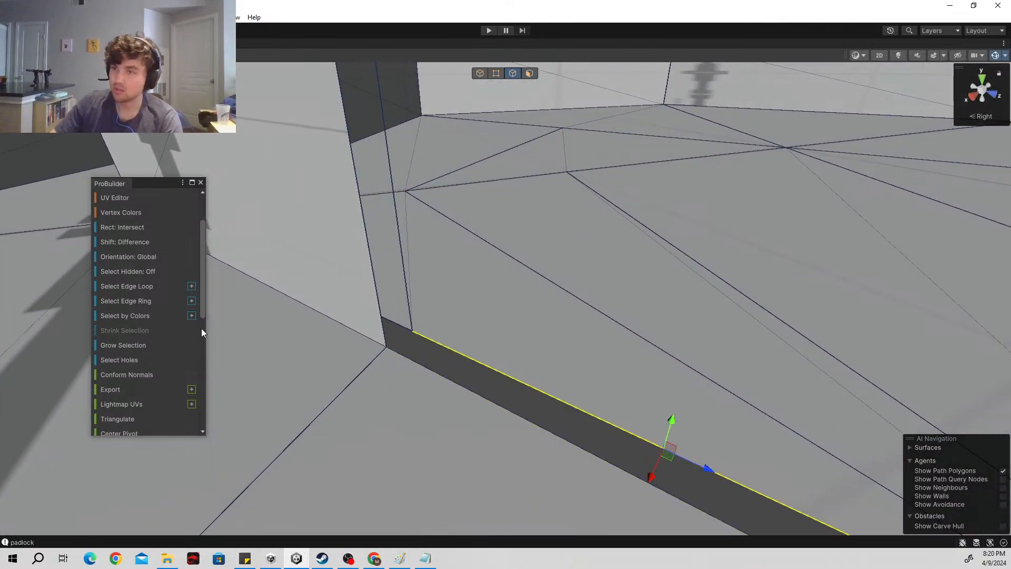
left_click(134, 362)
Step: Try extruding the inner doorway's inward border along the X axis towards the wall's outward side, and undo it
right_click_drag(484, 305, 652, 267)
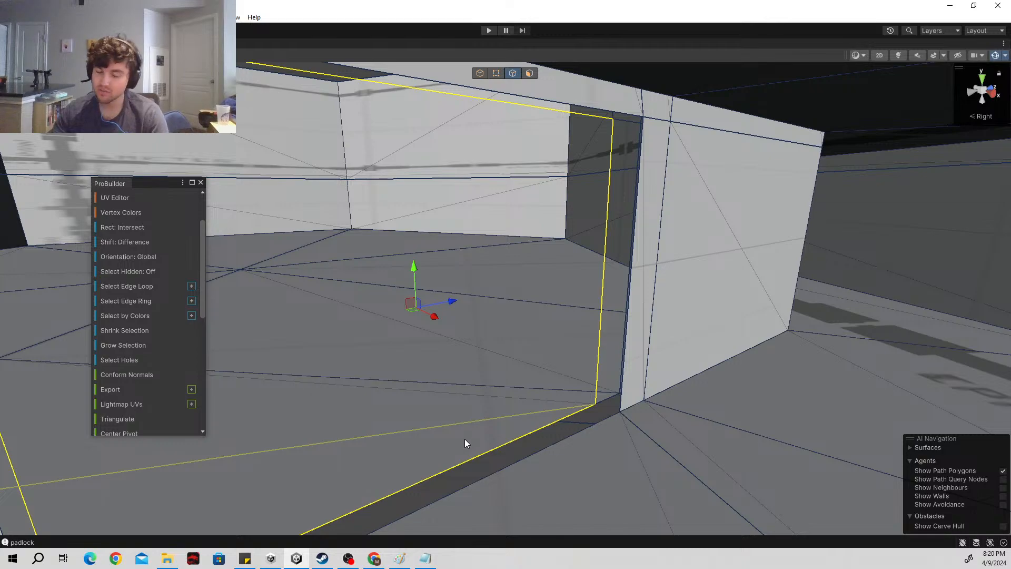
right_click_drag(464, 438, 435, 307)
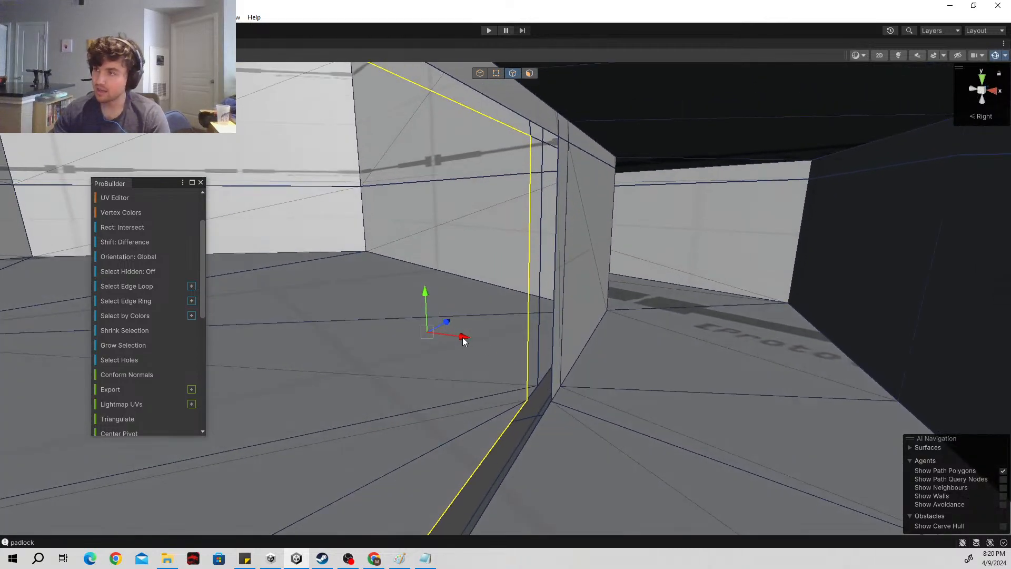
mouse_move(462, 337)
left_mouse_down("shift")
mouse_move(497, 346)
mouse_move(476, 349)
left_mouse_up("shift")
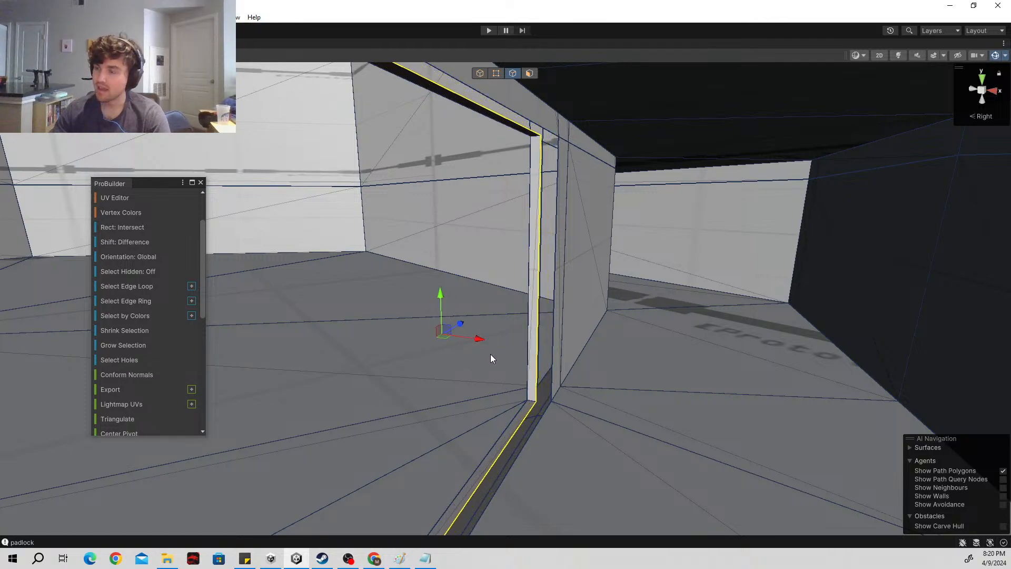
key("ctrl+z")
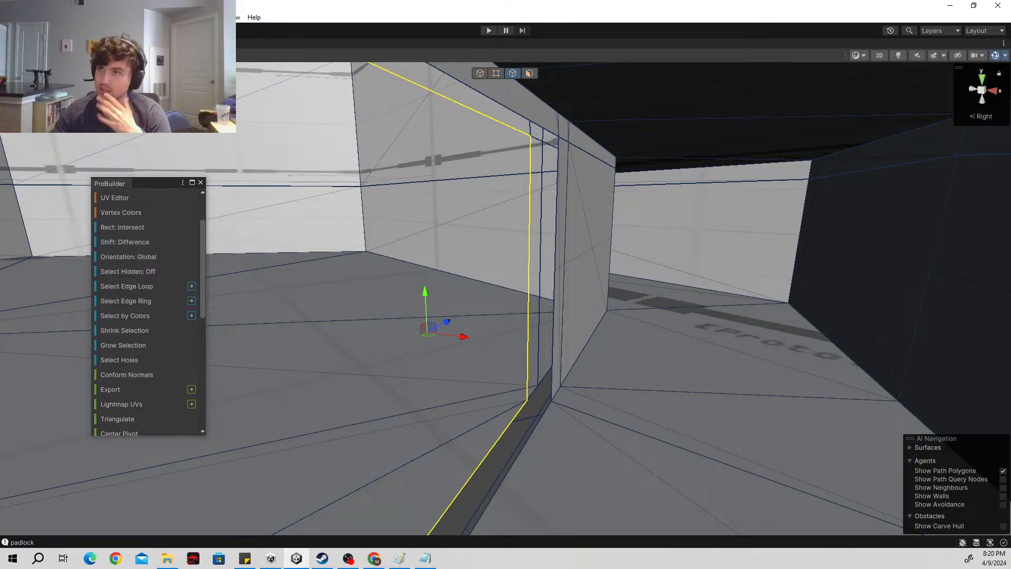
right_click_drag(755, 462, 765, 363)
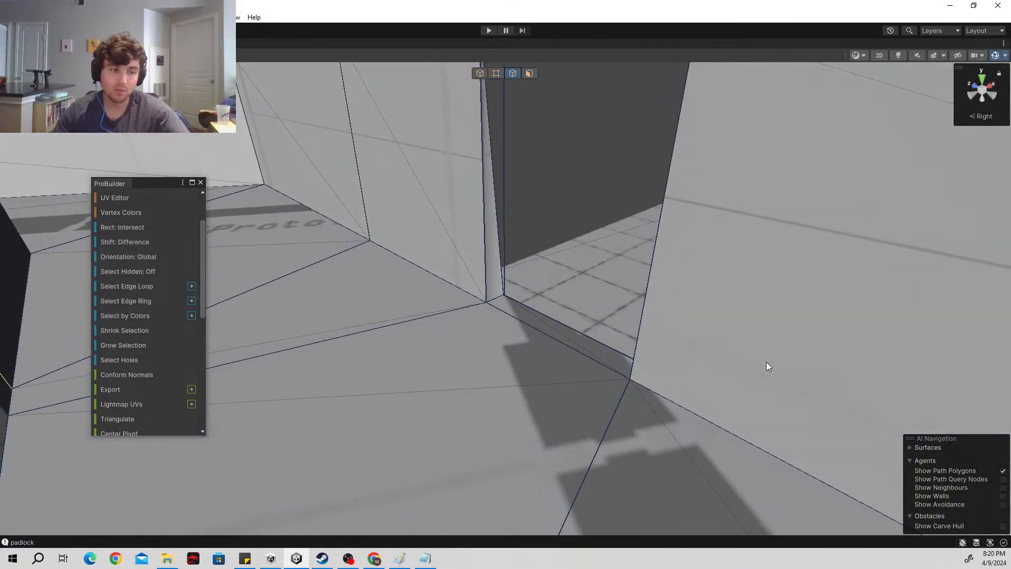
right_click_drag(592, 332, 350, 344)
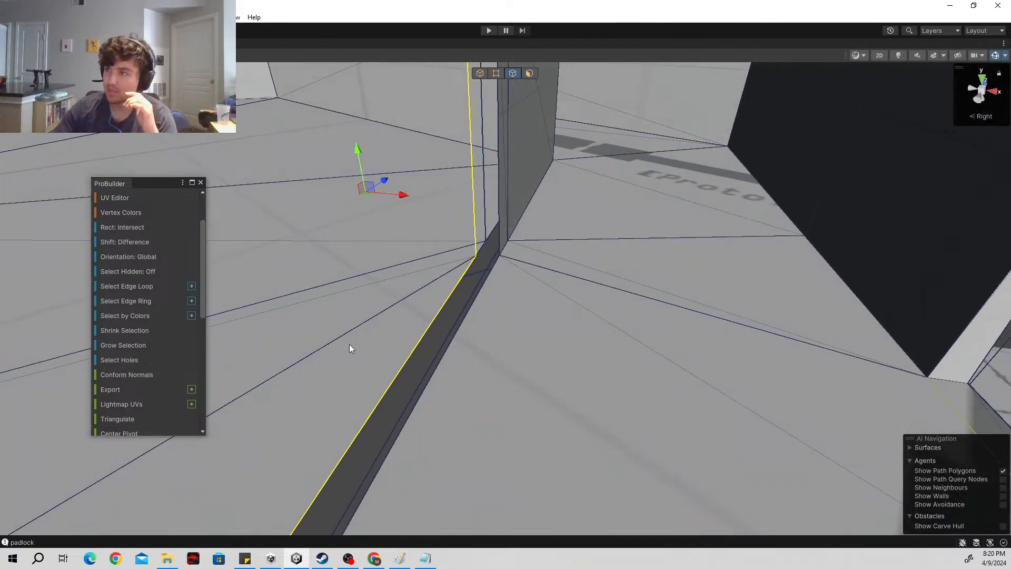
scroll(454, 369, "up", 2)
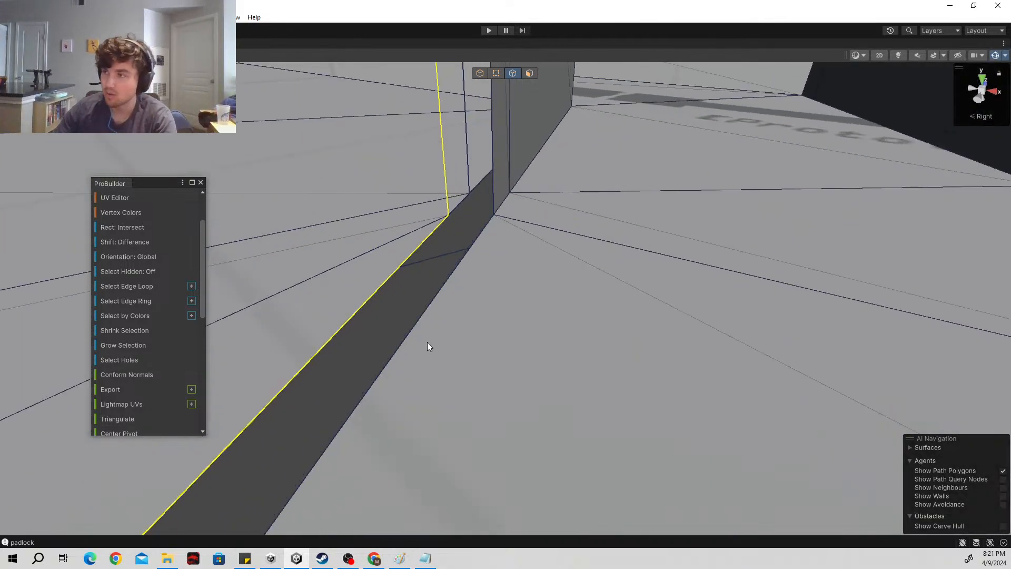
scroll(474, 305, "down", 4)
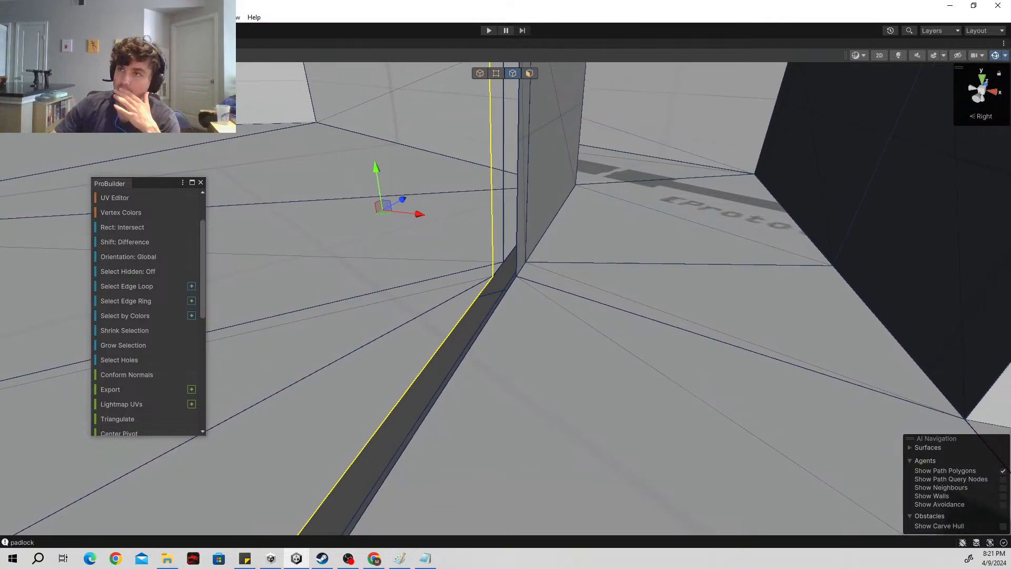
Step: Try nudging the inner doorway's selected inward border along the X axis, undo it, and check the scene's grid and snapping settings
mouse_move(419, 217)
left_mouse_down()
mouse_move(406, 218)
mouse_move(416, 218)
left_mouse_up()
key("ctrl+z")
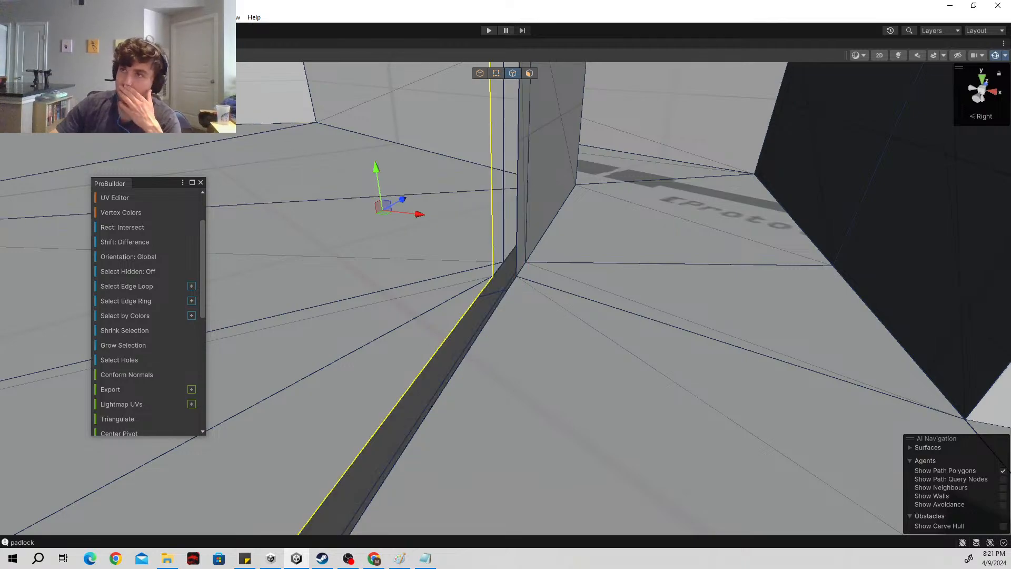
left_click(135, 55)
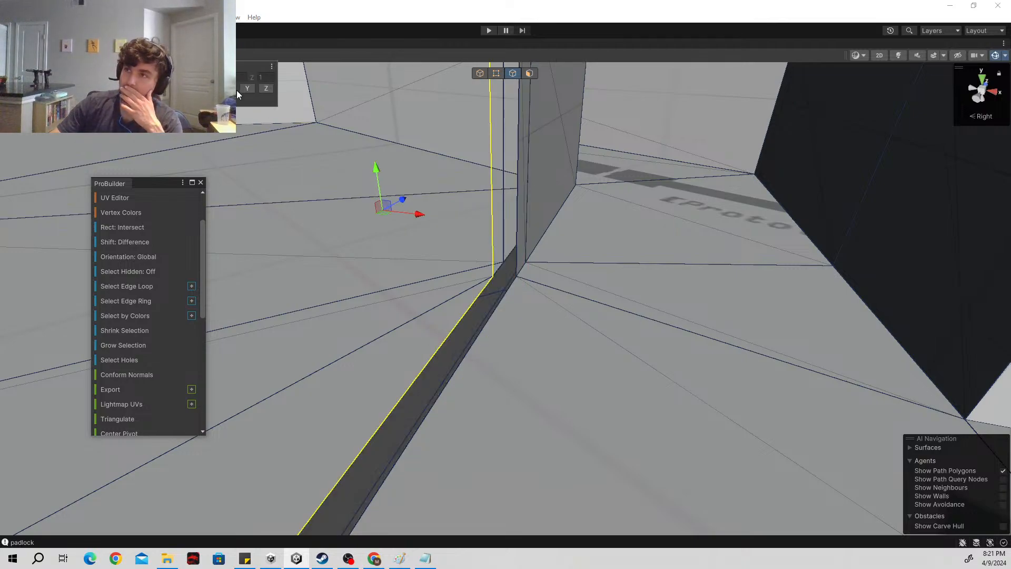
left_click(114, 55)
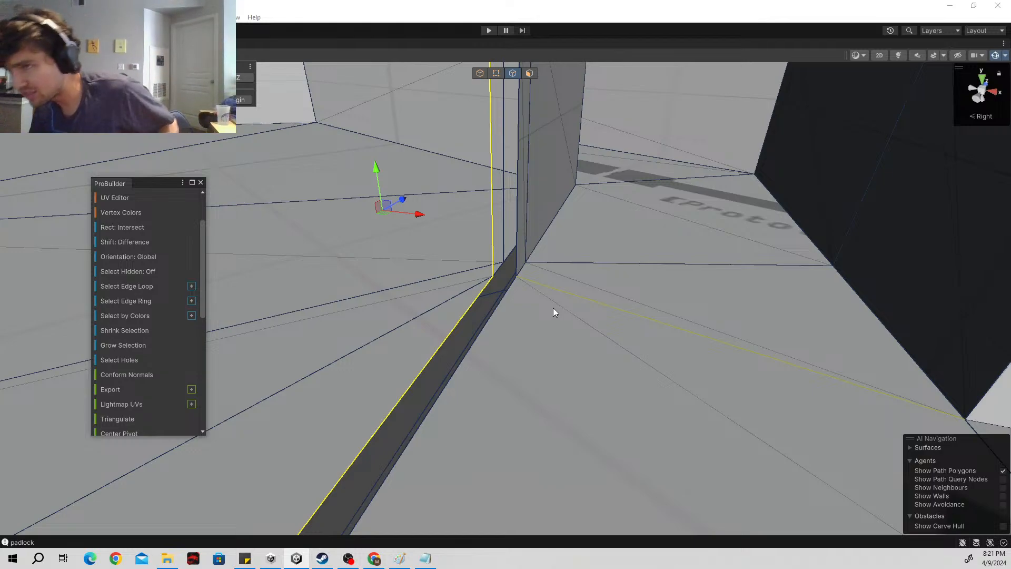
Step: Extrude the inner doorway's selected inward border along the X axis towards the wall's outward side, undoing a first attempt and repeating it
key("a")
right_click_drag(584, 262, 520, 159)
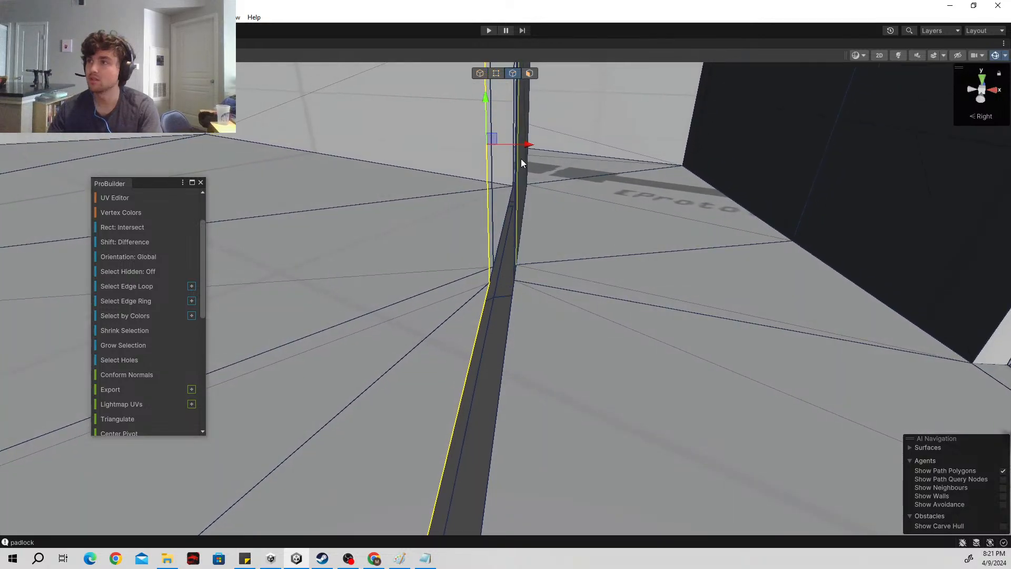
left_click_drag(534, 147, 525, 148, "shift")
key("ctrl+z")
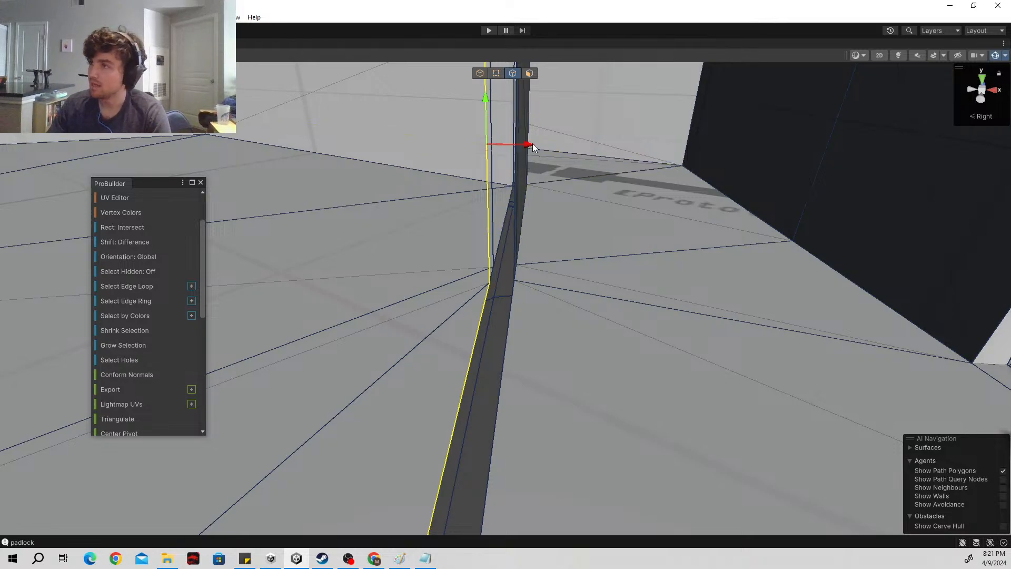
left_click_drag(532, 144, 556, 161, "shift")
Step: Find the player's arms in the starting room and restore the full editor layout from the maximized scene view
right_click_drag(652, 237, 514, 287)
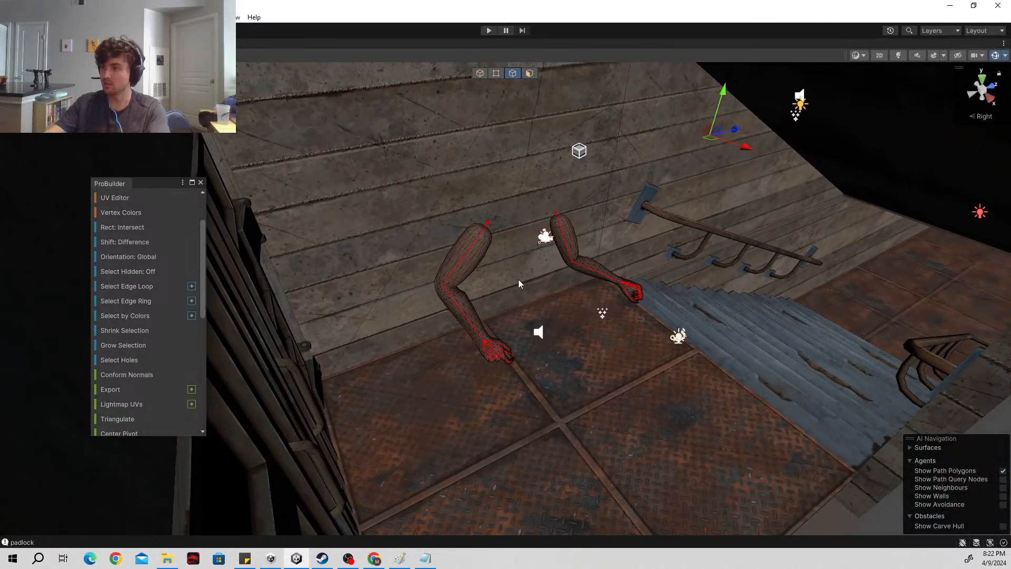
left_click(523, 250)
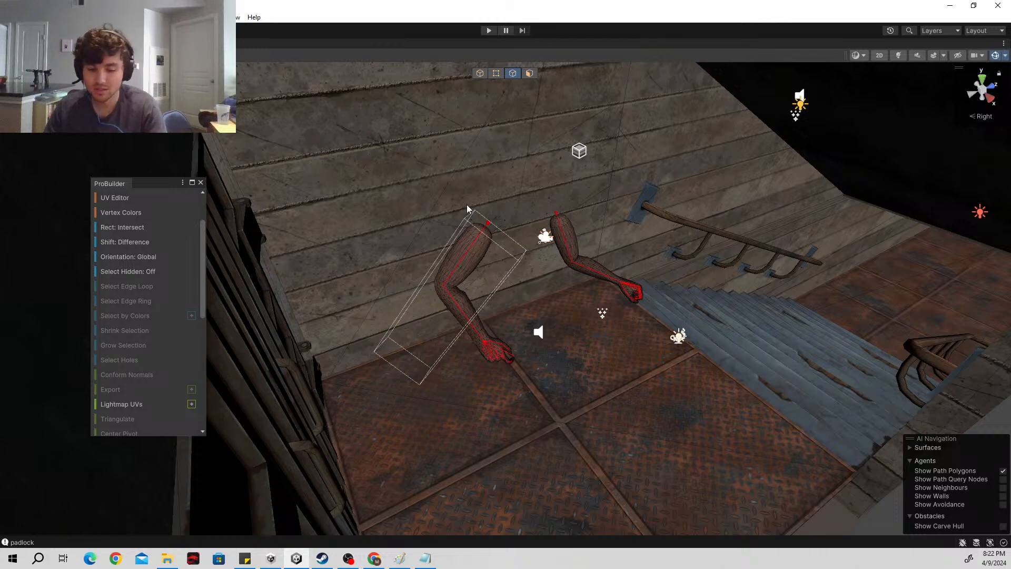
key("shift+space")
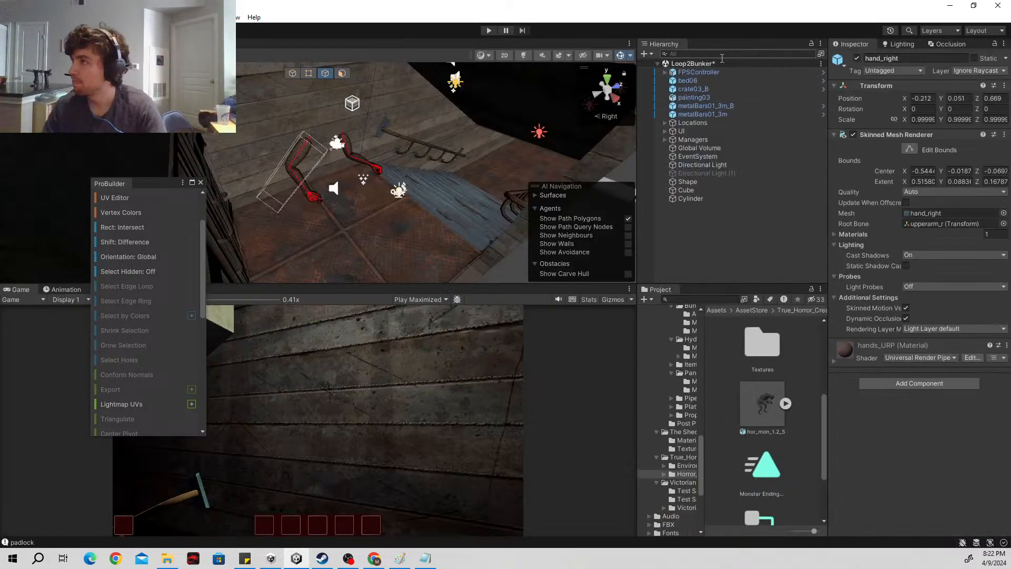
Step: Copy the Transform component of the FPSController
left_click(703, 72)
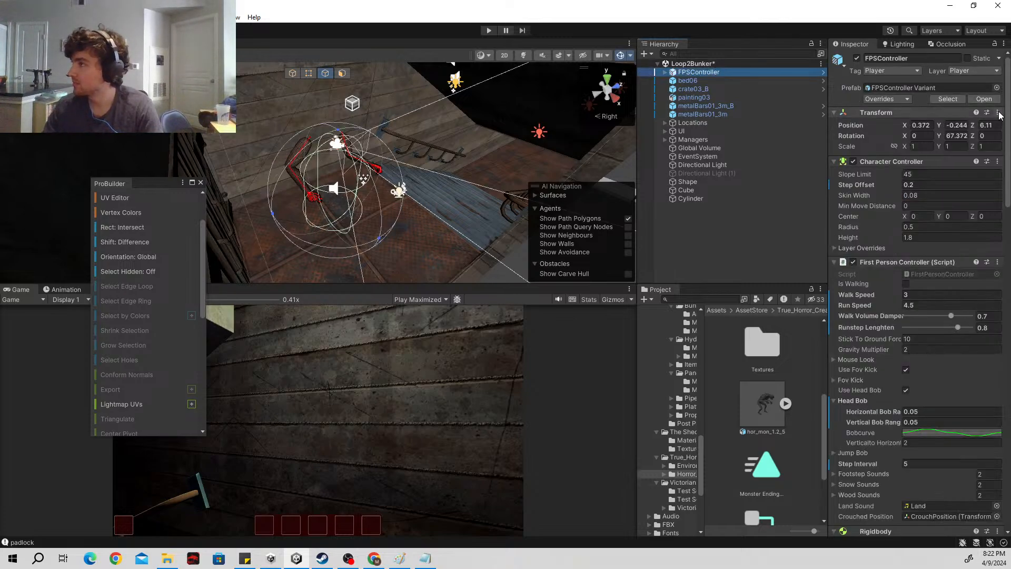
left_click(997, 113)
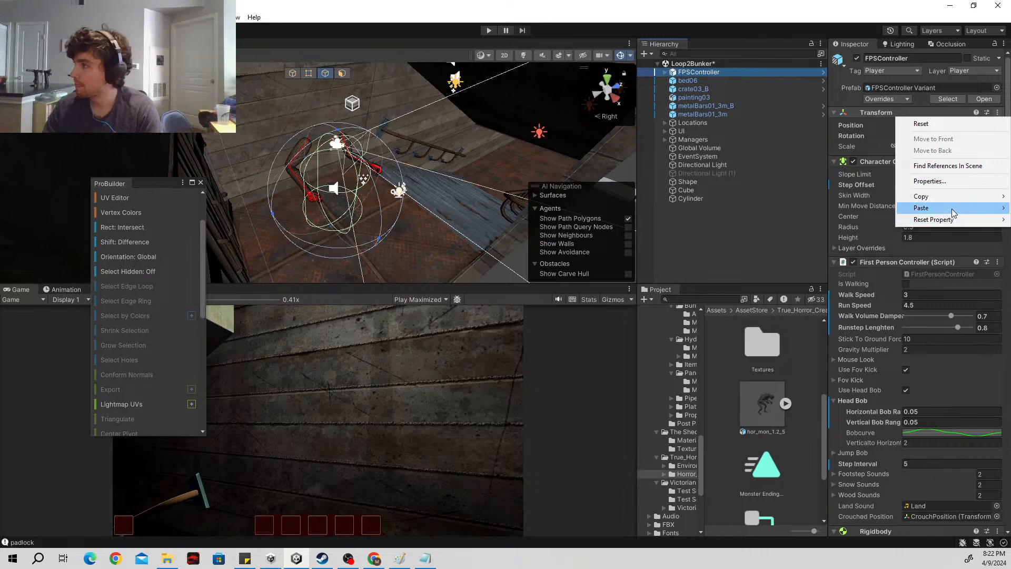
mouse_move(952, 203)
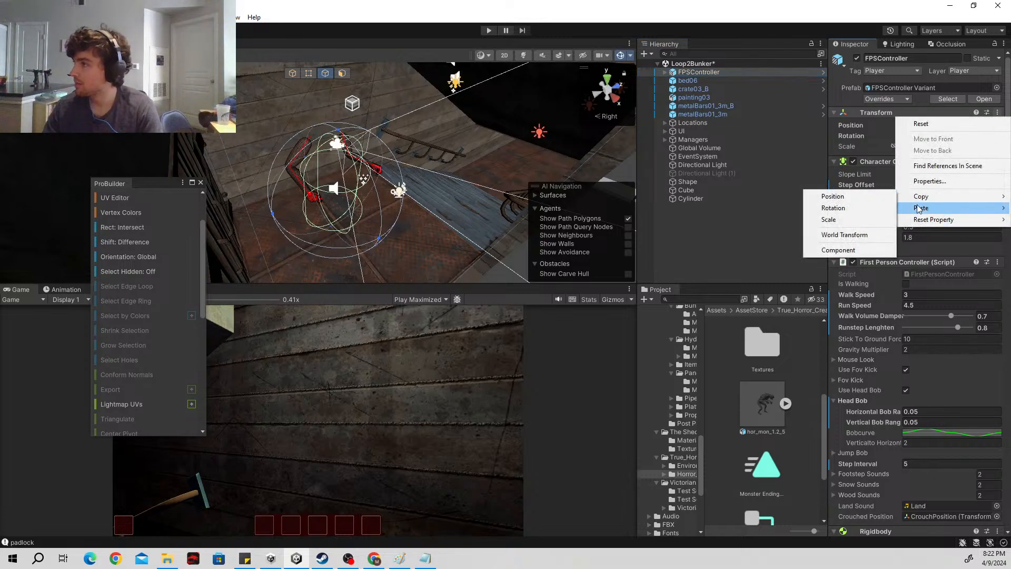
left_click(843, 251)
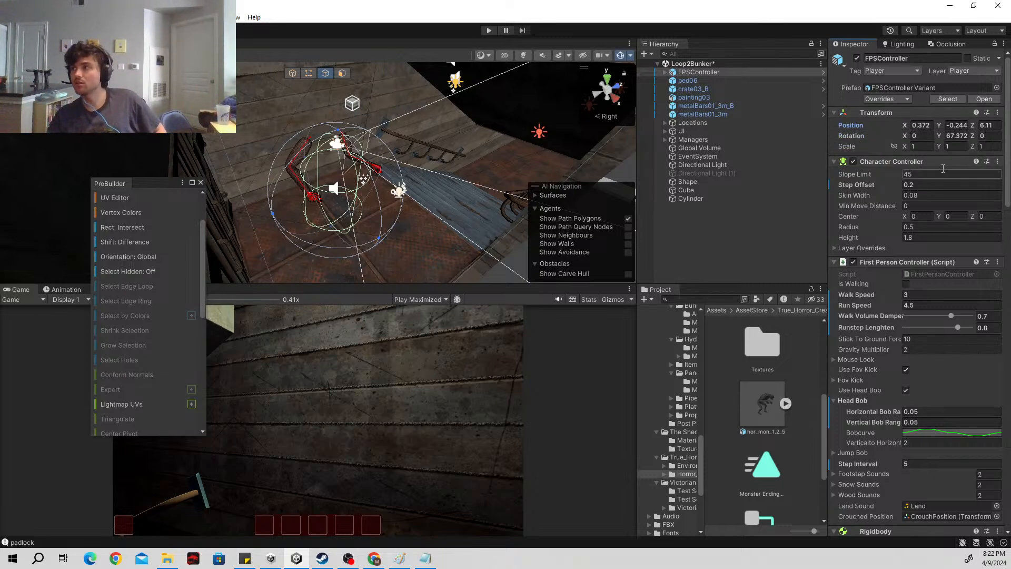
left_click(916, 136)
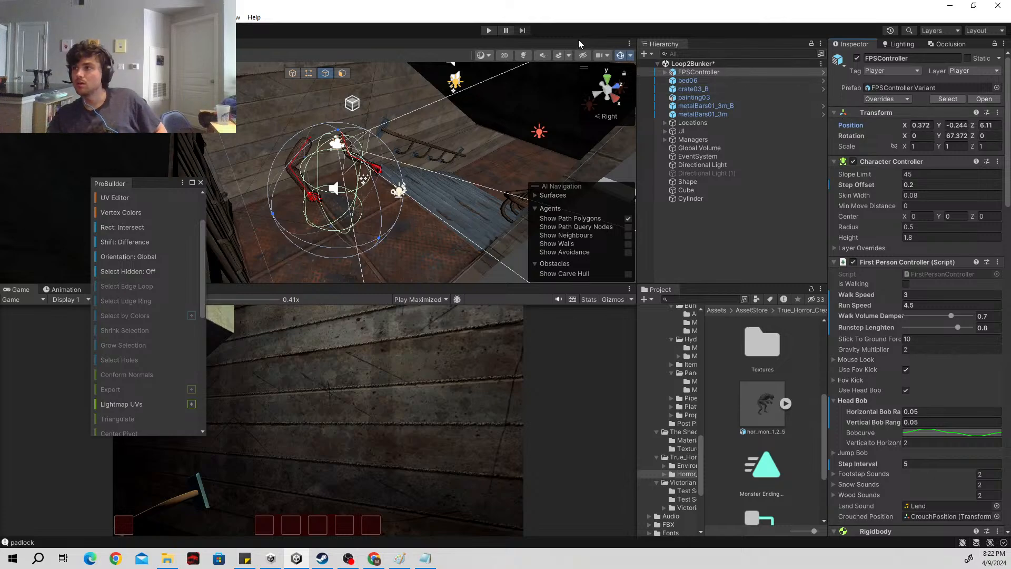
Step: Create an empty game object in the scene and name it PlayerPostionTempObject
left_click(644, 53)
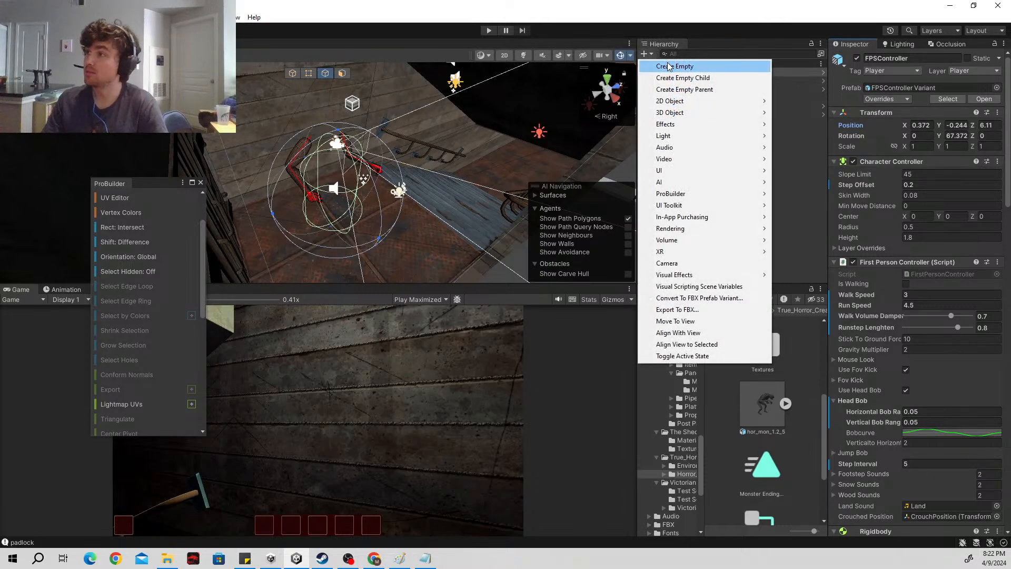
left_click(669, 67)
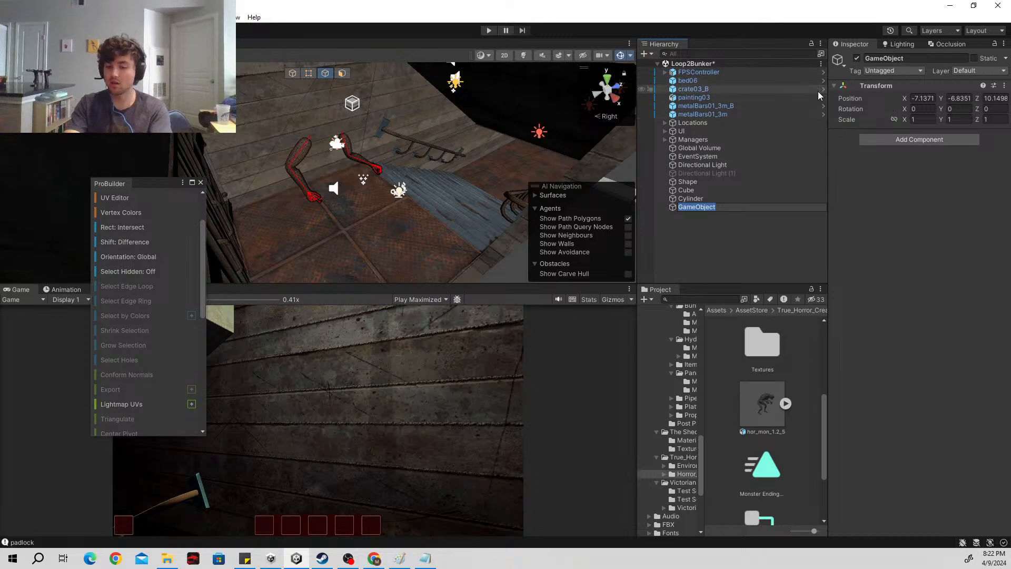
type("T")
type("layer")
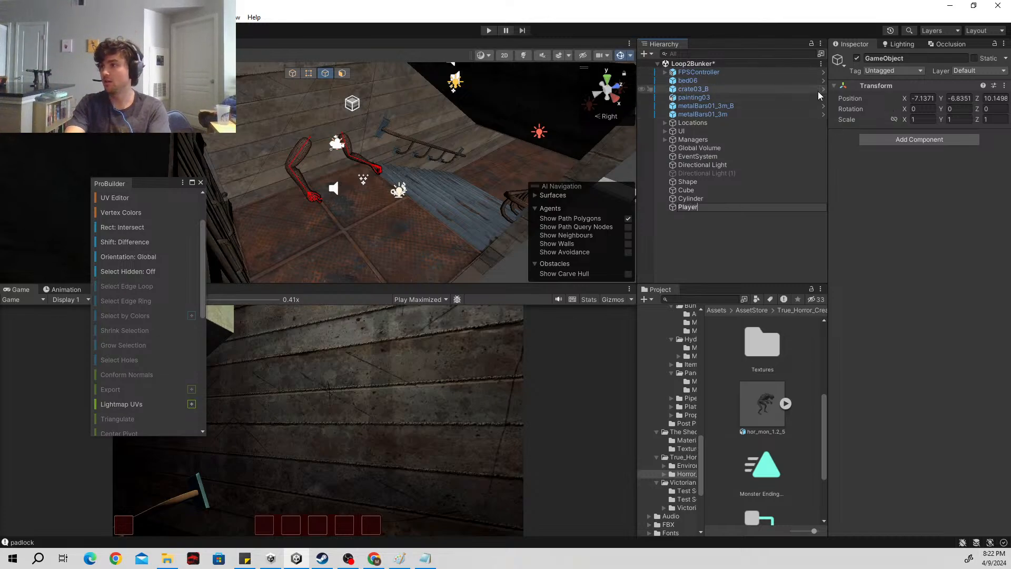
type("PostionT")
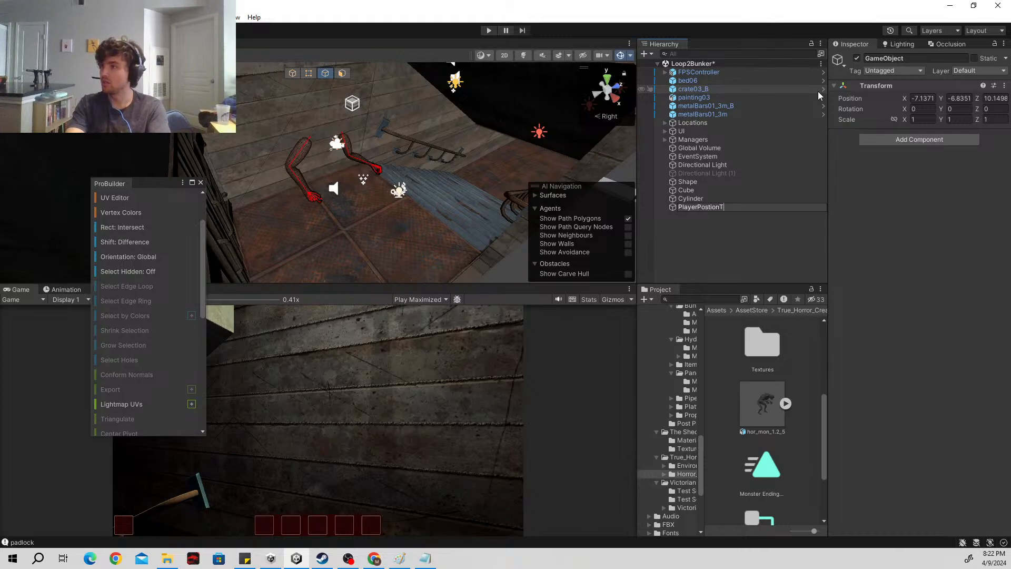
type("empObject")
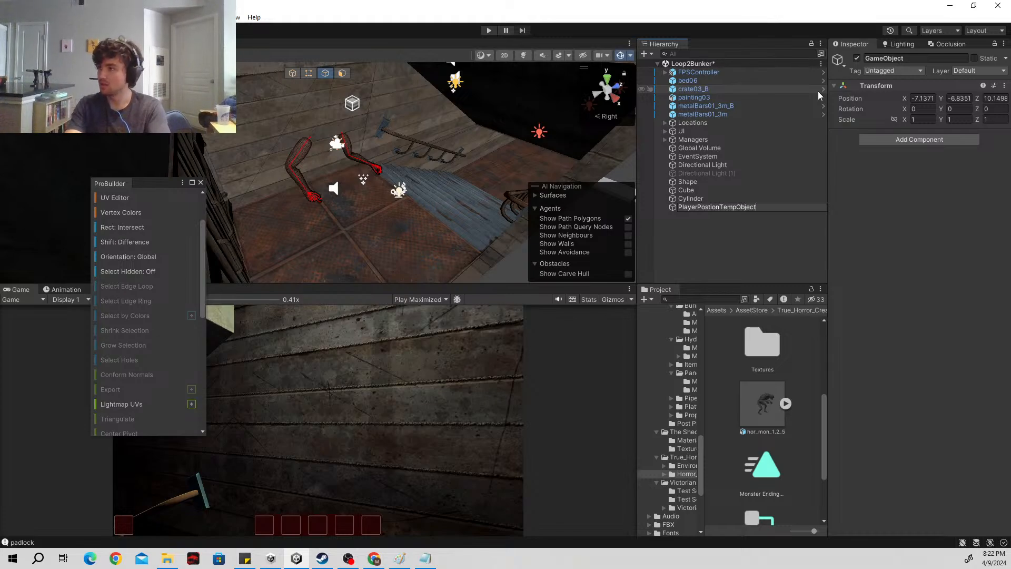
key("Return")
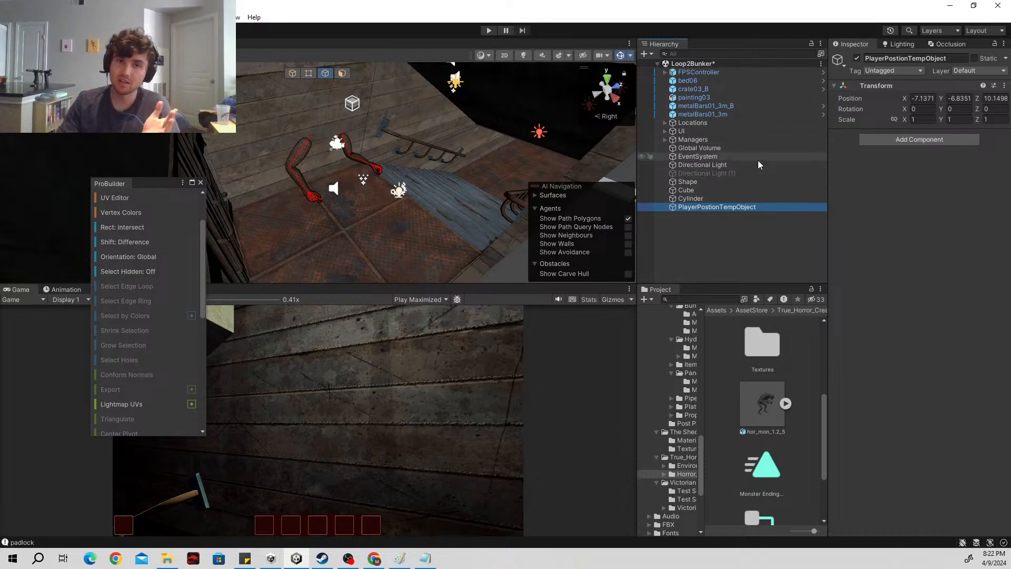
Step: Copy the FPSController's Transform component and paste its component values onto PlayerPostionTempObject
left_click(716, 70)
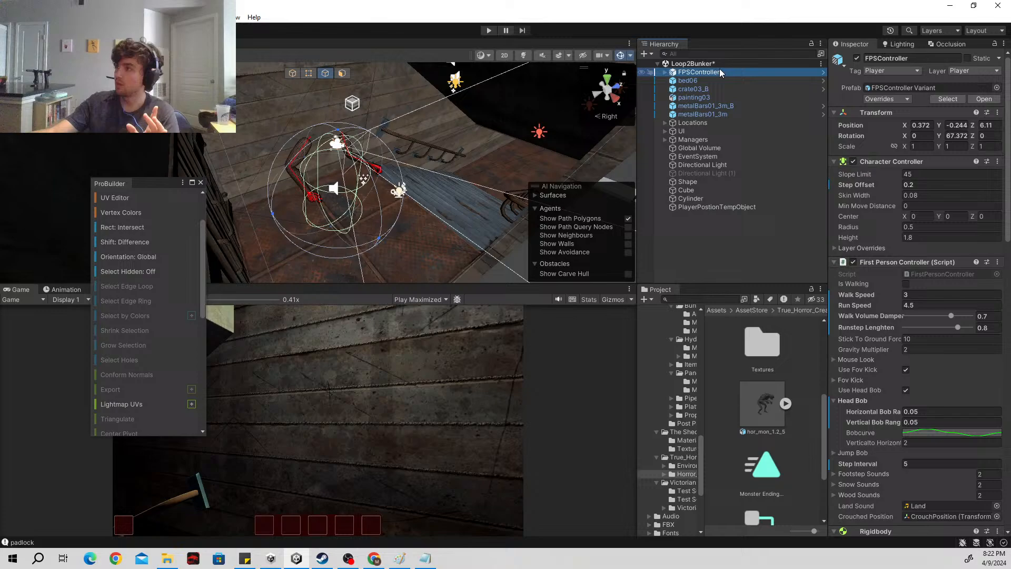
left_click(998, 113)
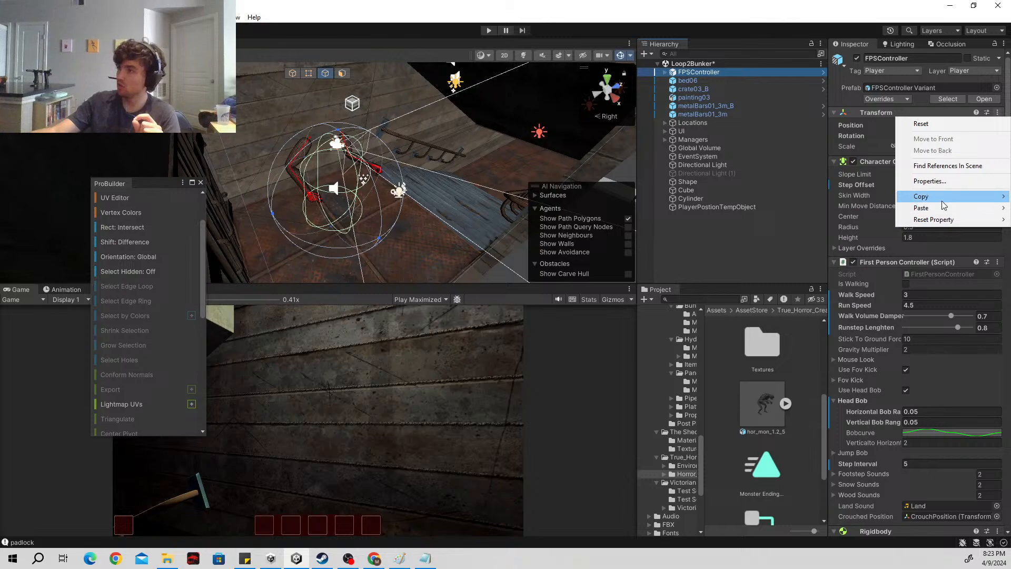
mouse_move(945, 205)
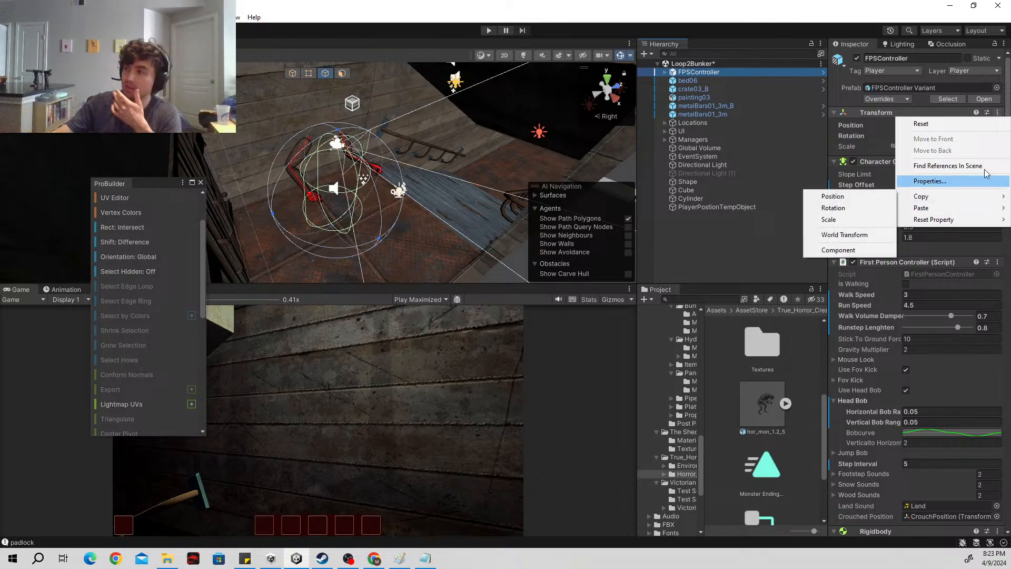
left_click(859, 250)
left_click(716, 206)
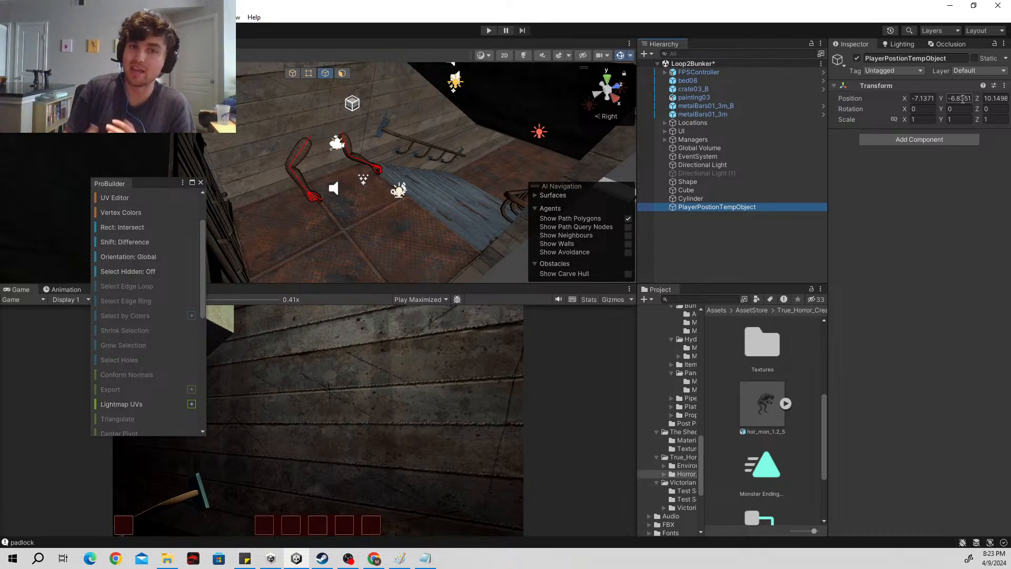
left_click(1005, 86)
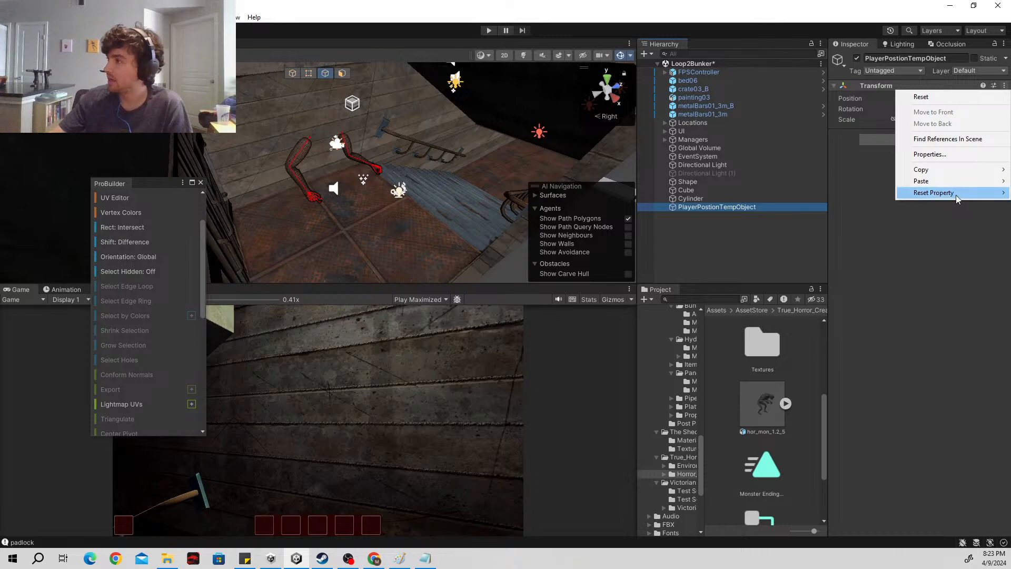
mouse_move(946, 182)
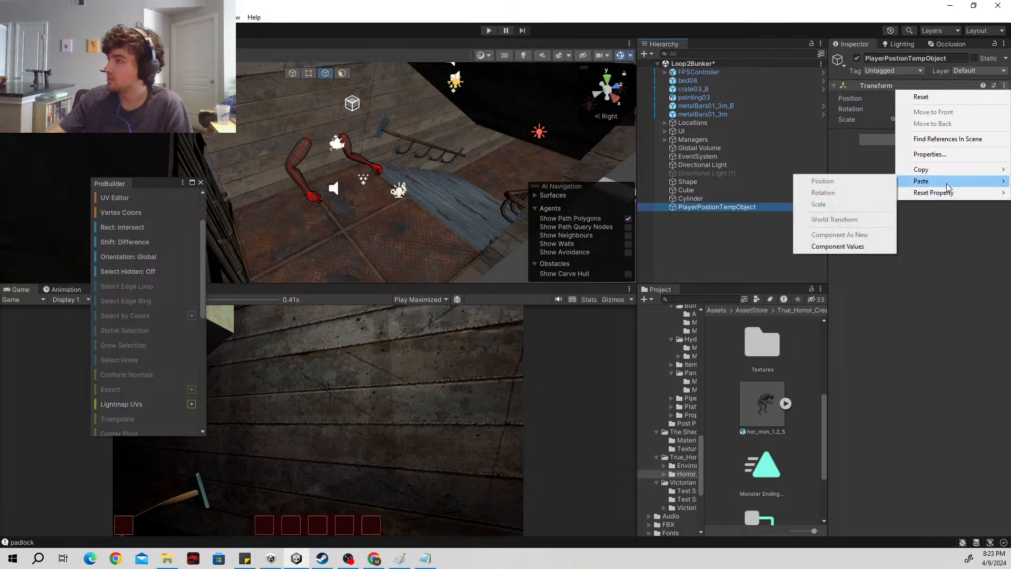
left_click(861, 247)
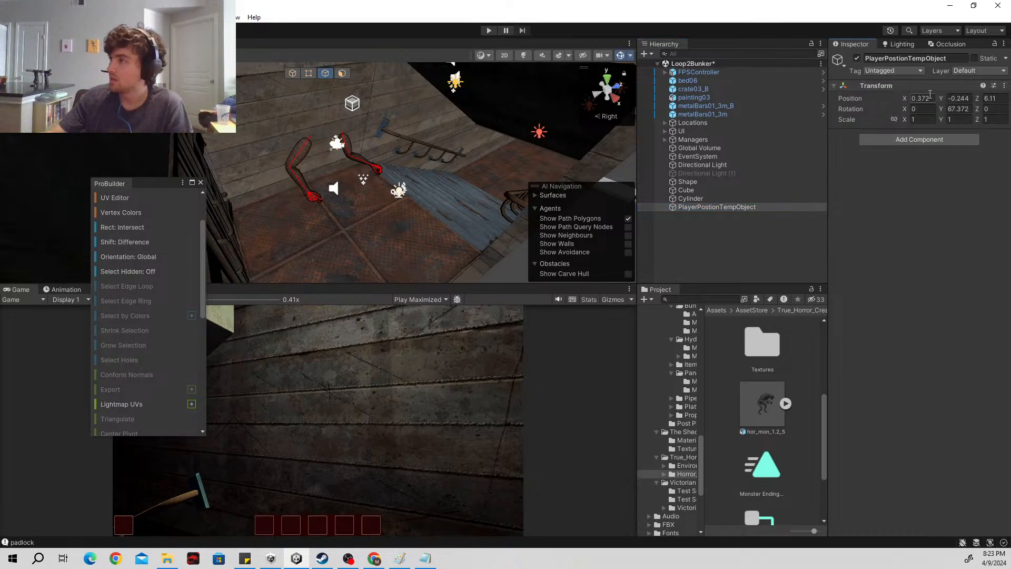
Step: Close the floating ProBuilder window and inspect PlayerPostionTempObject's placement beside the player's arms in the starting room
left_click(724, 207)
key("s")
key("s")
right_click_drag(436, 127, 437, 126)
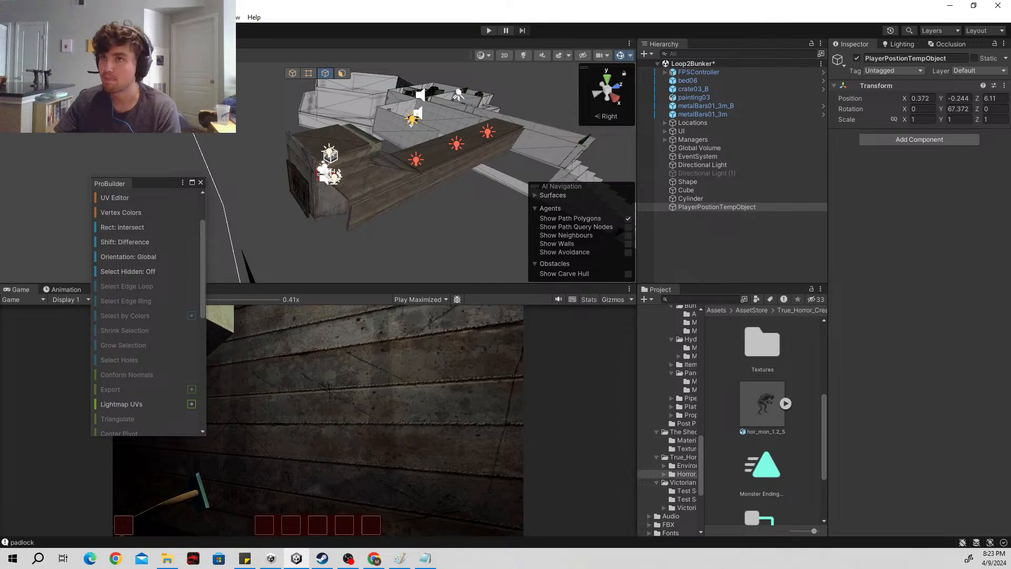
key("w")
right_click_drag(441, 200, 463, 202)
key("a")
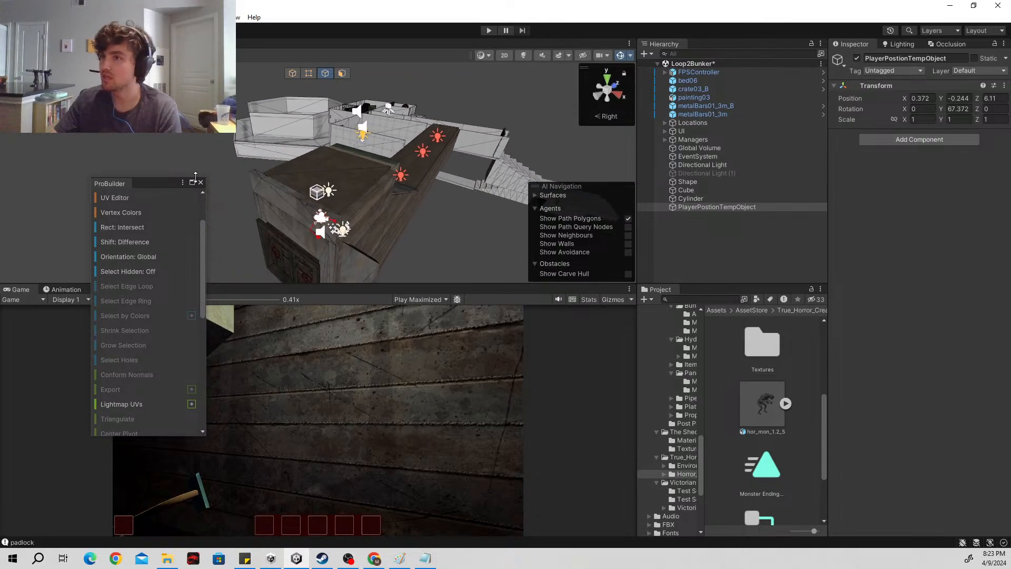
left_click(200, 183)
key("w")
right_click_drag(321, 224, 287, 245)
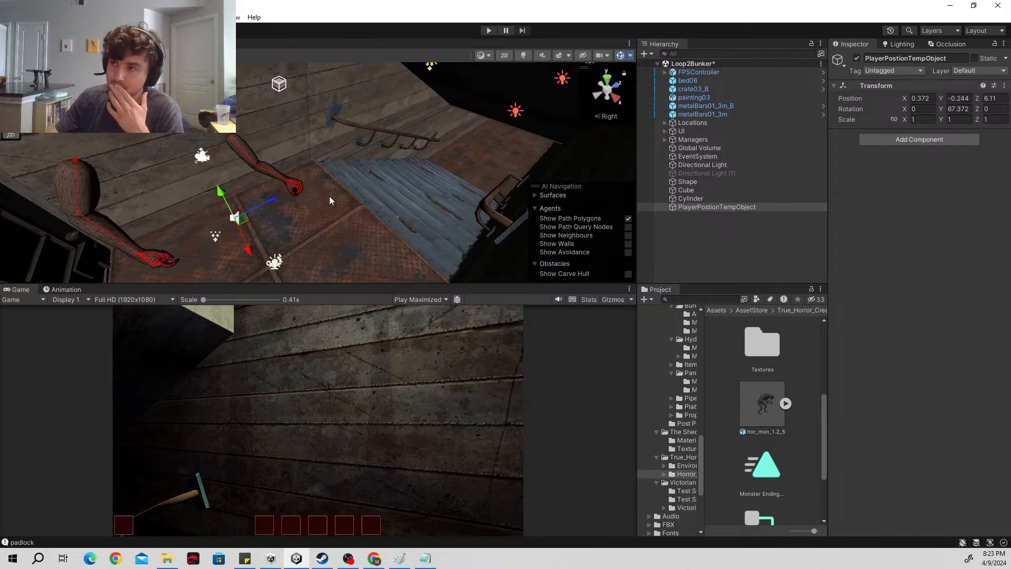
right_click_drag(330, 197, 298, 203)
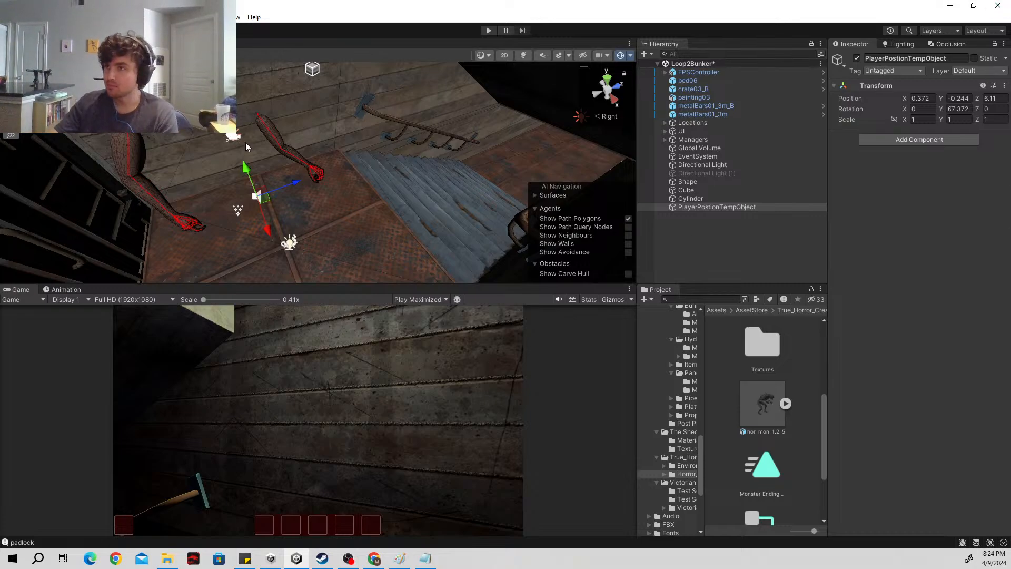
Step: Move the FPSController horizontally to the corridor outside the hexagonal bunker, at about X -3.63 and Z 43.65
left_click(788, 72)
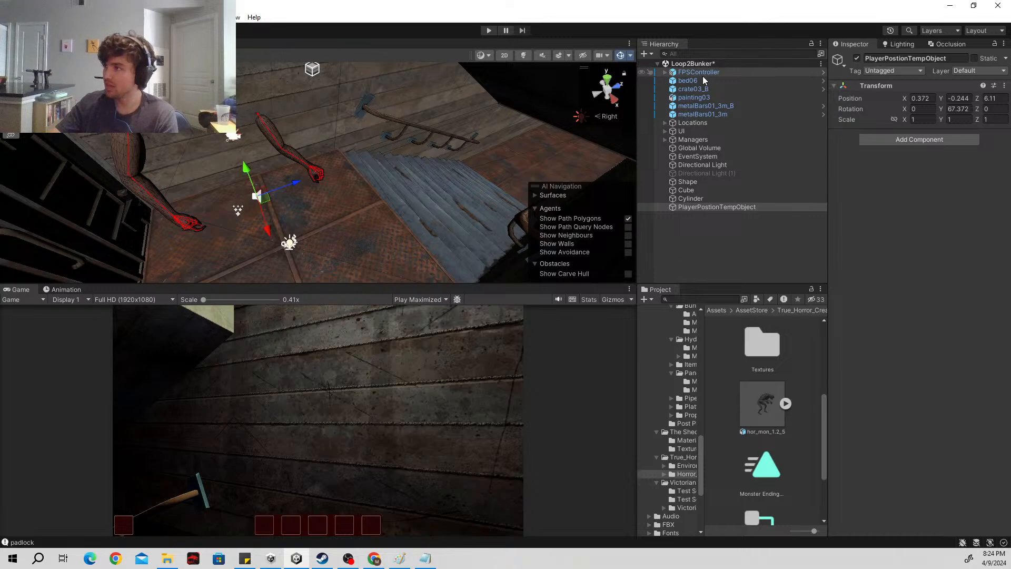
key("f")
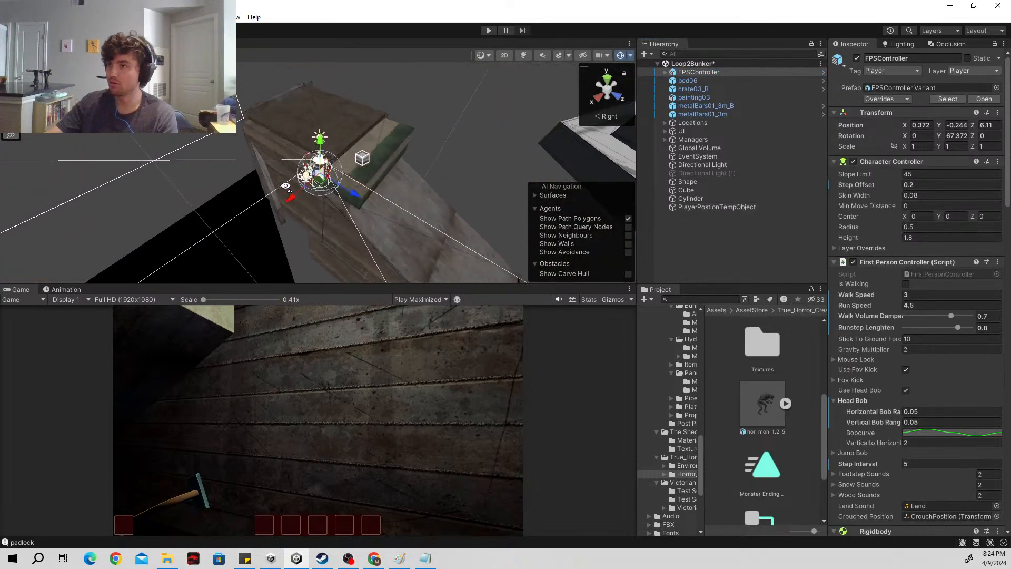
left_click_drag(283, 182, 453, 235)
right_click_drag(454, 235, 554, 229)
key("d")
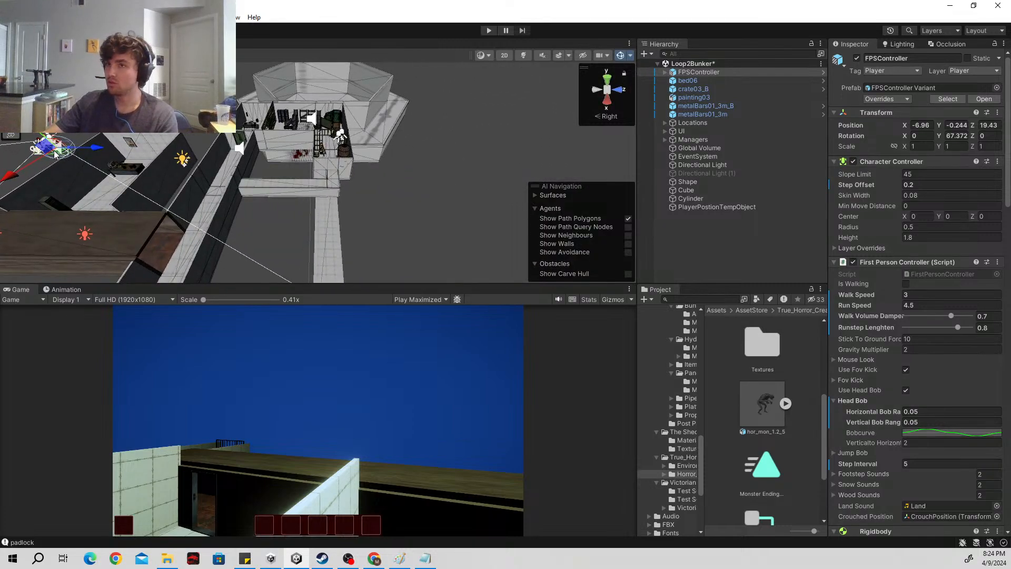
left_click_drag(54, 153, 334, 180)
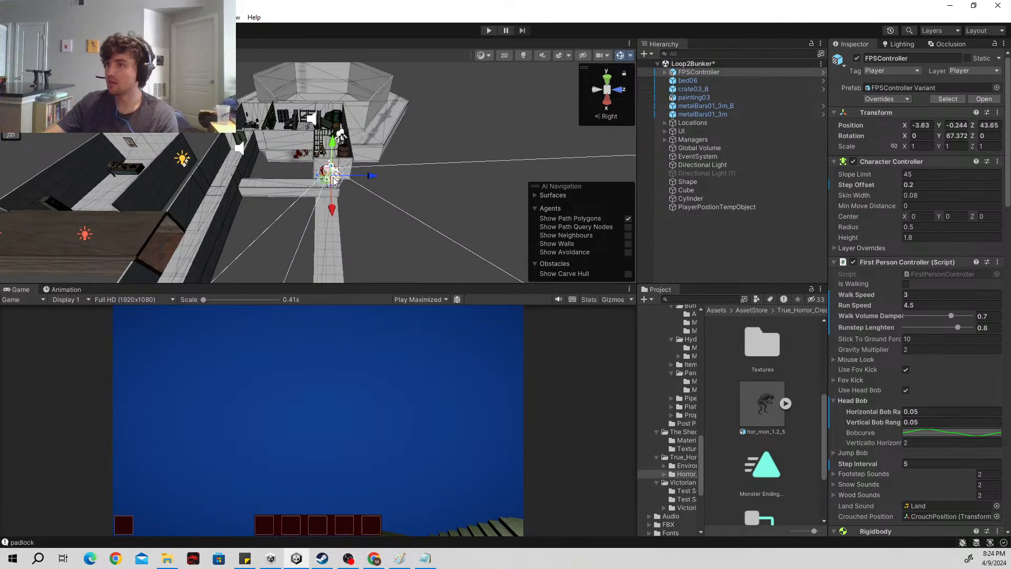
Step: Lower the FPSController towards the bunker's corridor floor, to about Y -8.85
left_click_drag(333, 143, 335, 184)
key("w")
right_click_drag(337, 185, 370, 131)
left_click_drag(343, 114, 337, 252)
key("a")
right_click_drag(337, 251, 658, 200)
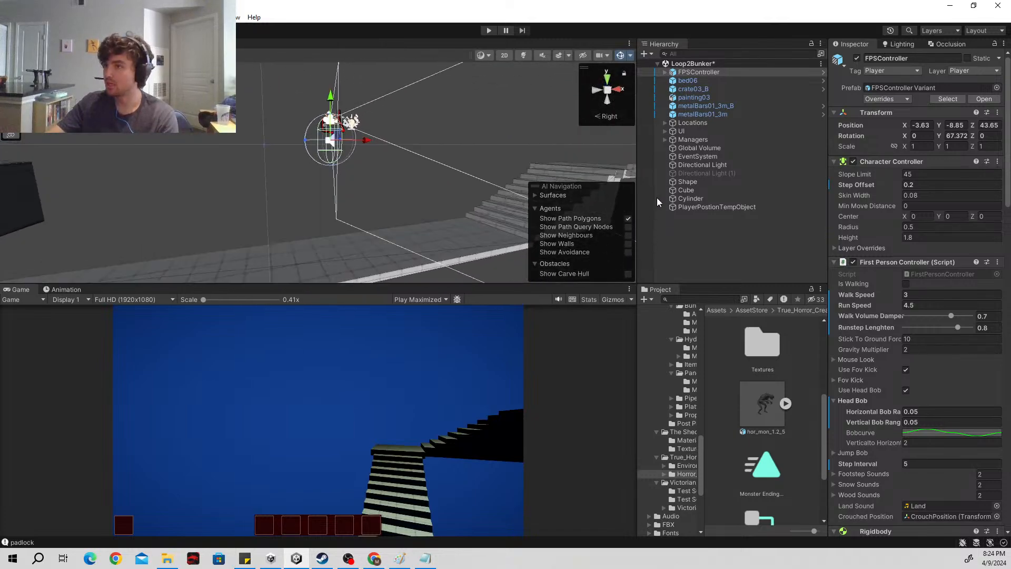
Step: Lower the FPSController onto the corridor floor leading to the bunker, to about Y -13.11
left_click_drag(360, 93, 357, 206)
right_click_drag(390, 239, 375, 205)
key("w")
key("q")
left_click_drag(352, 152, 352, 131)
key("d")
right_click_drag(403, 180, 290, 245)
key("s")
Step: Rotate the FPSController to about -90.12° around Y so it faces the bunker's entrance doorway
key("r")
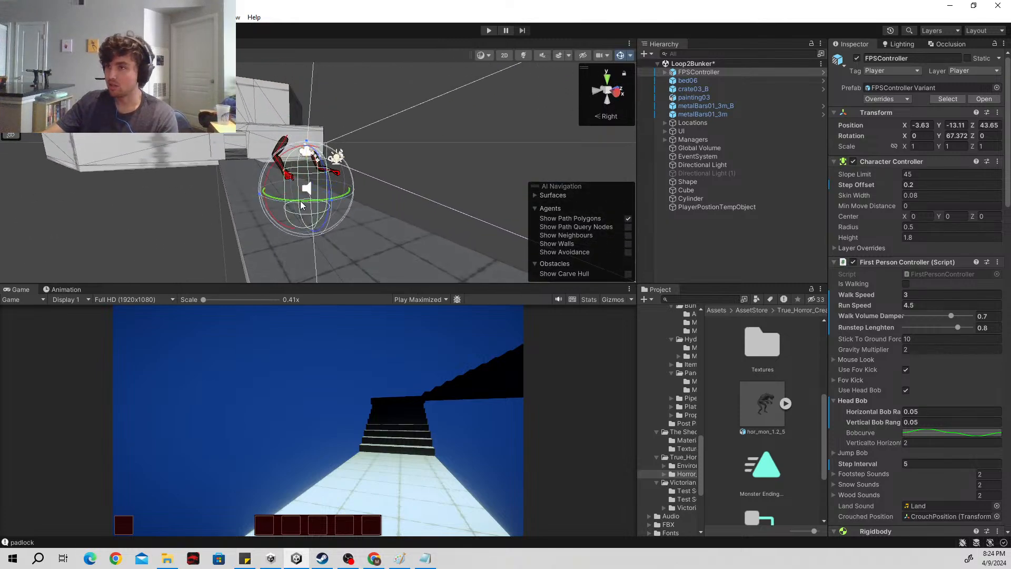
left_click_drag(300, 200, 560, 143)
right_click_drag(560, 144, 351, 174)
key("d")
left_click_drag(351, 174, 363, 176)
Step: Move the FPSController along the corridor to just outside the bunker's doorway, at about X -14.04 and Z 43.73
key("s")
right_click_drag(363, 176, 364, 211)
key("w")
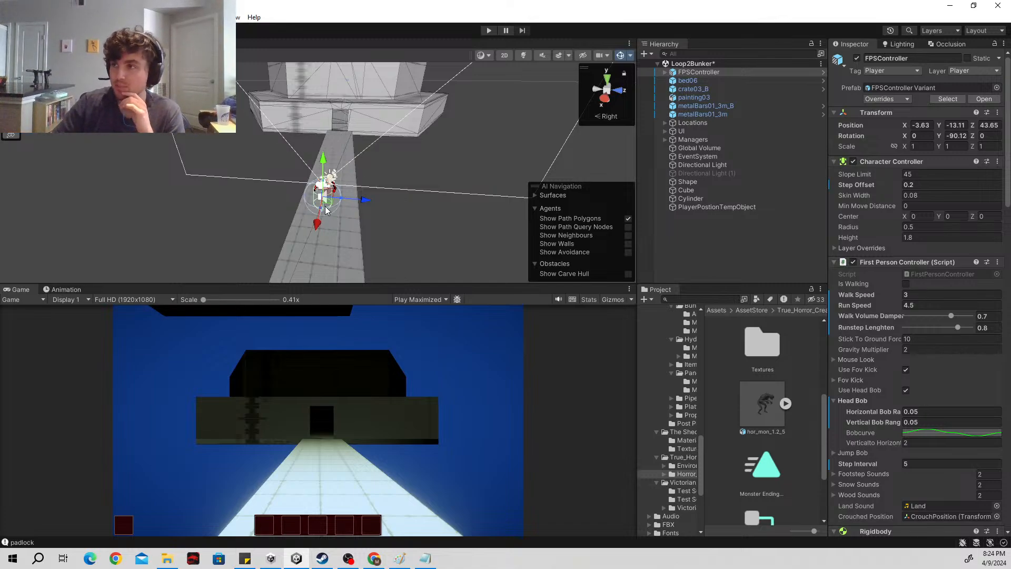
left_click_drag(326, 210, 340, 148)
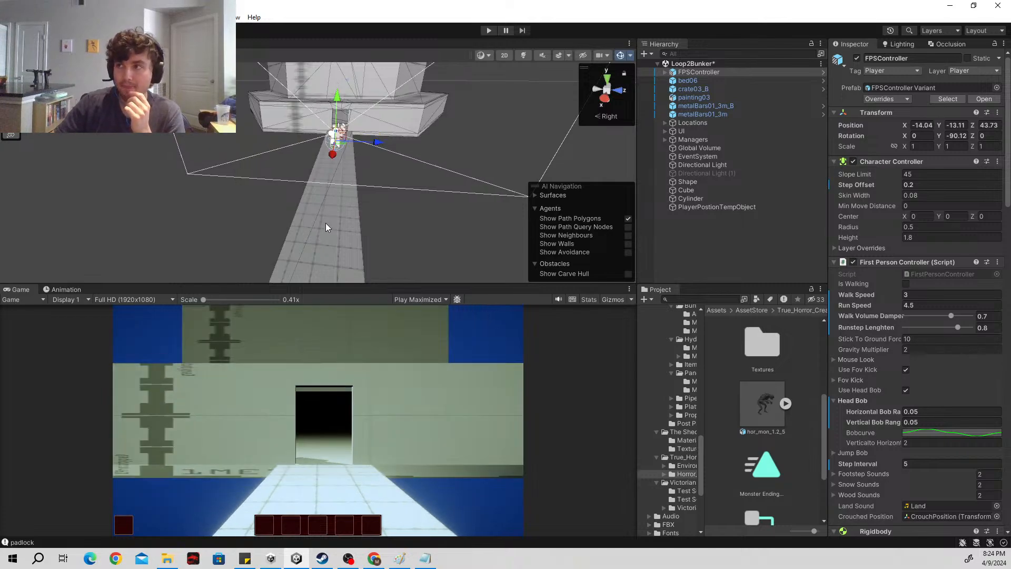
Step: Start play mode and walk the player through the bunker's entrance to the inner room's doorway
left_click(489, 30)
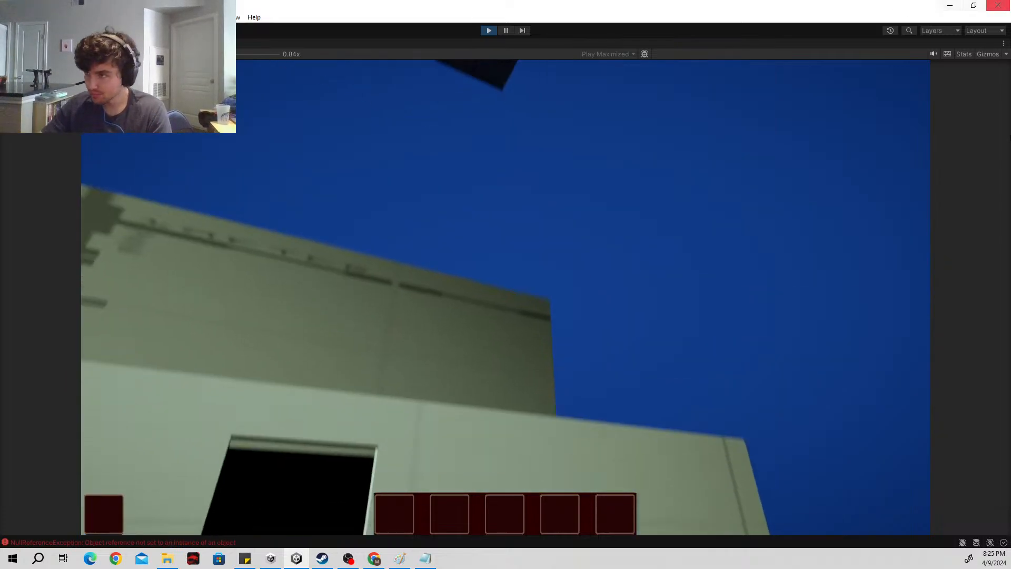
key("w")
key("w")
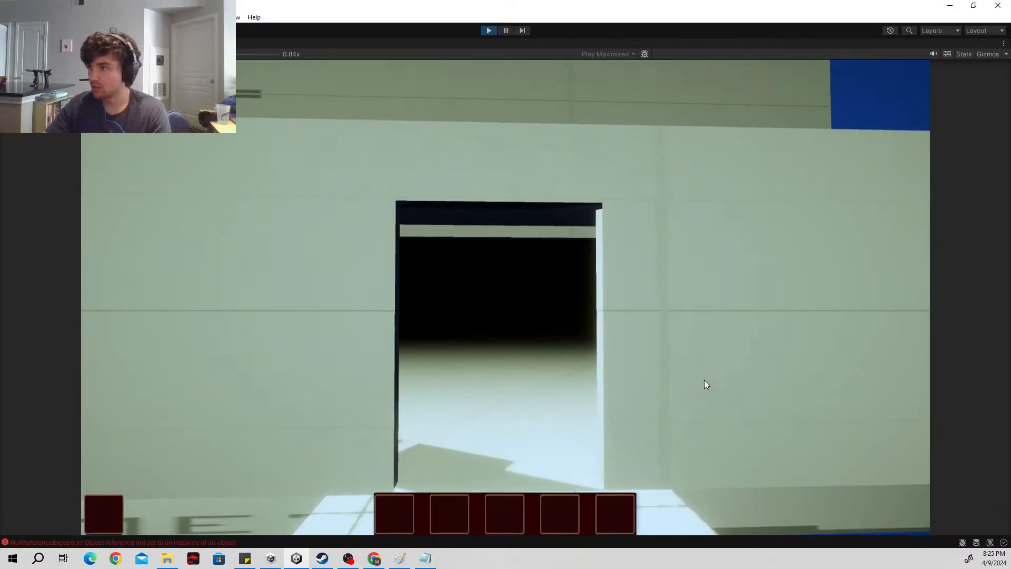
key("w")
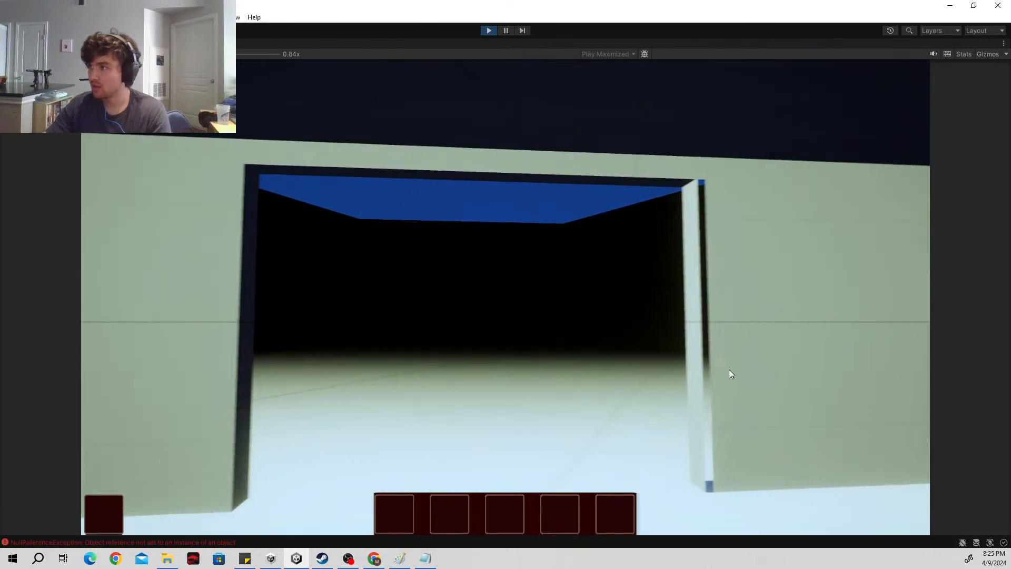
key("w")
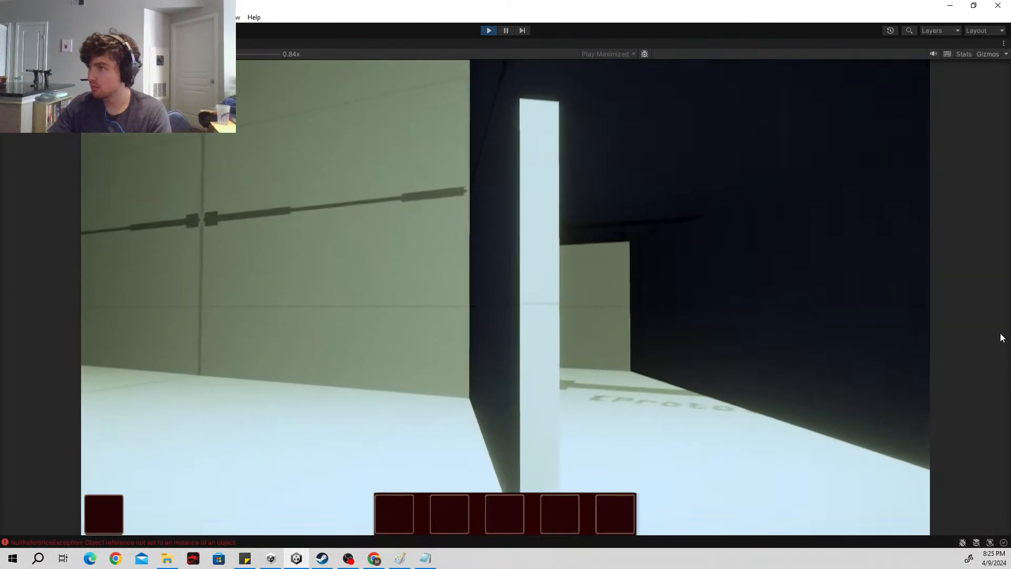
key("w")
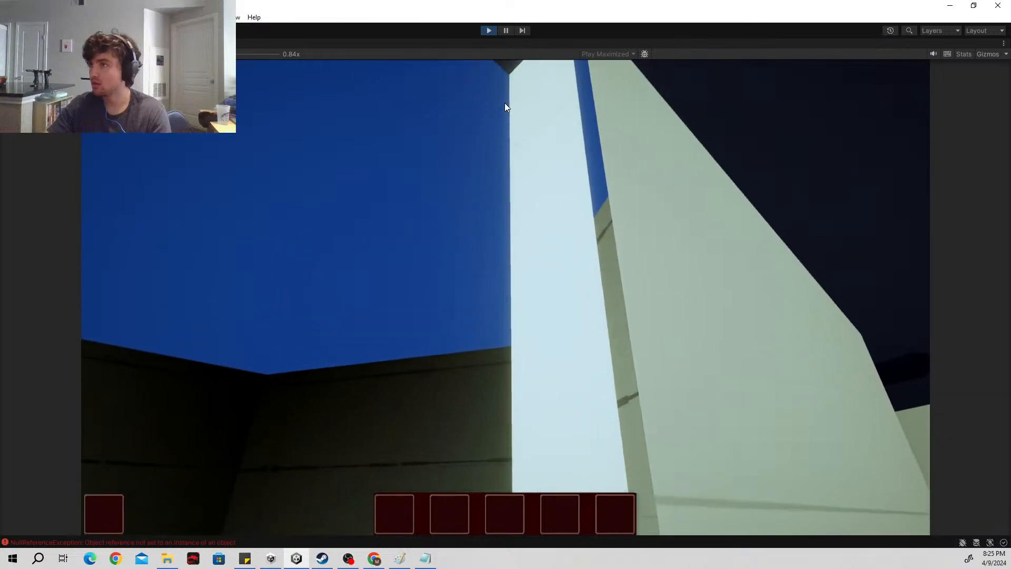
Step: Examine both sides of the inner doorway in the running game, then stop play mode
key("a")
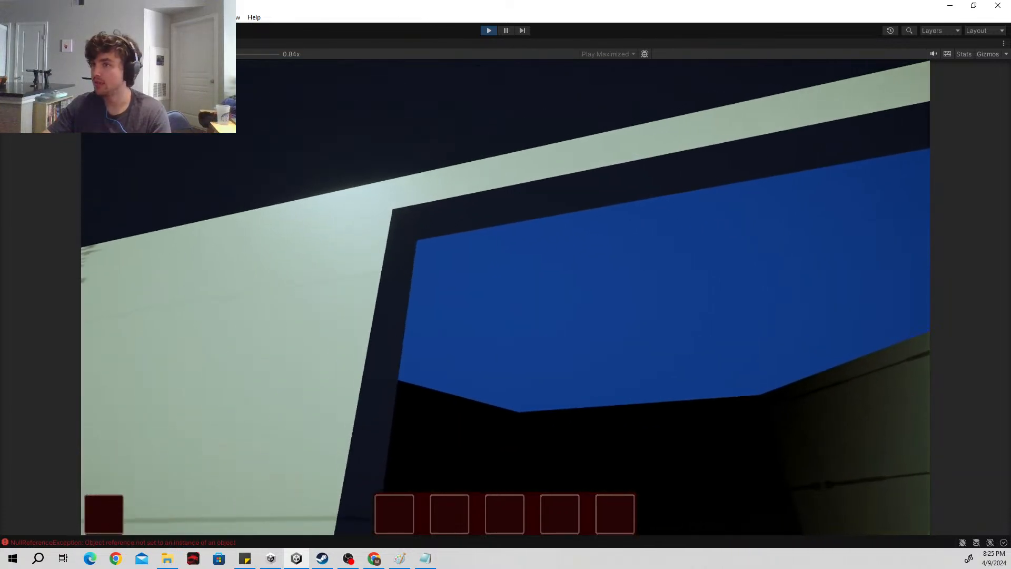
key("Escape")
key("d")
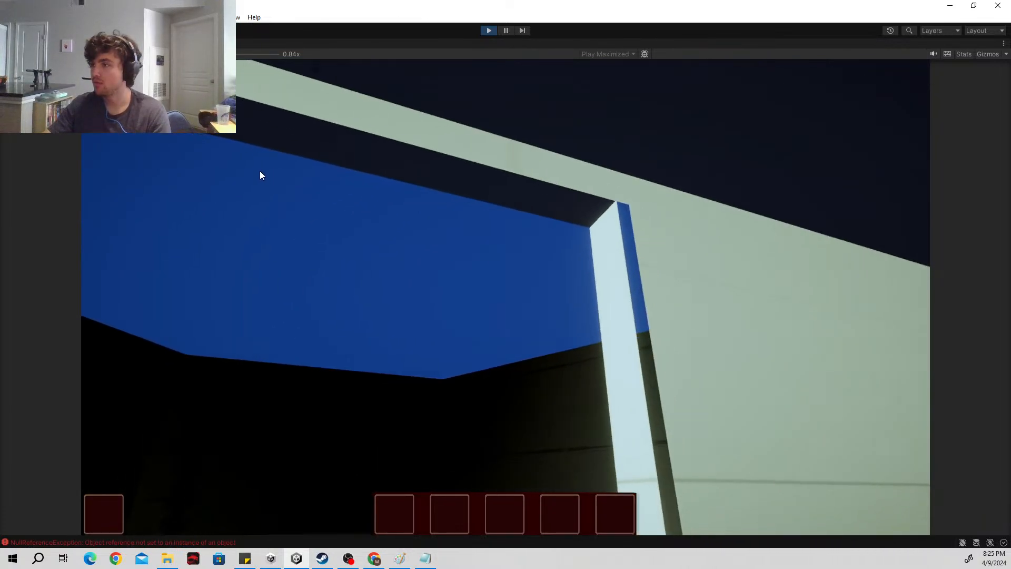
key("a")
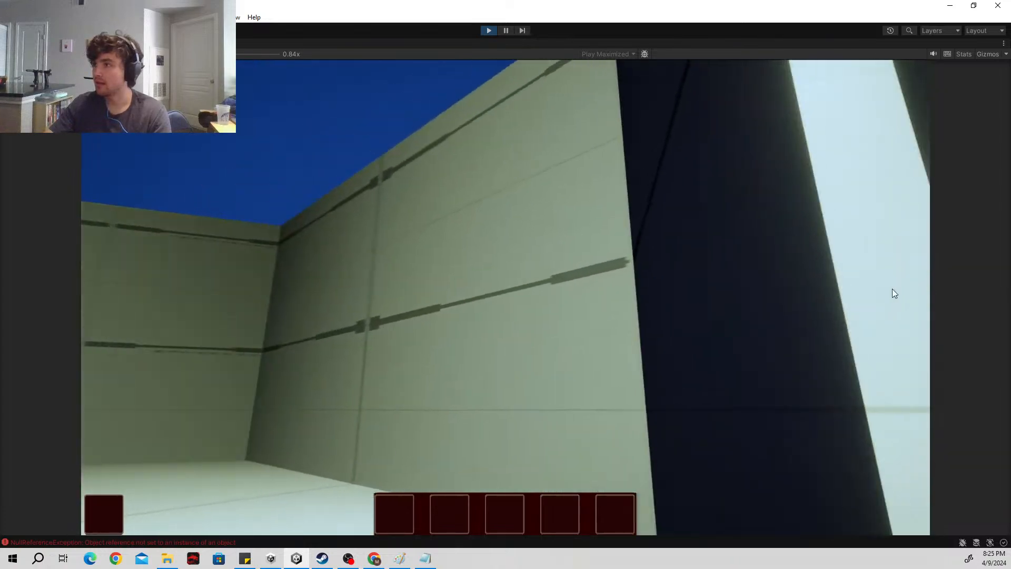
key("d")
left_click(489, 30)
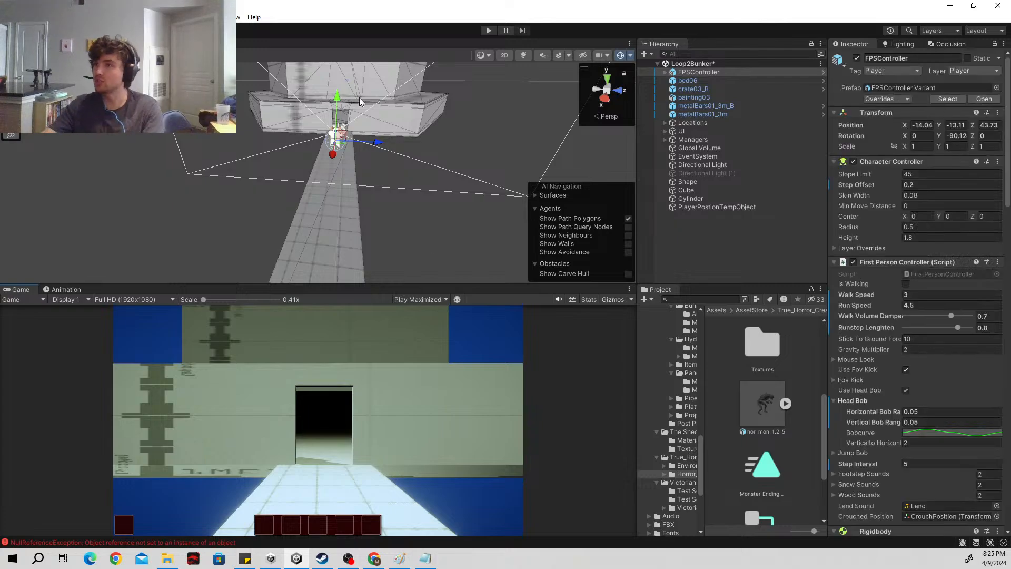
Step: Select the bunker's Cylinder mesh at the inner doorway, maximize the Scene view and open the ProBuilder window
key("w")
right_click_drag(379, 112, 379, 200)
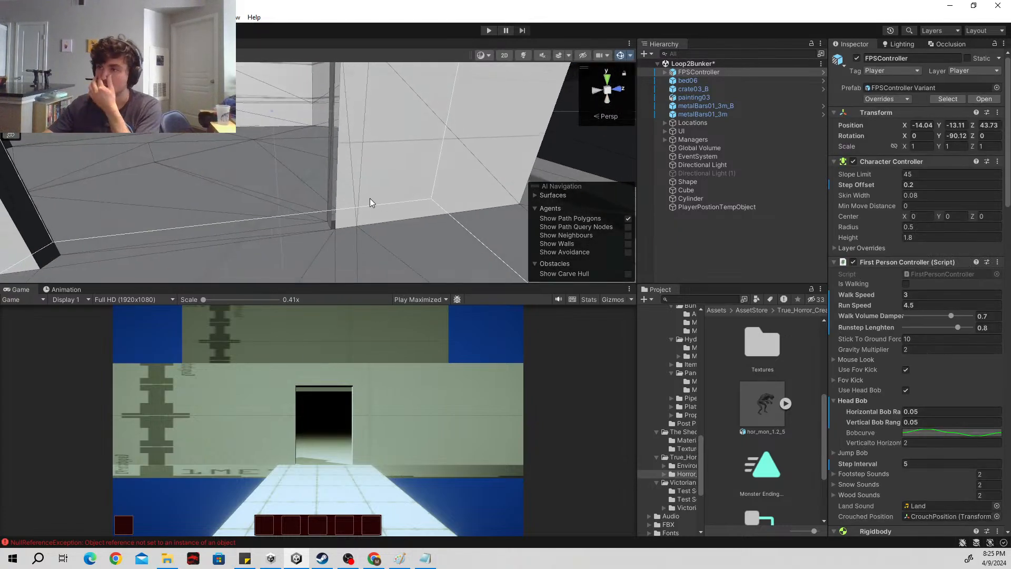
left_click(369, 199)
key("shift+space")
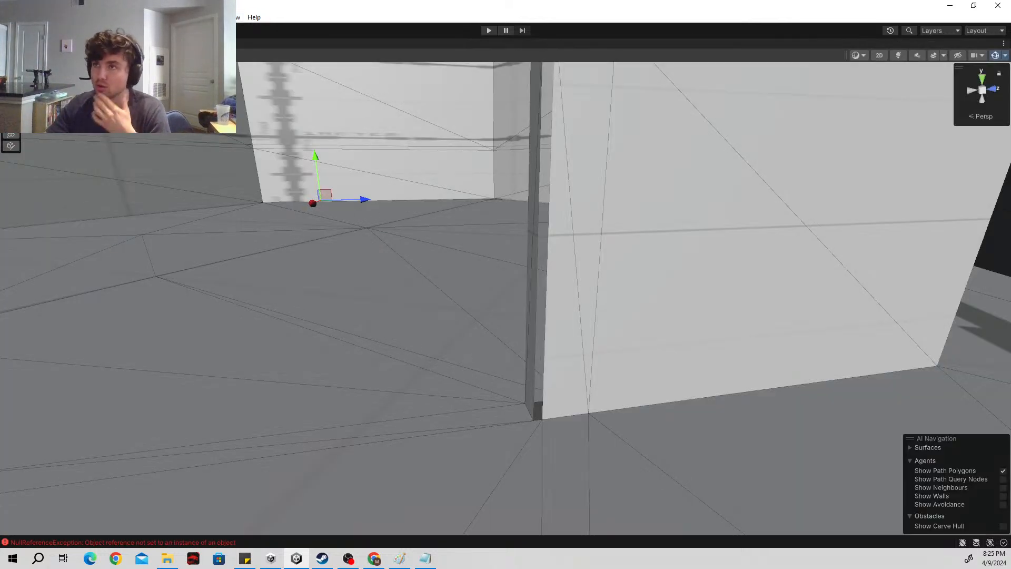
left_click(203, 17)
mouse_move(246, 27)
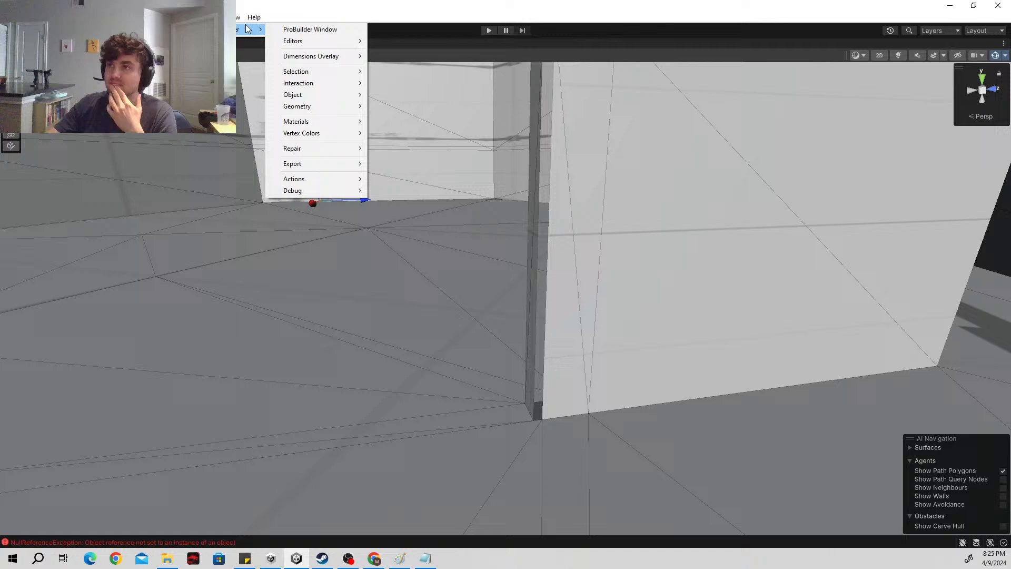
left_click(289, 29)
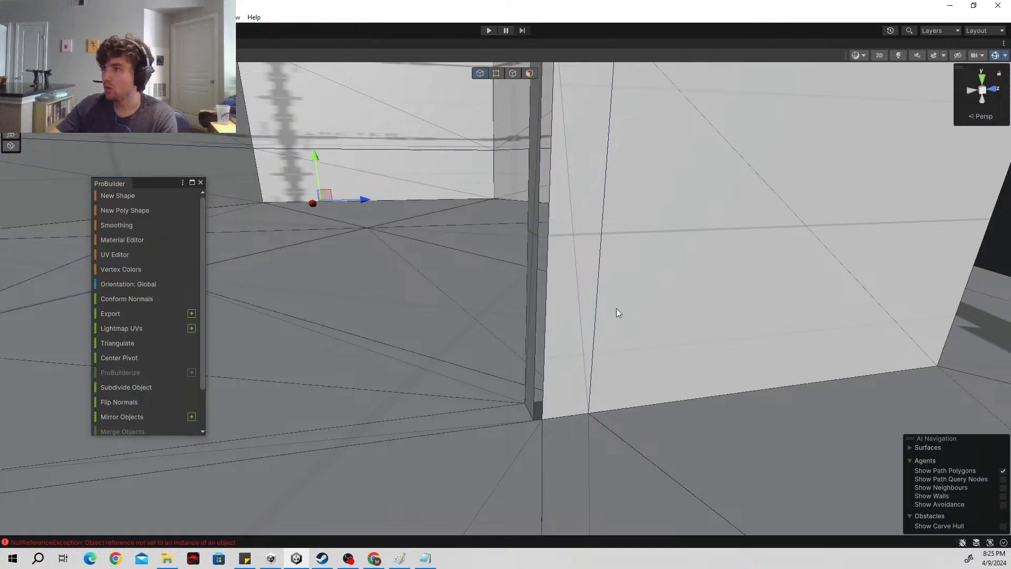
Step: In edge selection mode, move the vertical wall edge beside the inner doorway along Z to close the gap at the frame
left_click(496, 73)
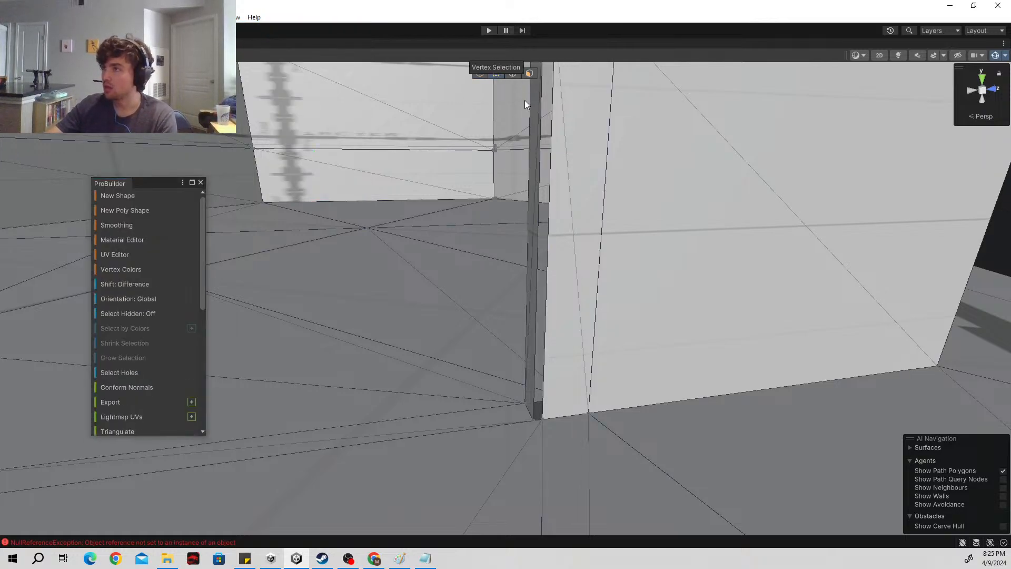
right_click_drag(548, 226, 687, 220)
left_click(510, 74)
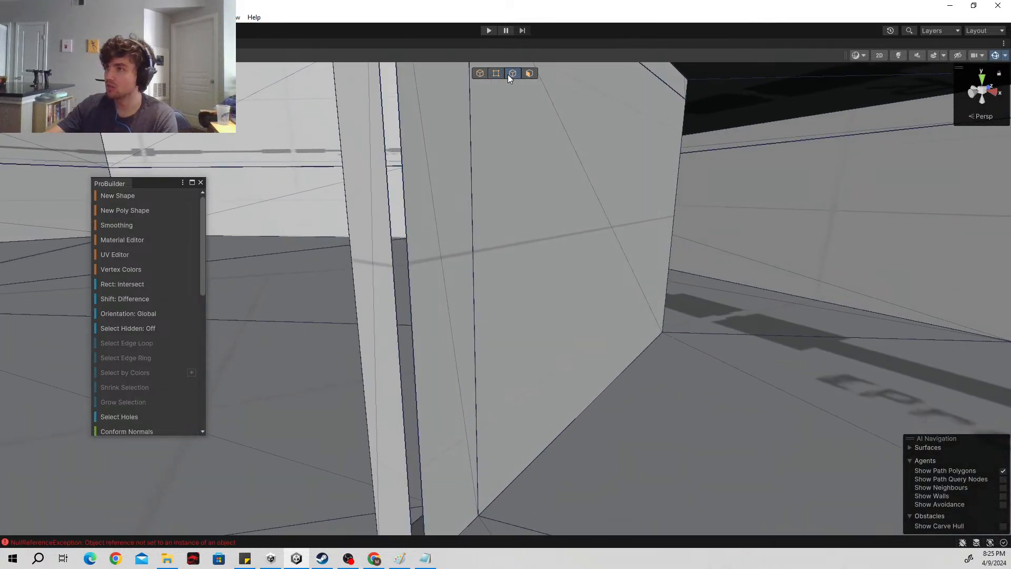
left_click(406, 249)
right_click_drag(448, 267, 426, 313)
left_click_drag(337, 153, 305, 156)
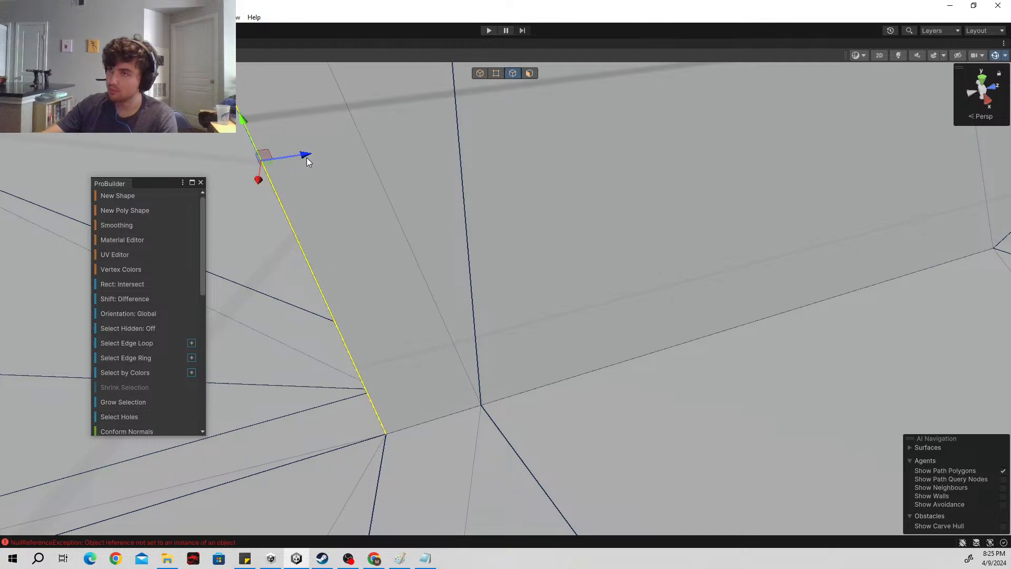
right_click_drag(524, 194, 654, 399)
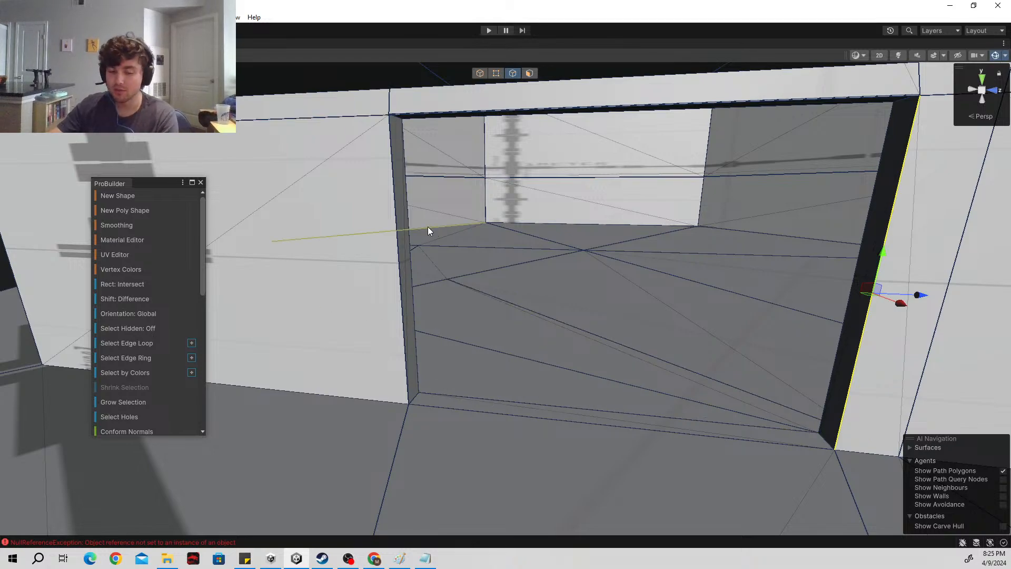
Step: Restore the full editor layout and widen the Hierarchy and Project panels, including the Project folder tree
key("shift+space")
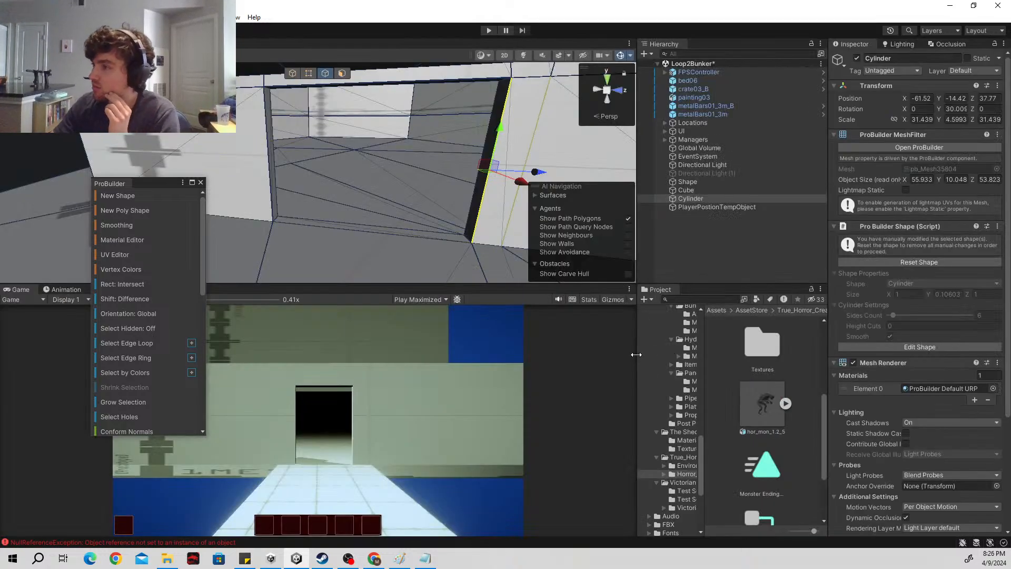
left_click_drag(636, 354, 565, 363)
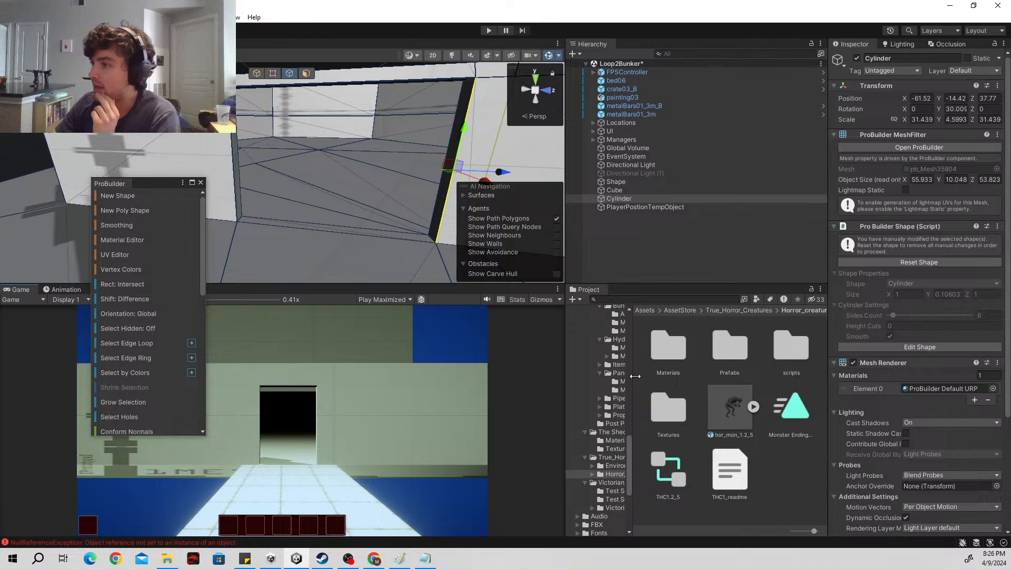
left_click_drag(635, 376, 676, 378)
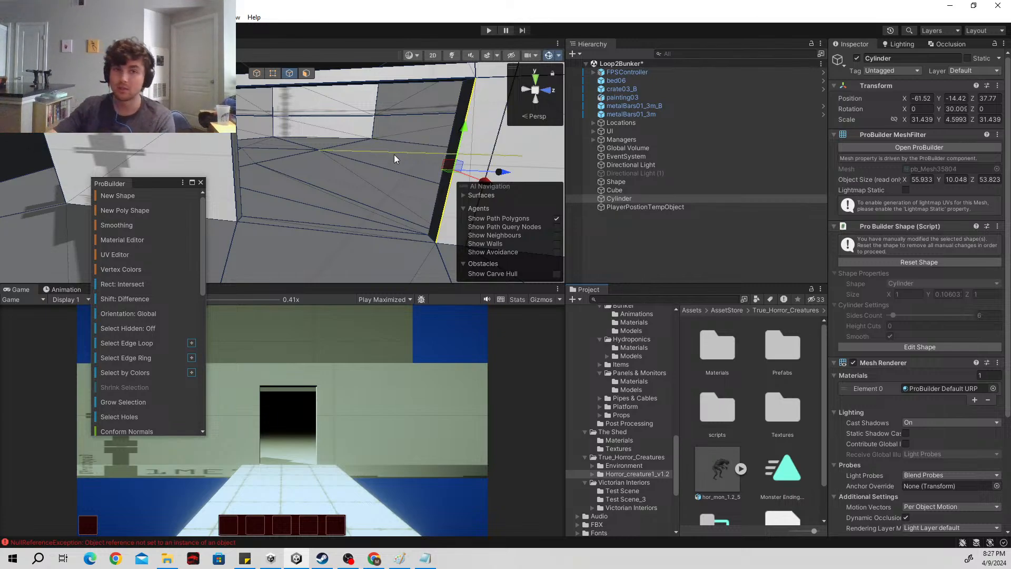
mouse_move(408, 178)
right_mouse_down()
mouse_move(425, 196)
mouse_move(444, 147)
mouse_move(416, 195)
right_mouse_up()
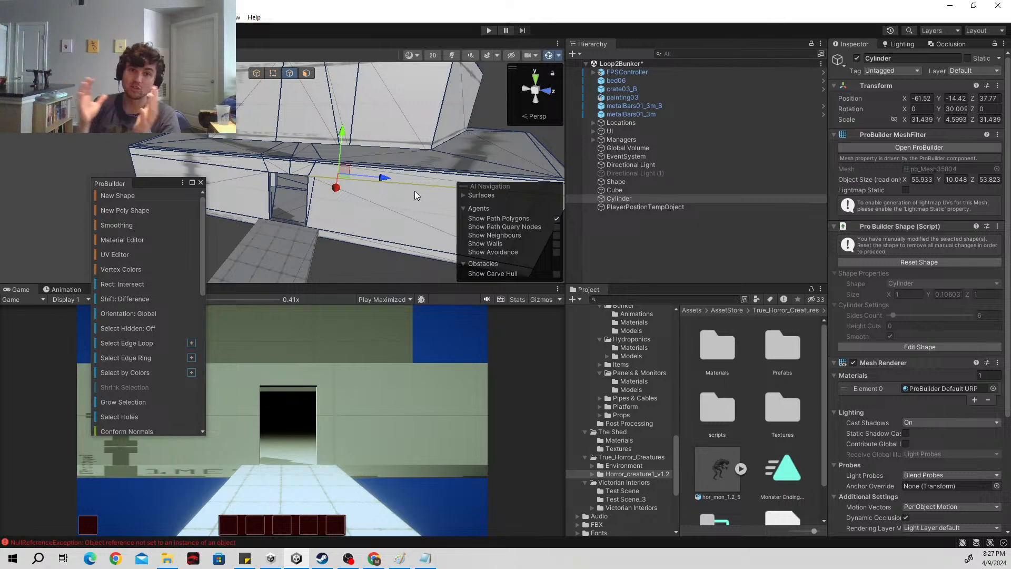
right_click_drag(371, 196, 232, 119)
right_click_drag(158, 79, 329, 177)
double_click(604, 199)
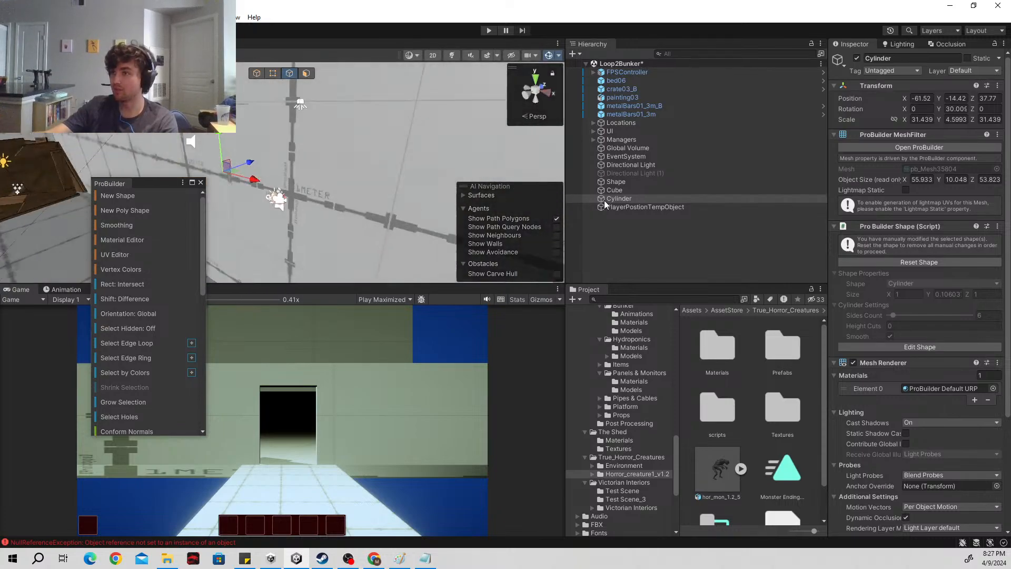
right_click_drag(519, 198, 421, 191)
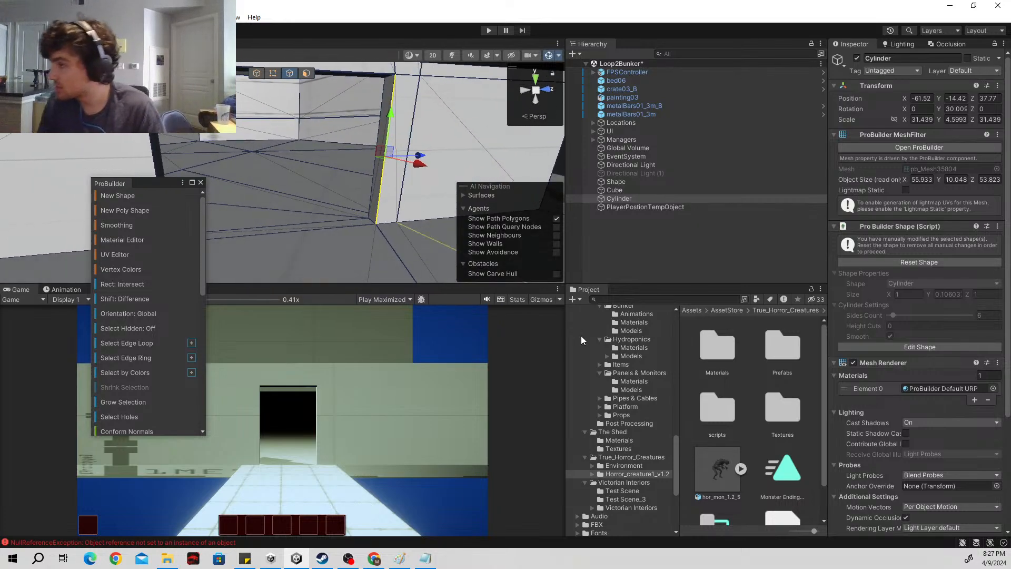
Step: Collapse the Realistic Fire and SurrounDead folders under AssetStore in the project's folder tree
scroll(621, 358, "up", 5)
scroll(635, 380, "up", 10)
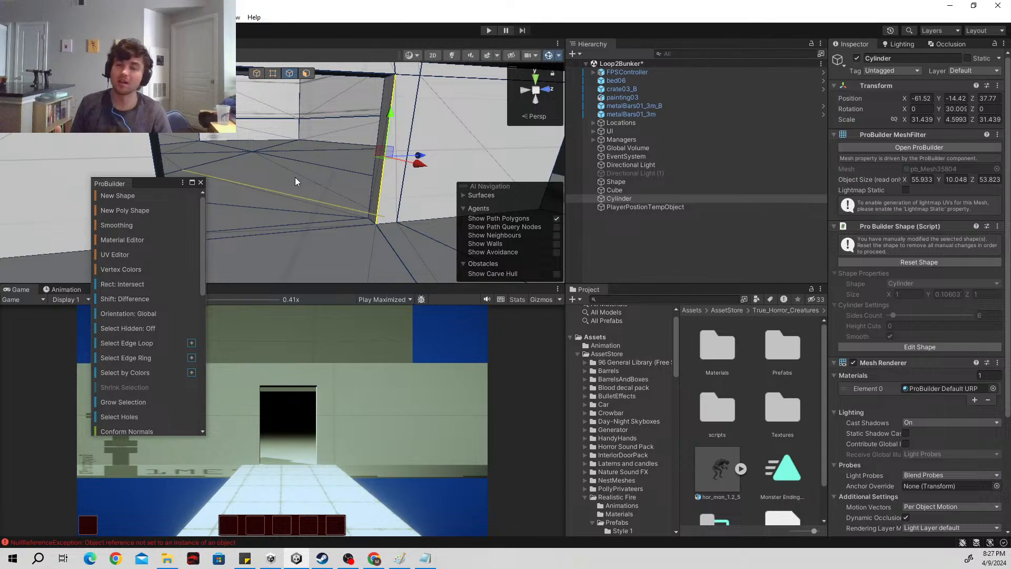
scroll(626, 384, "down", 3)
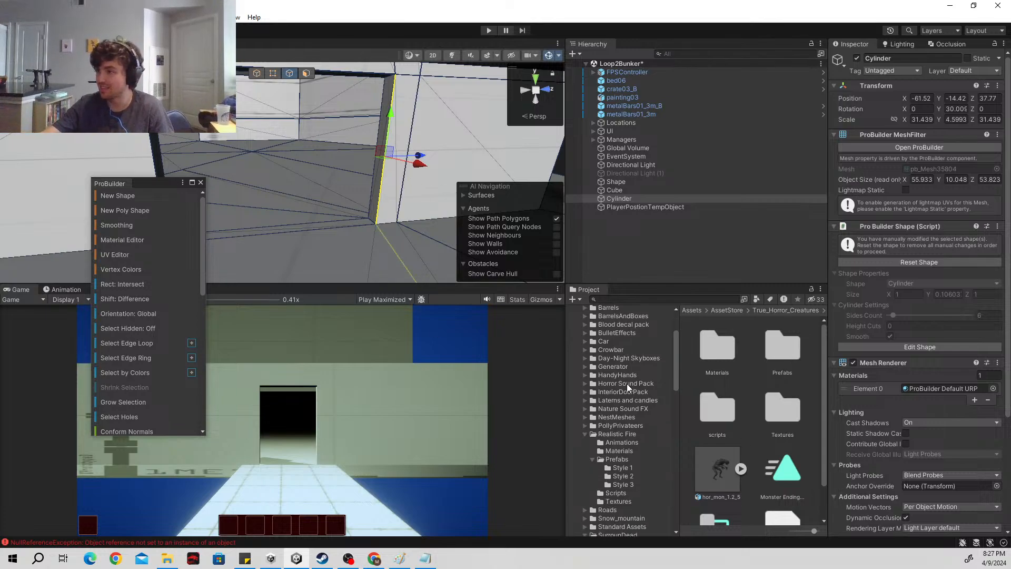
scroll(626, 399, "up", 2)
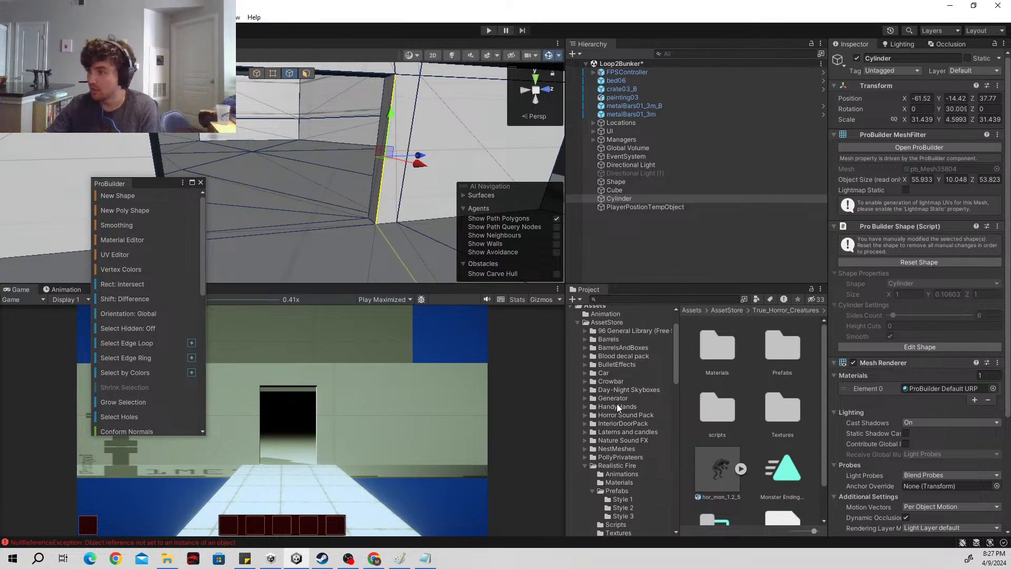
left_click(584, 465)
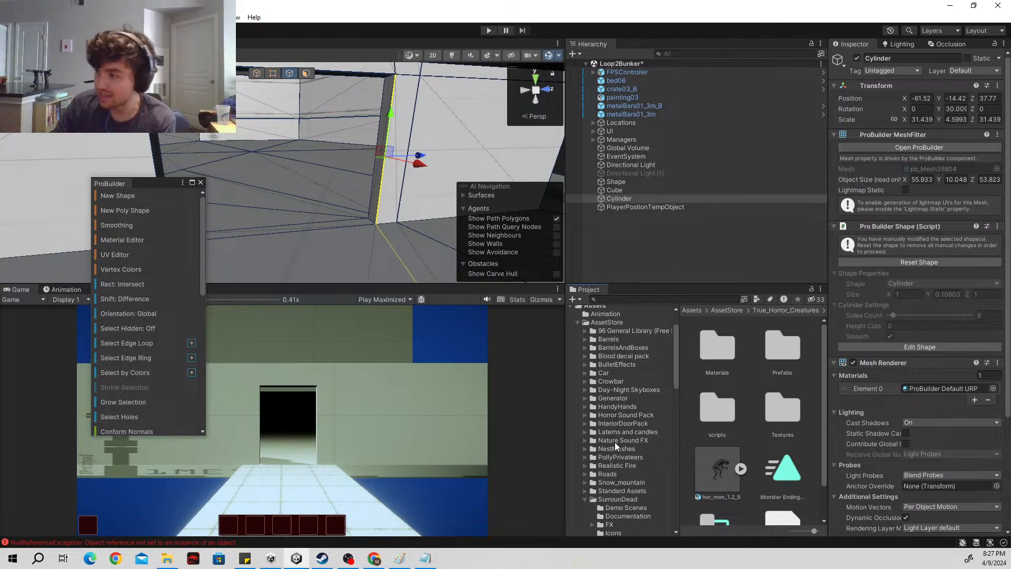
left_click(585, 499)
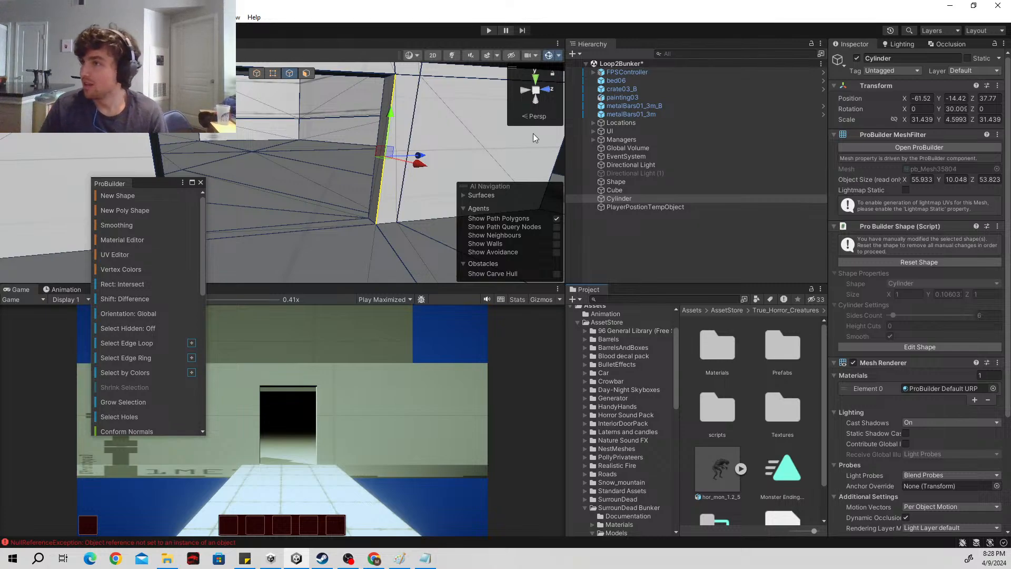
Step: Look through the AssetStore folders in the project tree and open the SurrounDead Bunker folder
scroll(645, 445, "down", 3)
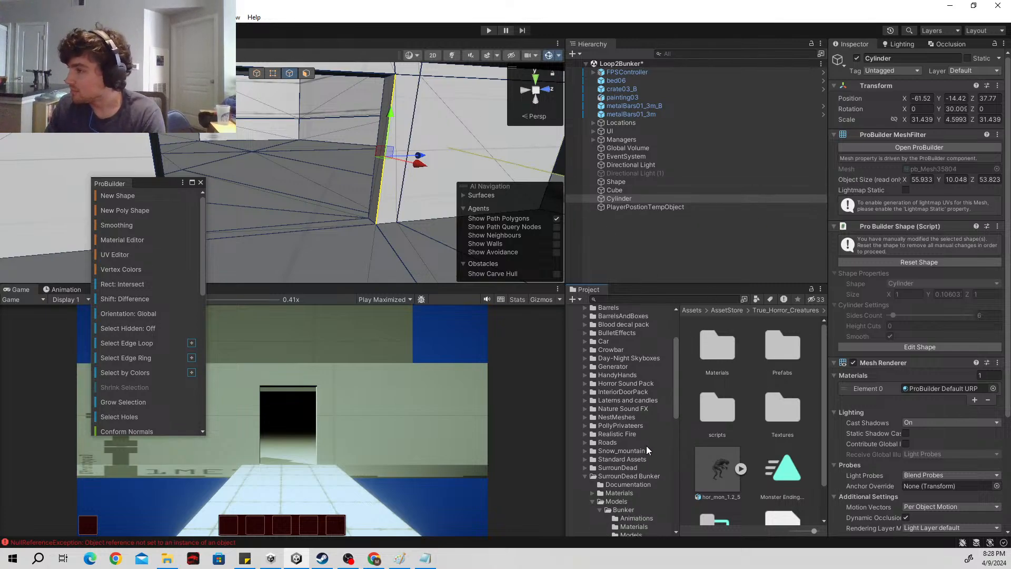
scroll(613, 409, "up", 5)
scroll(610, 390, "down", 3)
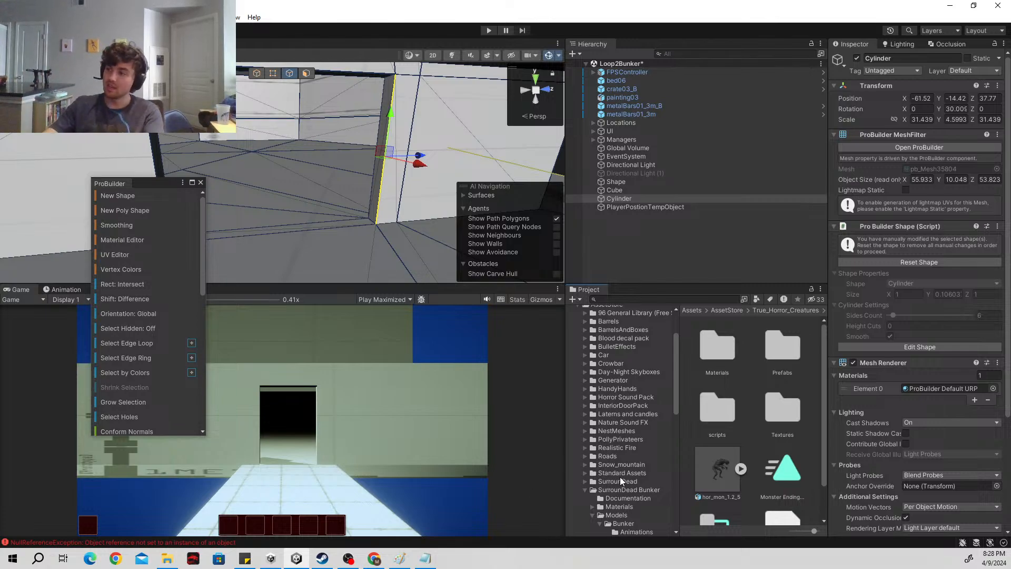
scroll(640, 427, "down", 2)
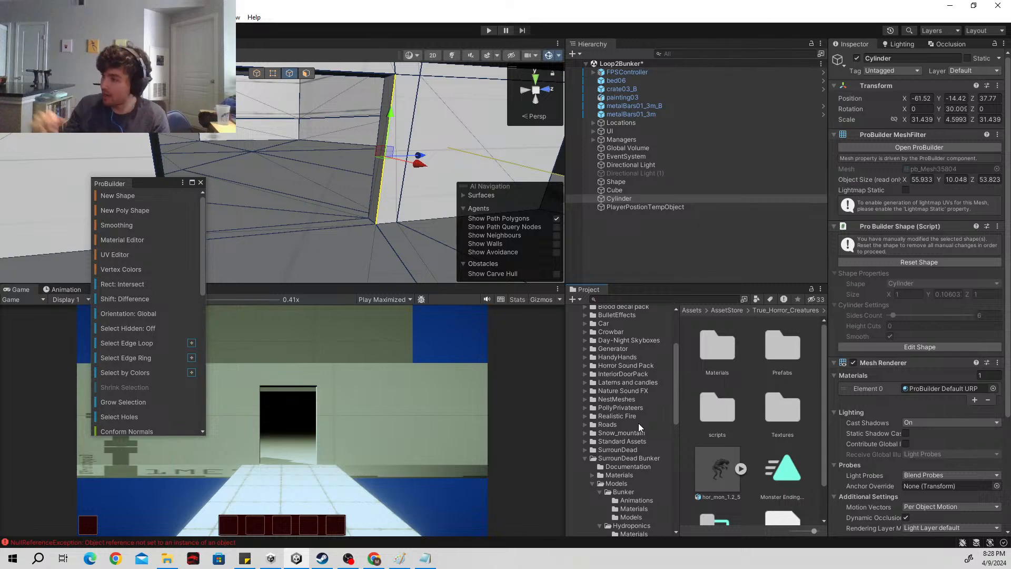
scroll(605, 424, "down", 3)
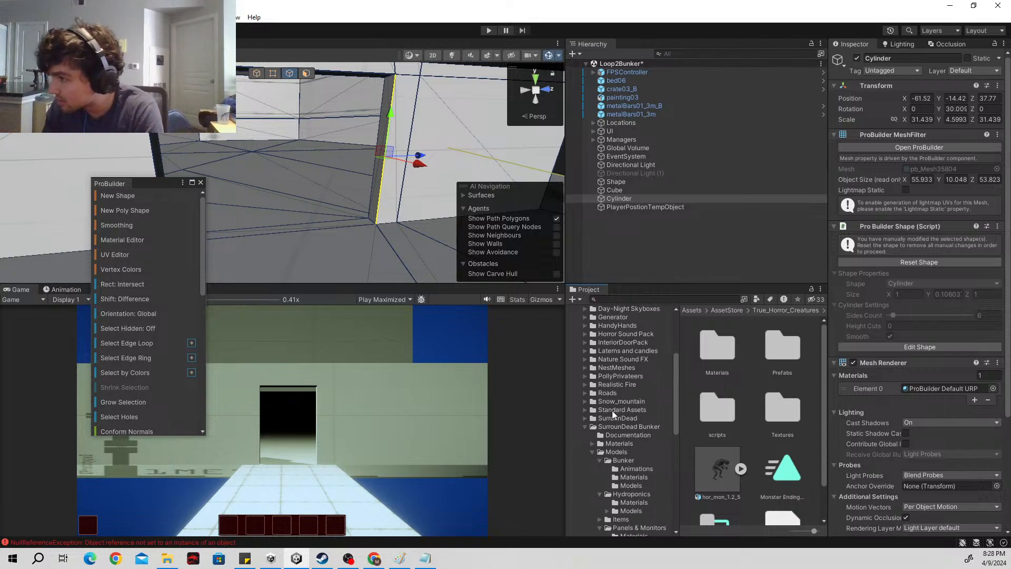
scroll(624, 403, "up", 3)
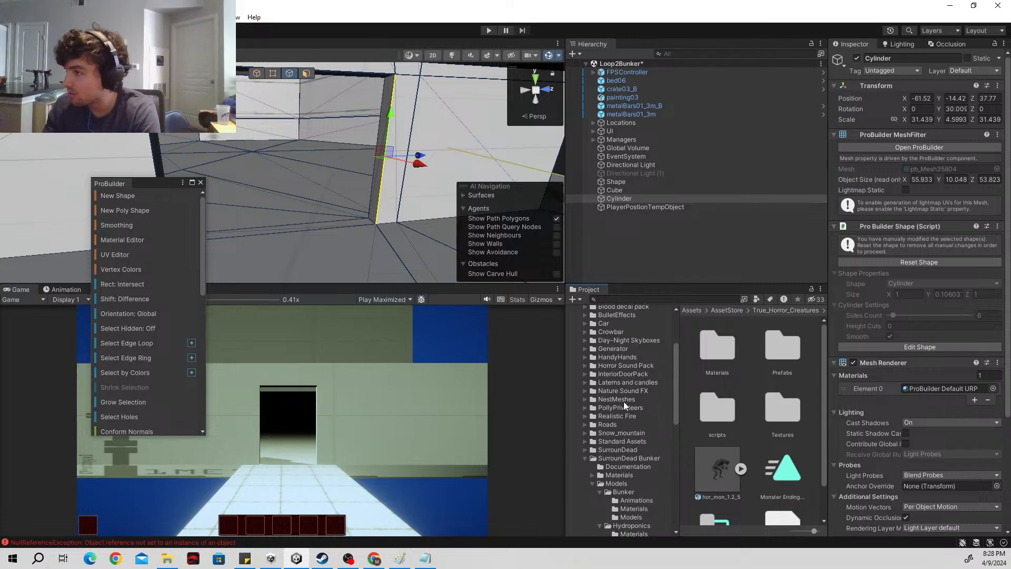
left_click(621, 450)
left_click(629, 459)
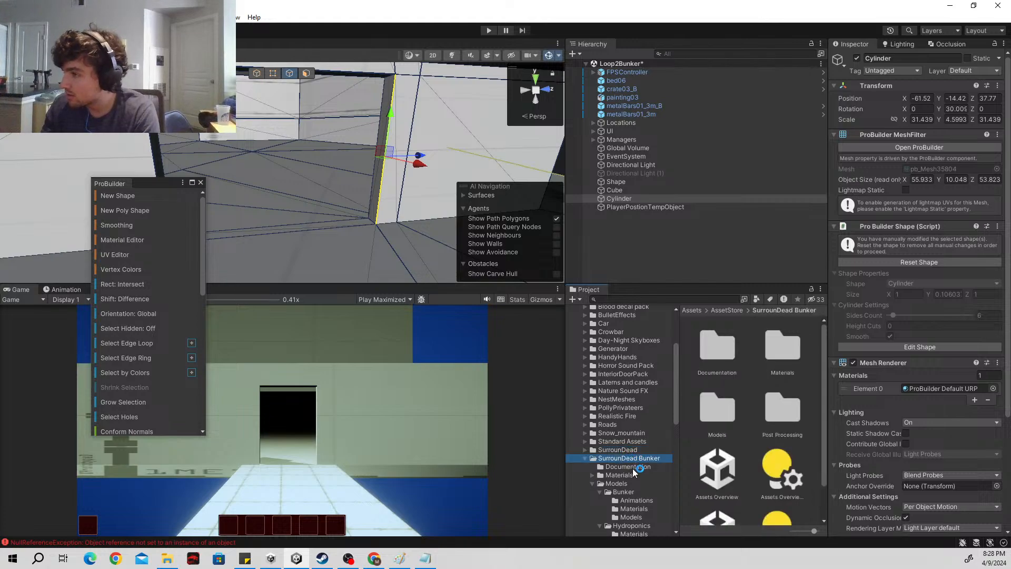
scroll(633, 469, "down", 5)
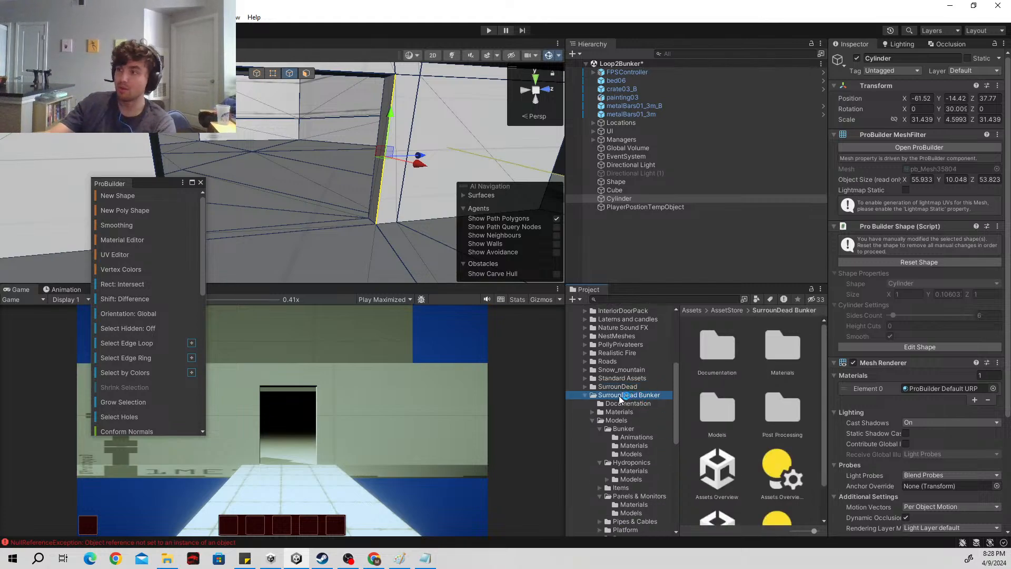
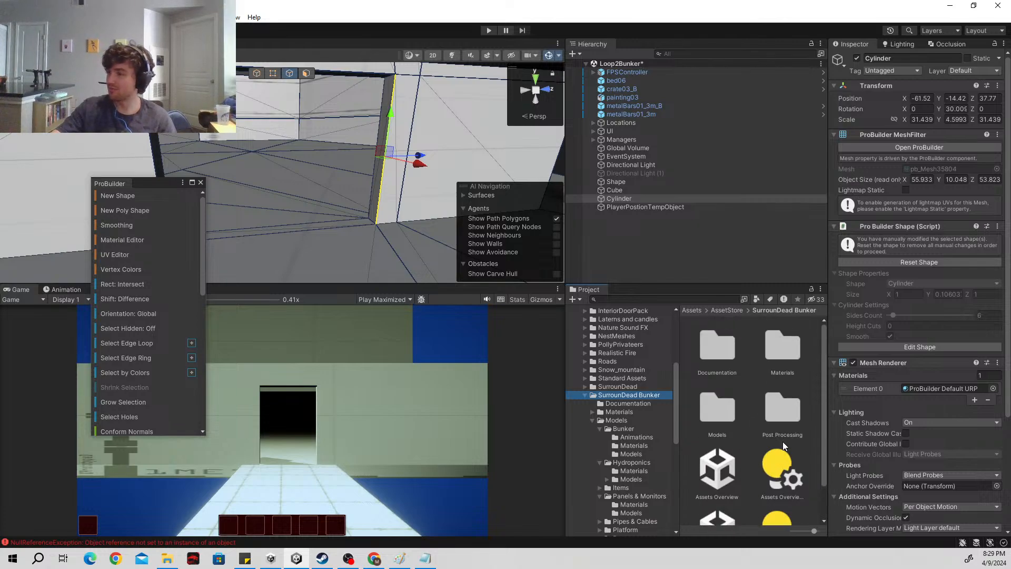
Step: Open the Items folder inside SurrounDead Bunker's Models folder
scroll(781, 440, "down", 2)
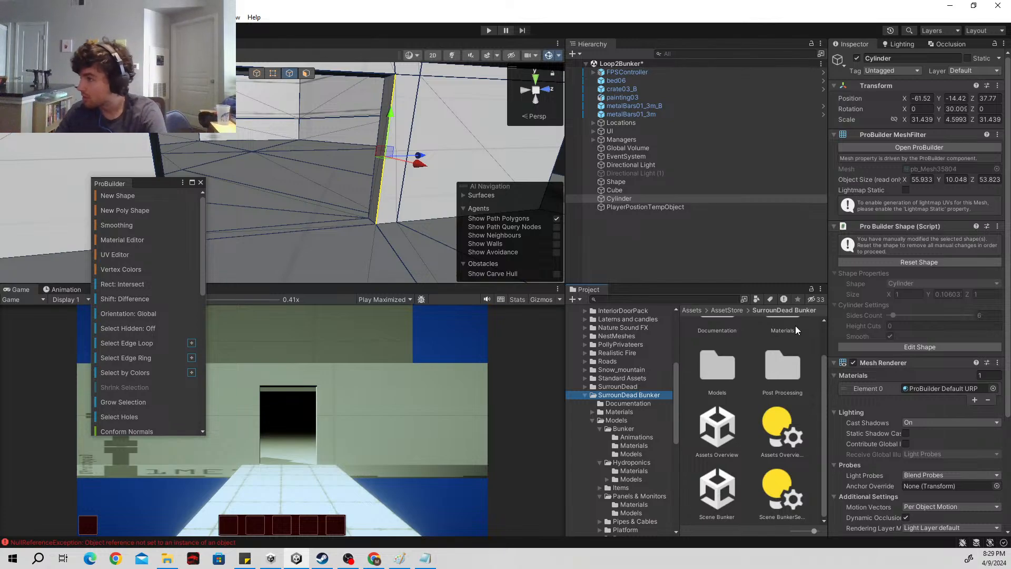
scroll(780, 381, "up", 2)
left_click(706, 408)
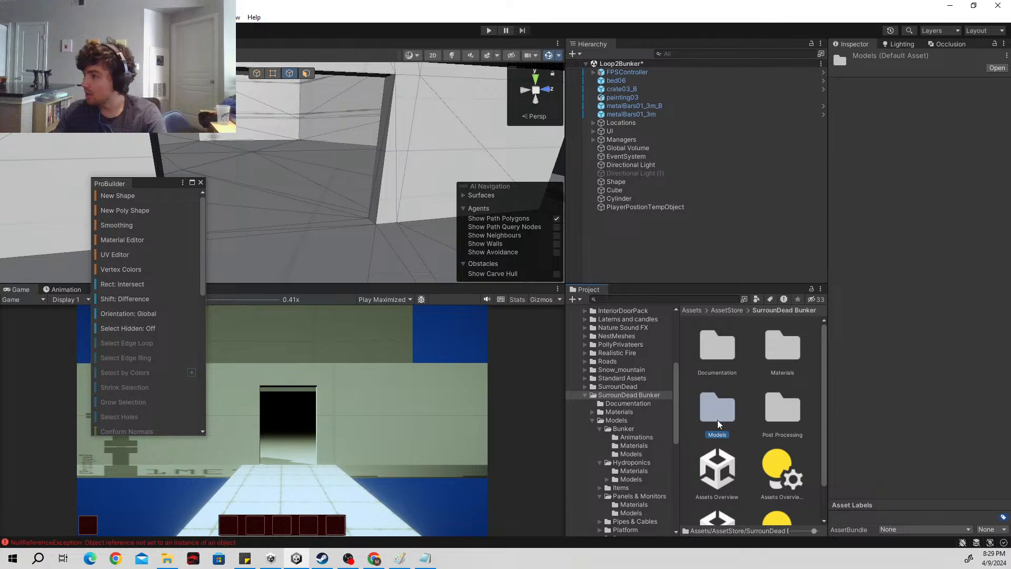
double_click(720, 417)
scroll(747, 400, "down", 1)
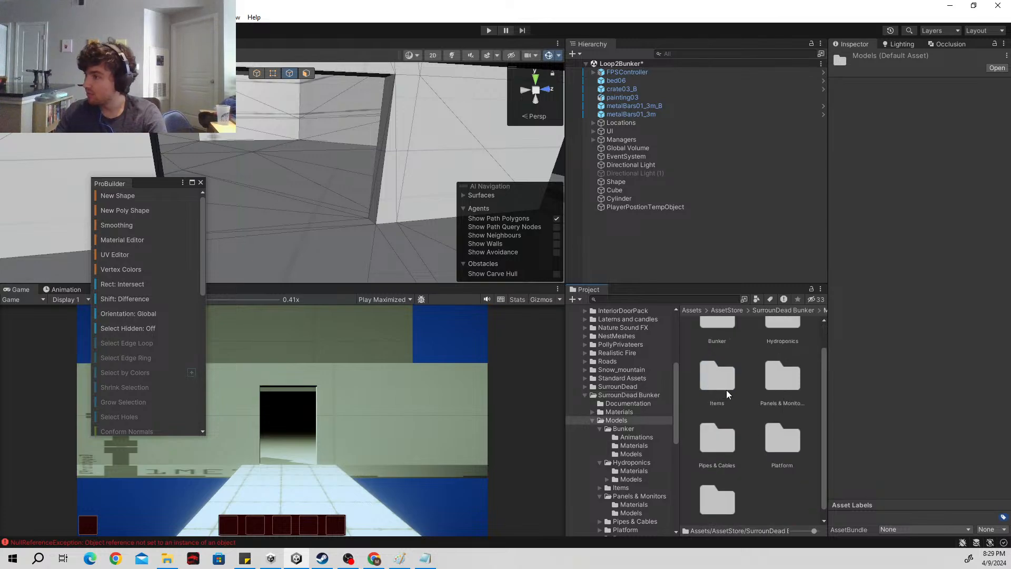
left_click(705, 383)
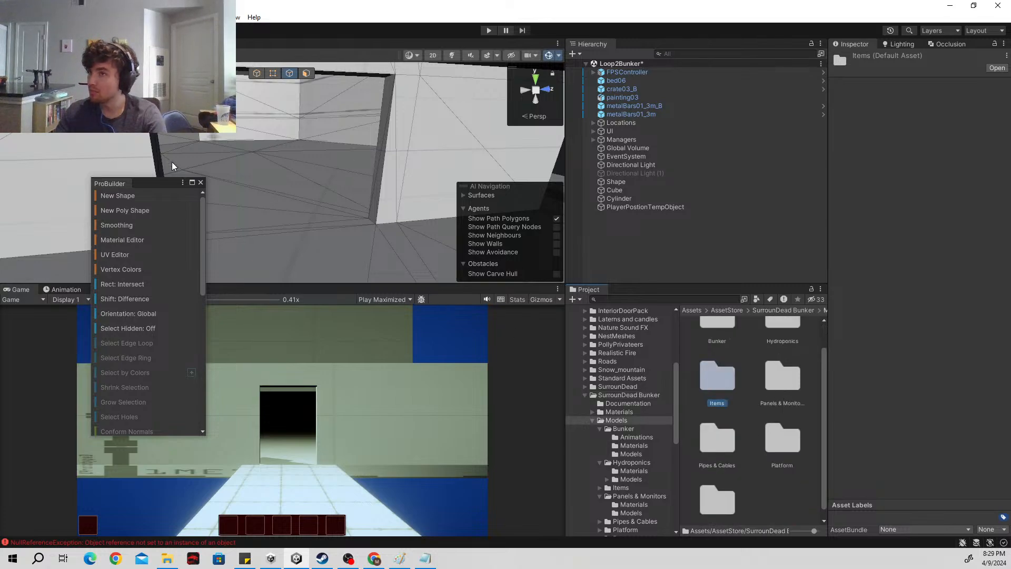
double_click(722, 382)
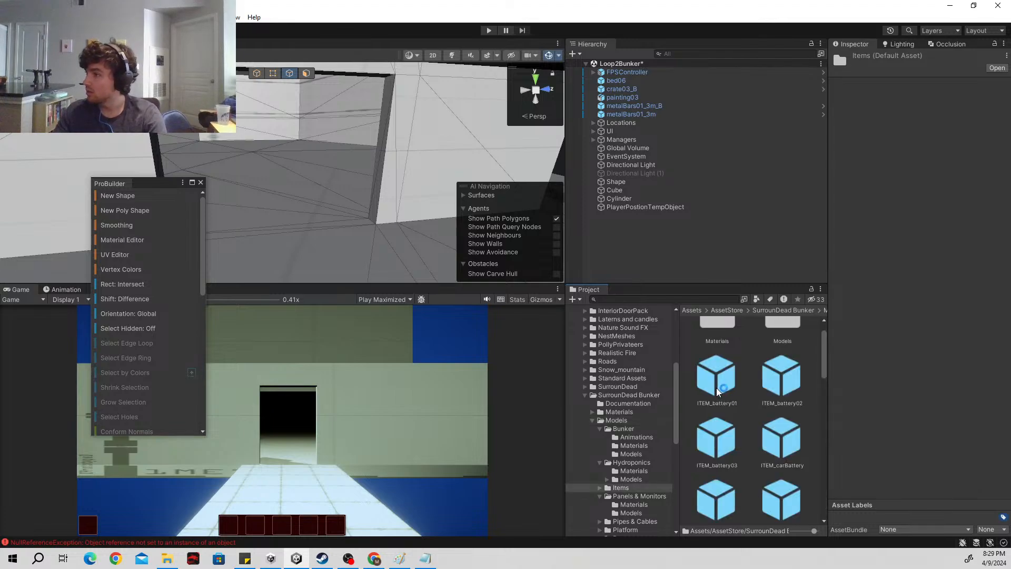
Step: Preview the item prefabs one after another, from ITEM_battery01 through the pill models to ITEM_toiletPaper_D
left_click(733, 382)
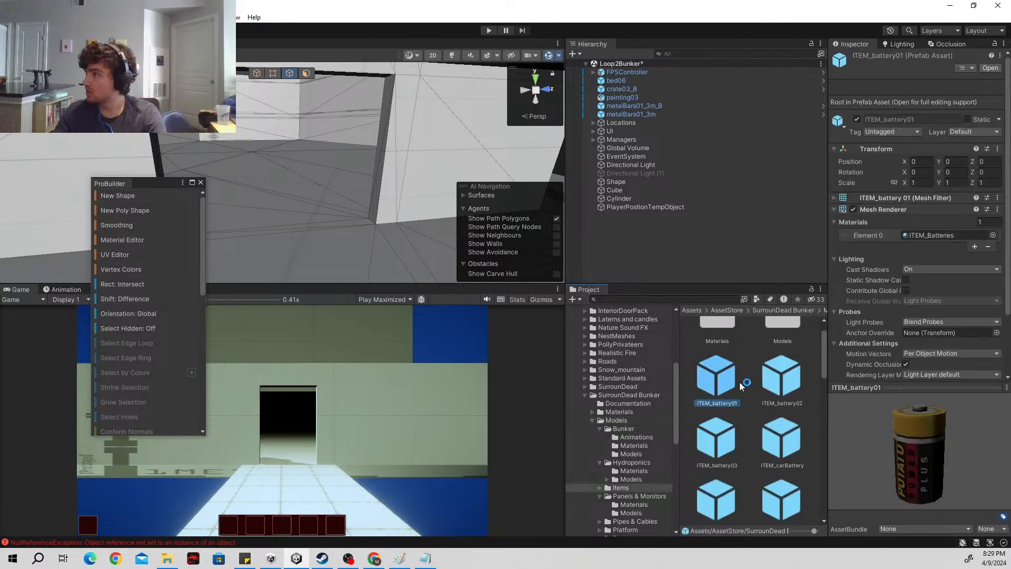
left_click(780, 383)
key("Down")
key("Down")
key("Down")
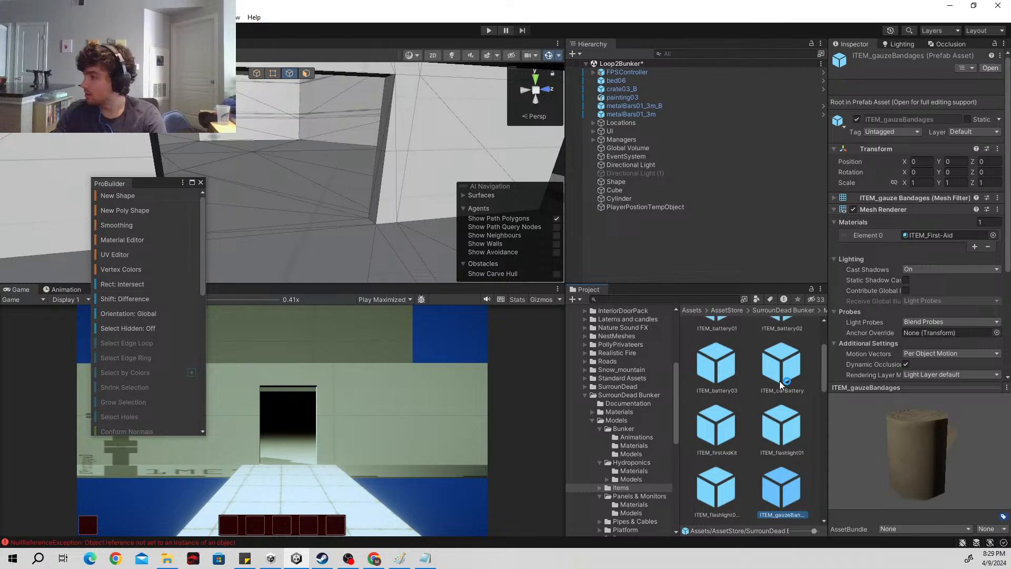
key("Left")
key("Down")
key("Down")
key("Down")
key("Down")
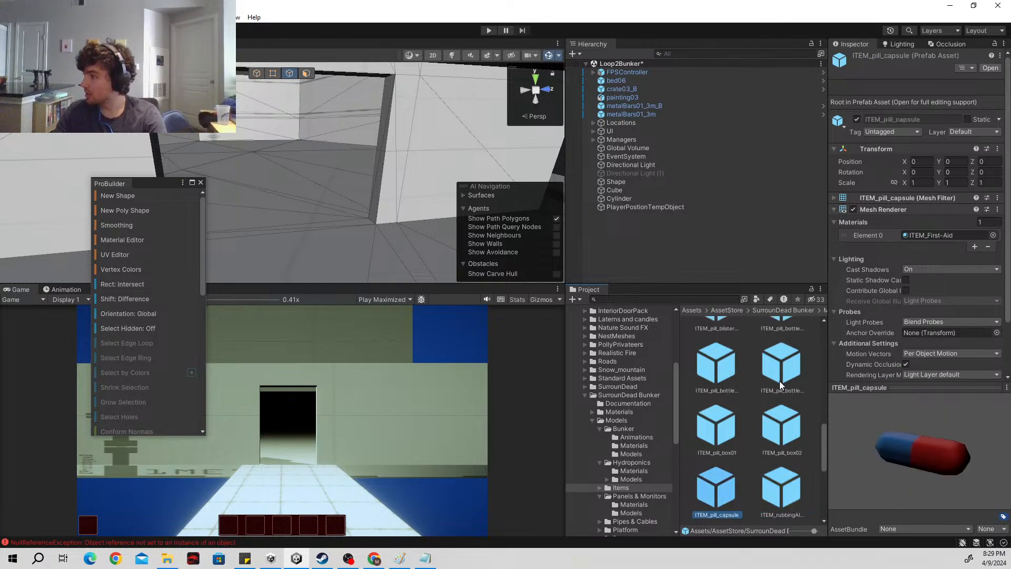
key("Up")
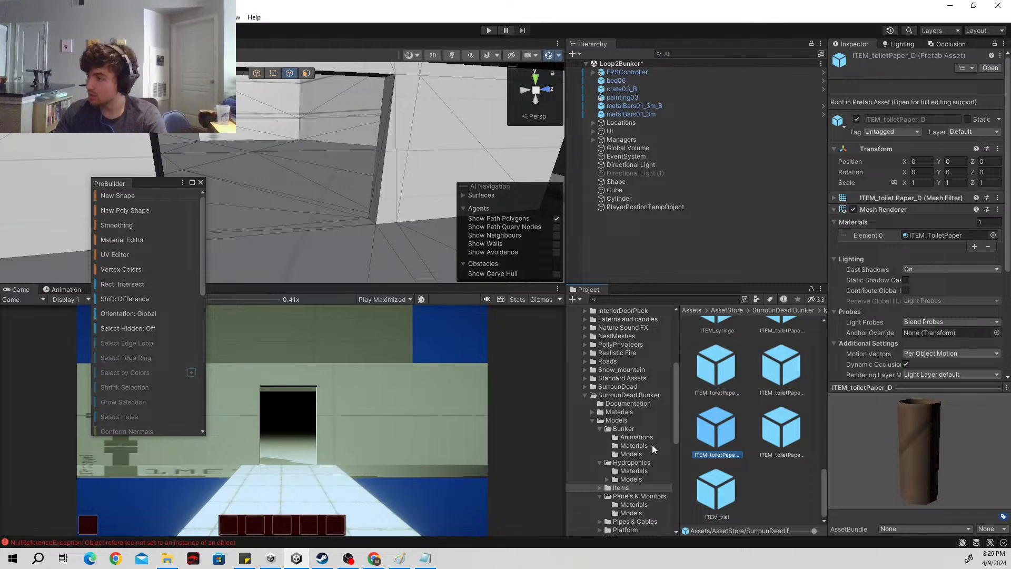
Step: Check the Panels & Monitors and Platform folders of SurrounDead Bunker, ending in the Pipes & Cables folder
scroll(650, 463, "down", 1)
left_click(639, 465)
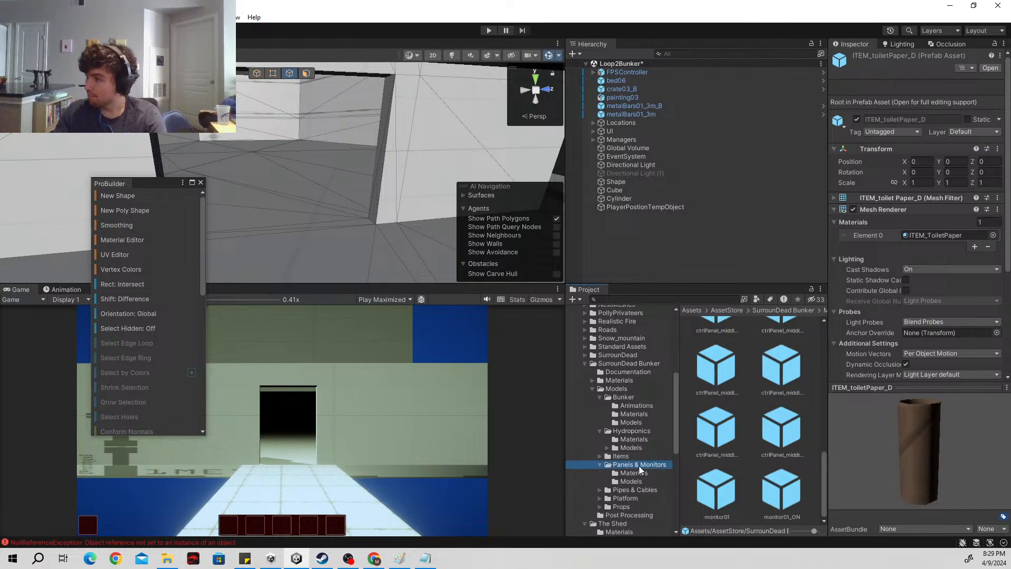
left_click(636, 481)
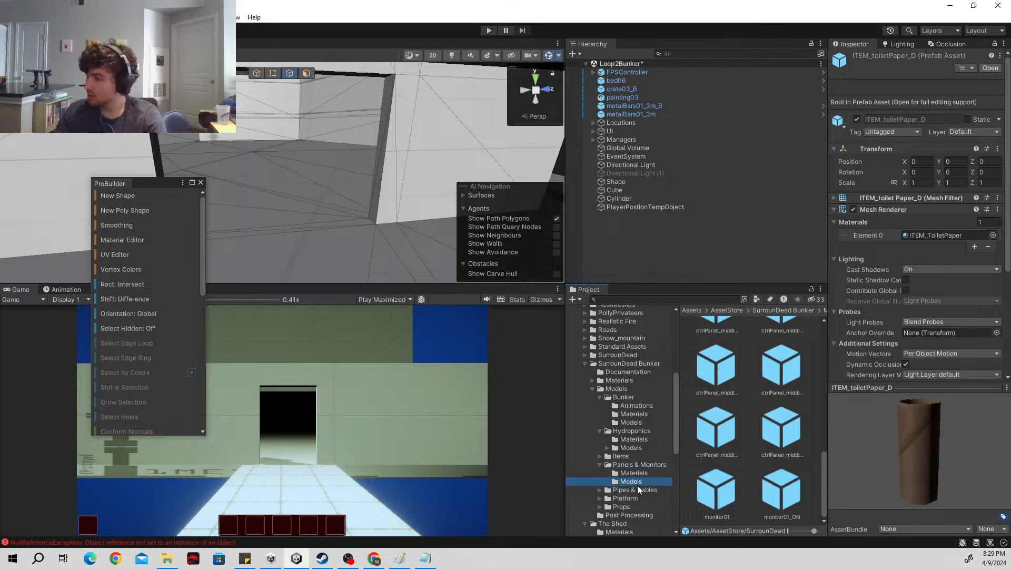
left_click(642, 489)
left_click(640, 497)
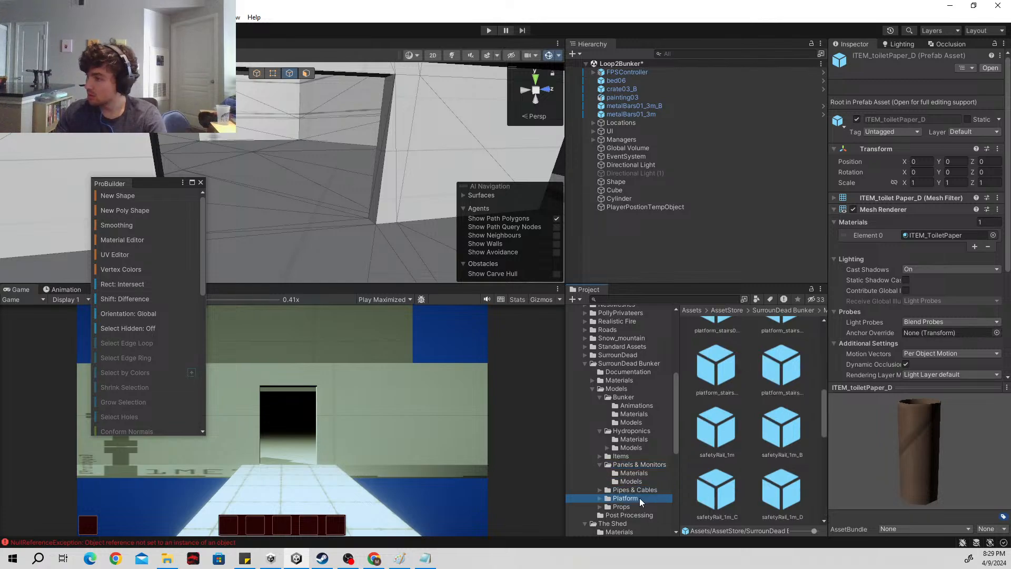
left_click(646, 490)
scroll(732, 375, "up", 3)
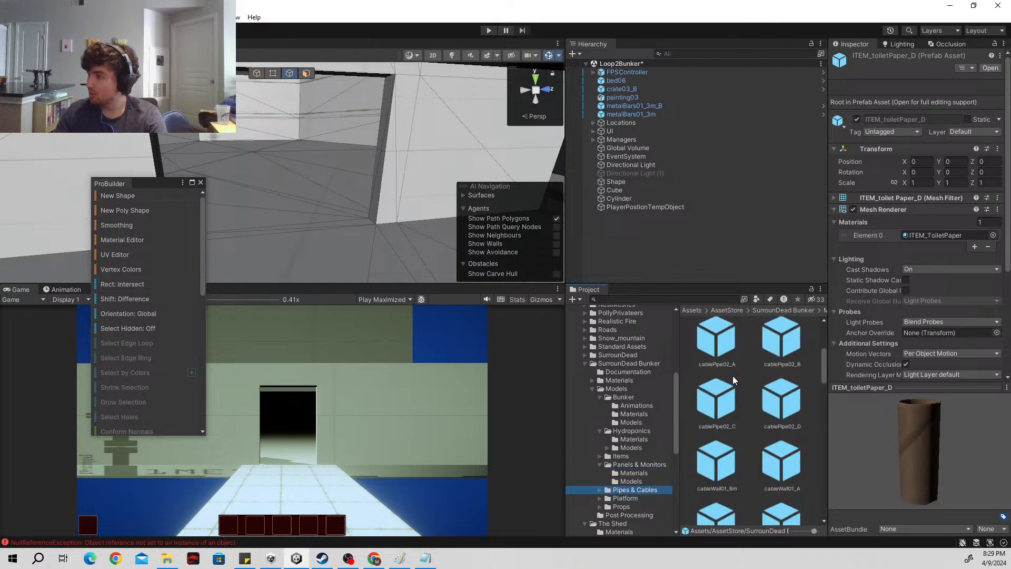
Step: Preview the floor and pipe cable prefabs in the Pipes & Cables folder, starting with cableFloor01_A
left_click(717, 367)
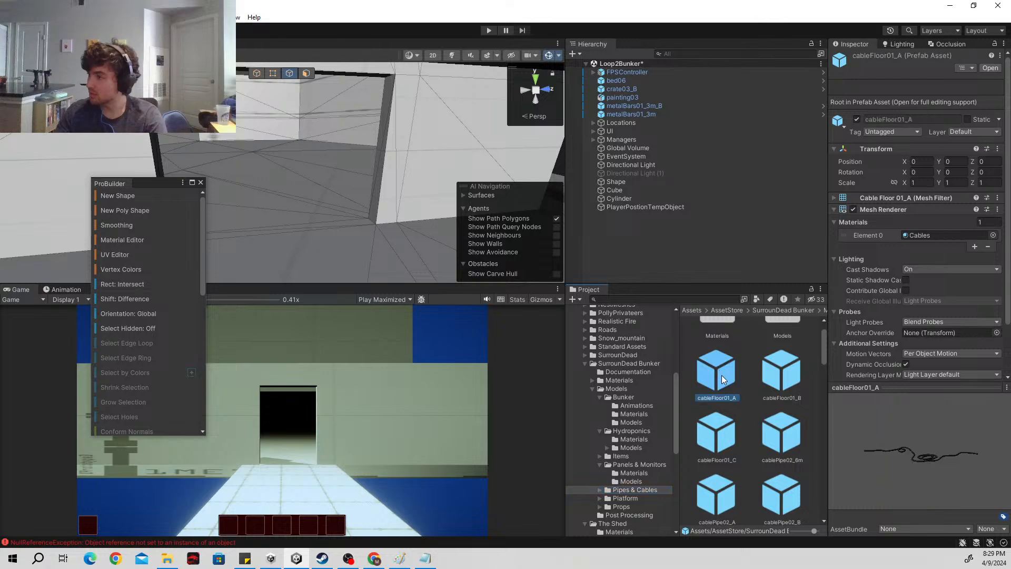
left_click(775, 405)
key("Right")
key("Right")
key("Right")
key("Right")
key("Right")
key("Right")
key("Right")
key("Right")
key("Right")
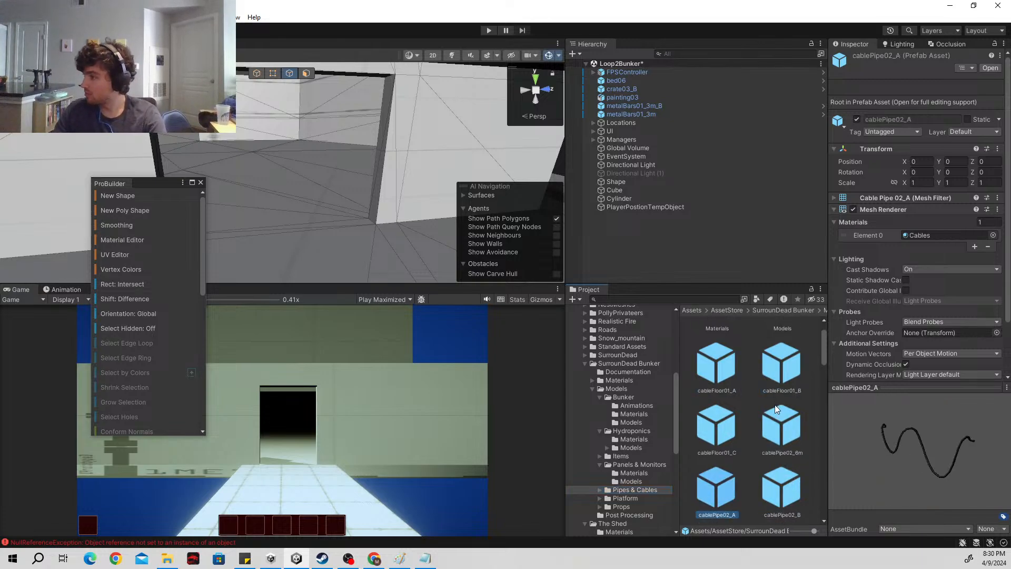
Step: Preview the remaining Pipes & Cables prefabs, including pipe01_X, down to pipe03_X and pipe03_valve01
key("Down")
key("Down")
key("Down")
key("Down")
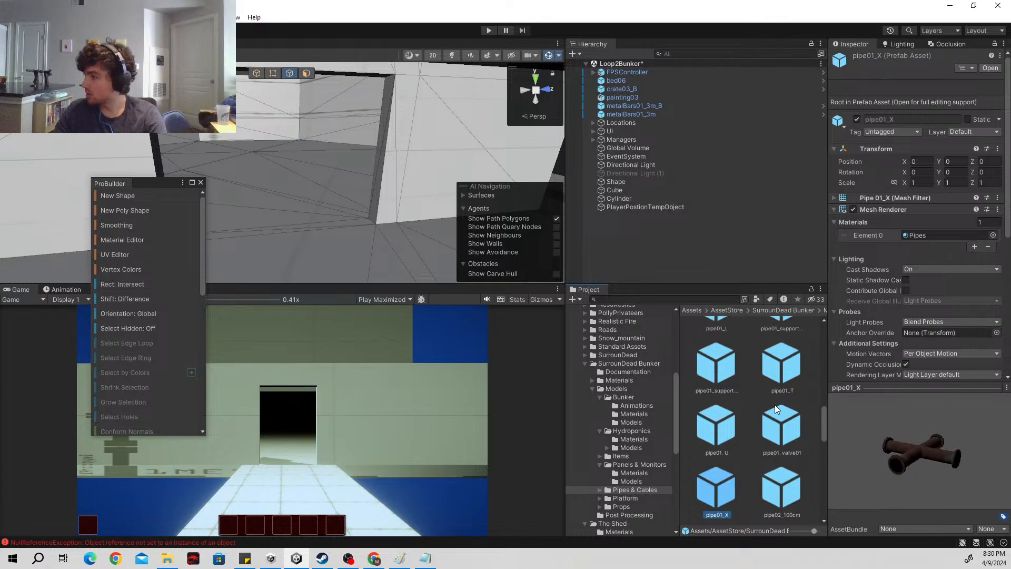
key("Right")
key("Down")
key("Down")
key("Down")
key("Down")
key("Down")
key("Down")
key("Down")
key("Down")
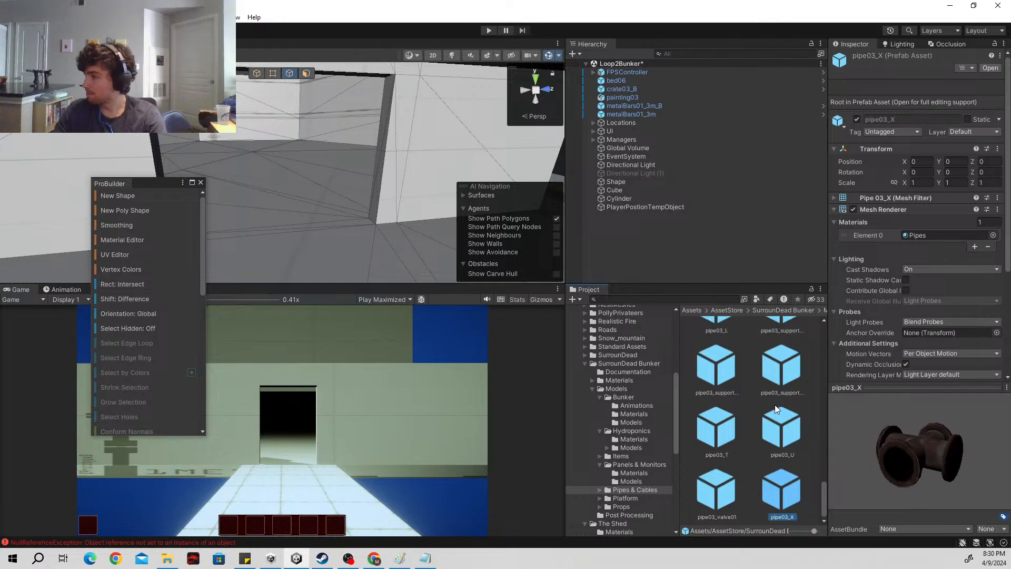
key("Left")
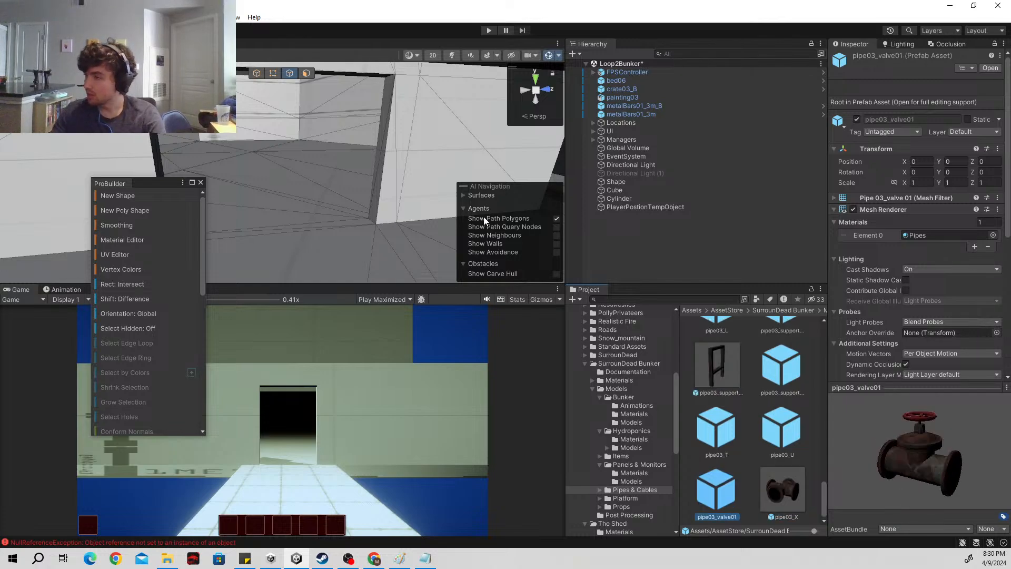
Step: Switch to the original SurrounDead asset pack and open its Models folder
left_click(633, 355)
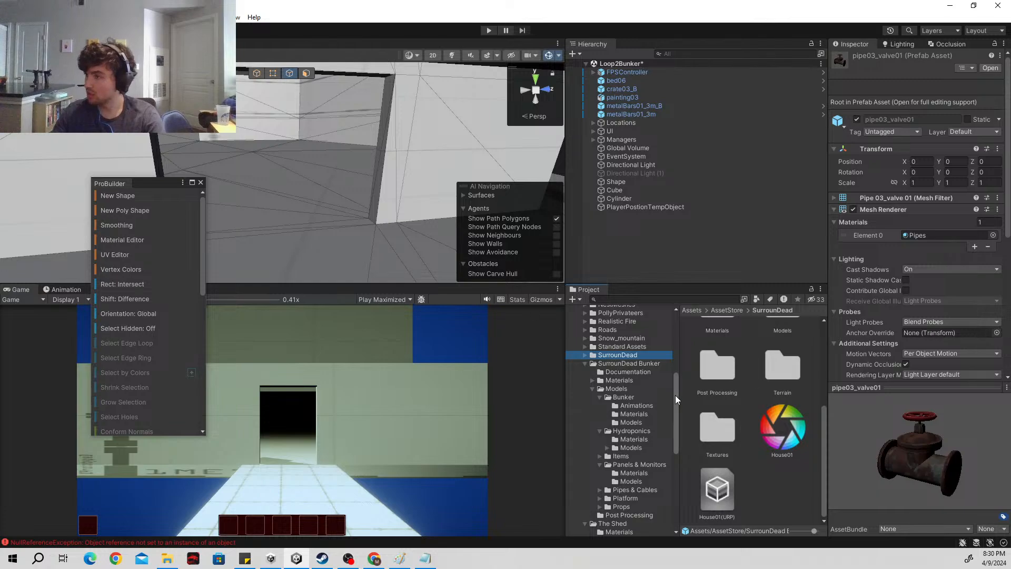
scroll(745, 385, "up", 4)
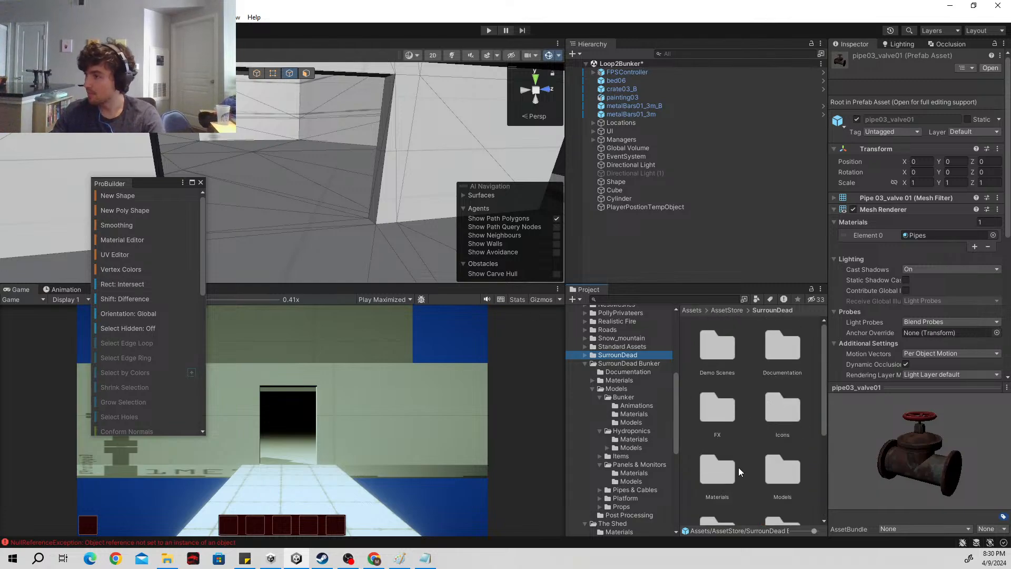
scroll(758, 458, "down", 1)
scroll(732, 447, "down", 2)
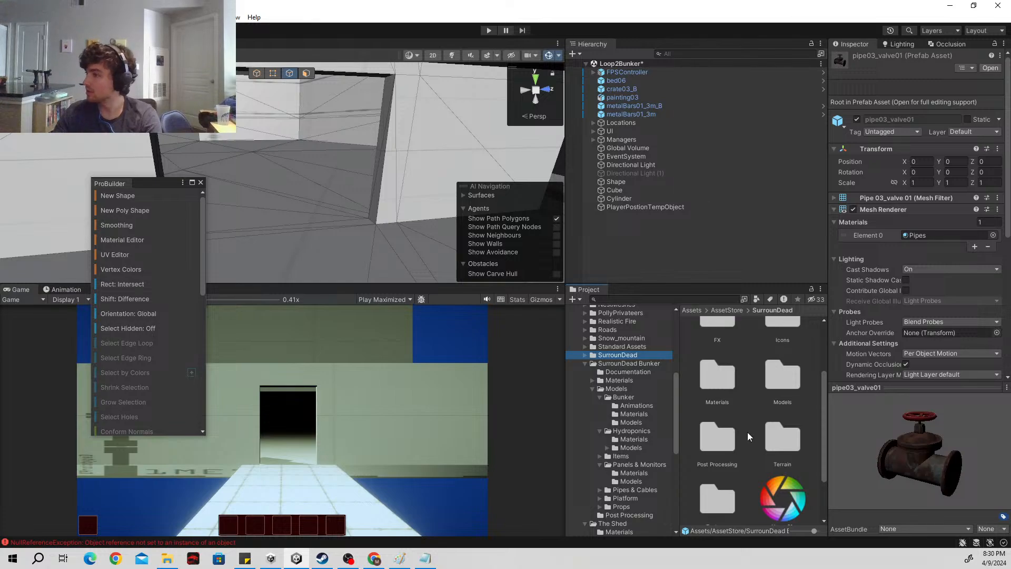
double_click(789, 374)
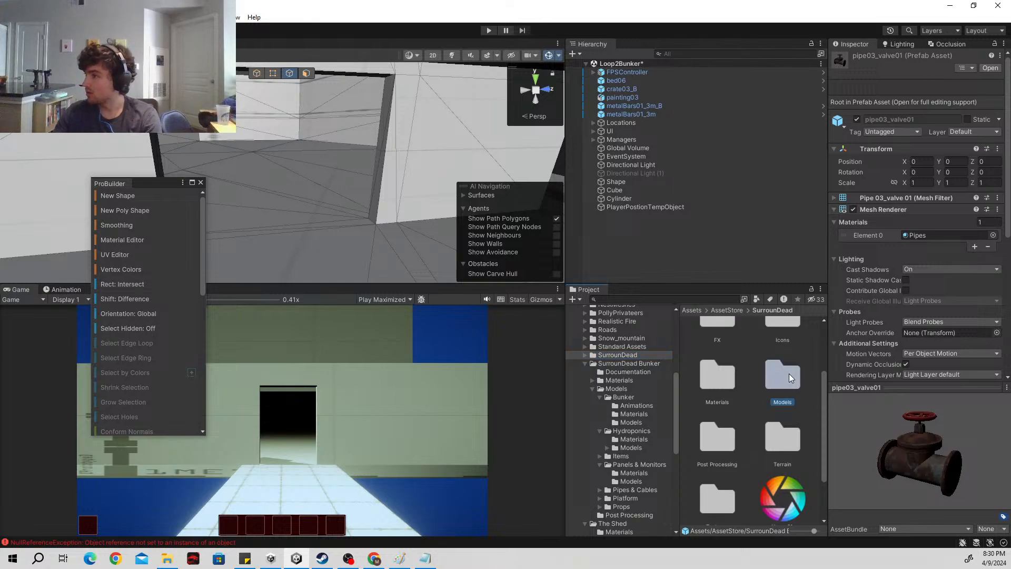
Step: Look over the SurrounDead model categories and open the Interior folder to examine its furniture prefabs
scroll(791, 451, "down", 4)
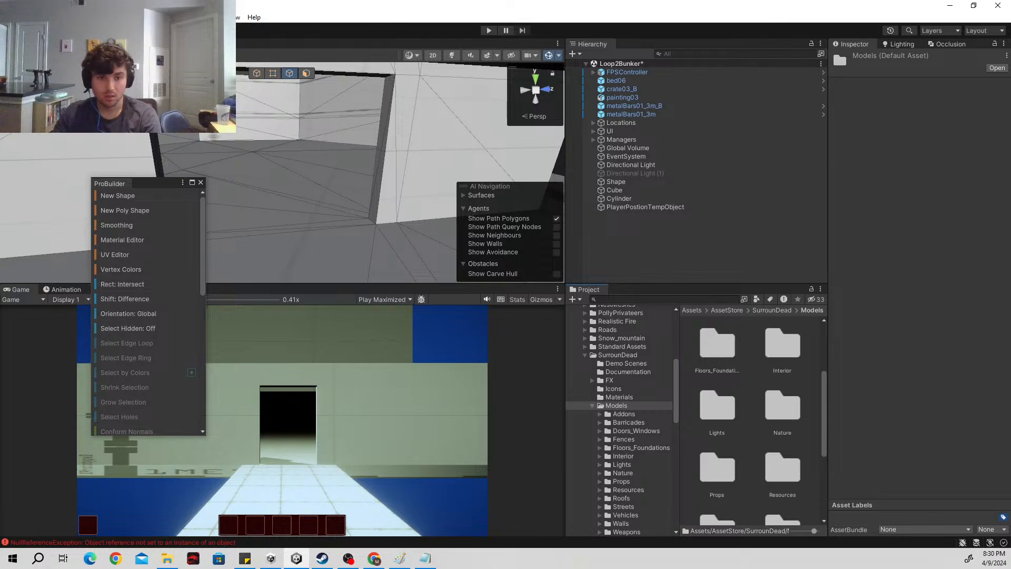
scroll(766, 408, "down", 2)
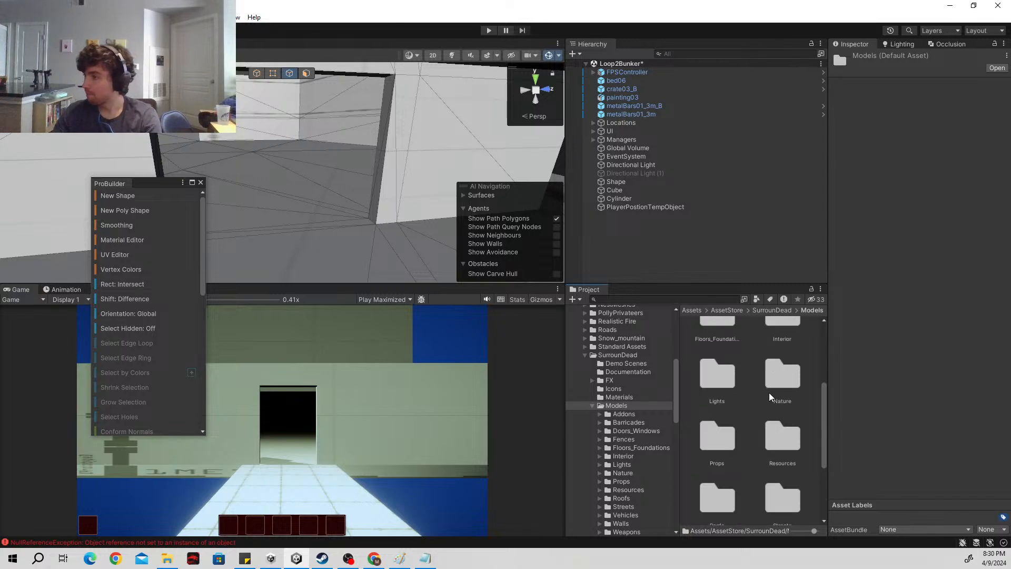
scroll(770, 427, "down", 1)
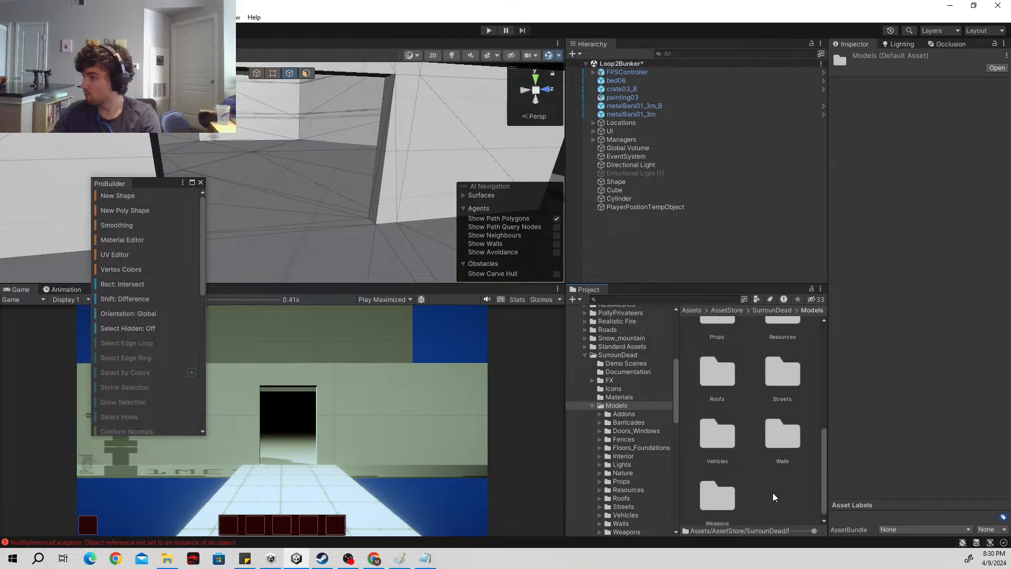
scroll(753, 447, "up", 2)
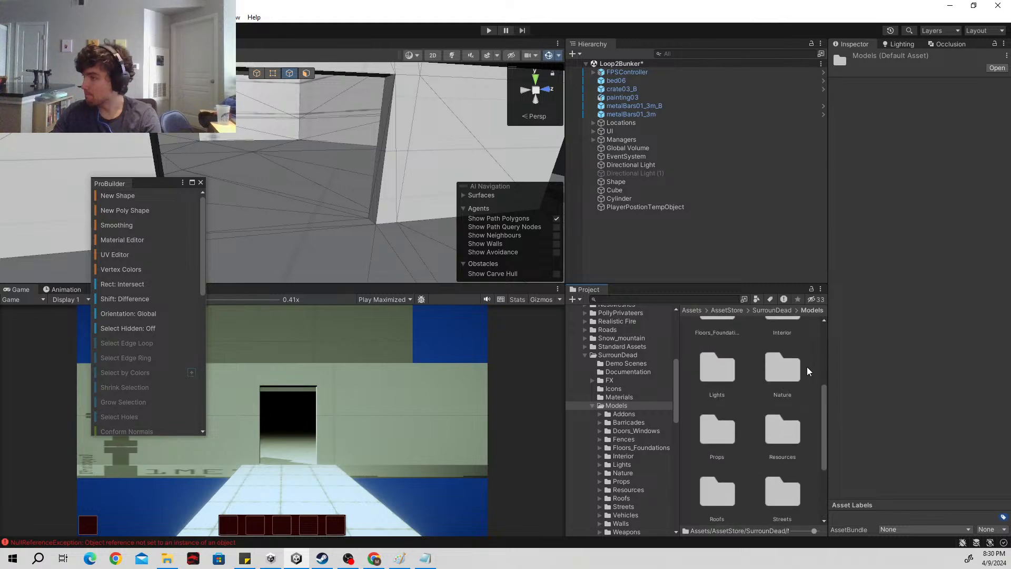
scroll(779, 358, "up", 1)
double_click(780, 352)
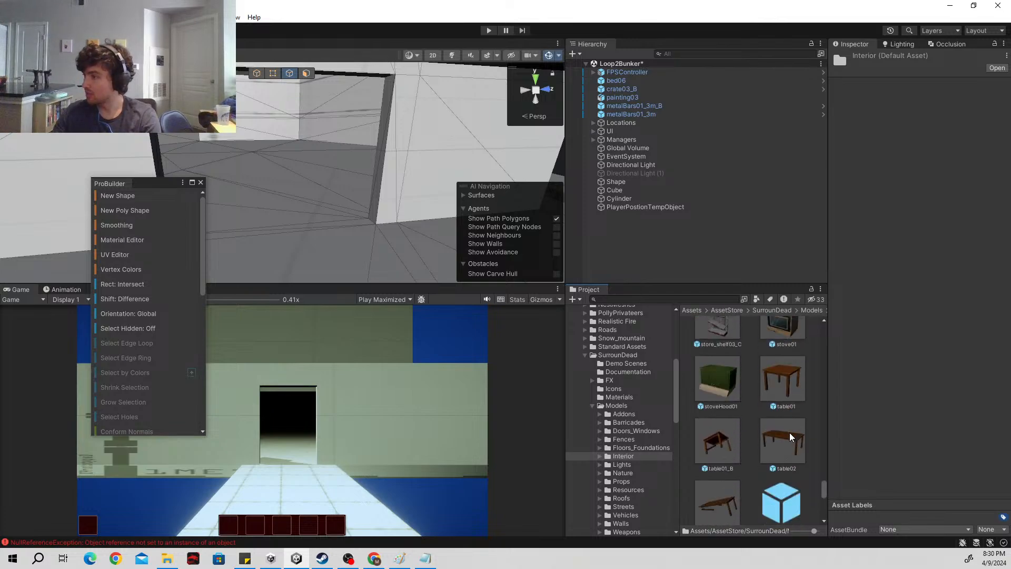
Step: Look through the remaining Interior prefabs and place the sofa01 prefab on the floor just inside the bunker doorway
scroll(790, 436, "down", 5)
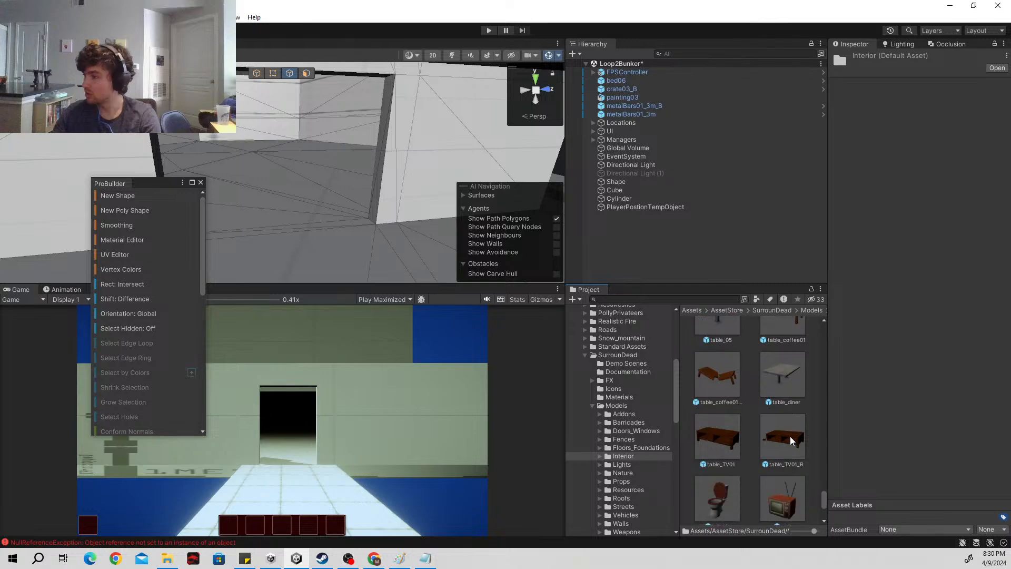
scroll(789, 440, "down", 1)
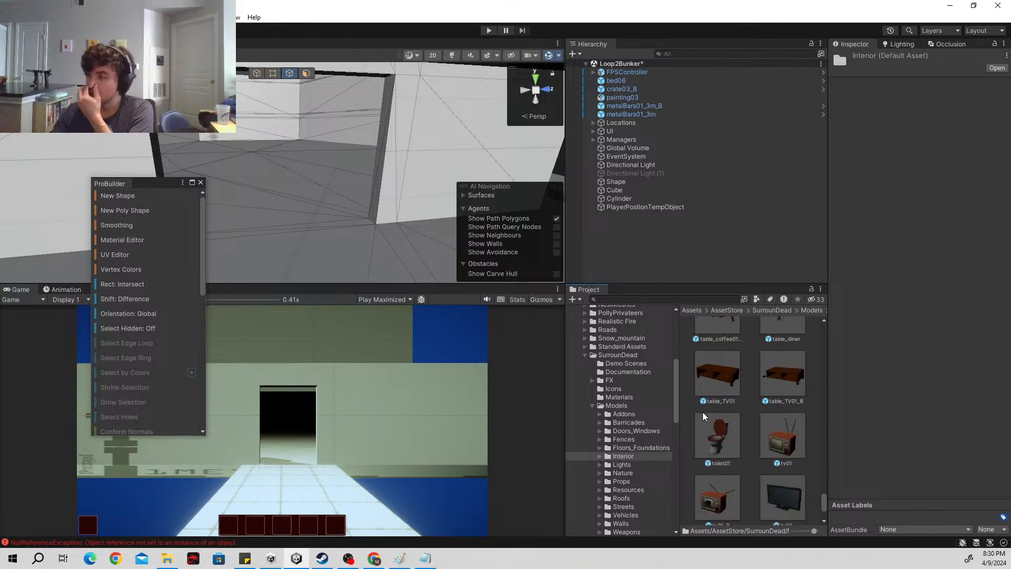
scroll(753, 444, "down", 2)
scroll(780, 469, "up", 8)
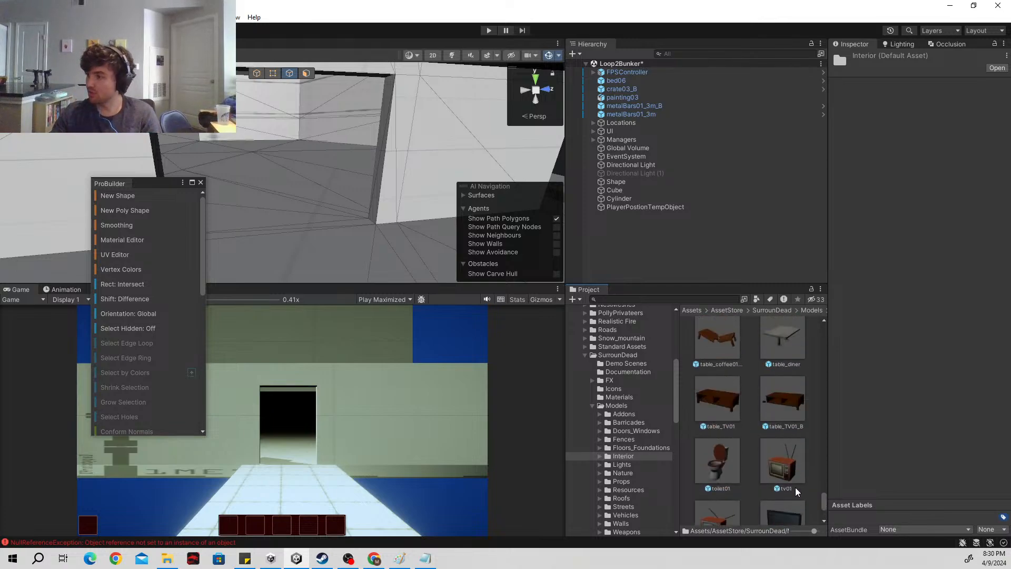
scroll(789, 479, "up", 4)
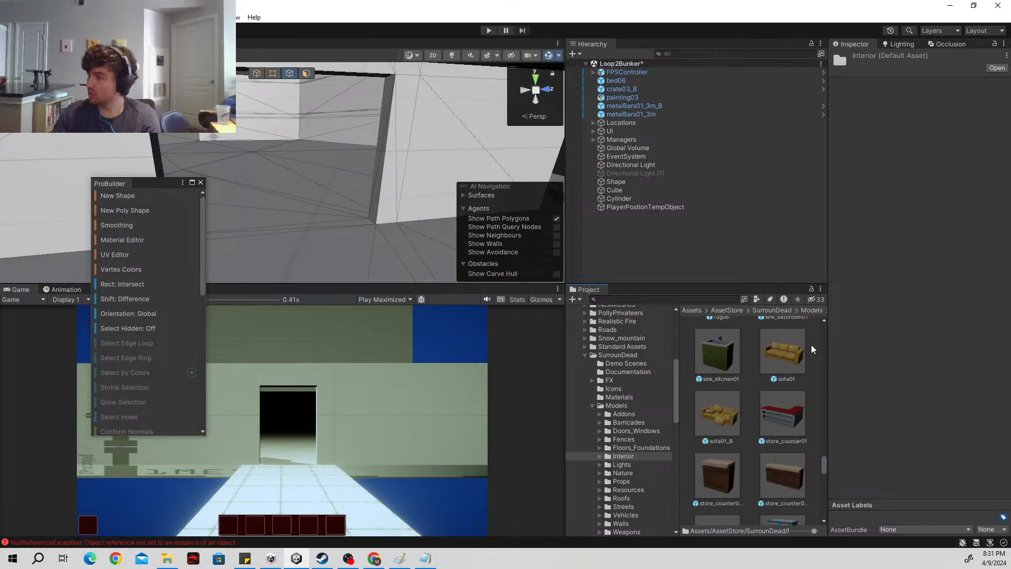
left_click_drag(789, 358, 287, 238)
right_click_drag(366, 214, 236, 152)
key("s")
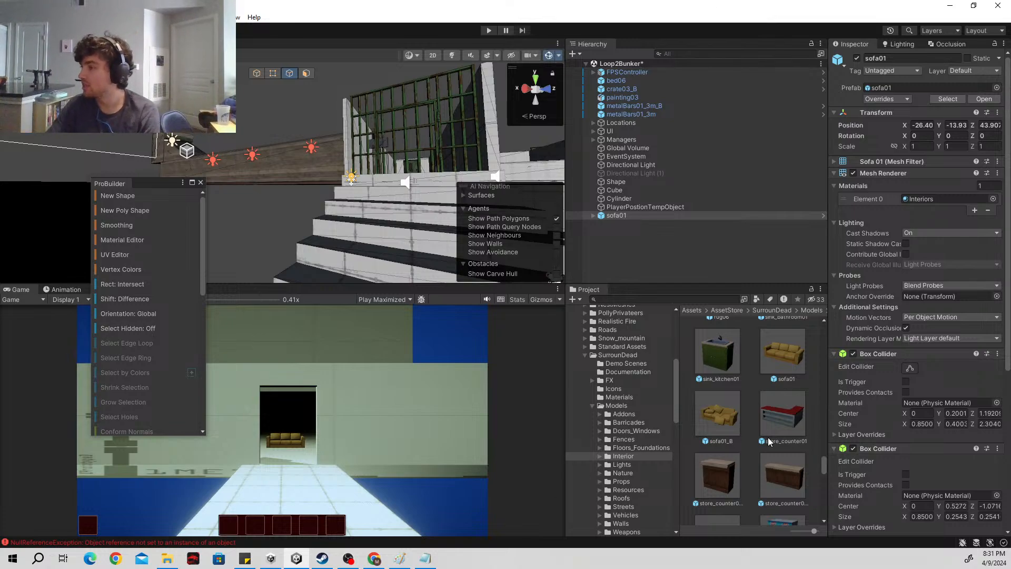
Step: Search the project assets for "plank" and look through the resulting debris, plank and texture assets
scroll(771, 431, "down", 2)
scroll(781, 446, "up", 5)
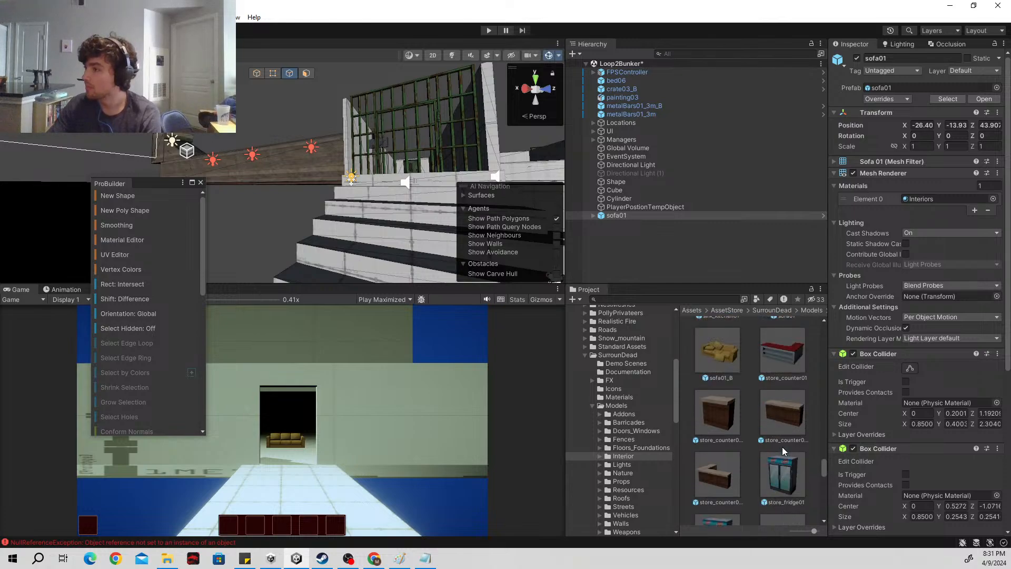
left_click(661, 294)
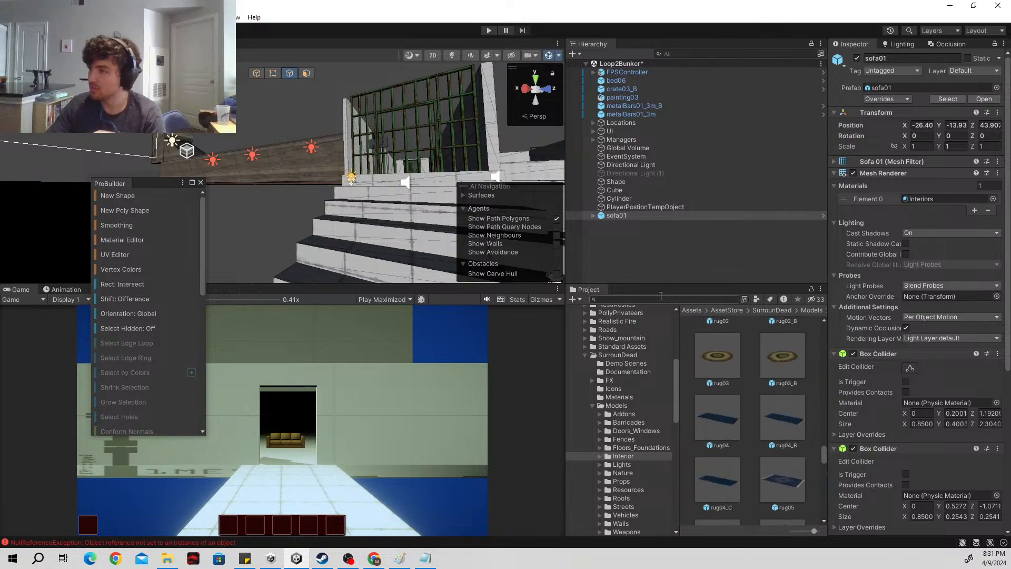
type("plank")
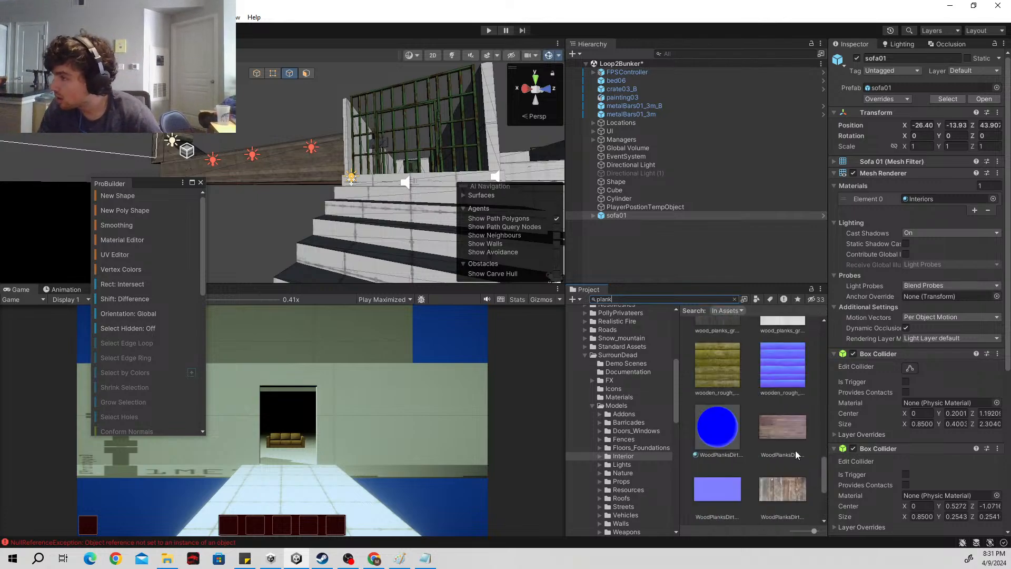
scroll(795, 450, "down", 5)
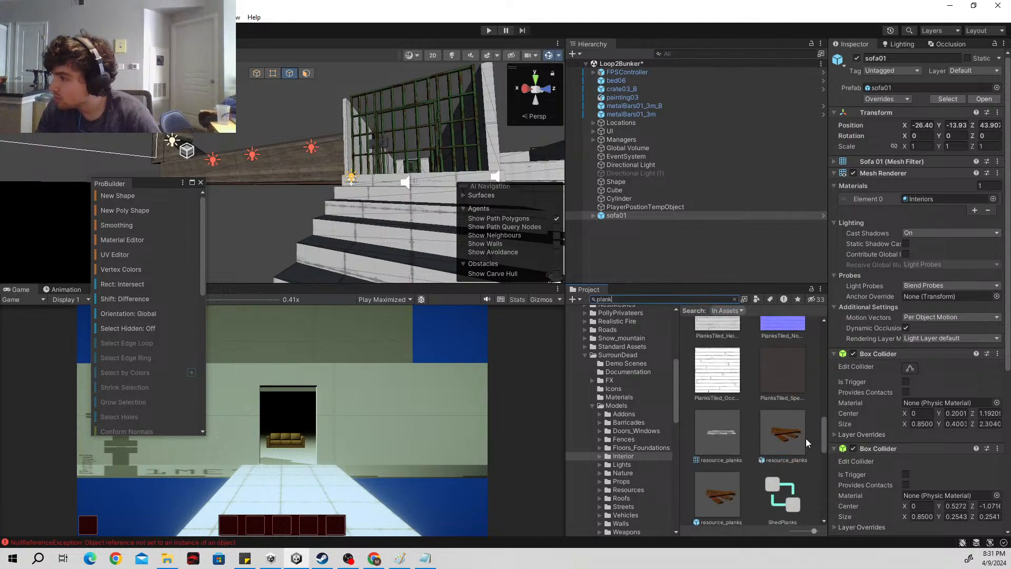
scroll(803, 442, "down", 2)
scroll(772, 422, "up", 5)
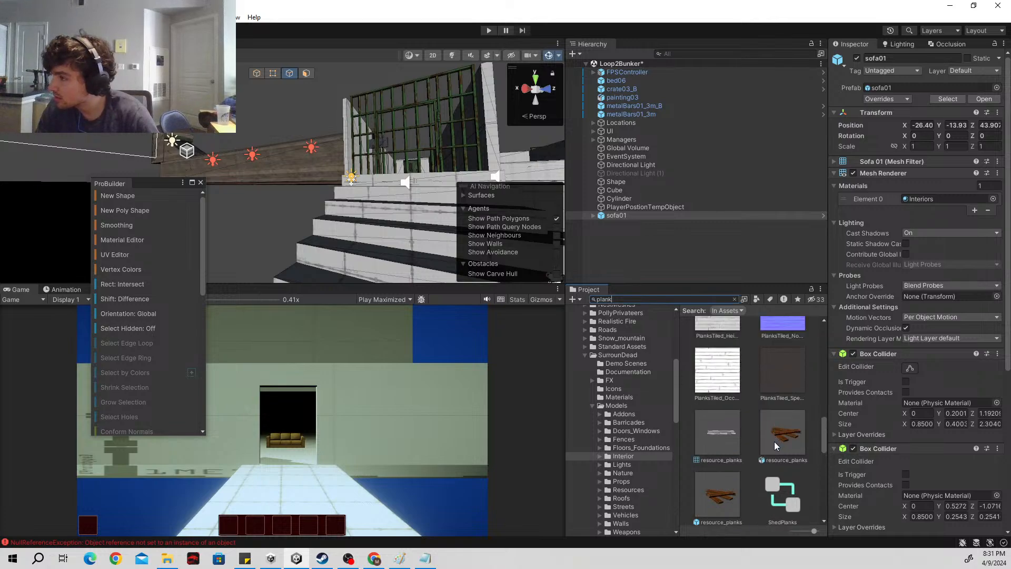
scroll(779, 450, "up", 3)
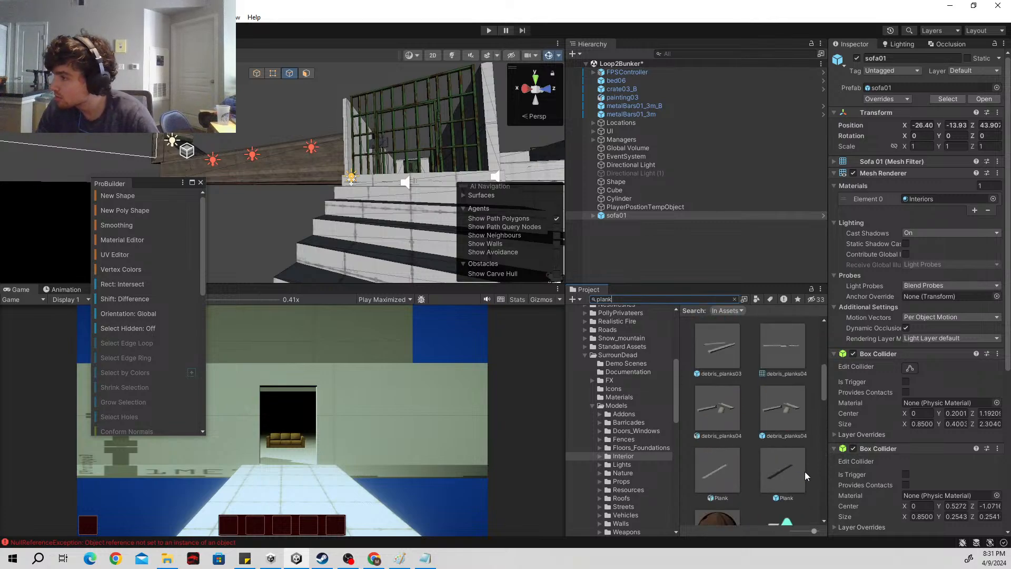
scroll(791, 470, "up", 4)
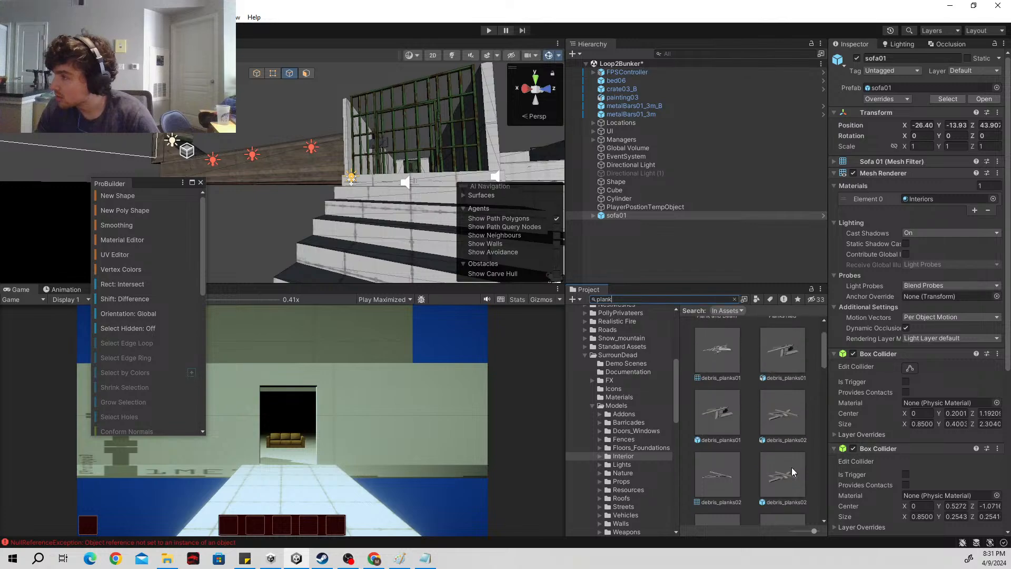
scroll(791, 466, "down", 5)
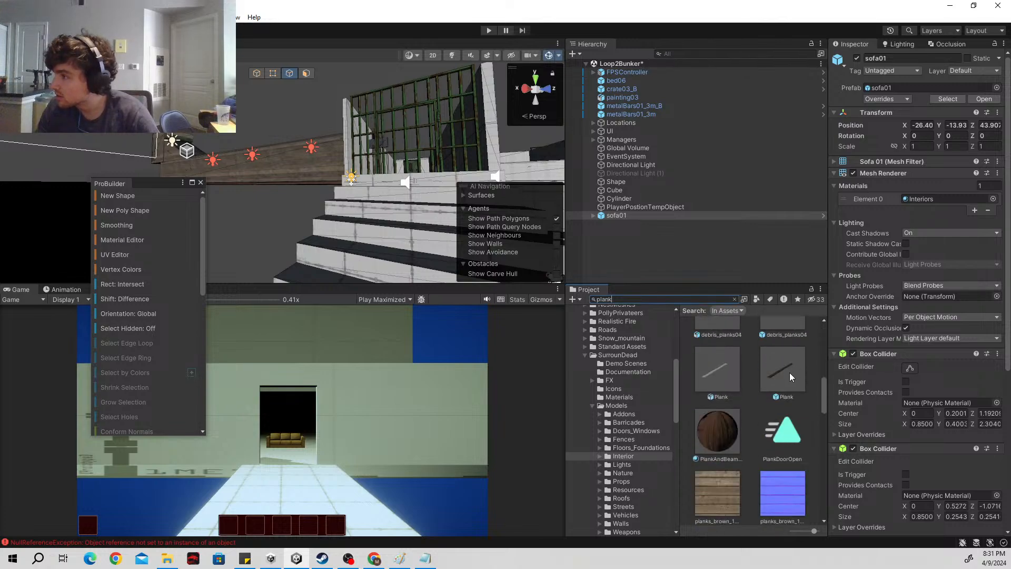
scroll(783, 395, "down", 2)
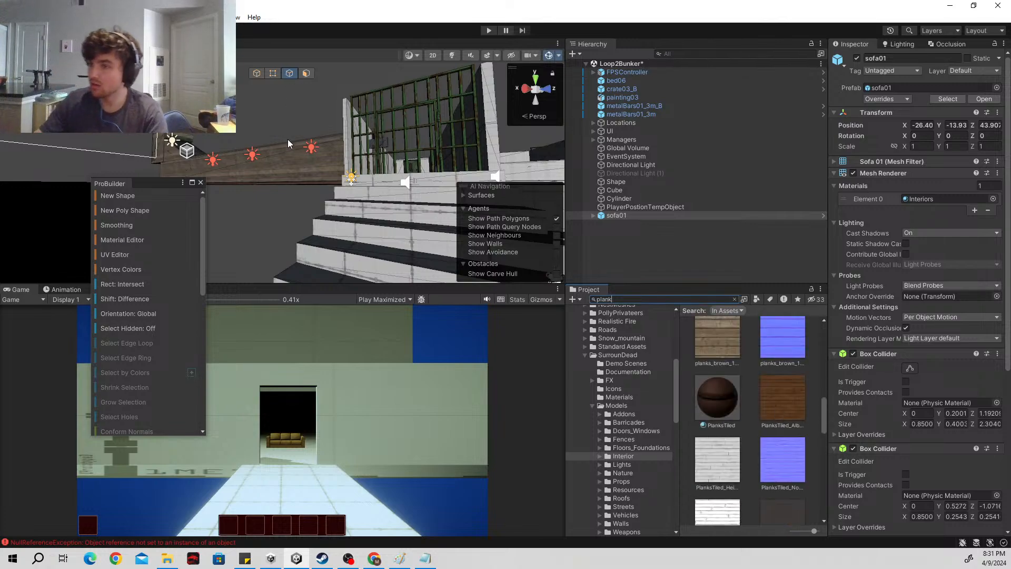
Step: Consult the bunker floor plan in Paint, return to Unity and delete sofa01 from the scene
right_click_drag(366, 153, 422, 215)
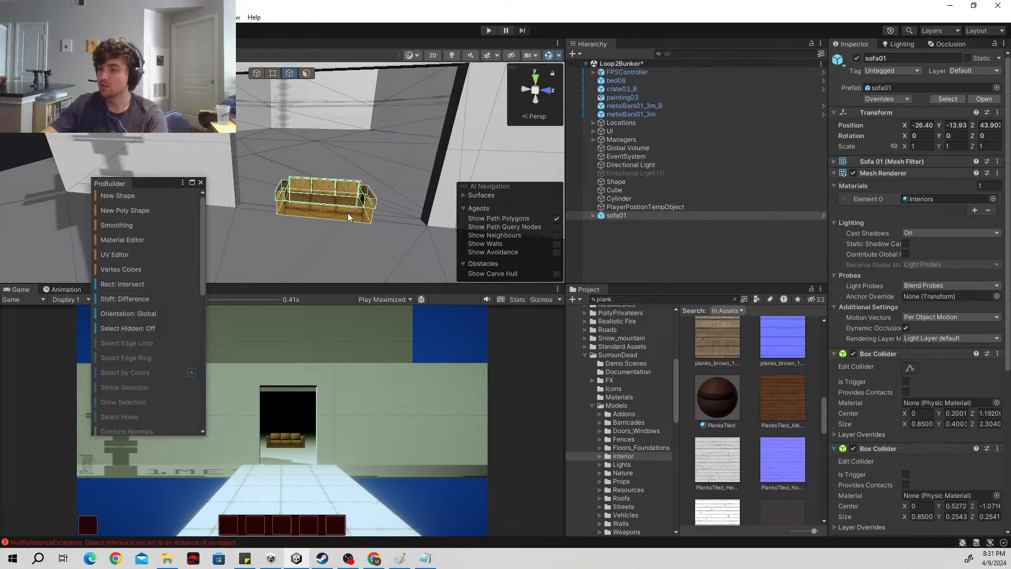
left_click(400, 558)
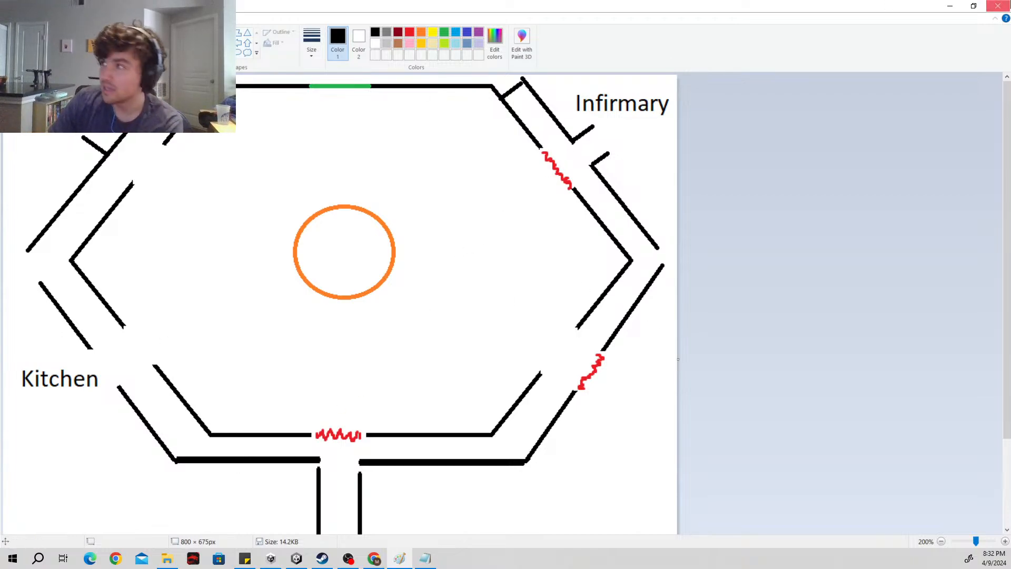
left_click(950, 6)
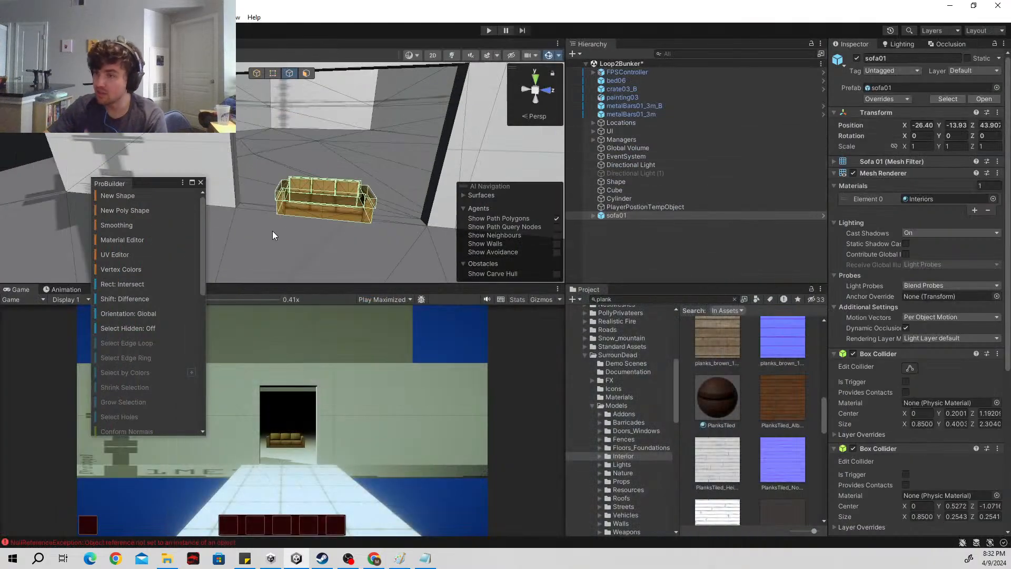
key("Delete")
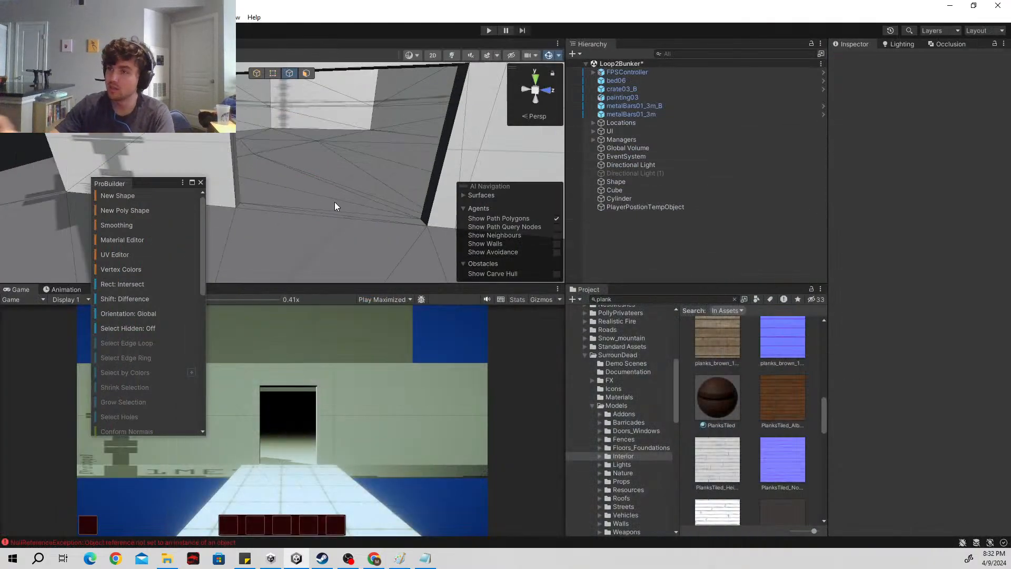
Step: Place the dark Plank prefab on the floor near the bunker doorway
scroll(757, 400, "up", 3)
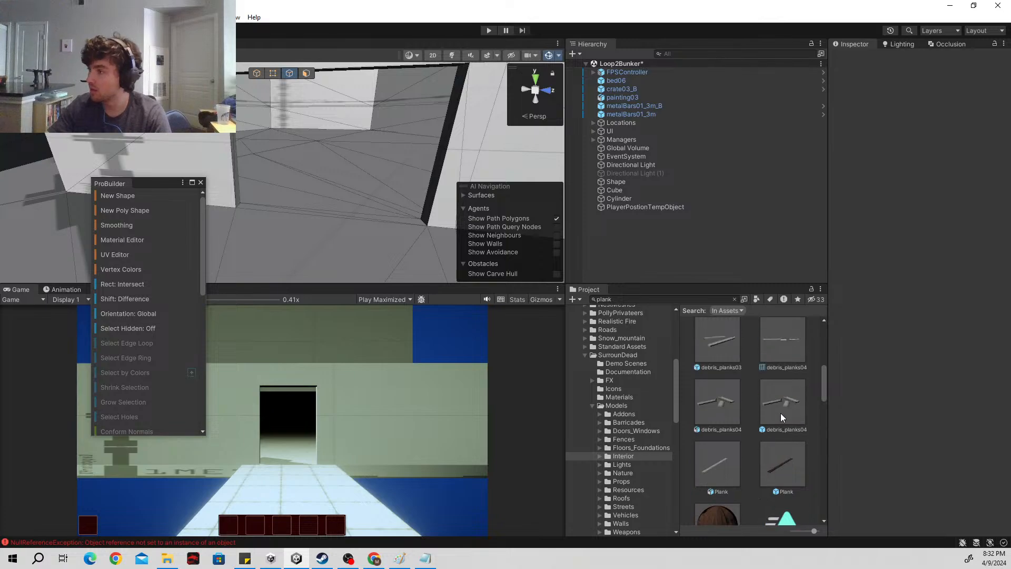
left_click_drag(788, 466, 311, 208)
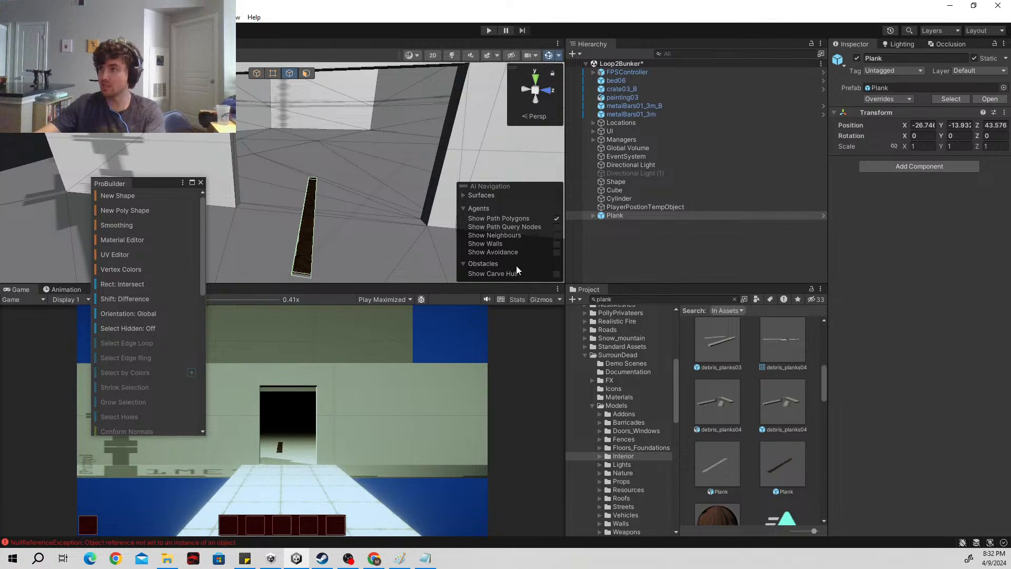
Step: Close the floating ProBuilder window and rearrange the layout with a wider Scene view and asset thumbnail area
left_click_drag(566, 266, 657, 266)
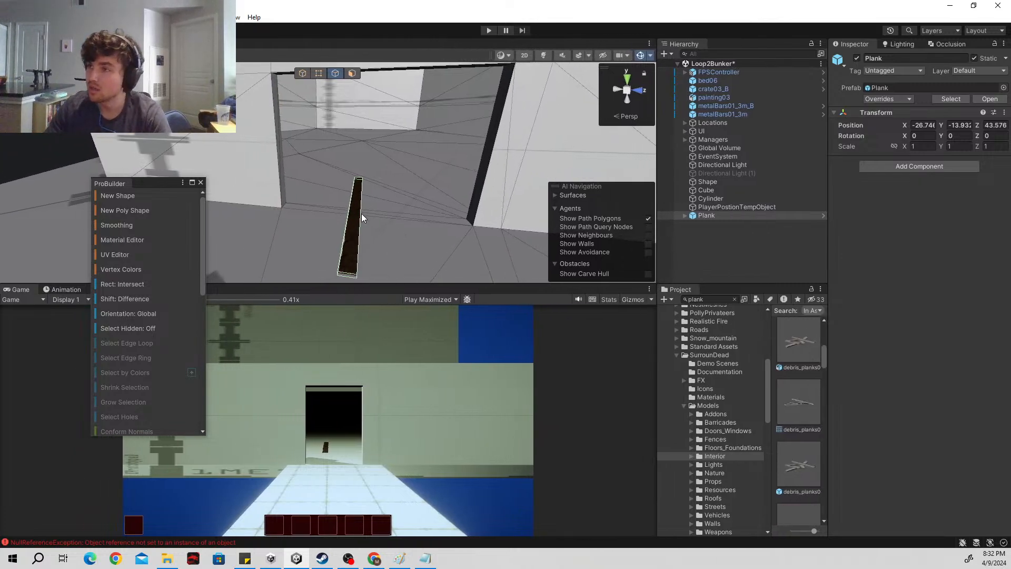
left_click(201, 182)
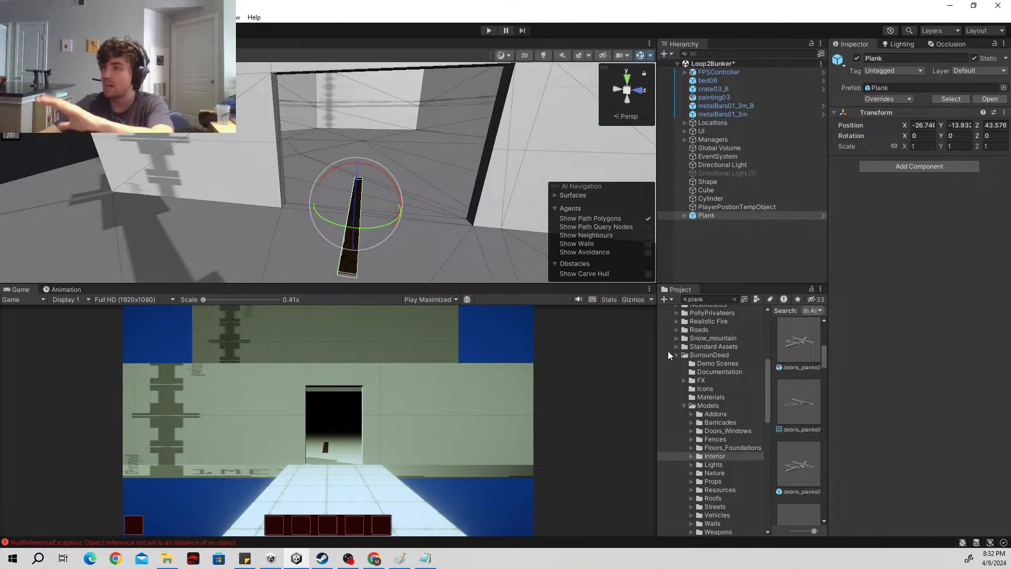
left_click_drag(772, 393, 752, 397)
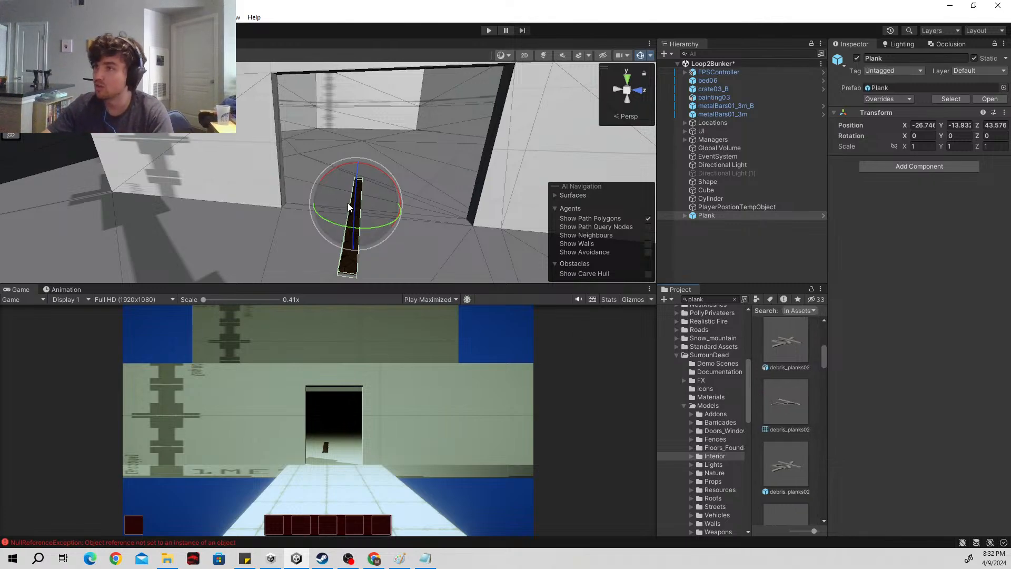
Step: Try to rotate the plank about 86° around the Y axis, and undo the rotation
left_click_drag(371, 228, 229, 191)
right_click_drag(498, 200, 398, 227)
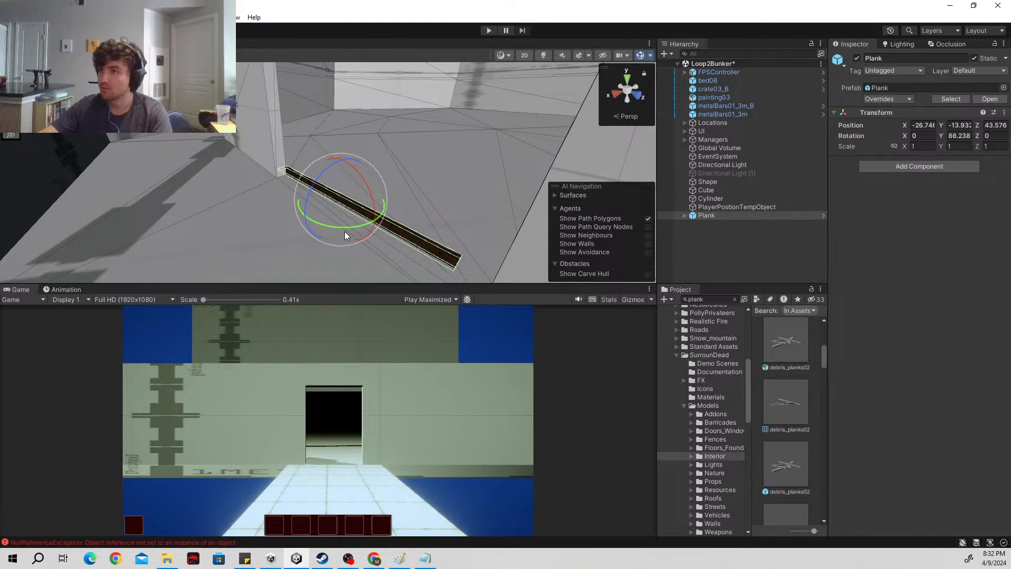
key("ctrl+z")
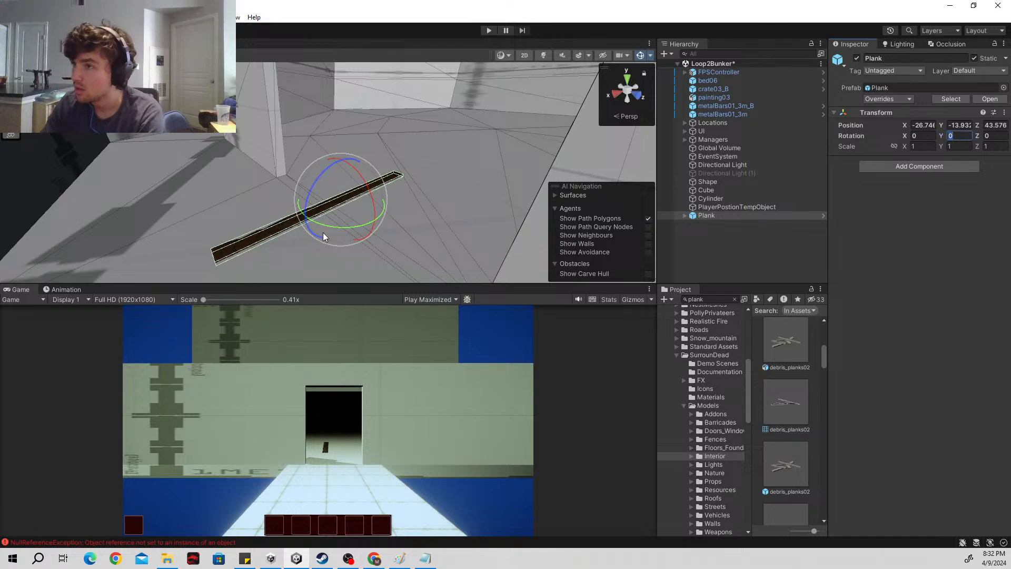
Step: Set the plank's Y rotation to 90
mouse_move(340, 232)
left_mouse_down()
mouse_move(326, 227)
mouse_move(339, 232)
left_mouse_up()
left_click(956, 135)
type("0")
key("Return")
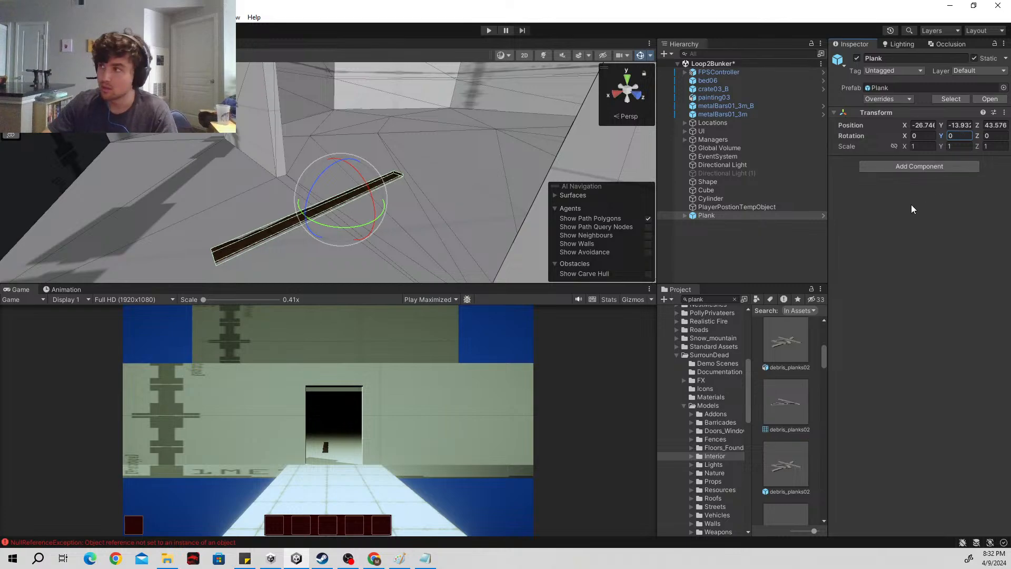
type("90")
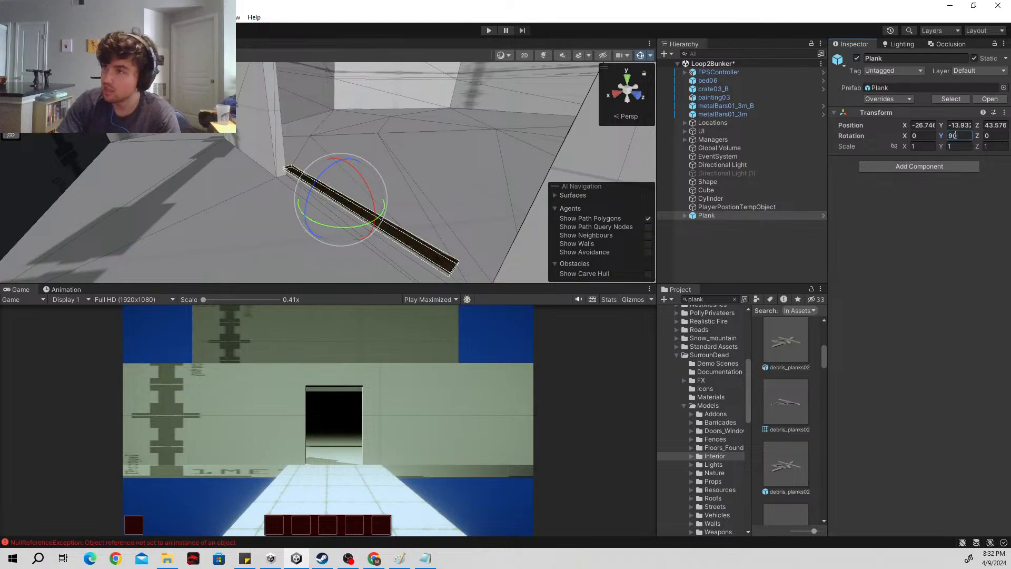
Step: Undo the freehand tilt of the plank and set its X rotation to exactly 90
left_click_drag(492, 98, 519, 145, "alt")
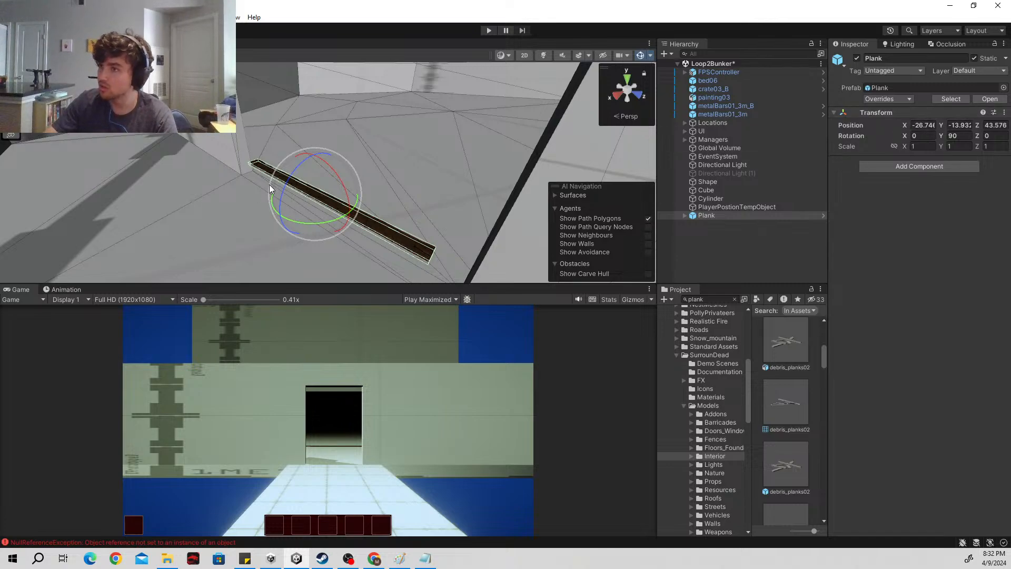
left_click_drag(291, 182, 295, 261)
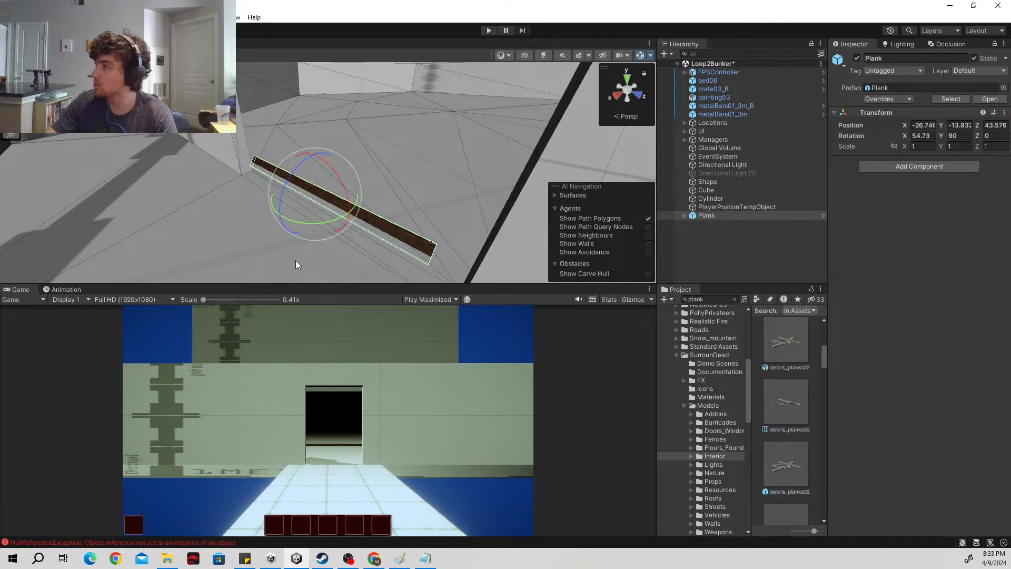
key("ctrl+z")
left_click(923, 133)
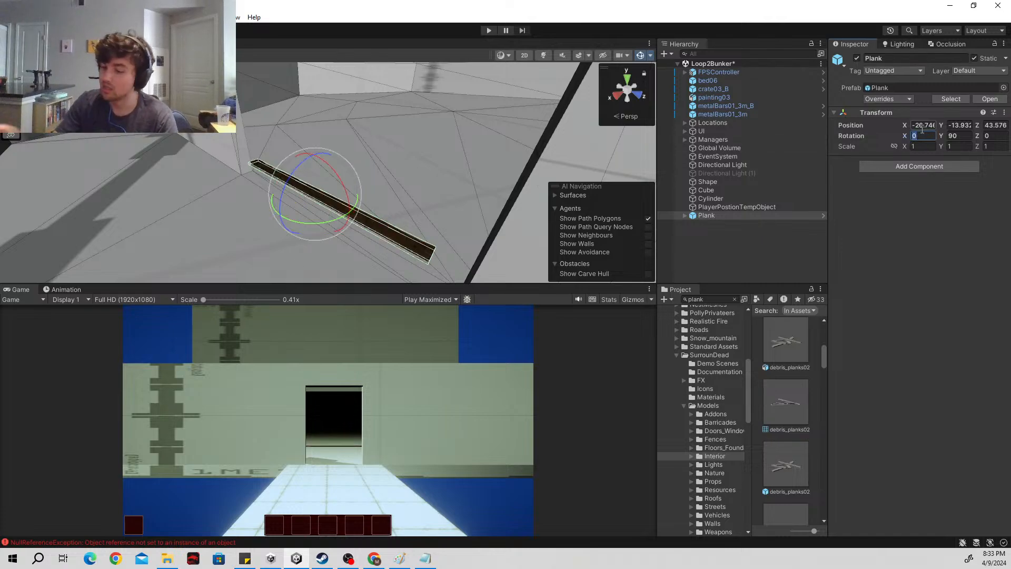
type("90")
Step: Raise the plank and place it flush across the front of the doorway at about X -26.04, Y -12.19, Z 44.02
right_click_drag(339, 212, 456, 161)
key("a")
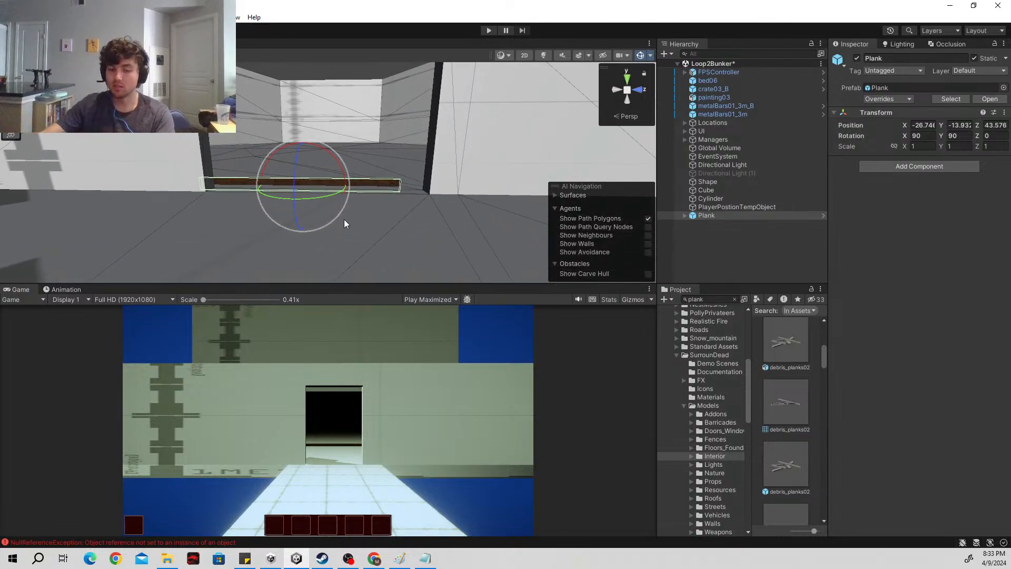
key("w")
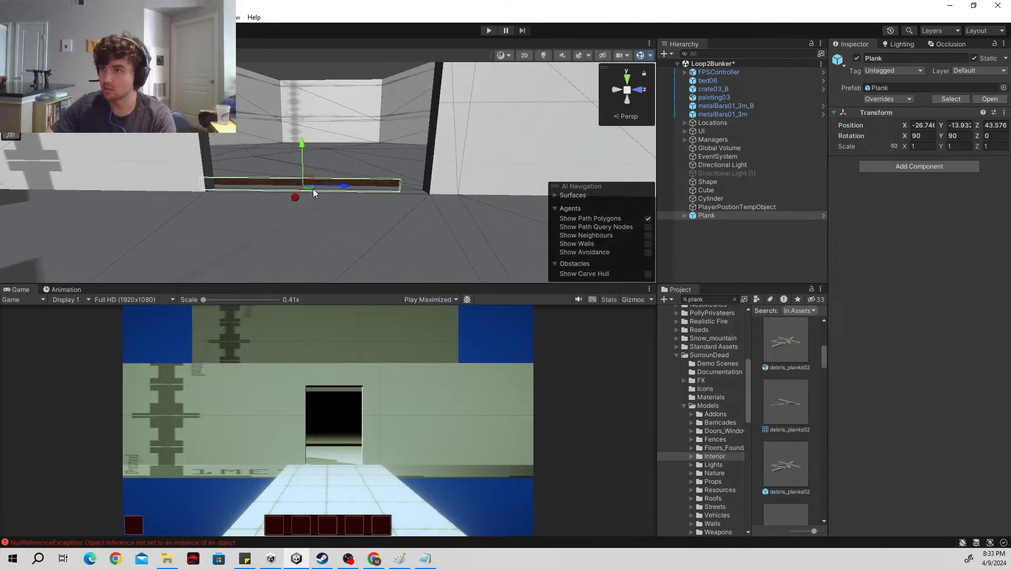
left_click_drag(310, 182, 320, 112)
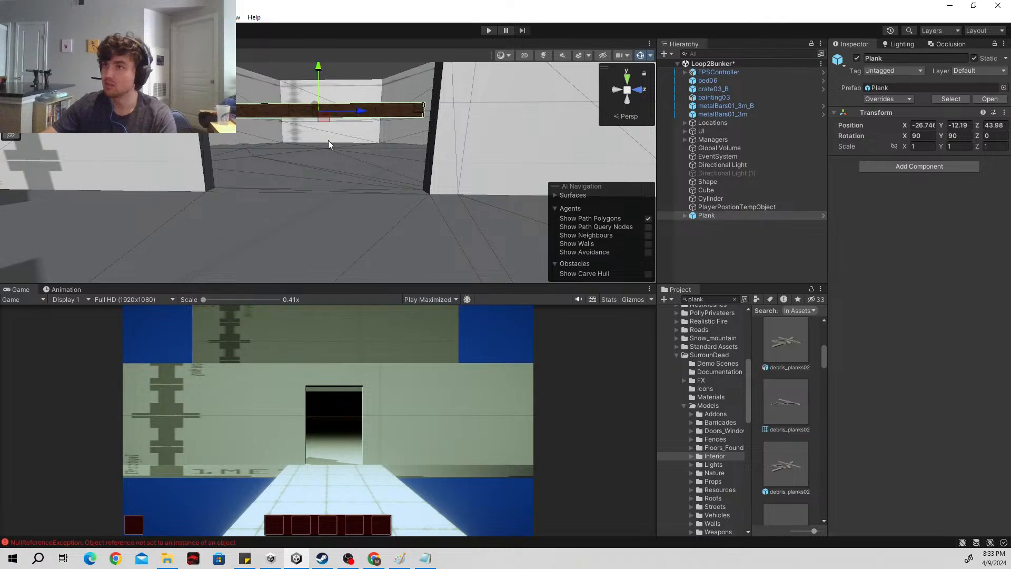
right_click_drag(387, 211, 248, 175)
left_click_drag(248, 175, 199, 188)
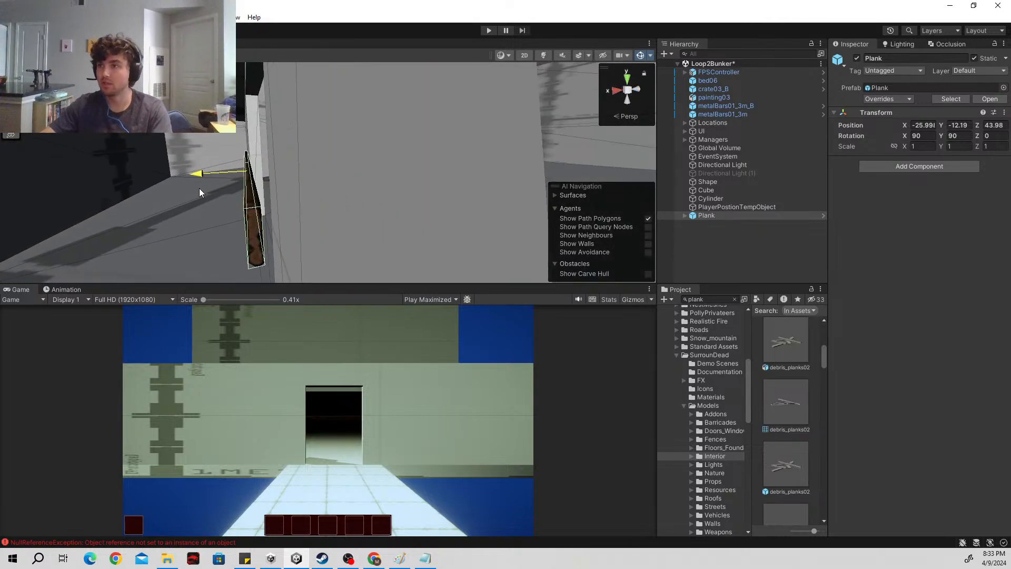
right_click_drag(200, 188, 402, 185)
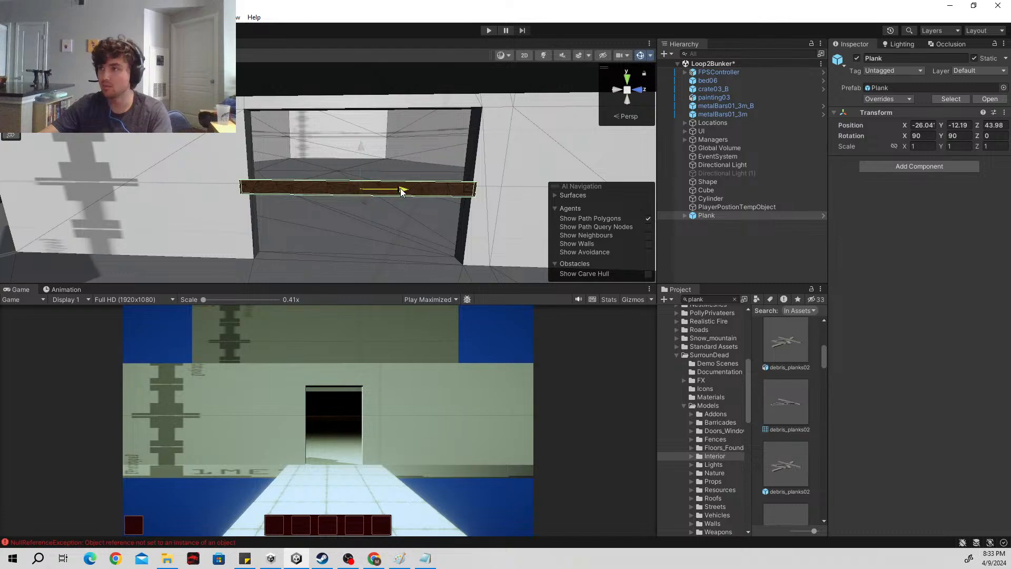
left_click_drag(402, 187, 375, 191)
Step: Scale the plank to about 1.12 on X and Y and 1.05 on Z, and tilt it to about 86.1 on X
key("x")
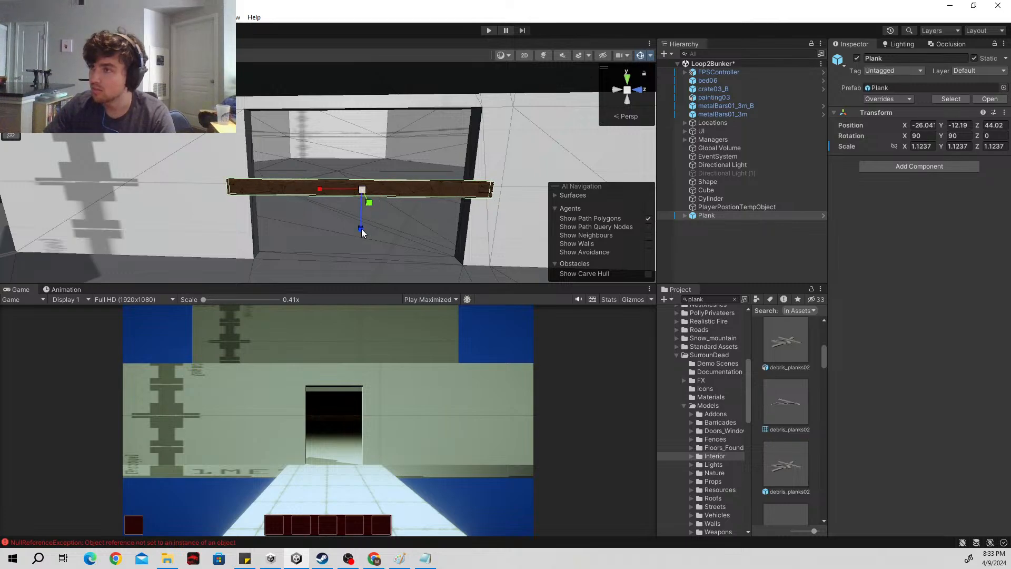
left_click_drag(361, 228, 361, 226)
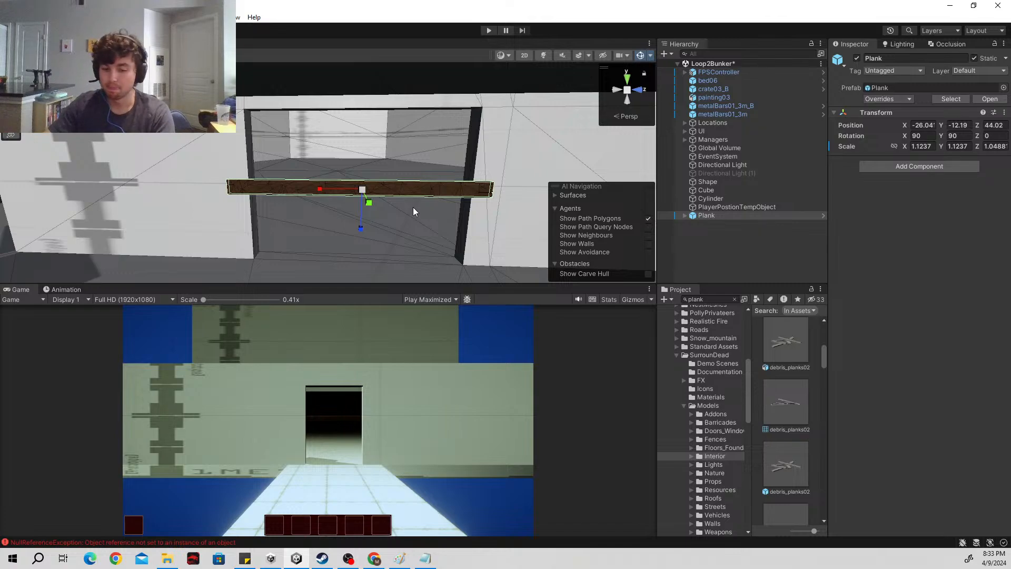
key("e")
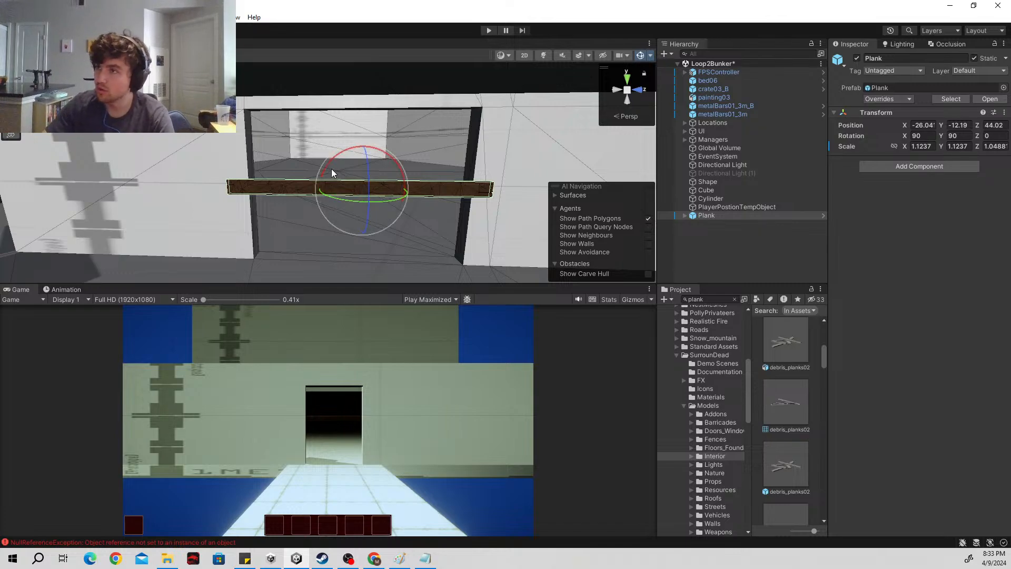
left_click_drag(331, 168, 329, 167)
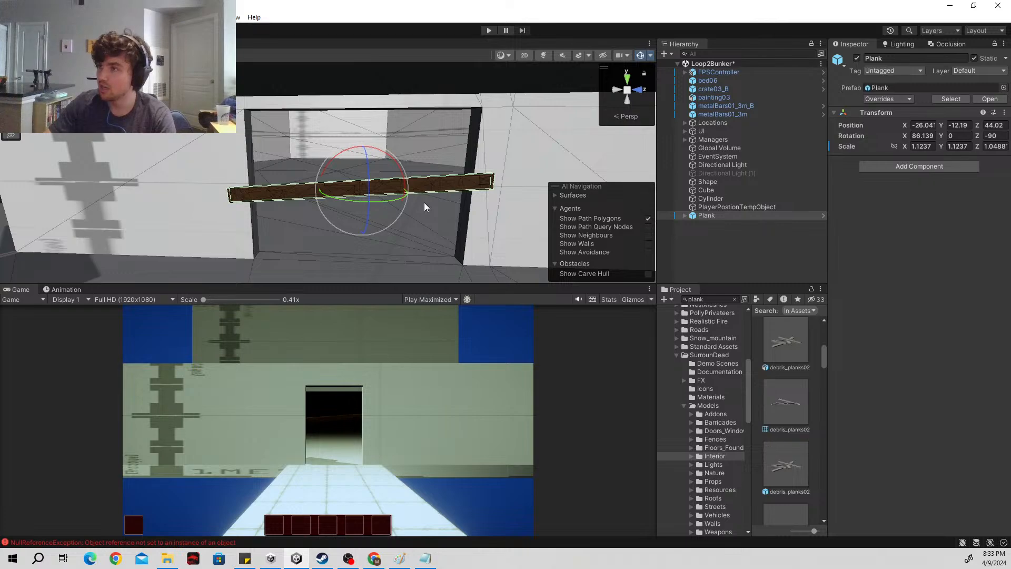
Step: Duplicate the plank, place the copy above the original at about Y -11.52, and tilt it the opposite way to about 92.05 on X
key("ctrl+d")
key("w")
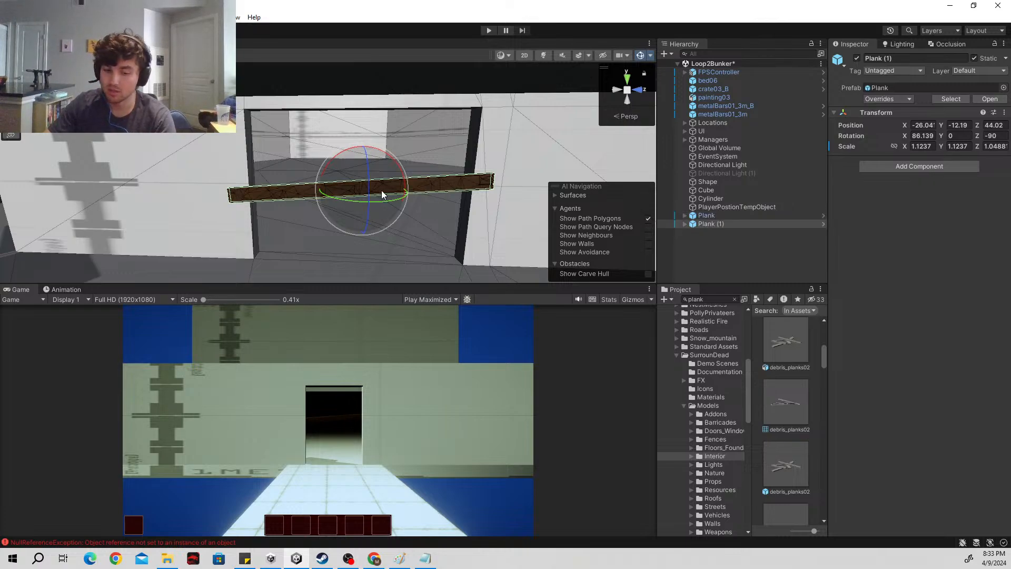
left_click_drag(357, 190, 358, 160)
key("e")
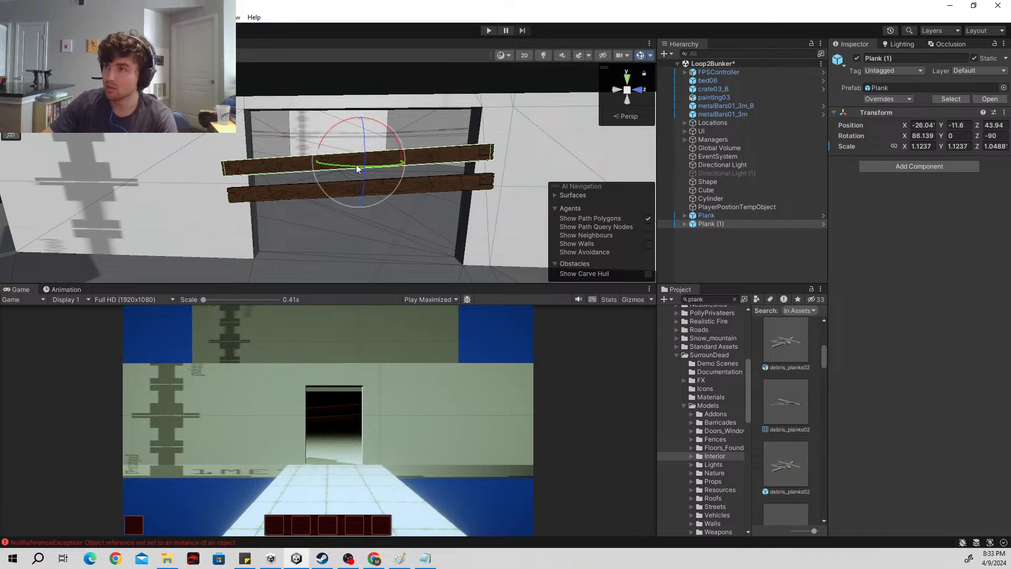
left_click_drag(327, 145, 332, 135)
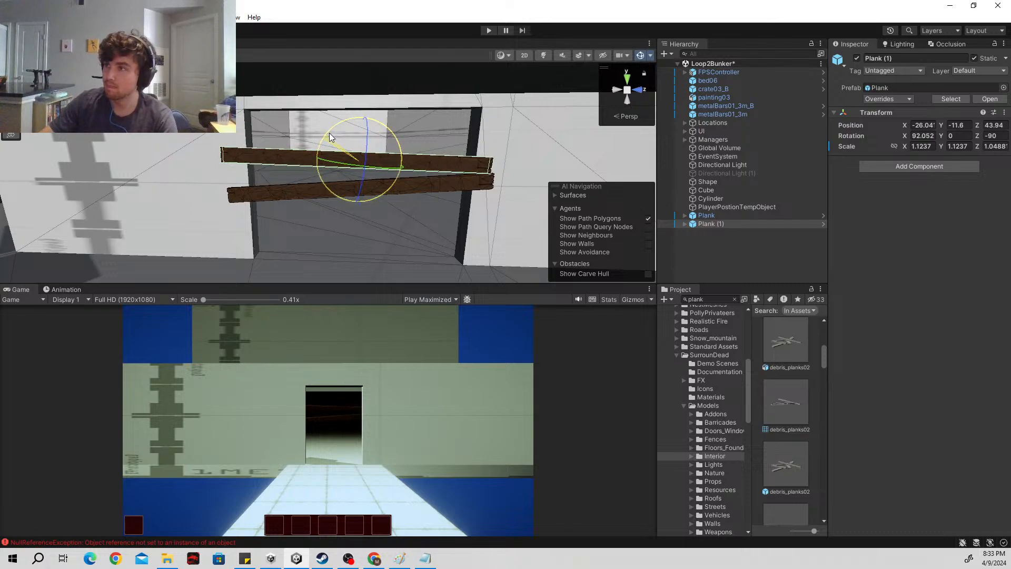
key("w")
left_click_drag(359, 157, 356, 153)
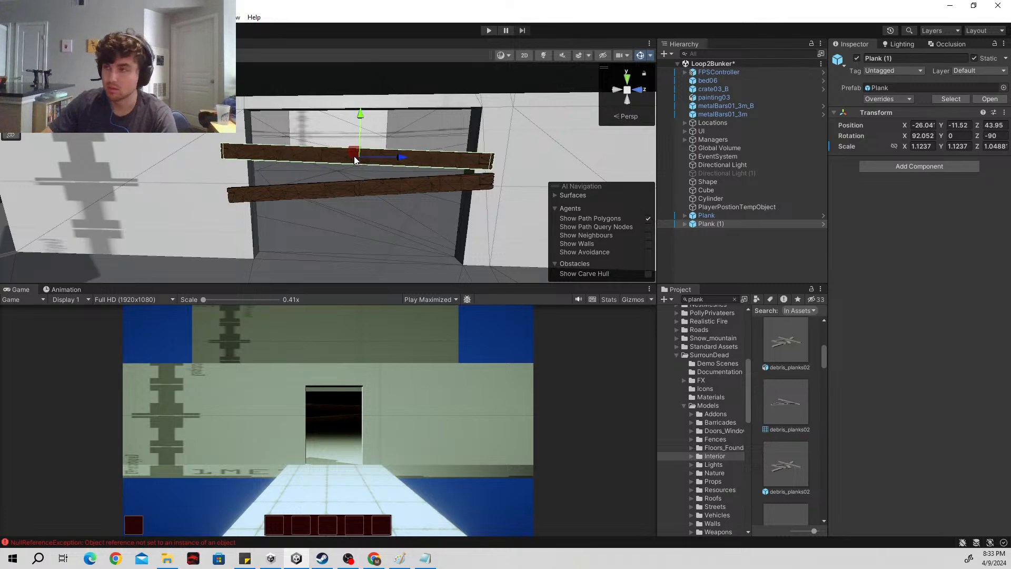
Step: Duplicate the upper plank, place the copy above it at about Y -11.01, and rotate it to about 90.5 on X
key("ctrl+d")
left_click_drag(355, 158, 355, 129)
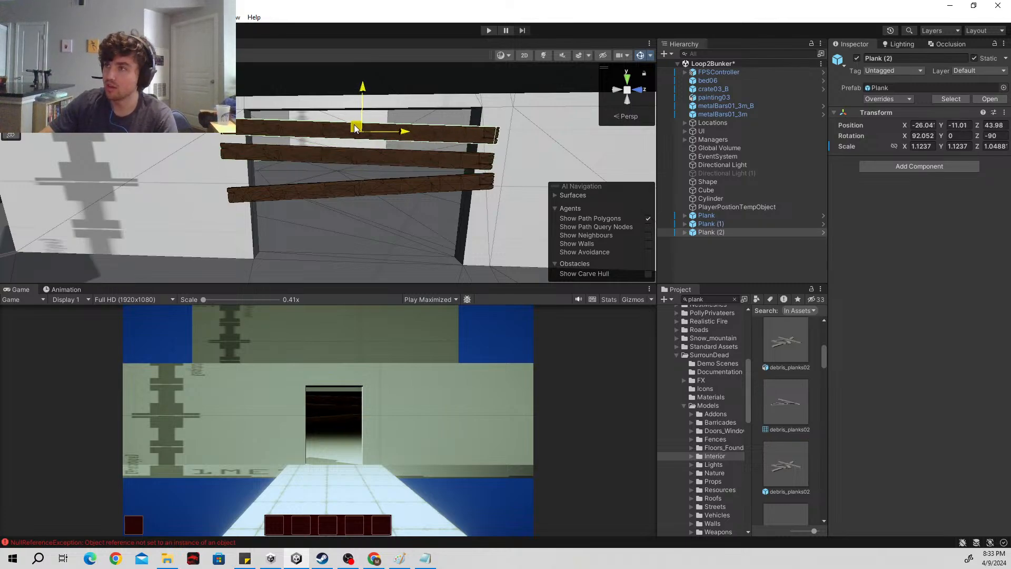
key("e")
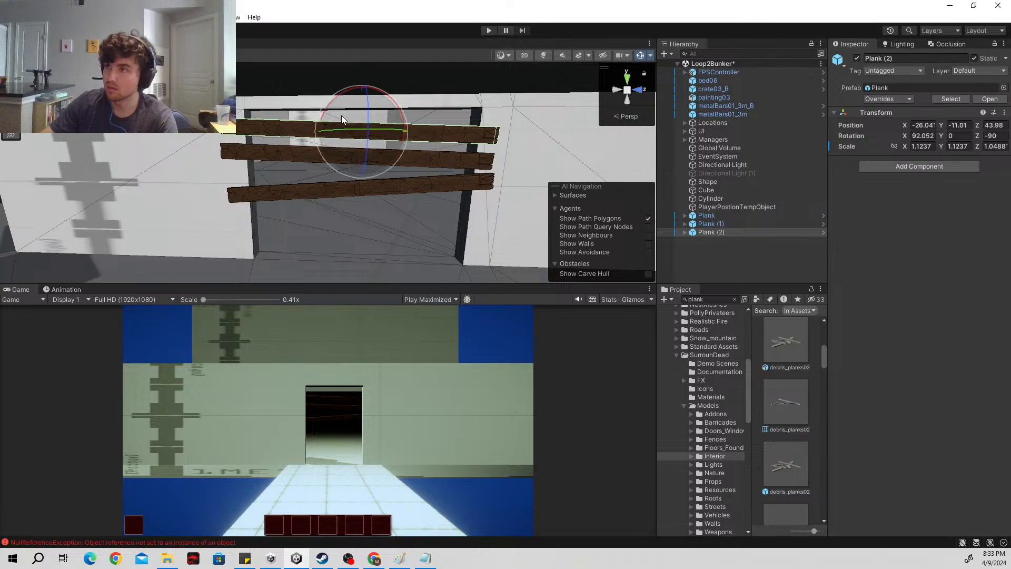
left_click_drag(331, 106, 330, 108)
Step: Duplicate the lowest plank, place the copy beneath it at about Y -13.11, and tilt it to about 93.1 on X
left_click(375, 191)
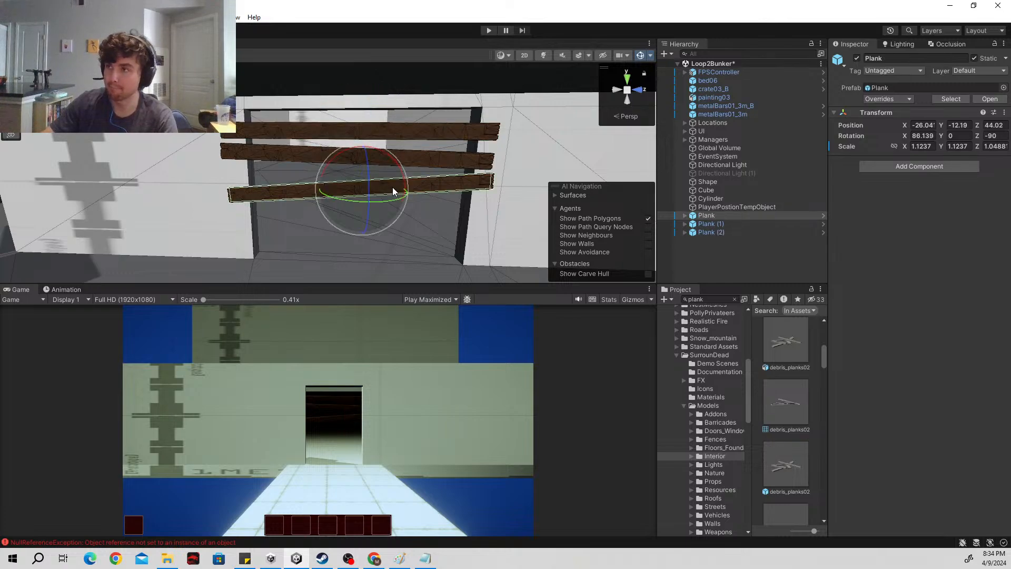
key("ctrl+d")
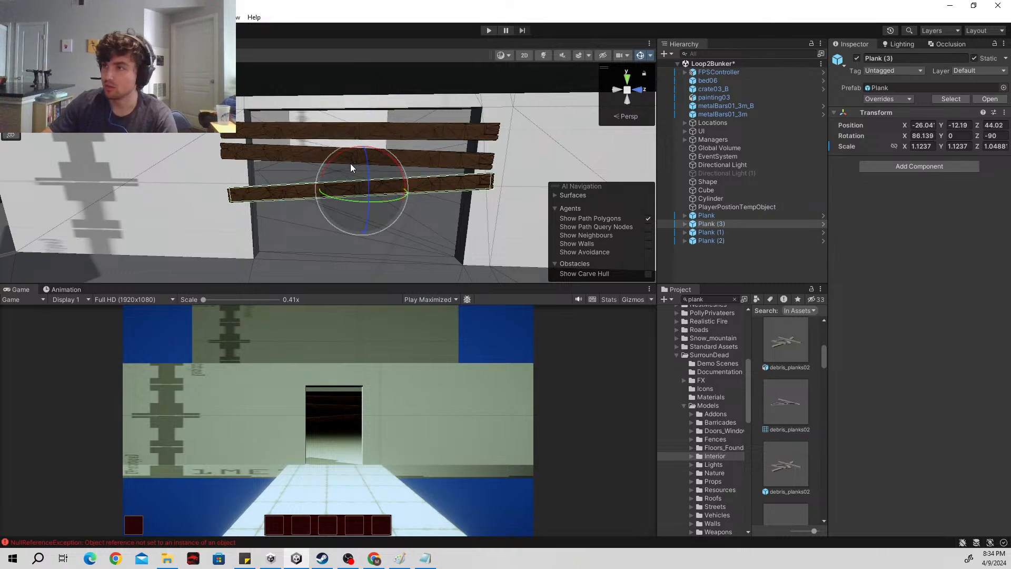
key("w")
left_click_drag(357, 183, 329, 208)
key("e")
key("w")
key("e")
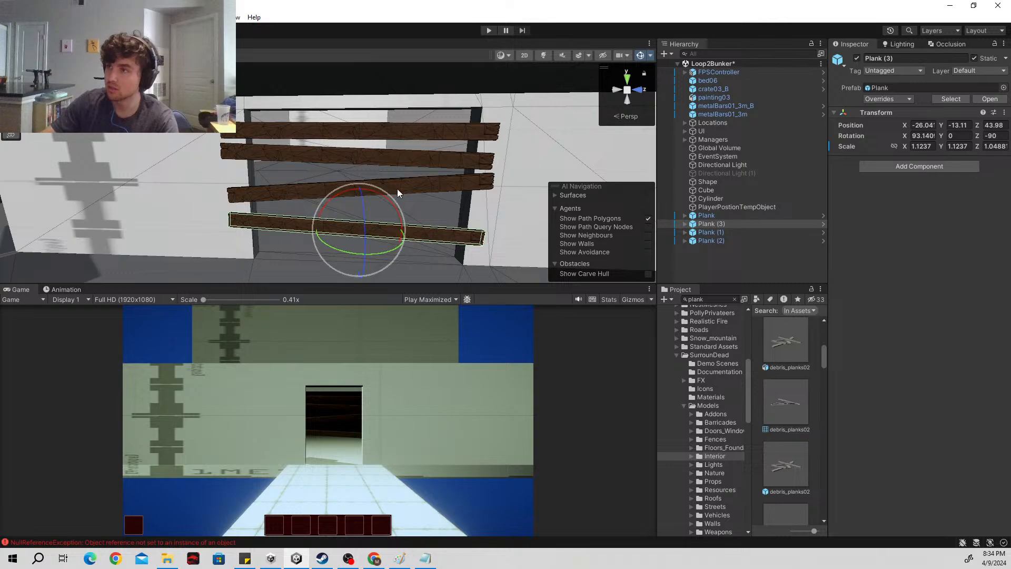
Step: Level the original plank to about 89.4 on X and lower it towards the bottom plank
left_click(431, 180)
left_click_drag(329, 169, 354, 230)
key("w")
left_click(352, 219)
Step: Tilt the second plank from the top to about 84.7 on X and lower it to about Y -11.79
left_click(353, 167)
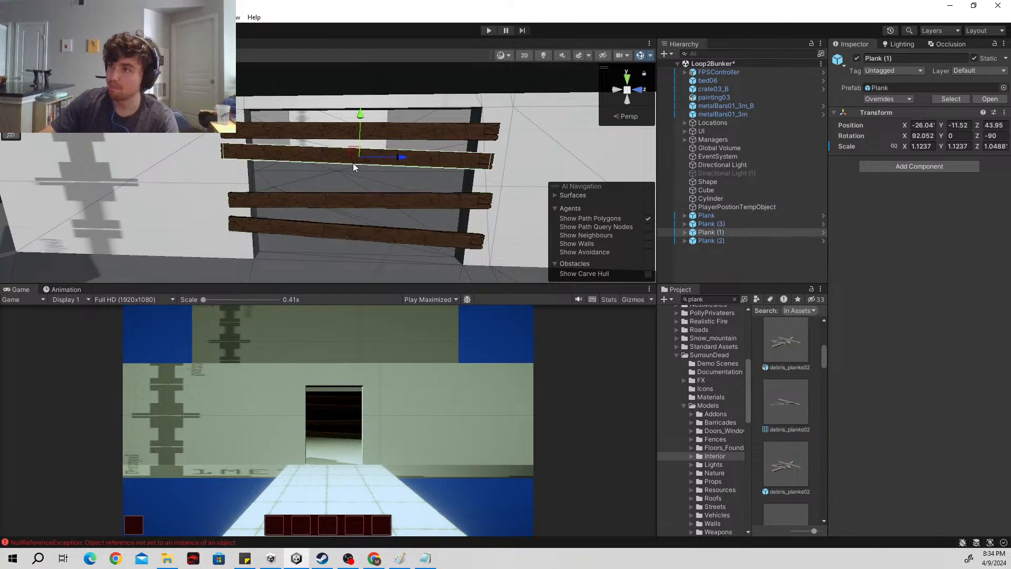
key("e")
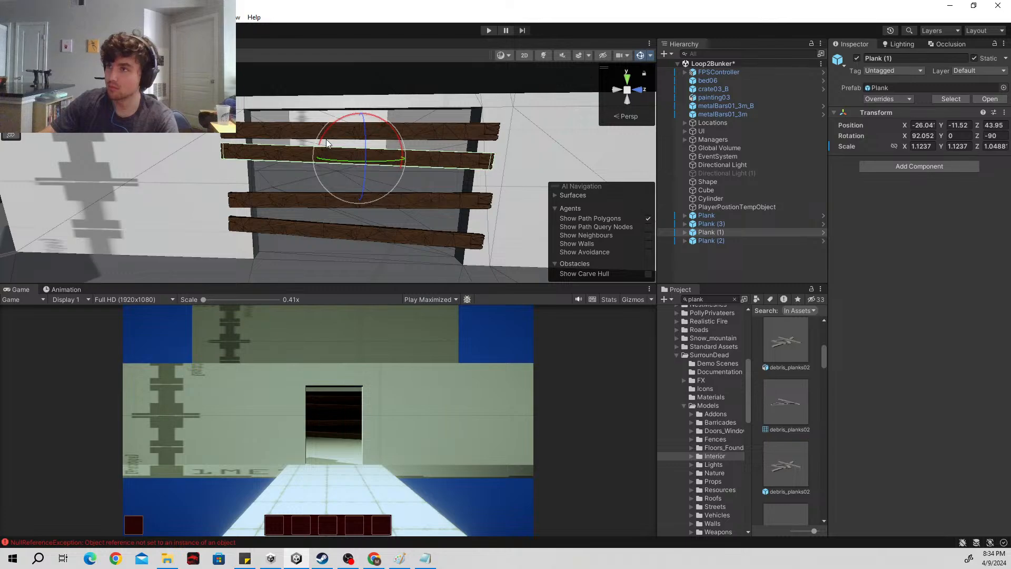
left_click_drag(326, 139, 355, 199)
key("w")
Step: Nudge the original plank to about Y -12.52 and shift the top plank to about Y -11.03, Z 43.92
left_click(360, 202)
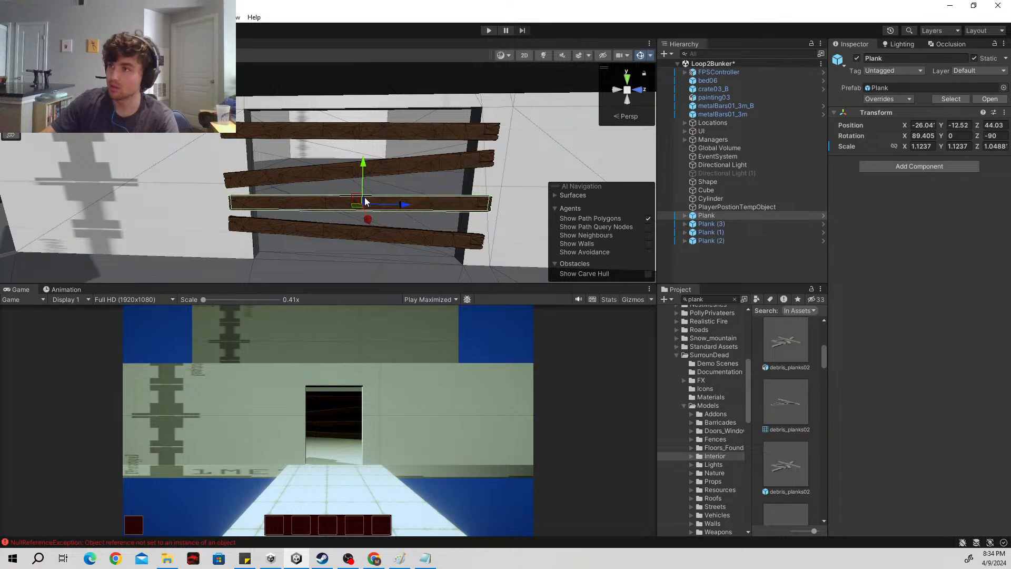
left_click(318, 132)
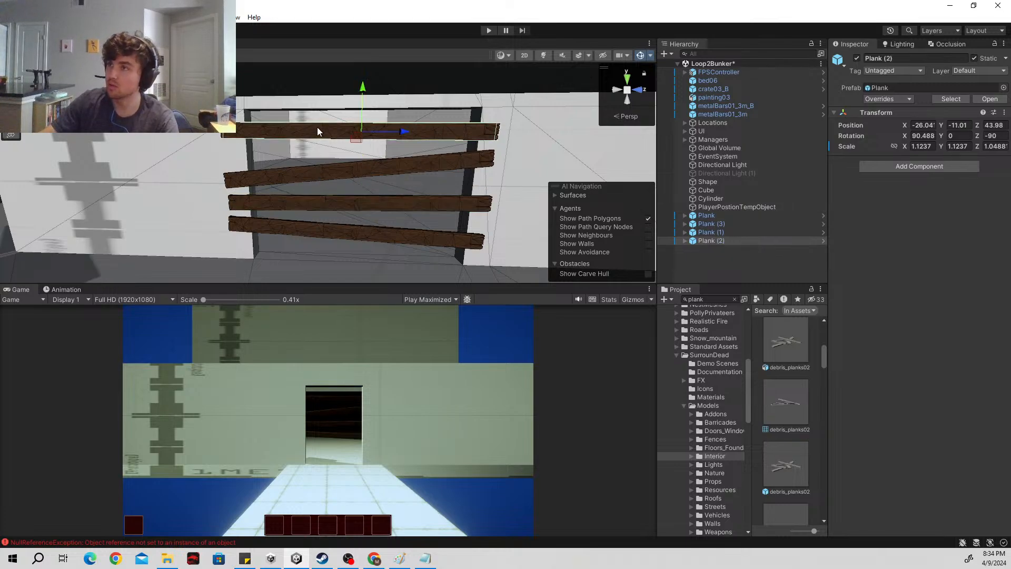
left_click_drag(353, 134, 349, 135)
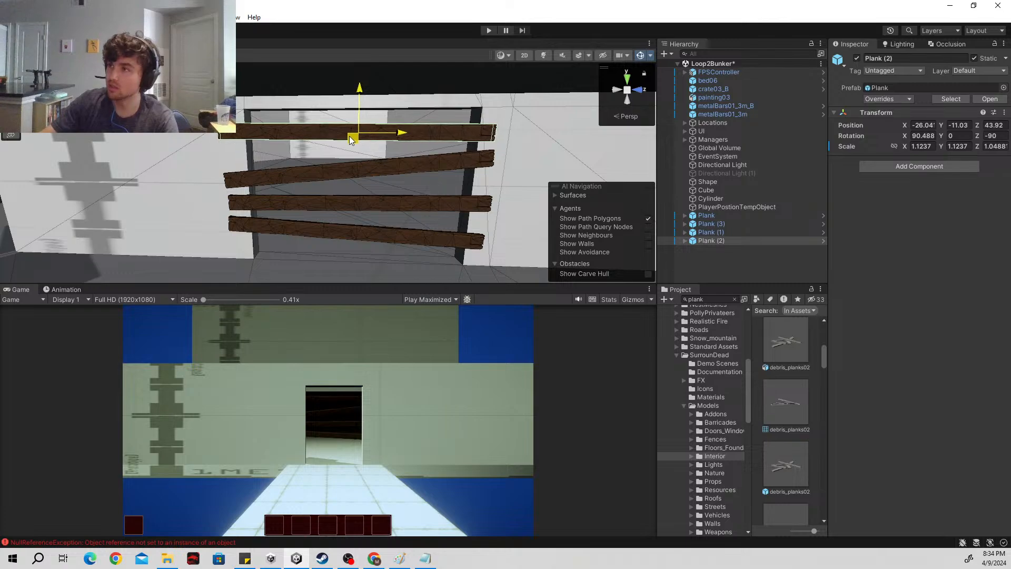
Step: Vary the plank sizes by uniformly scaling Plank (1) to about 1.16, Plank to 1.11 and Plank (3) to 1.17 on X
left_click(362, 168)
key("r")
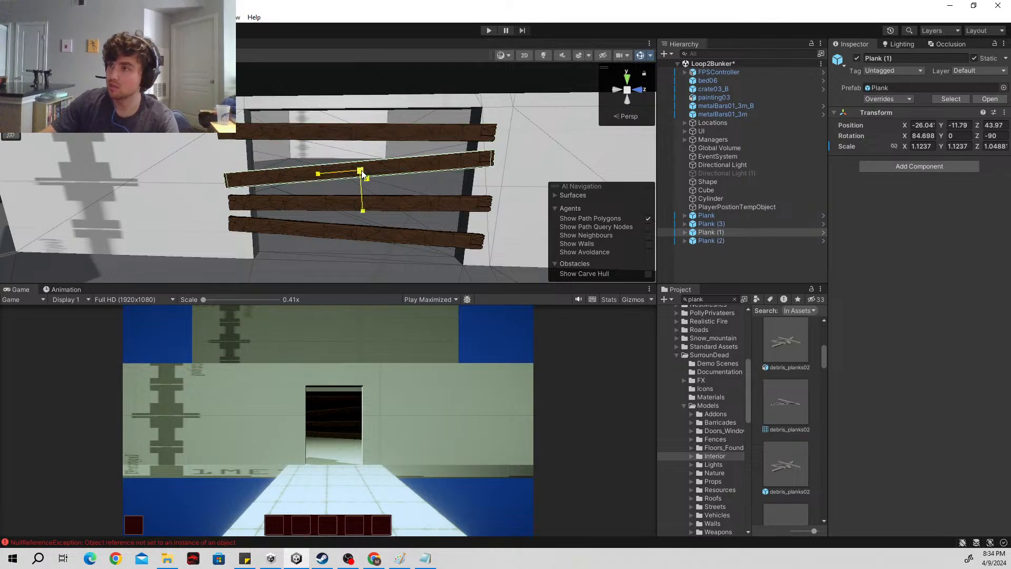
left_click_drag(362, 173, 364, 235)
left_click(342, 207)
left_click(346, 237)
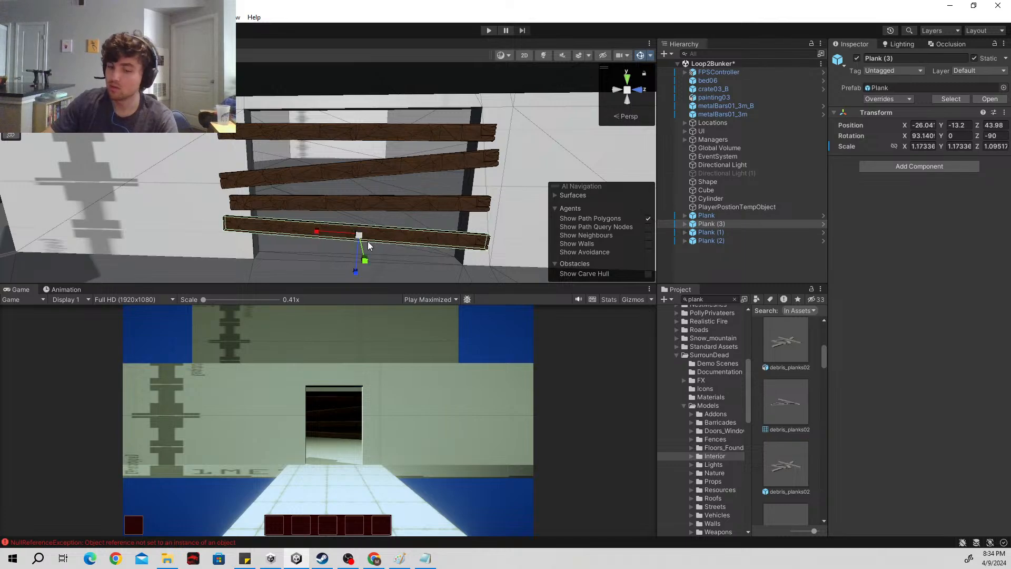
Step: Flip the bottom plank to about 274.1 on X and reposition it across the doorway at about Y -13.21, Z 43.69
key("e")
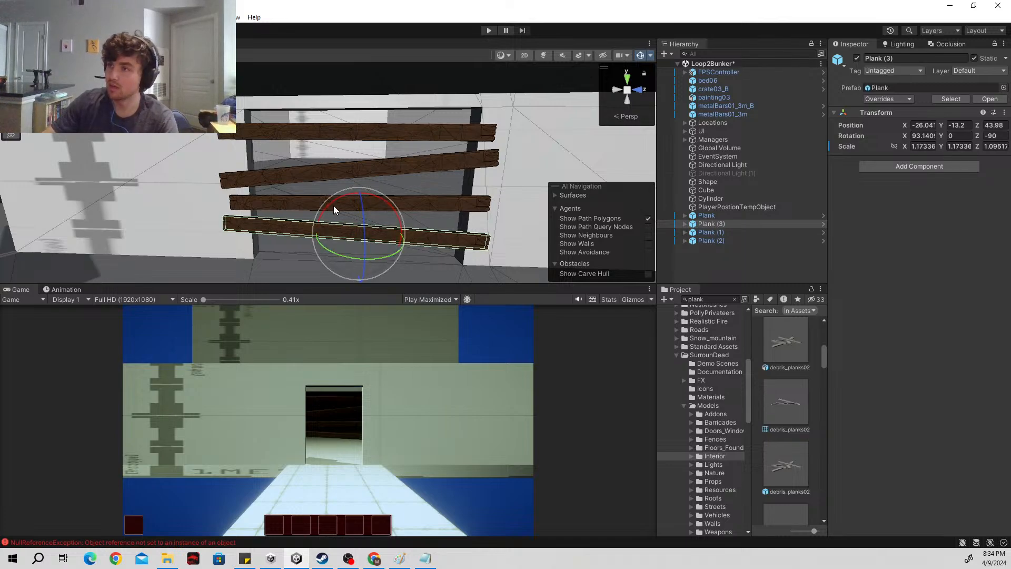
left_click_drag(334, 205, 339, 230)
key("w")
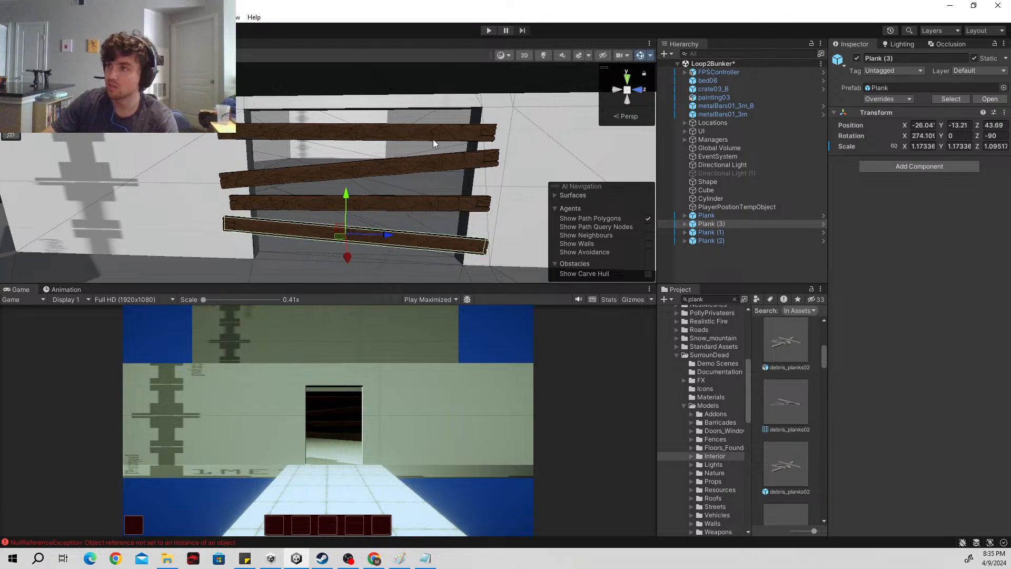
left_click(463, 140)
right_click_drag(491, 219, 457, 227)
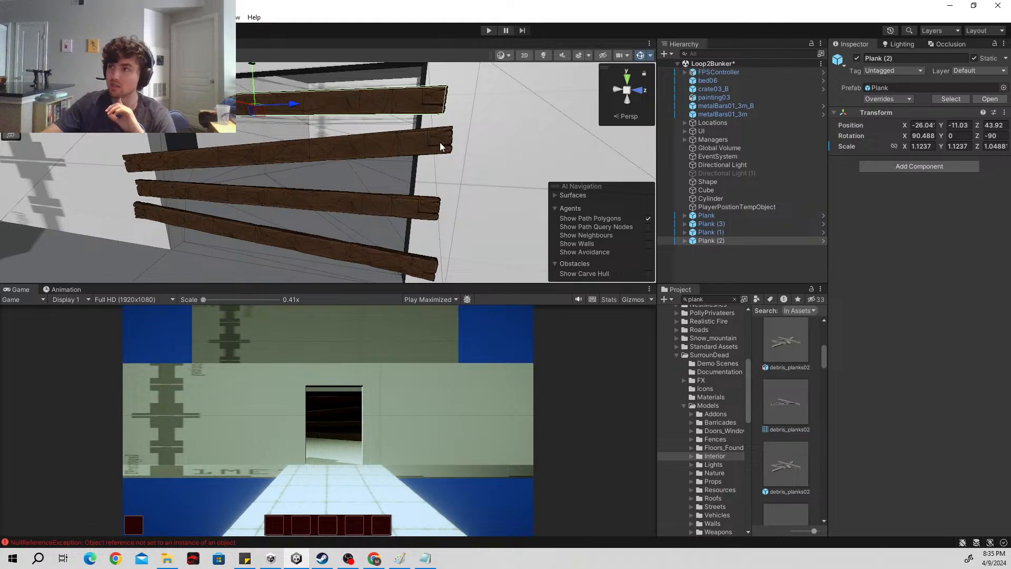
left_click(442, 143)
left_click(427, 104)
left_click(429, 213)
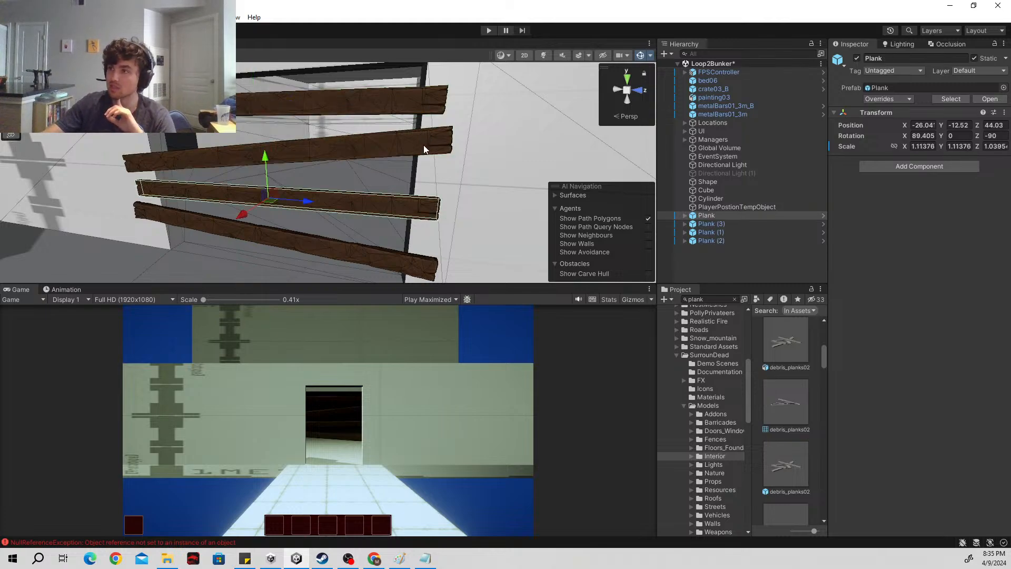
left_click(423, 144)
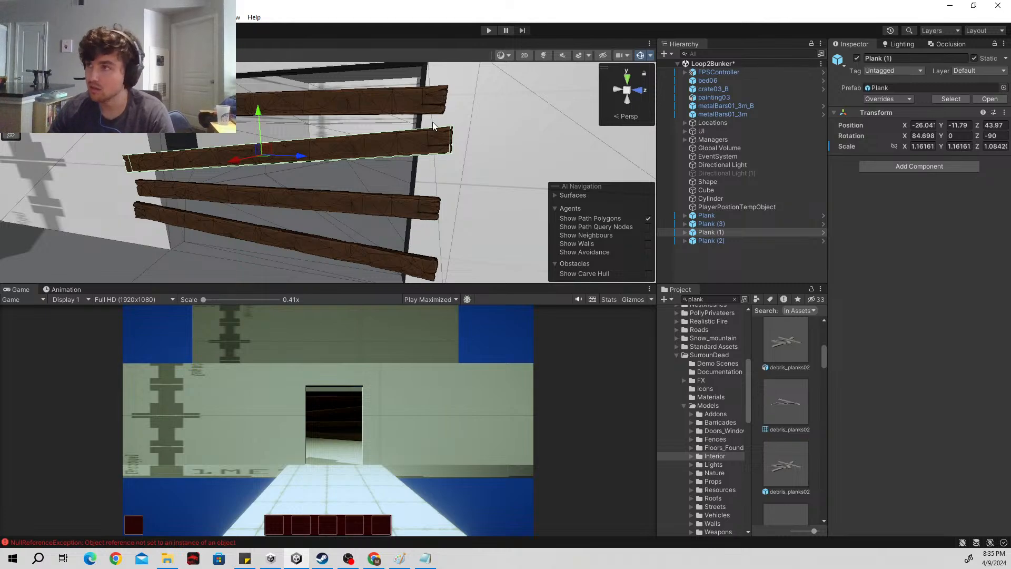
Step: Rotate the top plank, Plank (2), to about -87.4 on X and reposition it at about Y -10.99, Z 43.74
left_click(421, 100)
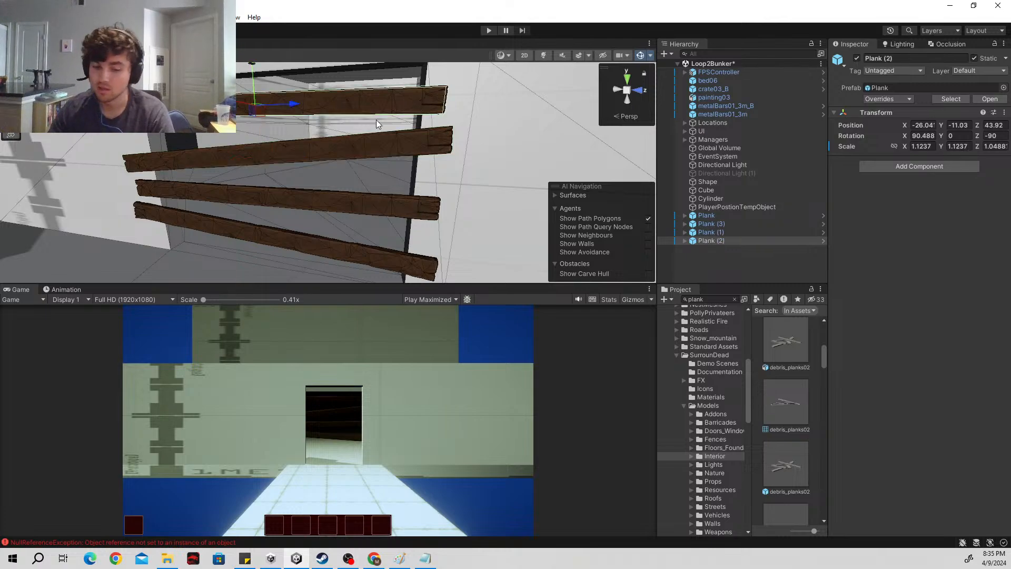
key("e")
left_click_drag(286, 86, 222, 357)
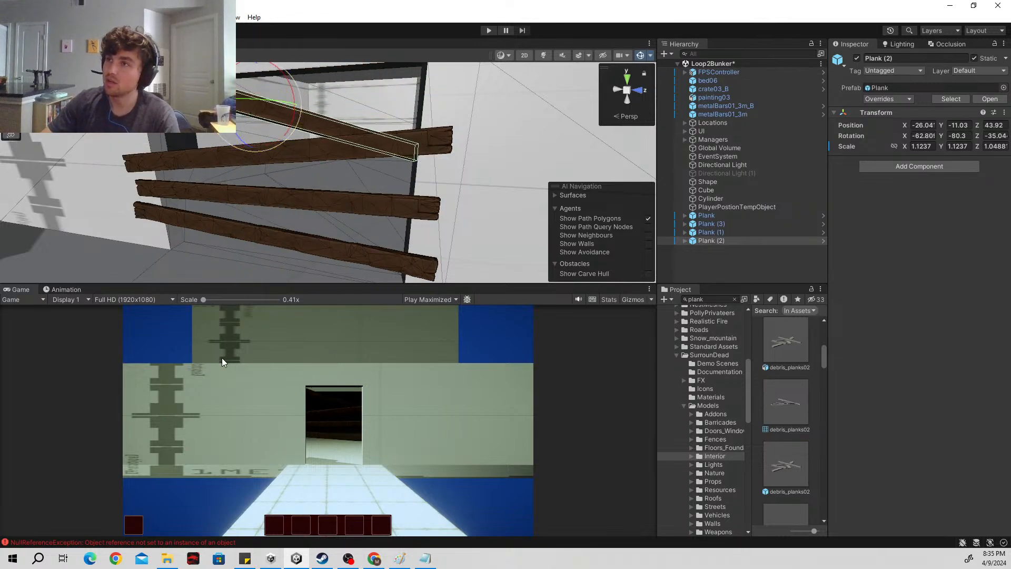
key("ctrl+z")
left_click_drag(293, 94, 202, 113)
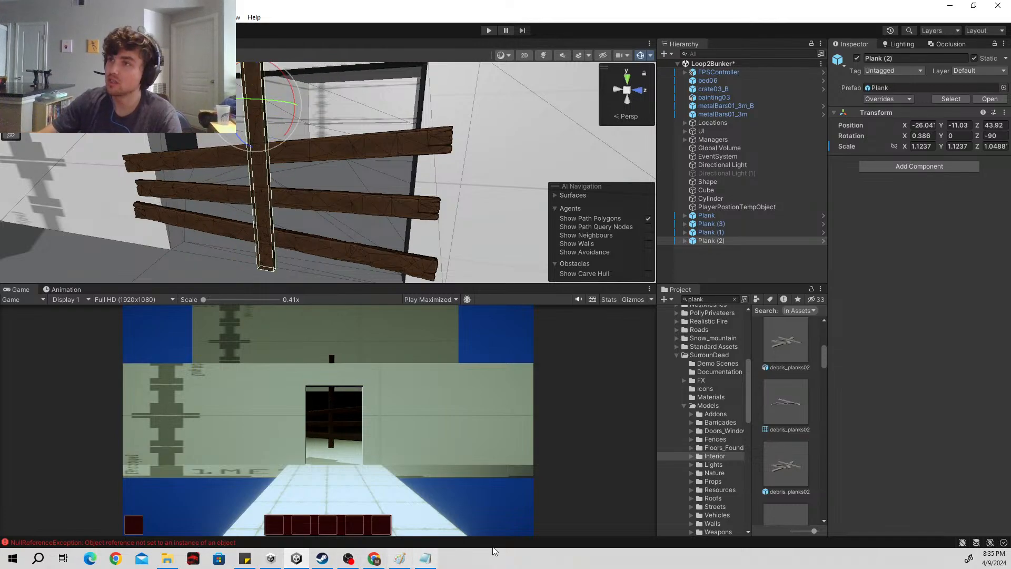
left_click_drag(284, 131, 320, 24)
key("w")
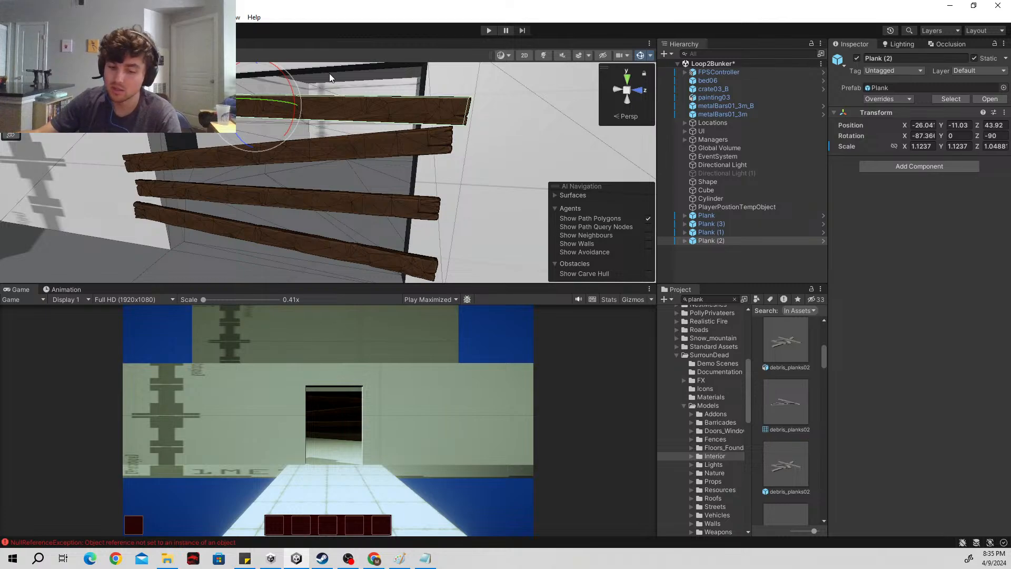
left_click_drag(259, 111, 249, 110)
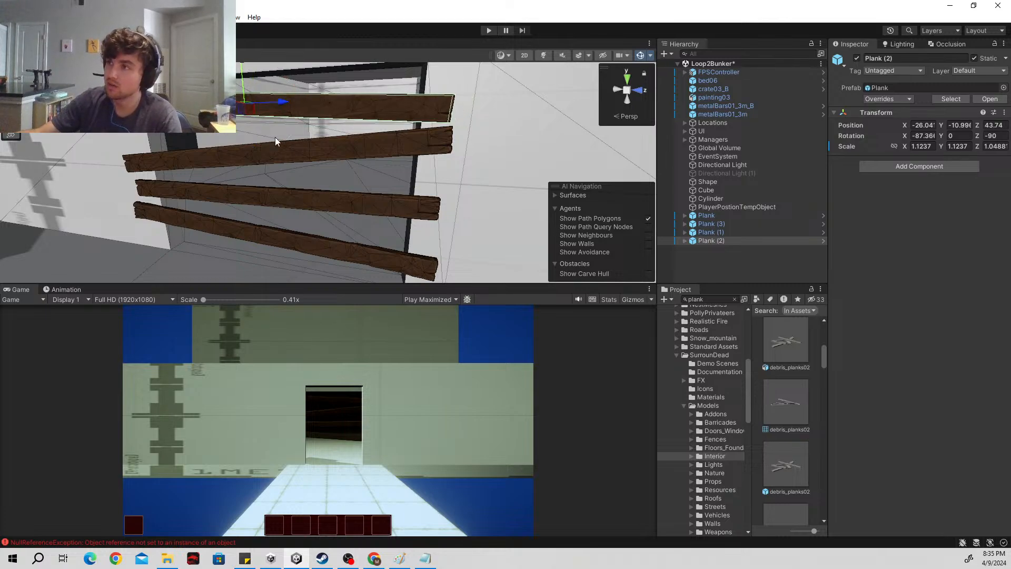
Step: Level out the second plank from the top by rotating Plank (1) to about 88.66 on X
right_click_drag(397, 167, 424, 164)
key("s")
left_click(434, 241)
right_click_drag(391, 244, 380, 163)
key("w")
left_click(382, 171)
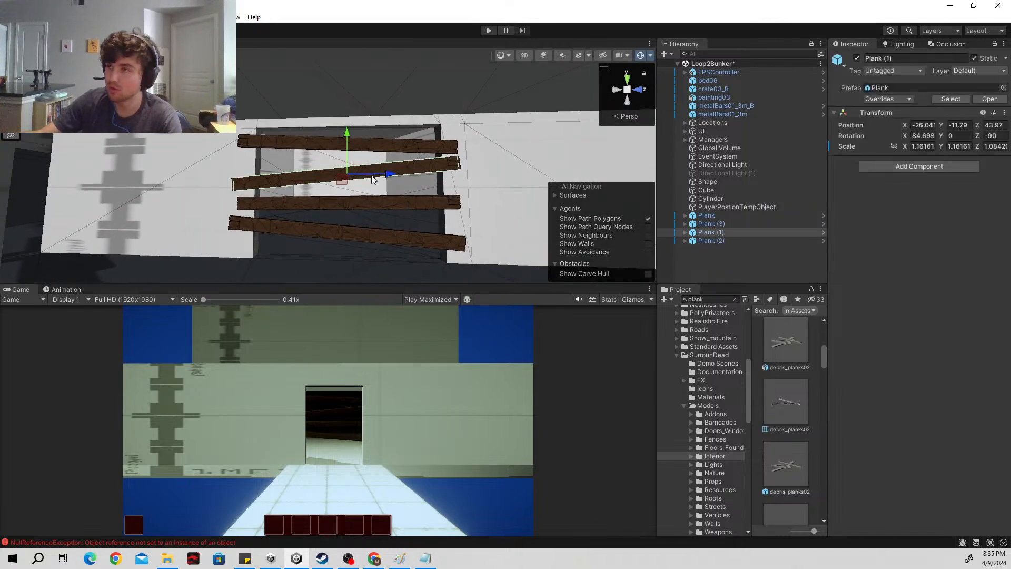
key("e")
left_click_drag(384, 154, 387, 161)
scroll(426, 222, "down", 8)
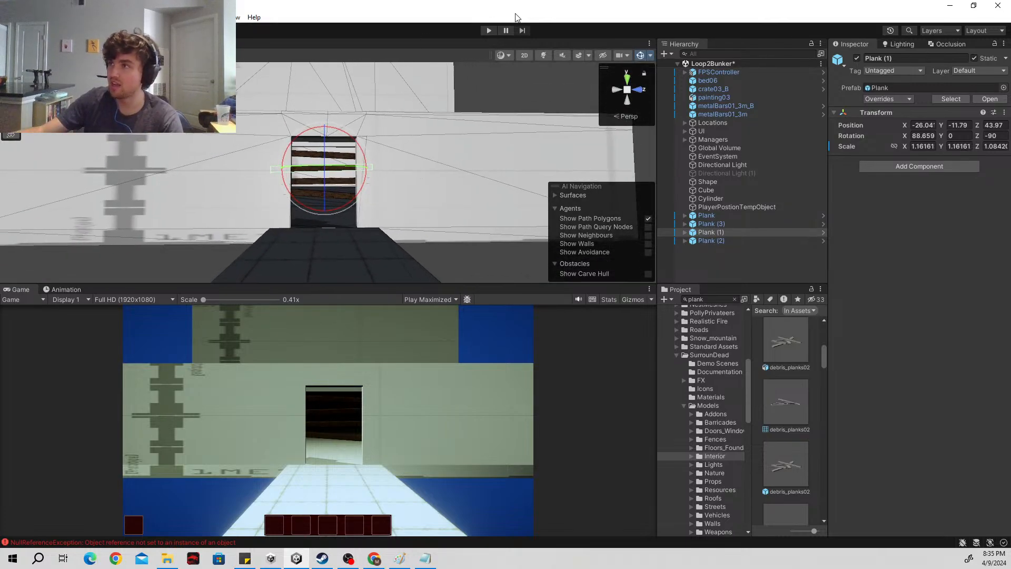
Step: Play-test the scene by walking up to the boarded doorway, trying to get past the planks, and stop play mode
left_click(485, 31)
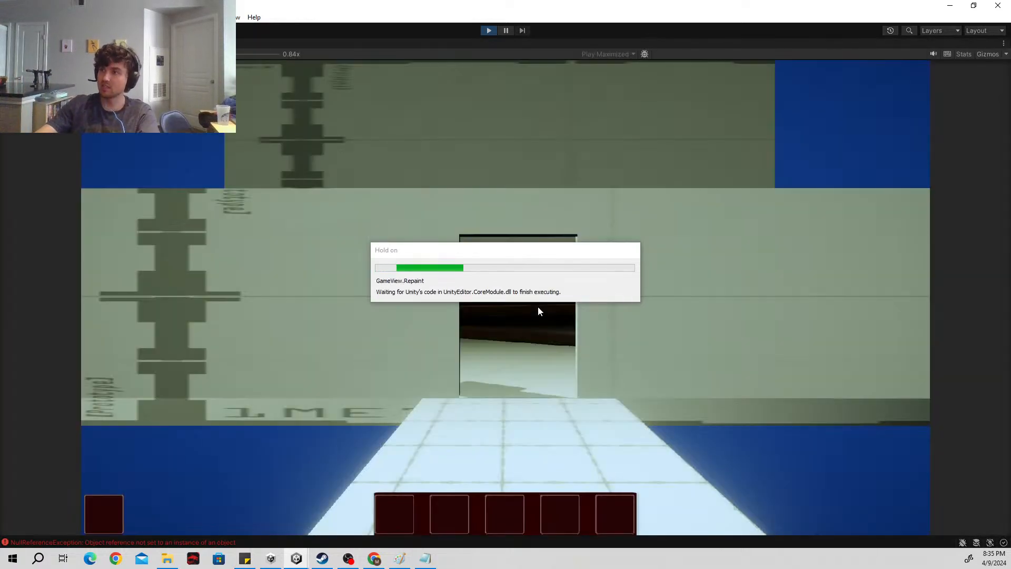
key("w")
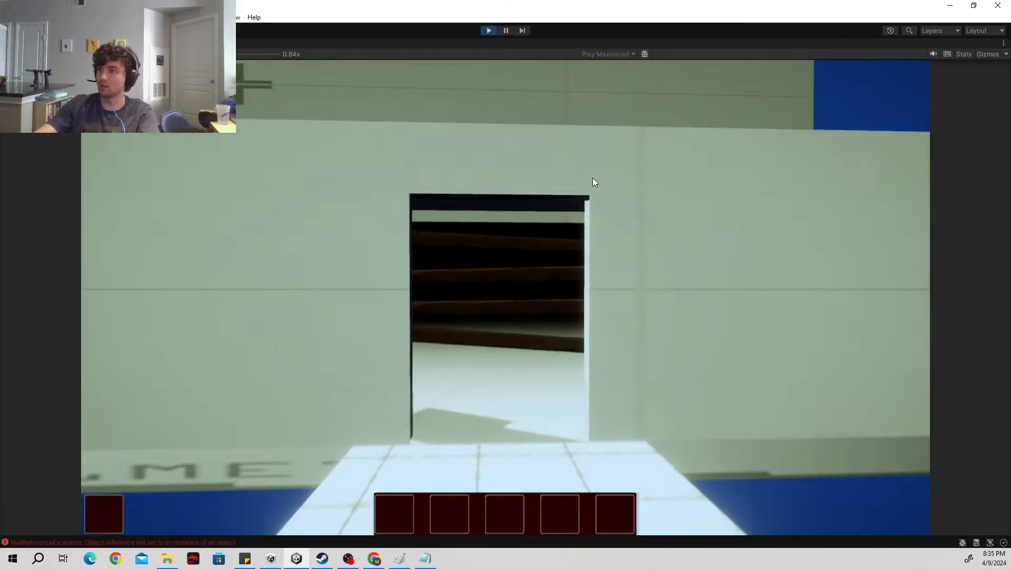
key("w")
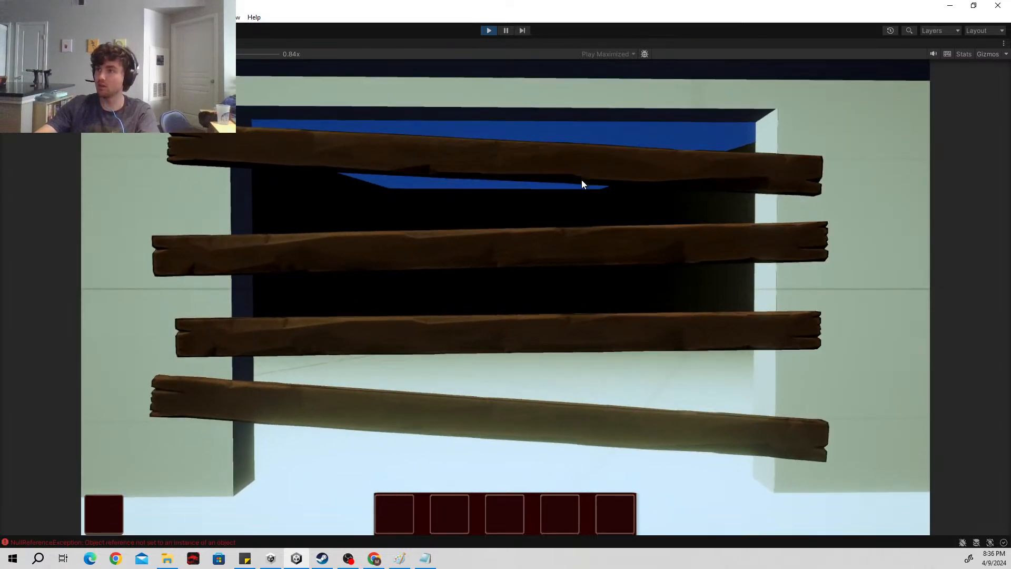
key("s")
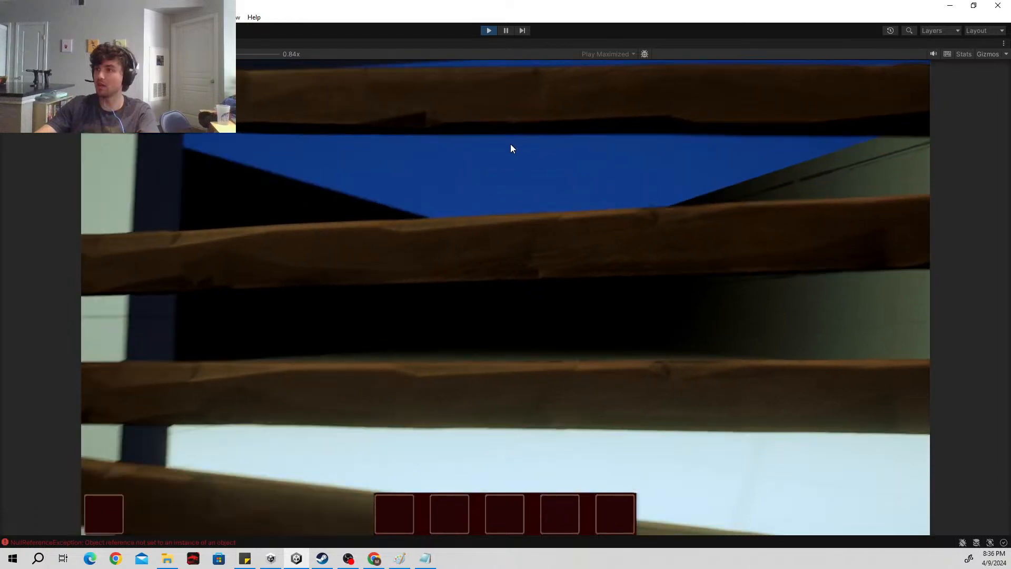
key("d")
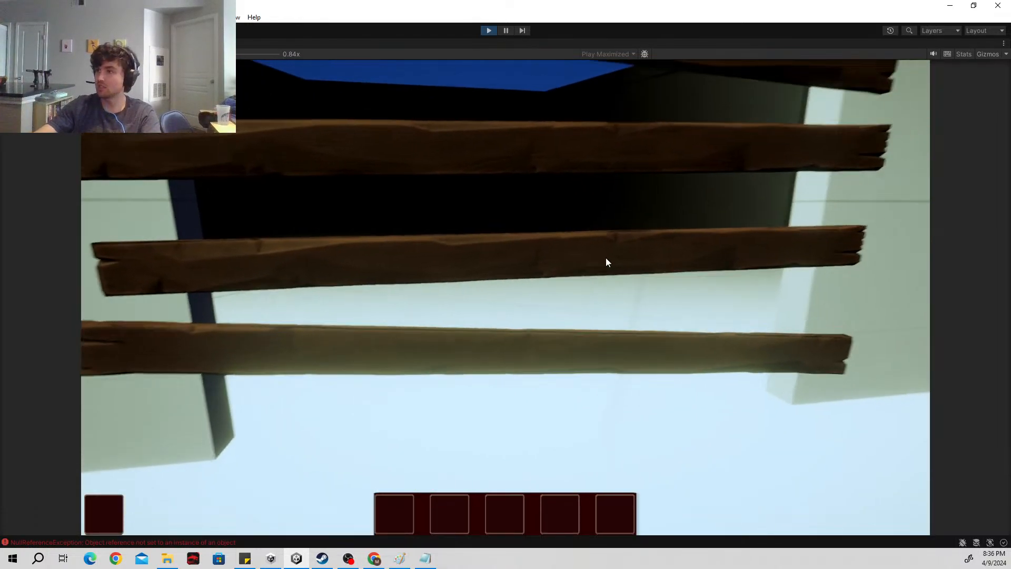
key("s")
key("w")
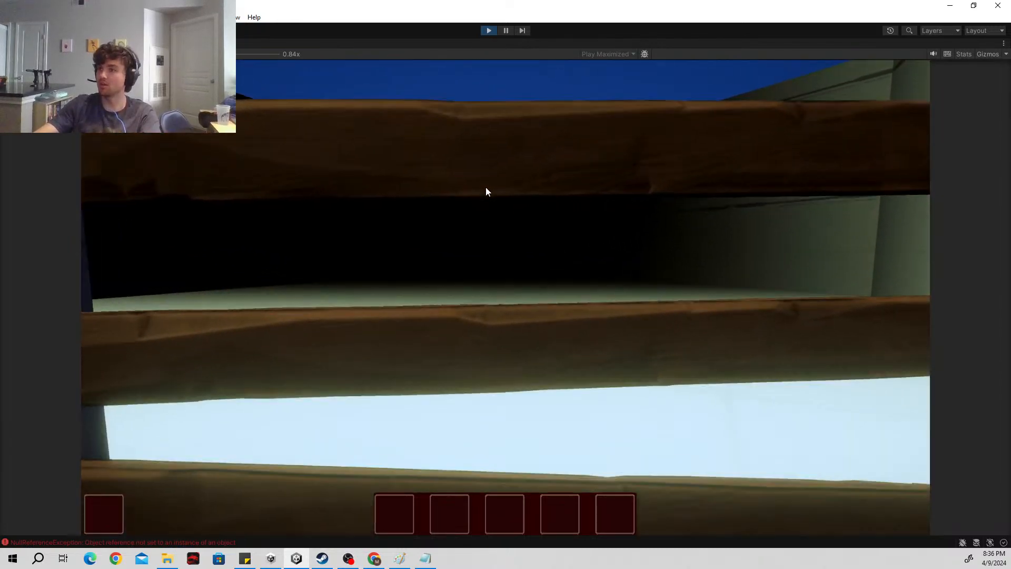
key("space")
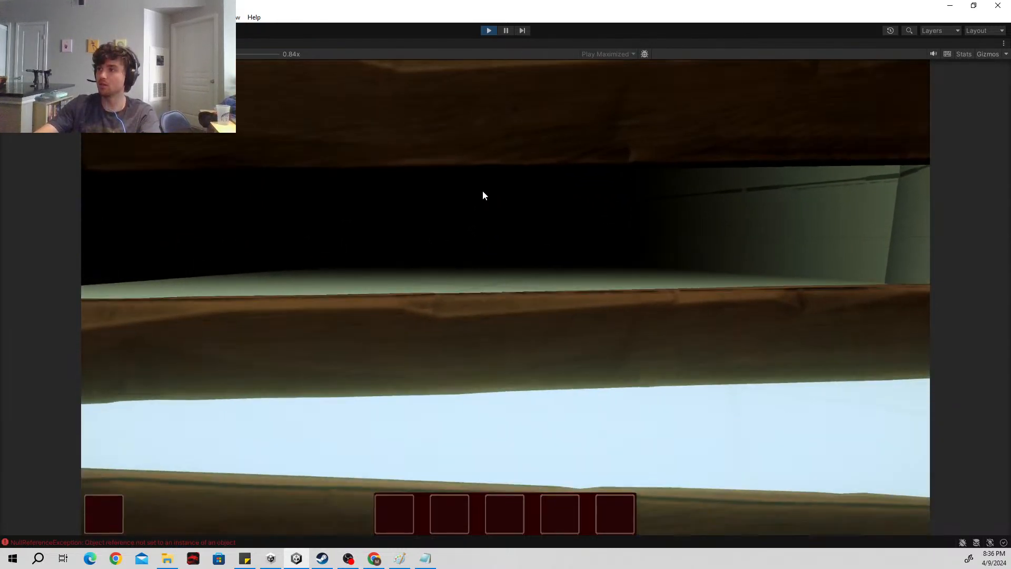
key("w")
key("w")
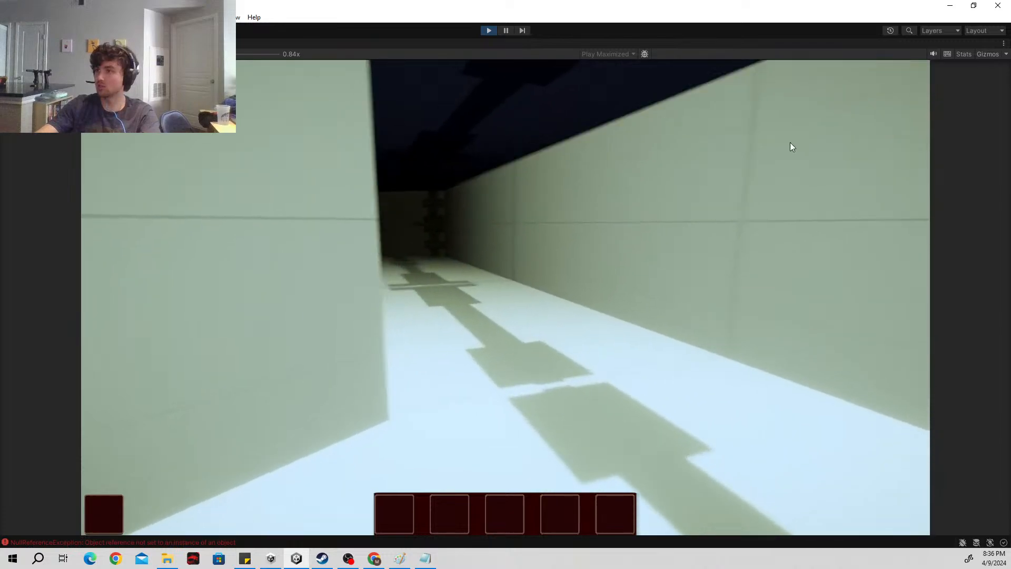
left_click(488, 31)
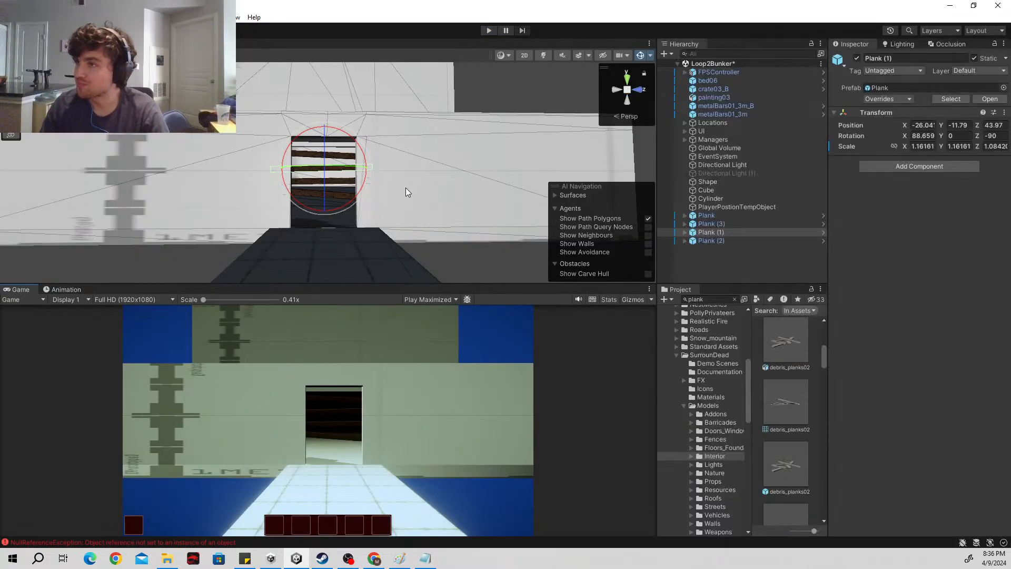
Step: Select the Cylinder room mesh, maximize the Scene view and open the ProBuilder tools
key("w")
right_click_drag(406, 187, 244, 205)
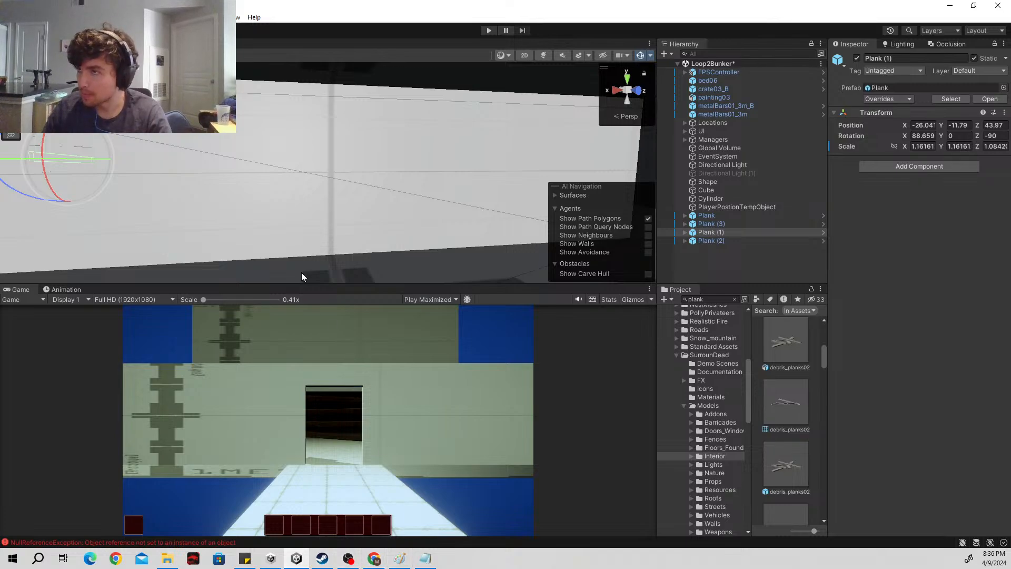
left_click(371, 197)
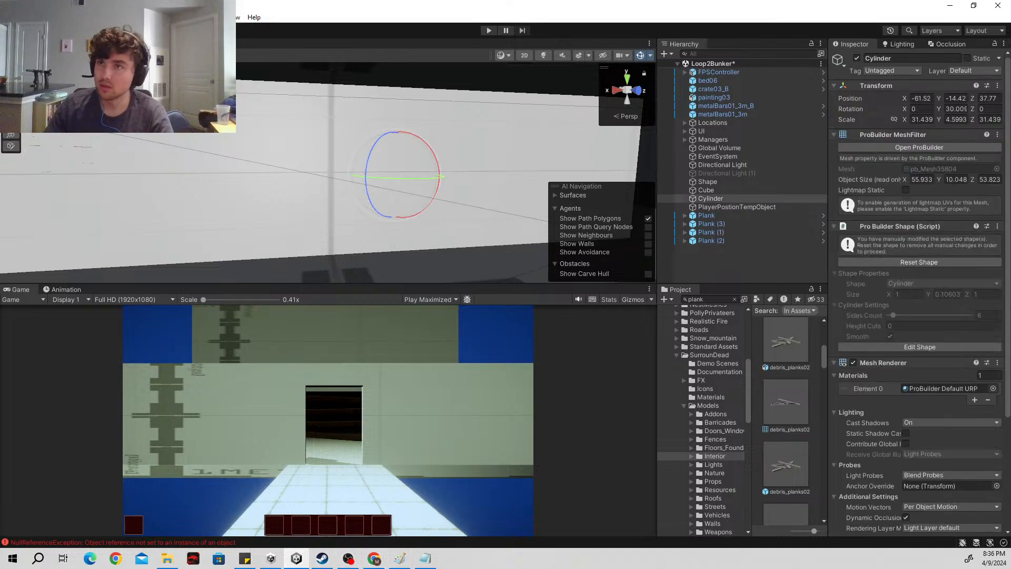
key("shift+space")
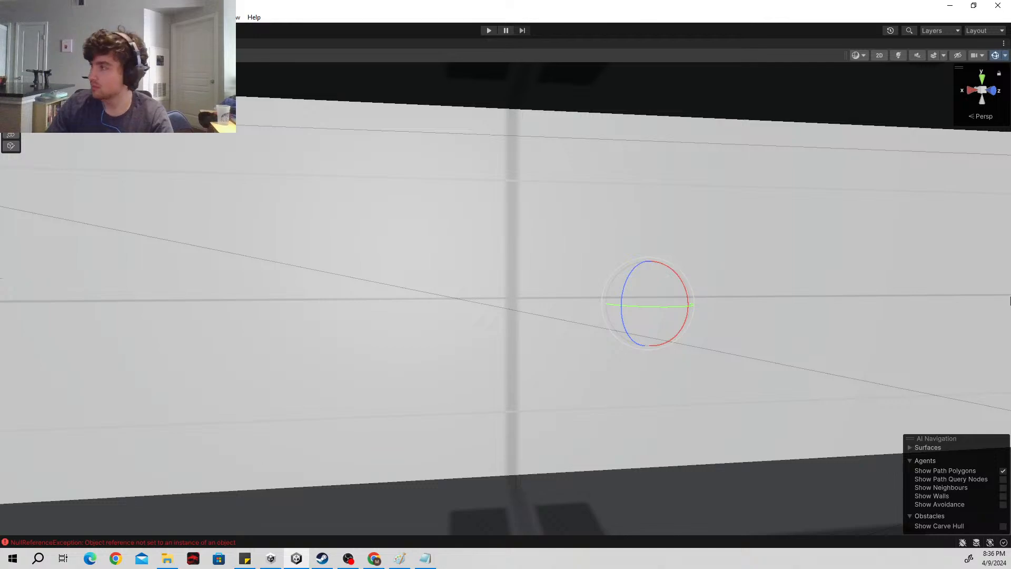
left_click(202, 18)
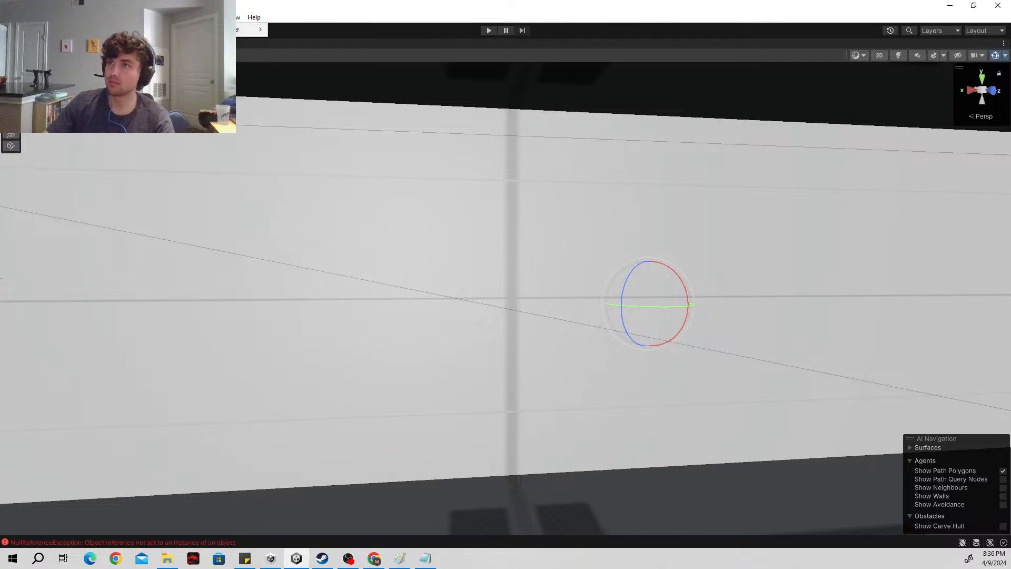
mouse_move(242, 29)
left_click(313, 29)
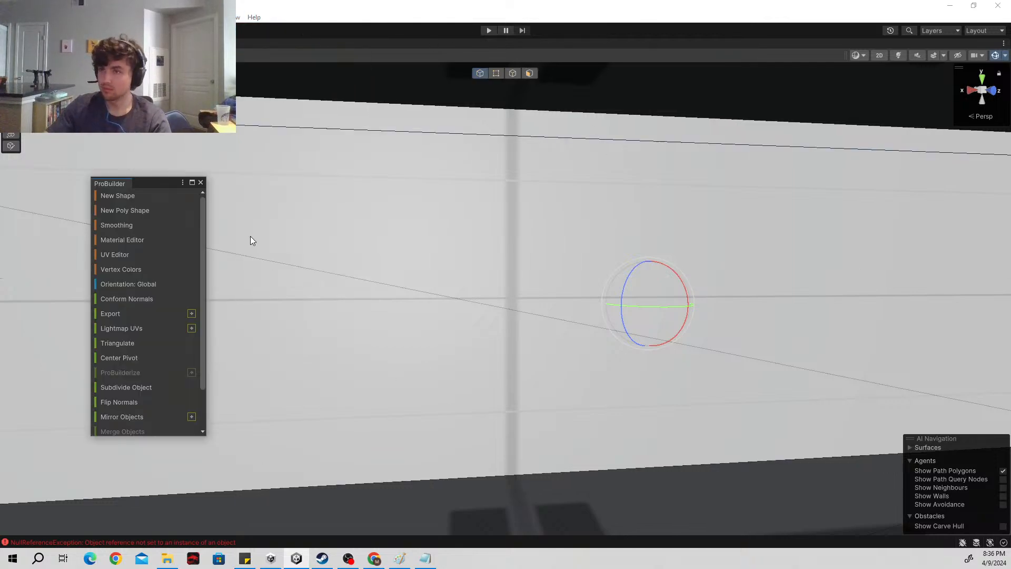
scroll(173, 330, "down", 3)
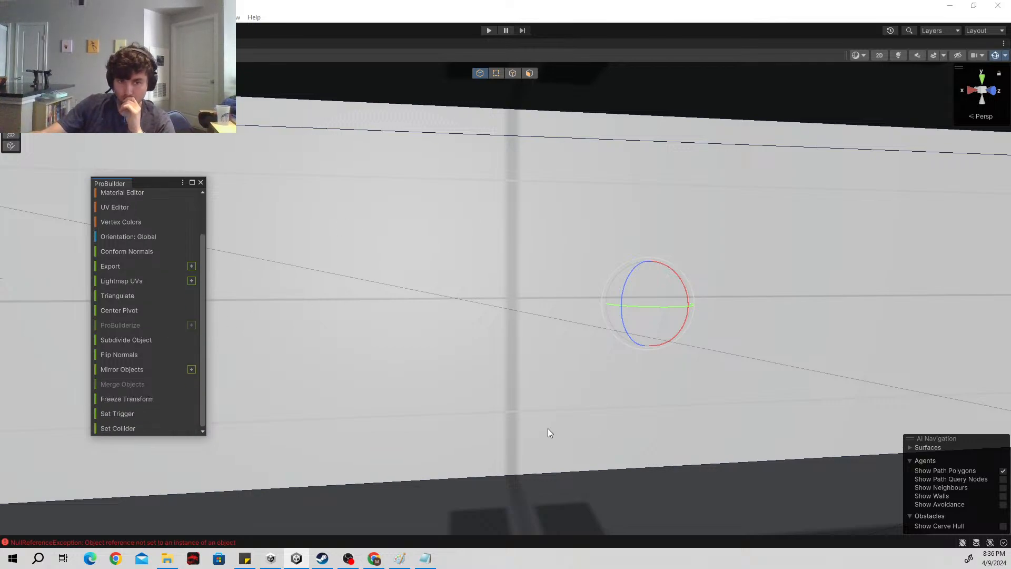
Step: Switch ProBuilder to edge selection and select the edge where the Cylinder's wall meets the floor
left_click(496, 73)
left_click(513, 73)
left_click(541, 470)
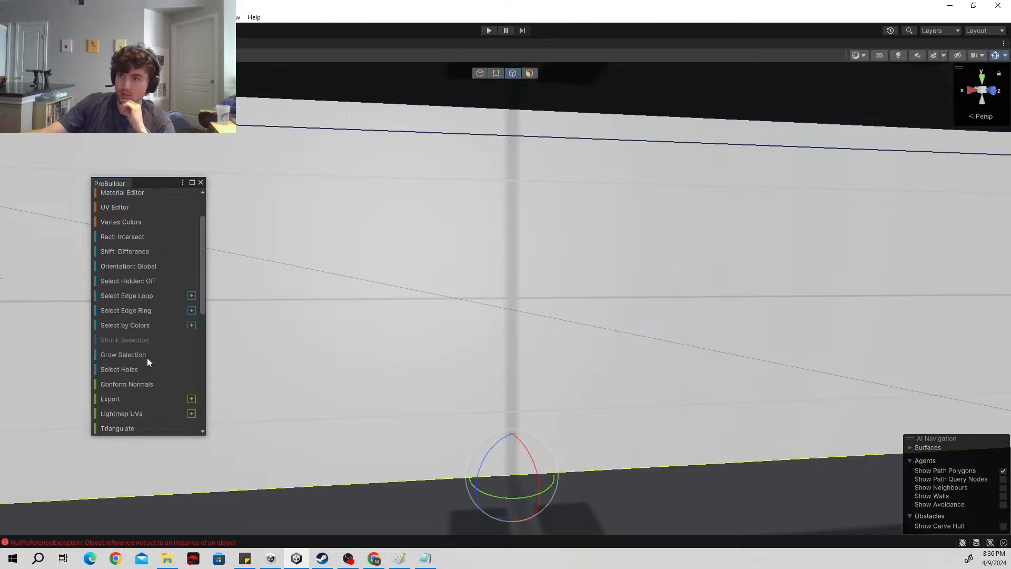
scroll(147, 363, "down", 6)
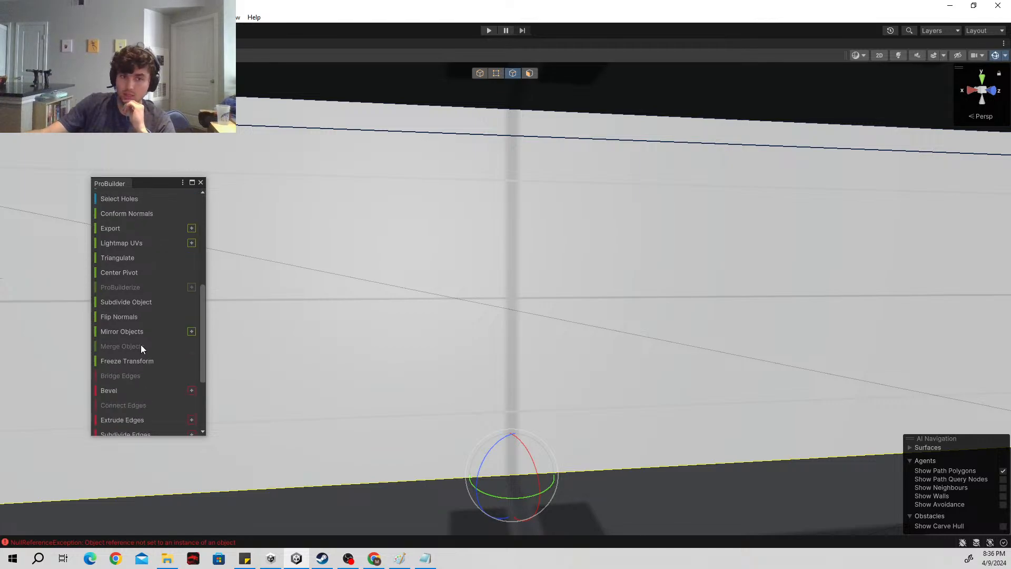
scroll(140, 346, "down", 4)
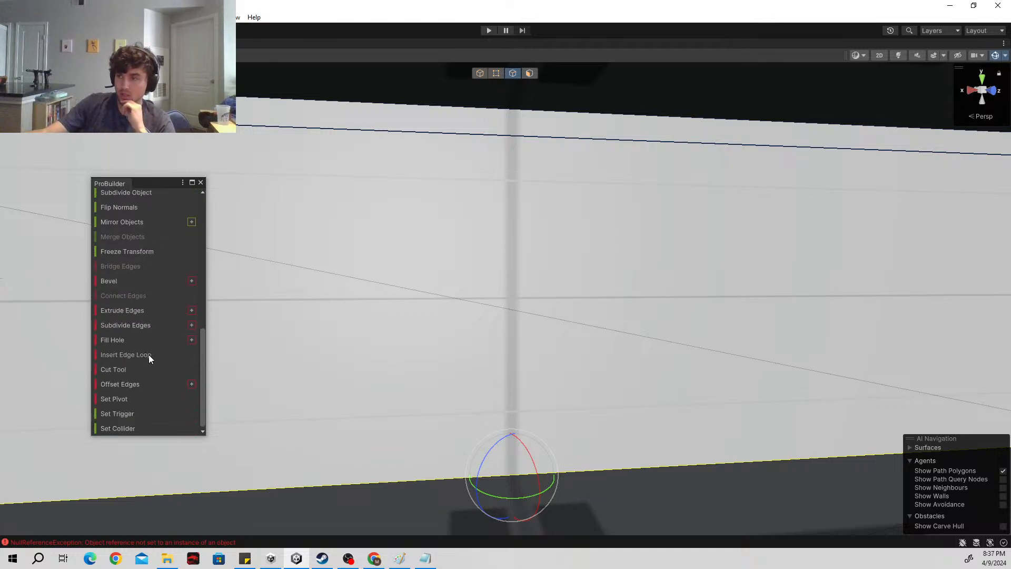
Step: Try inserting an edge loop from the wall's selected bottom edge and undo it after inspecting the building
left_click(149, 355)
key("f")
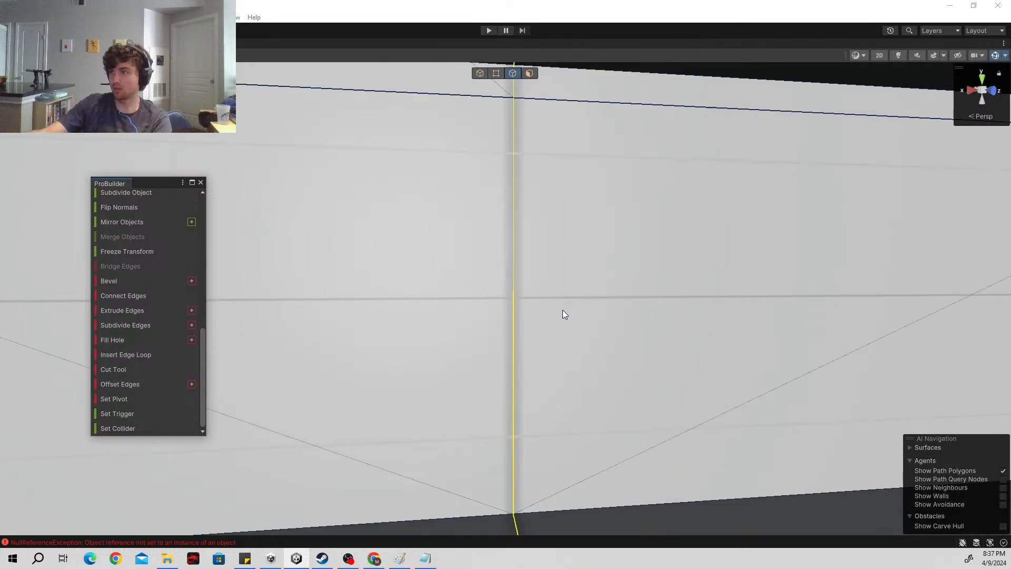
scroll(545, 292, "down", 5)
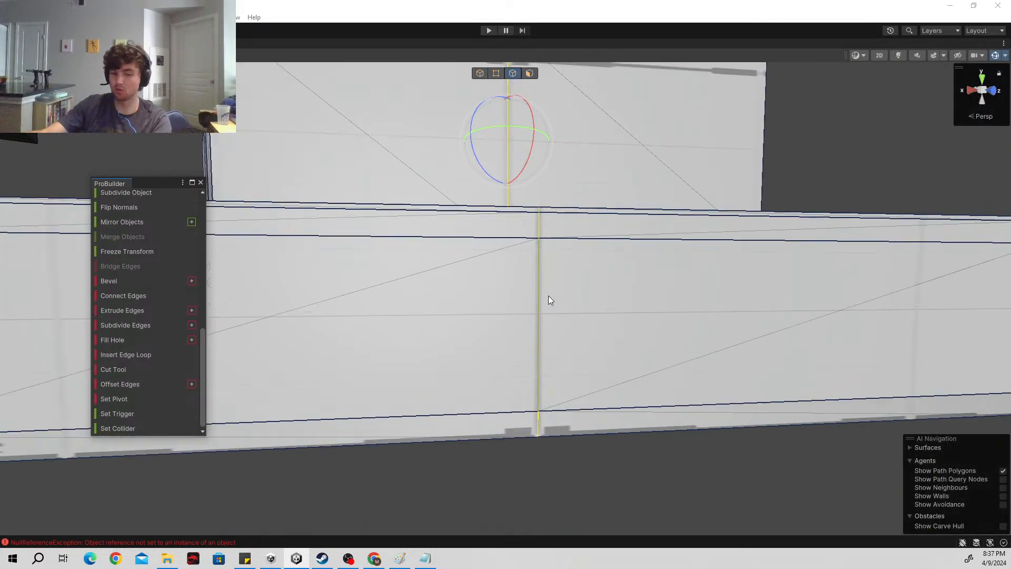
key("w")
right_click_drag(573, 182, 600, 173)
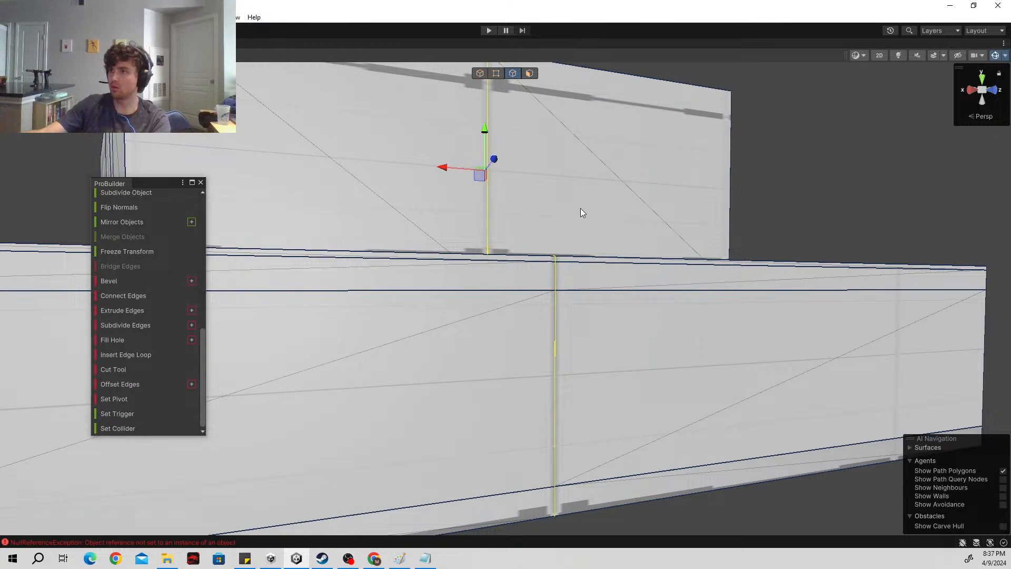
key("w")
right_click_drag(582, 212, 517, 203)
key("s")
key("s")
key("q")
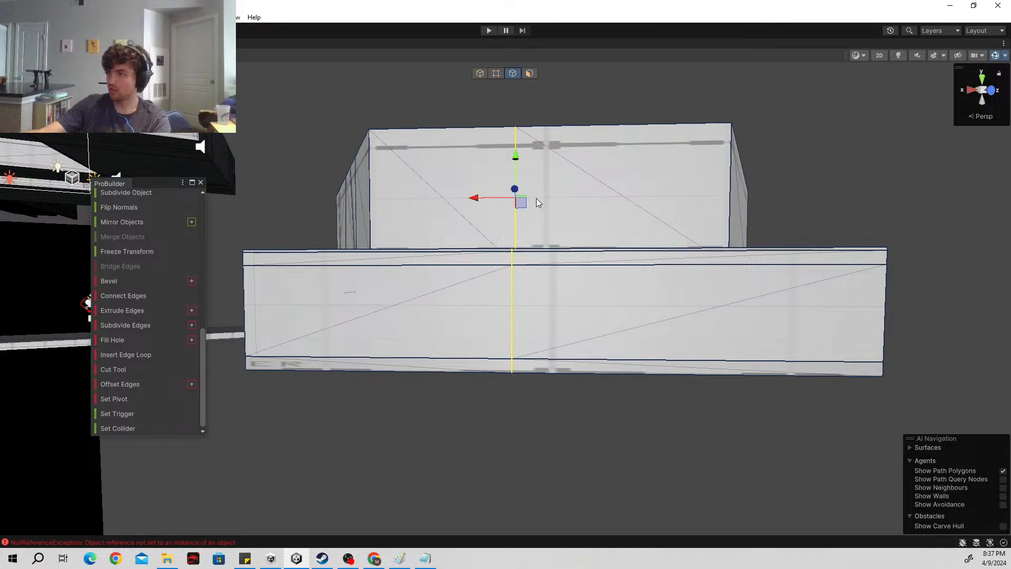
key("w")
right_click_drag(605, 305, 495, 309)
key("s")
right_click_drag(556, 312, 598, 286)
key("s")
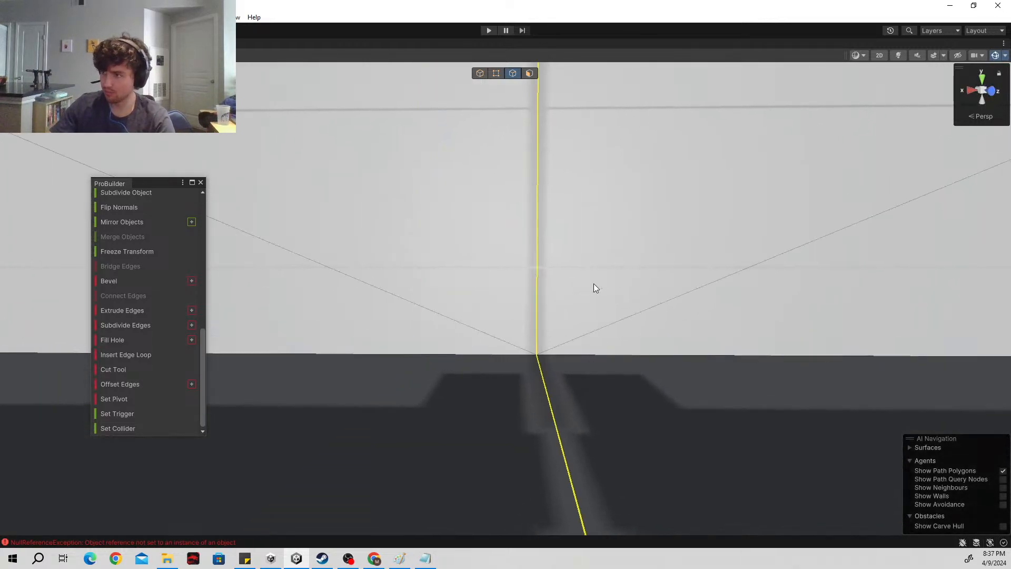
key("ctrl+z")
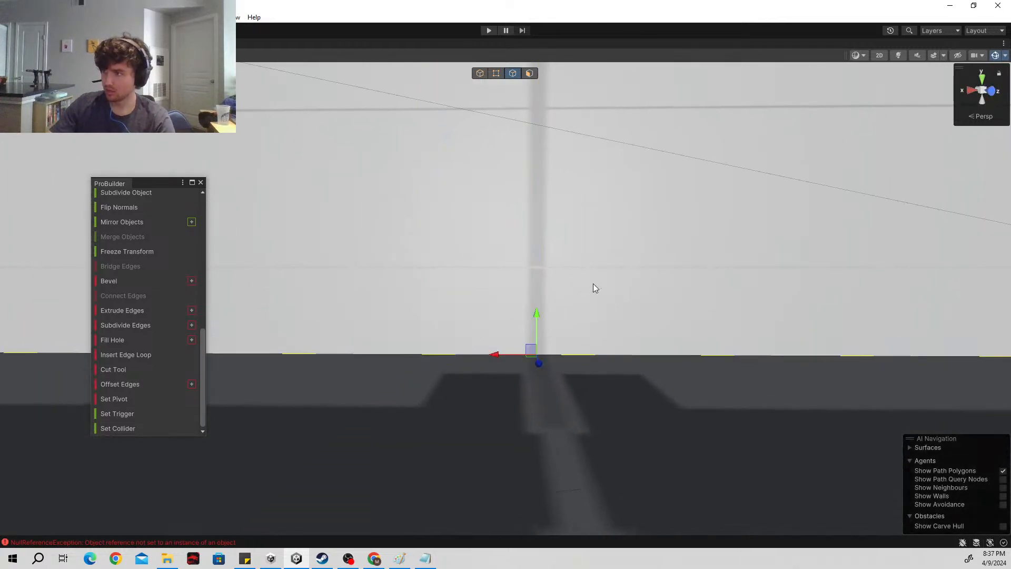
Step: Insert an edge loop around the Cylinder room through its selected bottom wall edge and check it from outside
left_click(140, 355)
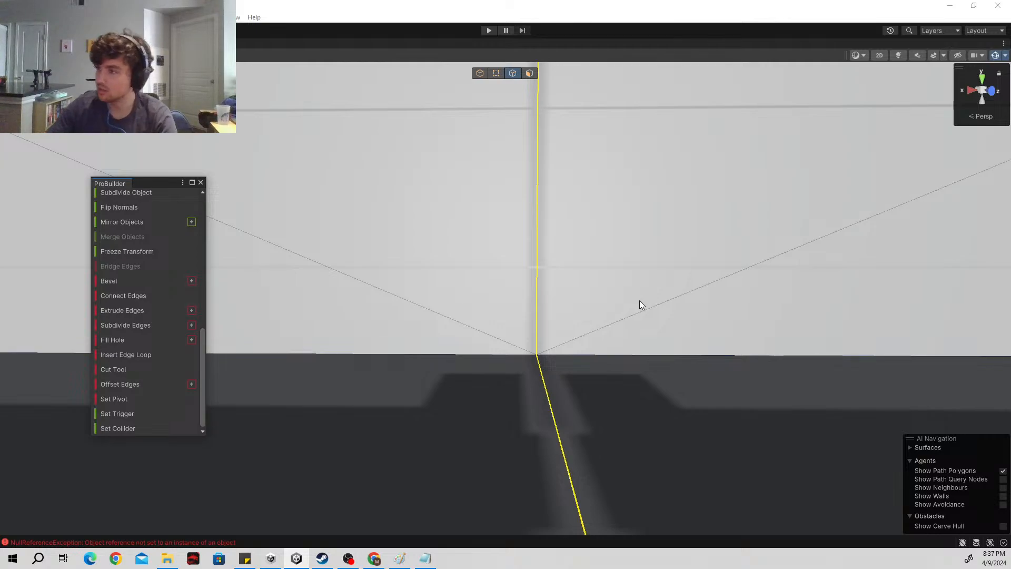
scroll(529, 132, "down", 5)
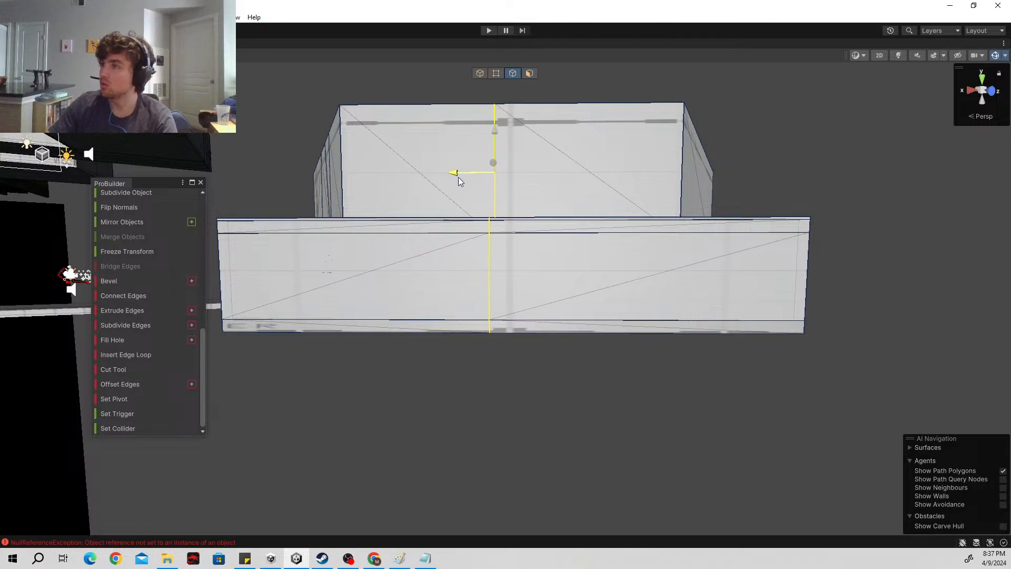
scroll(532, 239, "up", 6)
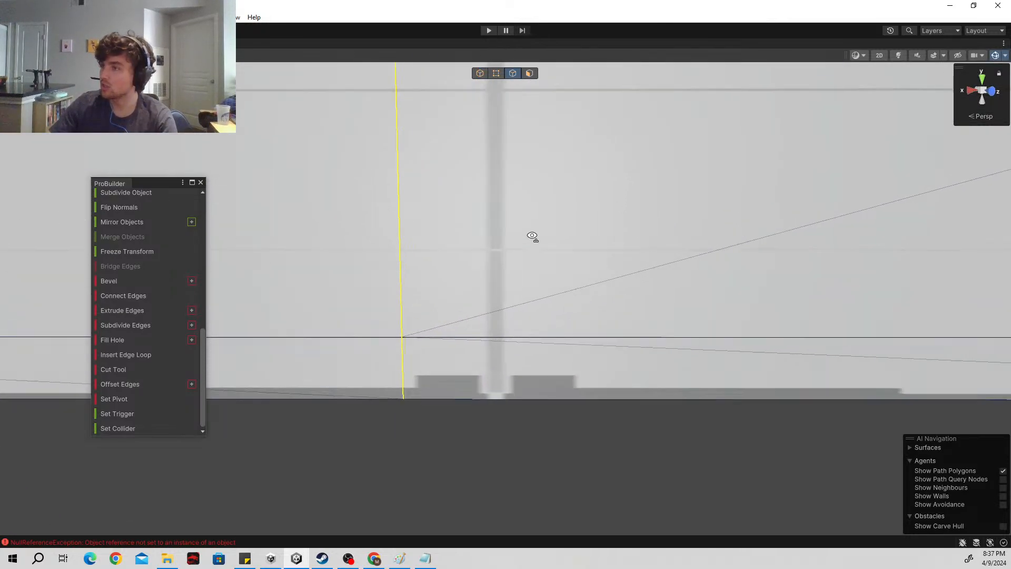
left_click_drag(532, 239, 506, 174, "alt")
right_click_drag(506, 175, 443, 188)
key("s")
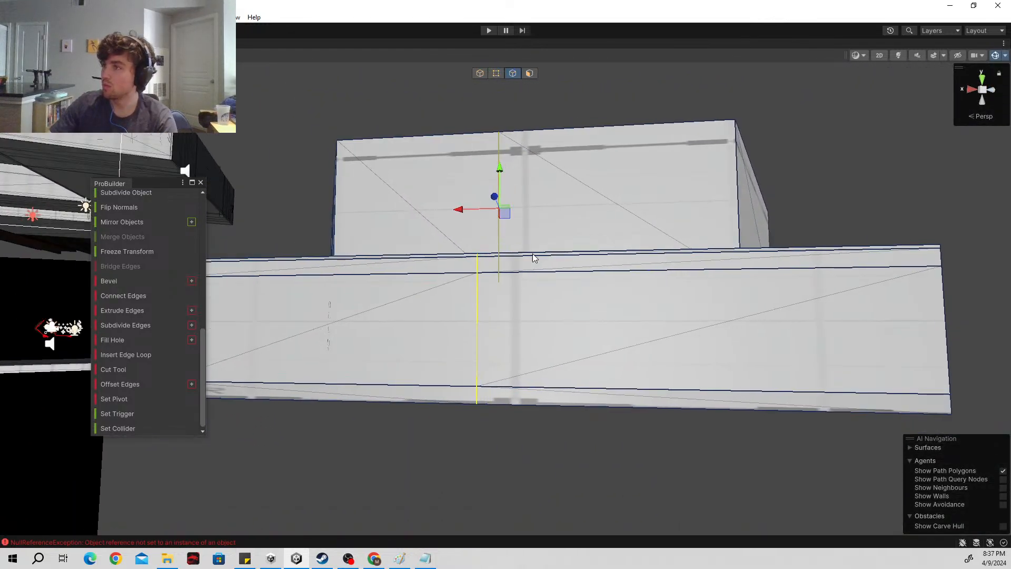
Step: Insert a second edge loop around the Cylinder room through the bottom wall edge segment beside the first loop
key("w")
right_click_drag(532, 254, 554, 334)
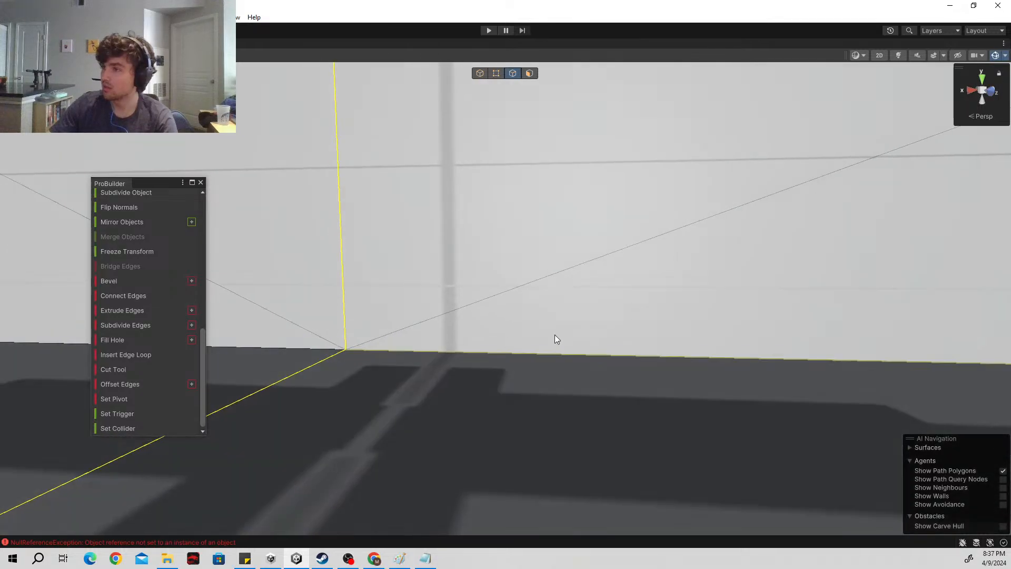
left_click(488, 353)
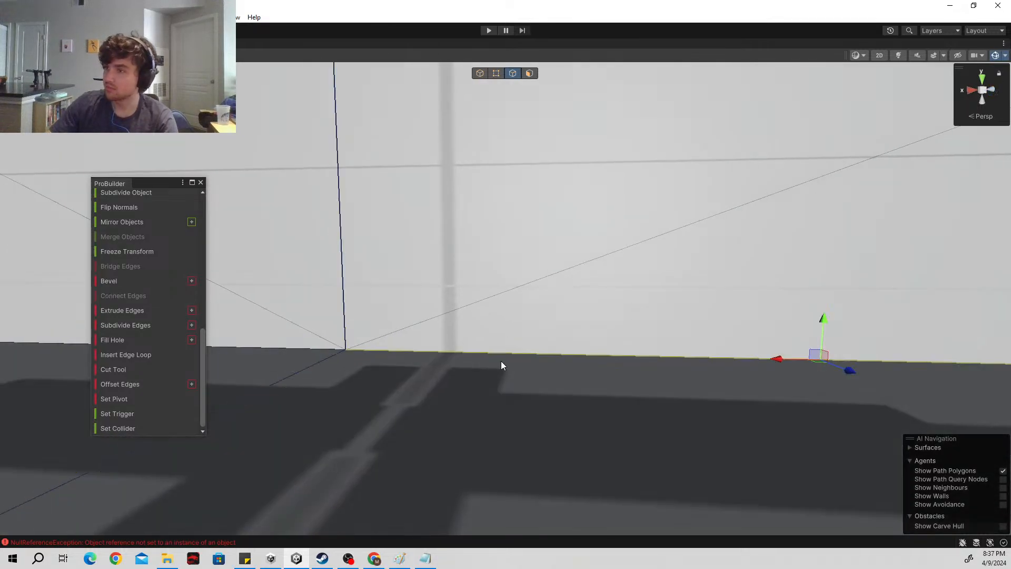
left_click(145, 356)
right_click_drag(679, 242, 518, 135)
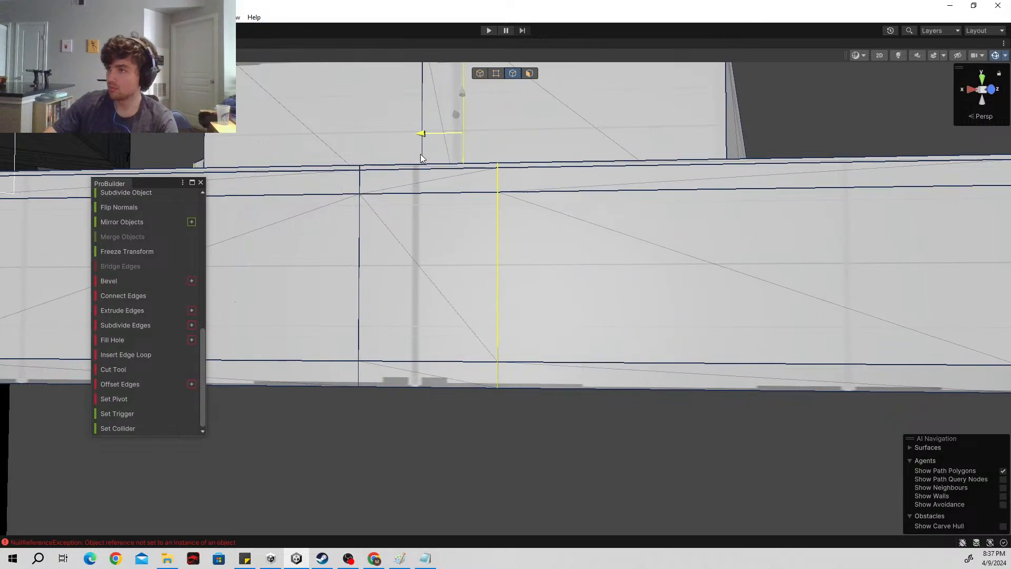
Step: Try sliding the whole second edge loop toward the first loop and undo the move
left_click_drag(421, 155, 399, 162)
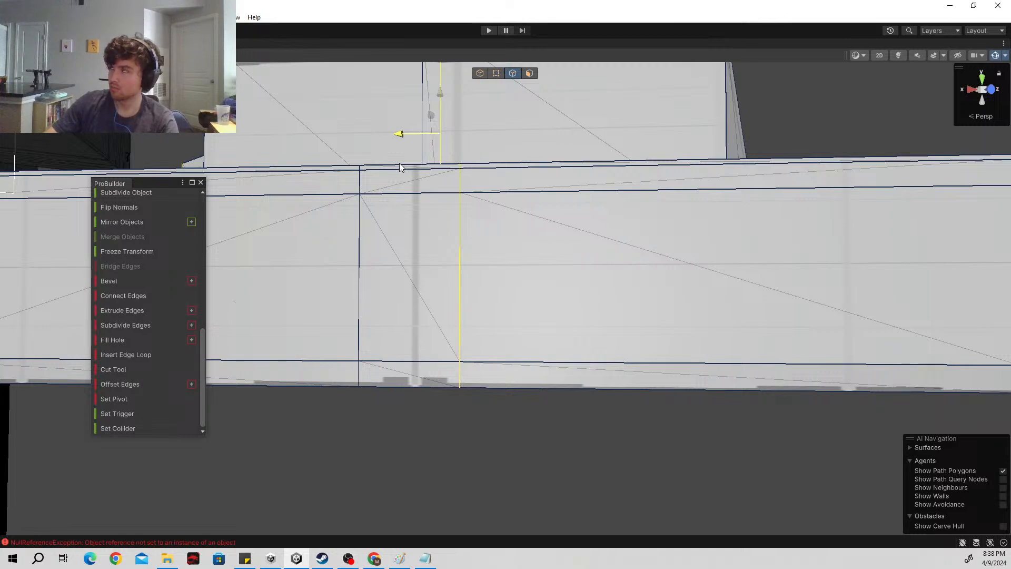
left_click_drag(399, 162, 399, 163)
right_click_drag(417, 245, 503, 88)
key("ctrl+z")
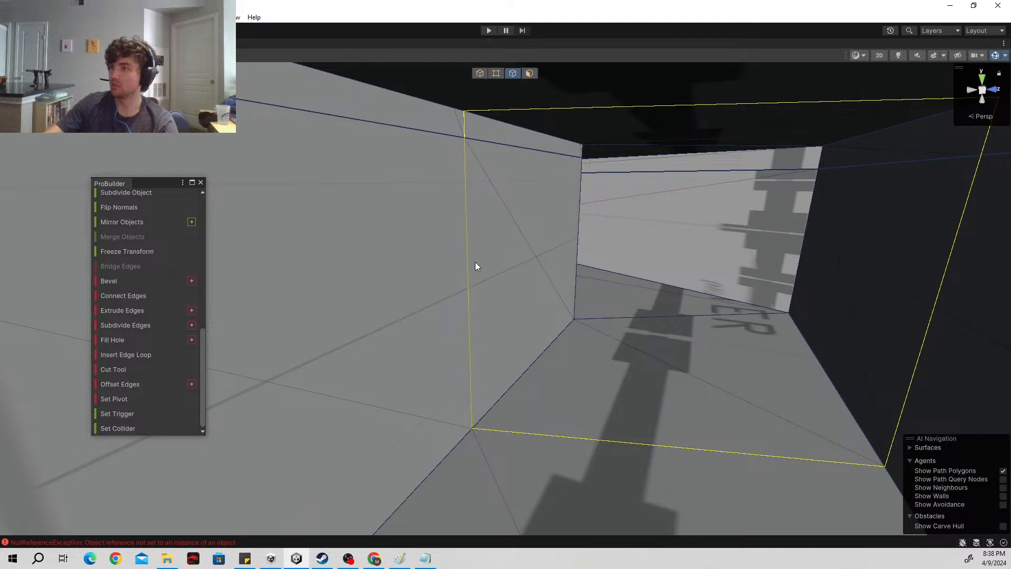
Step: Select the second loop's vertical wall edges individually, adding the short segments up over the wall's upper rim
left_click(471, 261)
key("f")
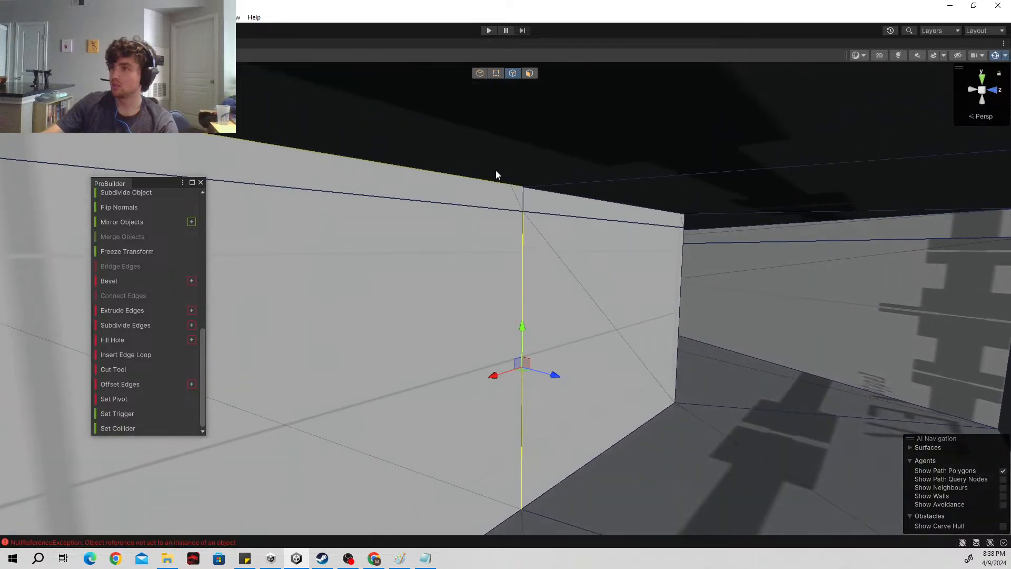
left_click(522, 199, "shift")
right_click_drag(522, 199, 525, 278)
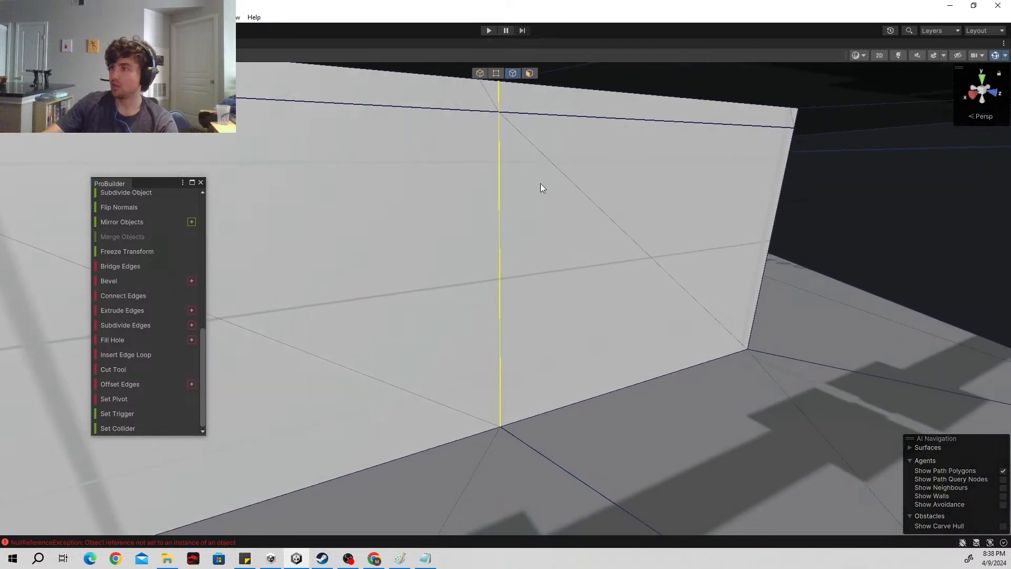
right_click_drag(540, 188, 131, 220)
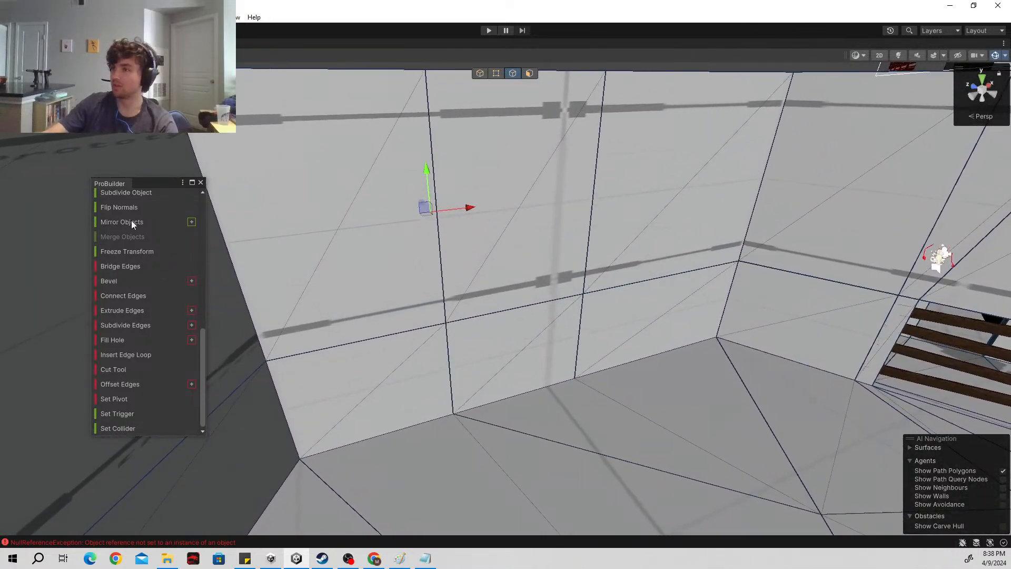
right_click_drag(448, 374, 908, 284)
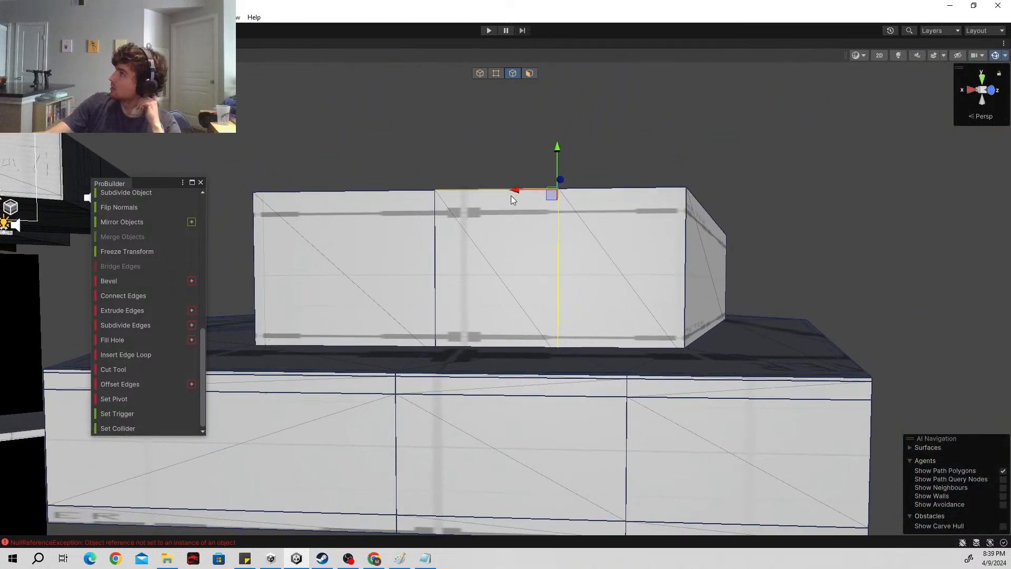
Step: Slide the selected wall edges along the X axis toward the first edge loop
right_click_drag(495, 279, 772, 301)
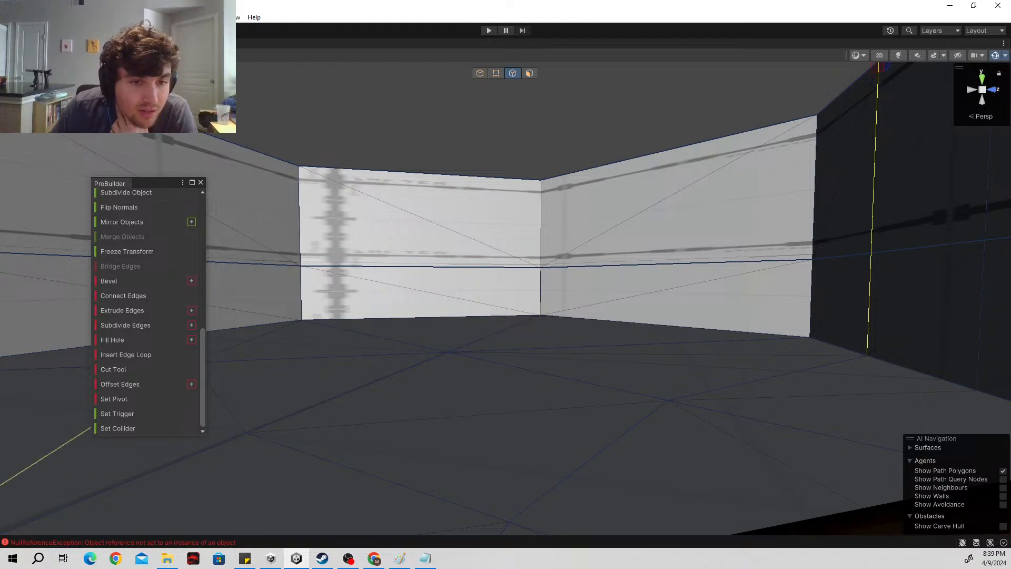
right_click_drag(597, 140, 483, 128)
left_click_drag(492, 128, 439, 135)
mouse_move(526, 189)
right_mouse_down()
mouse_move(557, 266)
mouse_move(555, 239)
mouse_move(532, 217)
mouse_move(547, 188)
right_mouse_up()
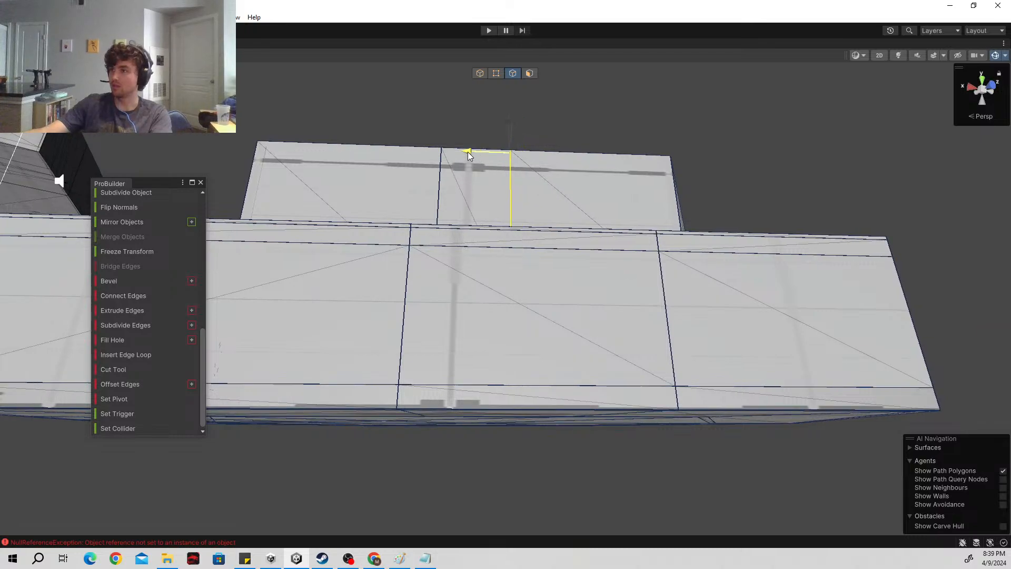
Step: Insert an edge loop around the Cylinder room through the bottom edge of the adjacent side wall
right_click_drag(462, 161, 568, 271)
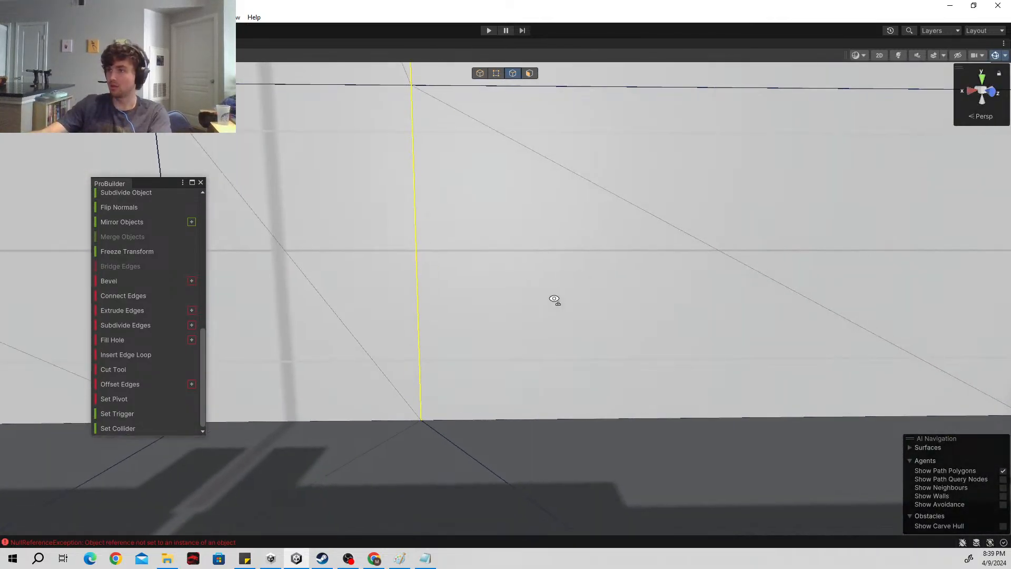
right_click_drag(554, 299, 353, 306)
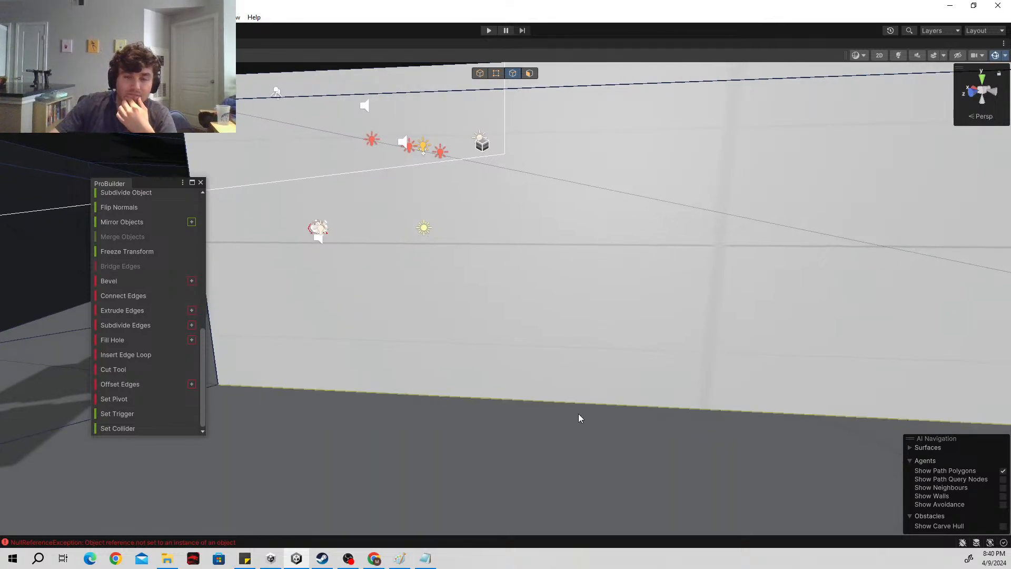
right_click_drag(699, 420, 680, 360)
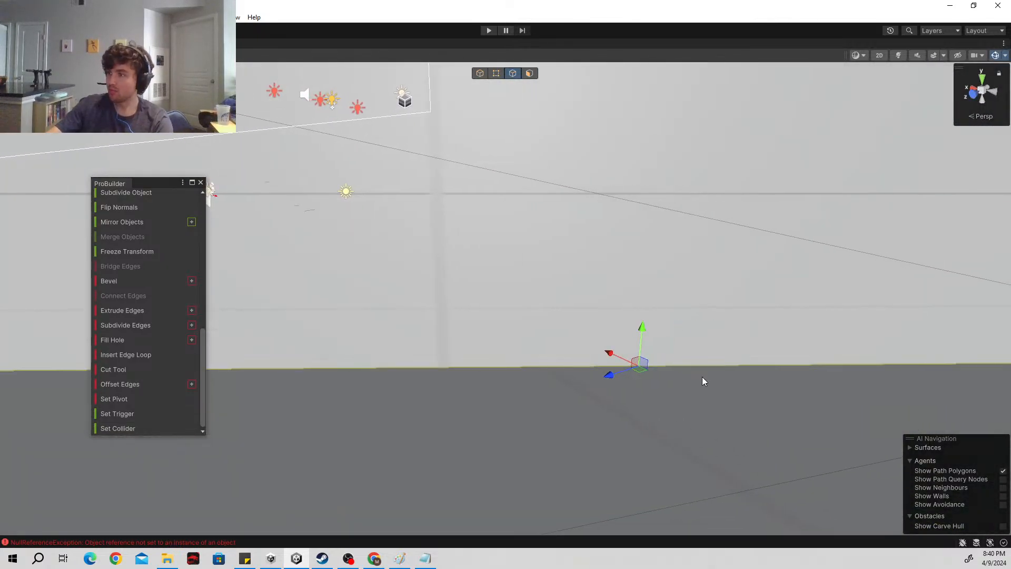
mouse_move(632, 328)
right_mouse_down()
mouse_move(672, 318)
mouse_move(662, 333)
mouse_move(644, 324)
right_mouse_up()
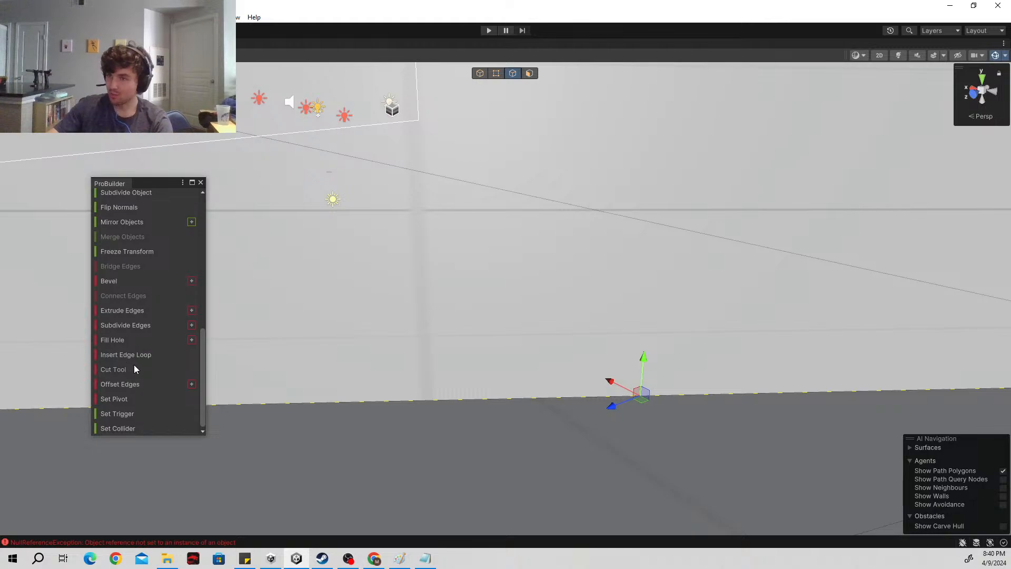
right_click_drag(604, 259, 600, 221)
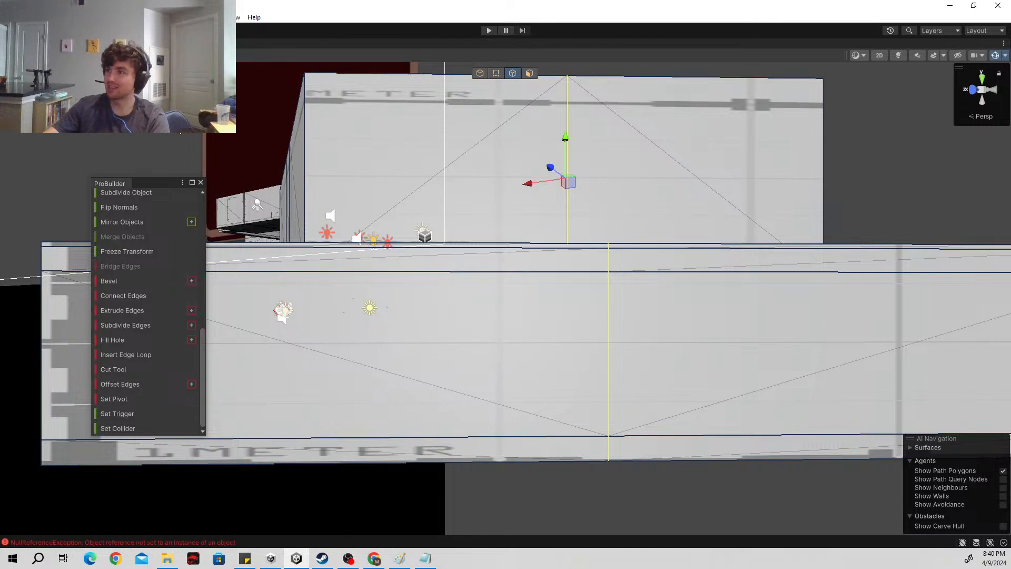
Step: Try sliding the side wall's new edge loop across the wall and undo the last move
mouse_move(600, 258)
right_mouse_down()
mouse_move(598, 216)
mouse_move(602, 241)
right_mouse_up()
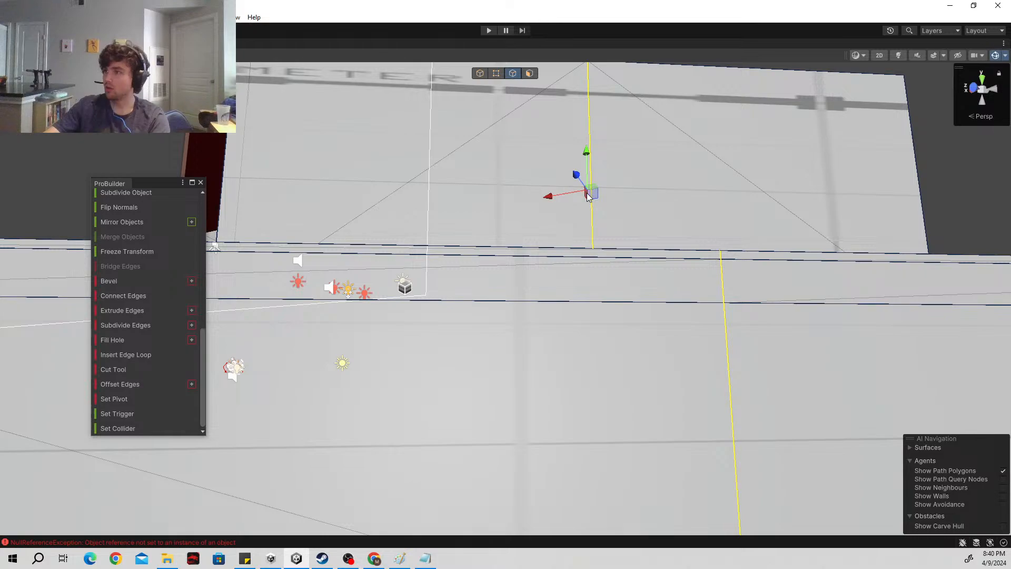
left_click_drag(588, 196, 636, 246)
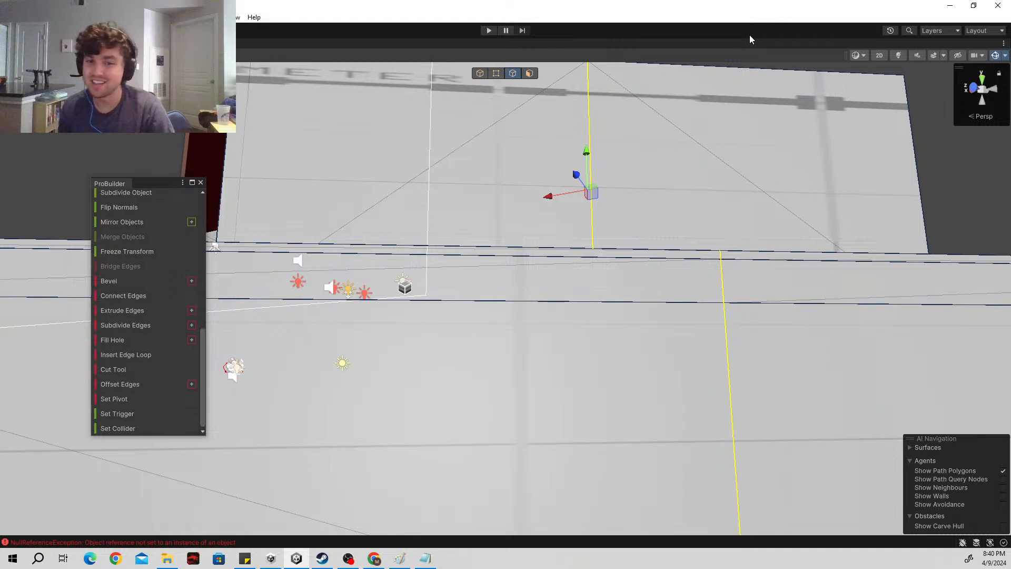
right_click_drag(708, 241, 249, 180)
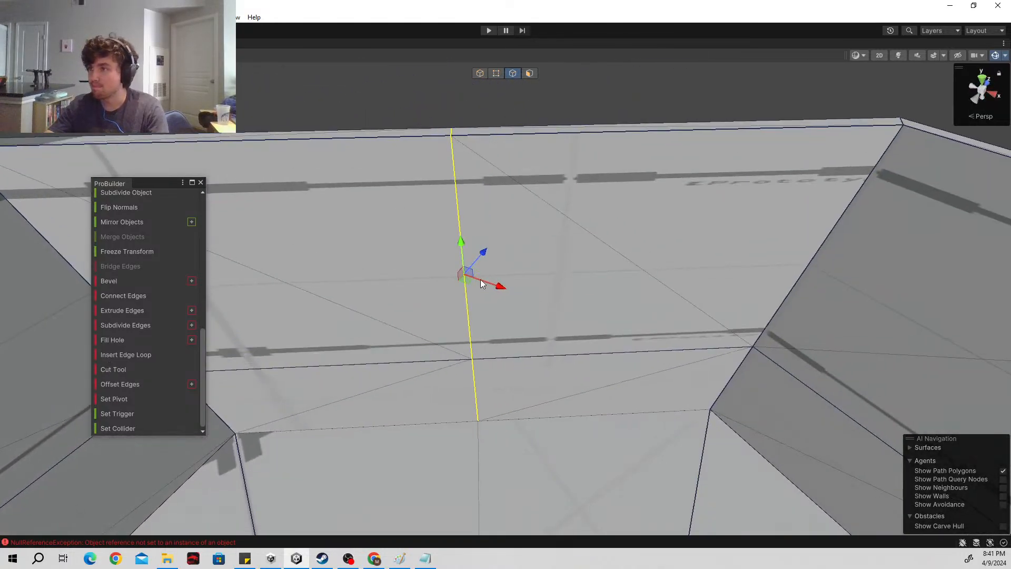
left_click_drag(467, 279, 520, 277)
right_click_drag(520, 277, 610, 240)
left_click_drag(588, 229, 533, 233)
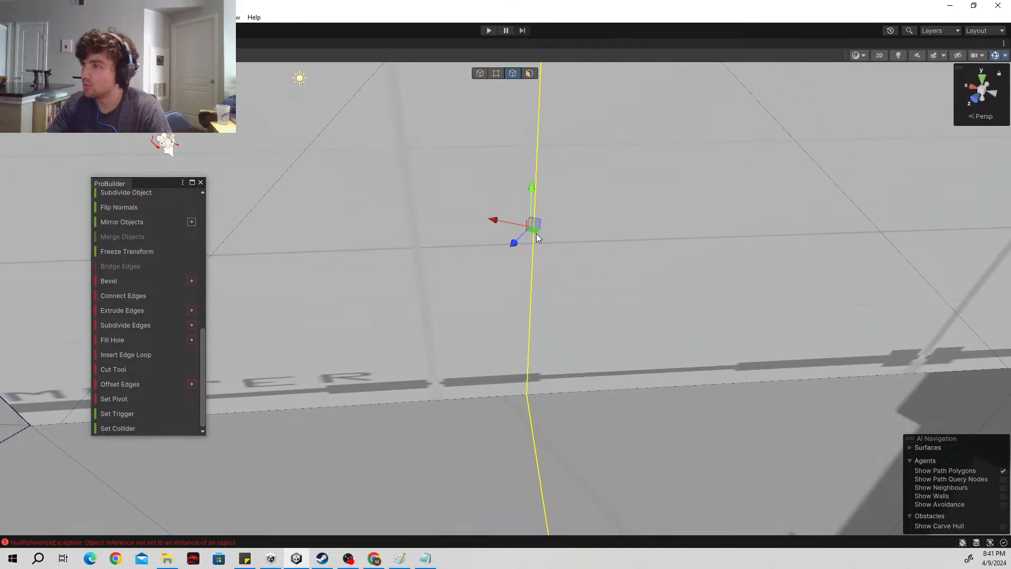
key("ctrl+z")
Step: Slide the side wall's edge loop horizontally along the wall, moving it in the X and Z directions together
right_click_drag(595, 230, 568, 236)
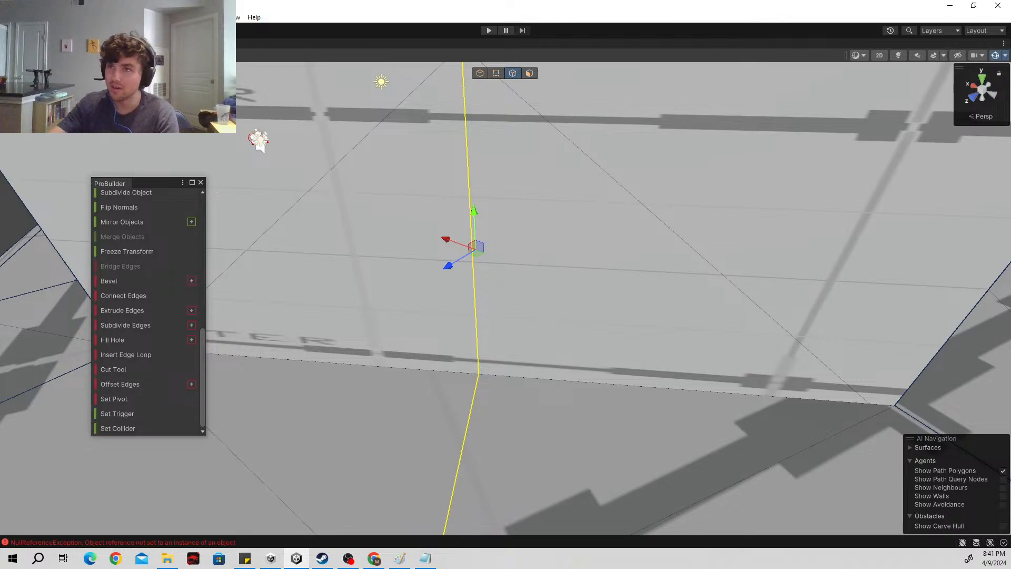
key("x")
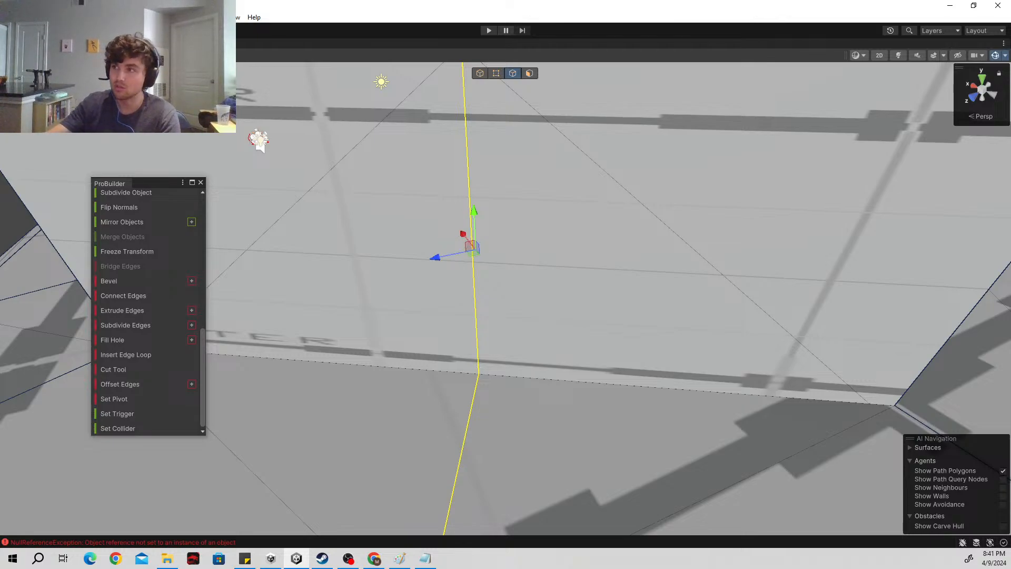
key("x")
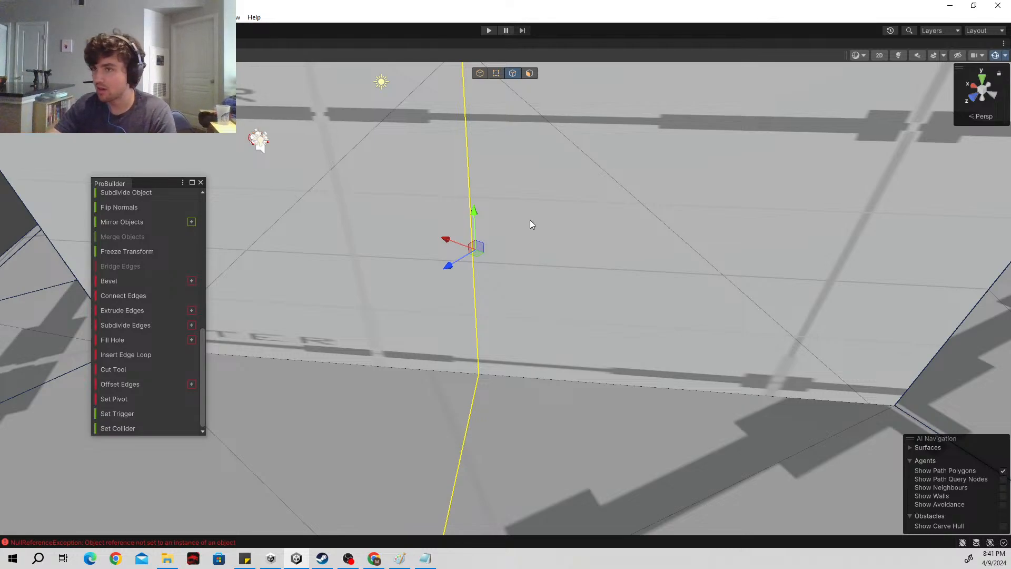
left_click_drag(479, 254, 392, 249)
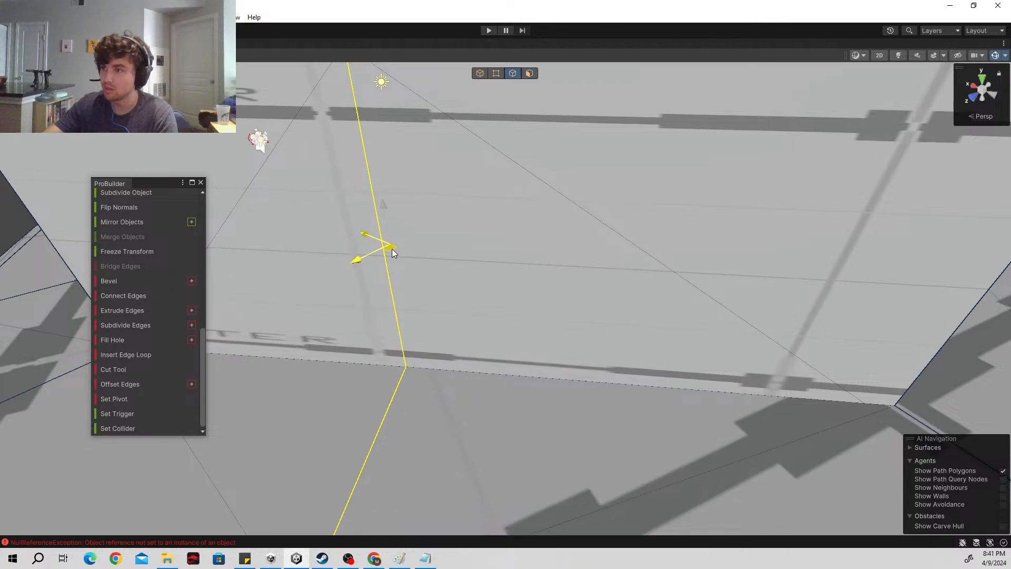
left_click_drag(392, 248, 391, 248)
left_click_drag(433, 289, 453, 279, "alt")
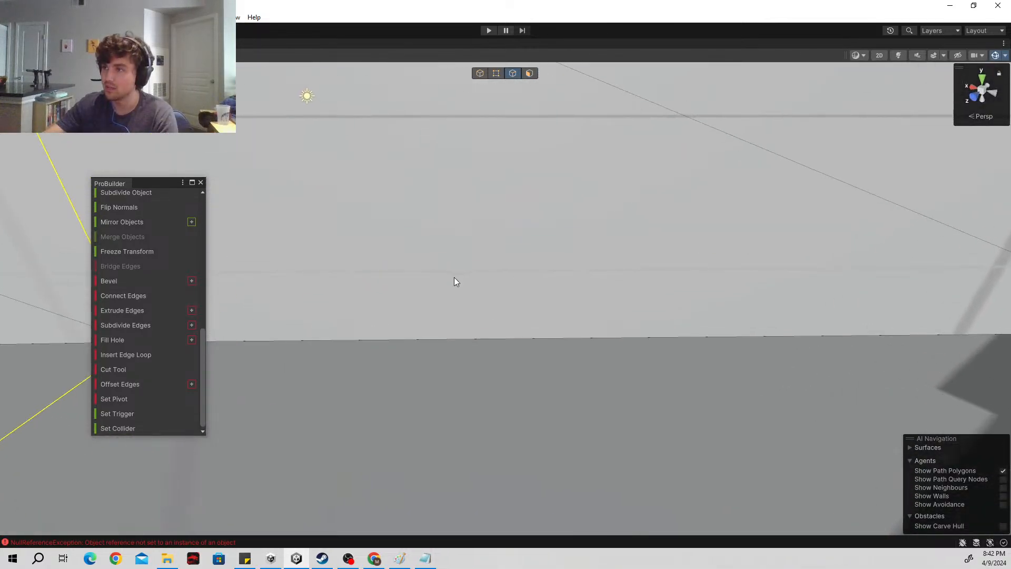
left_click(495, 73)
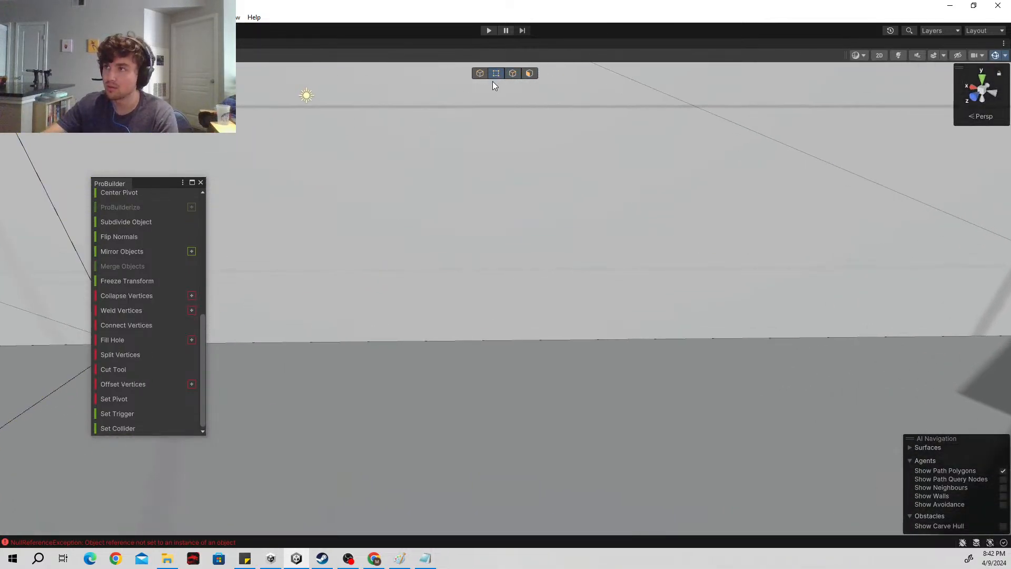
left_click(377, 346)
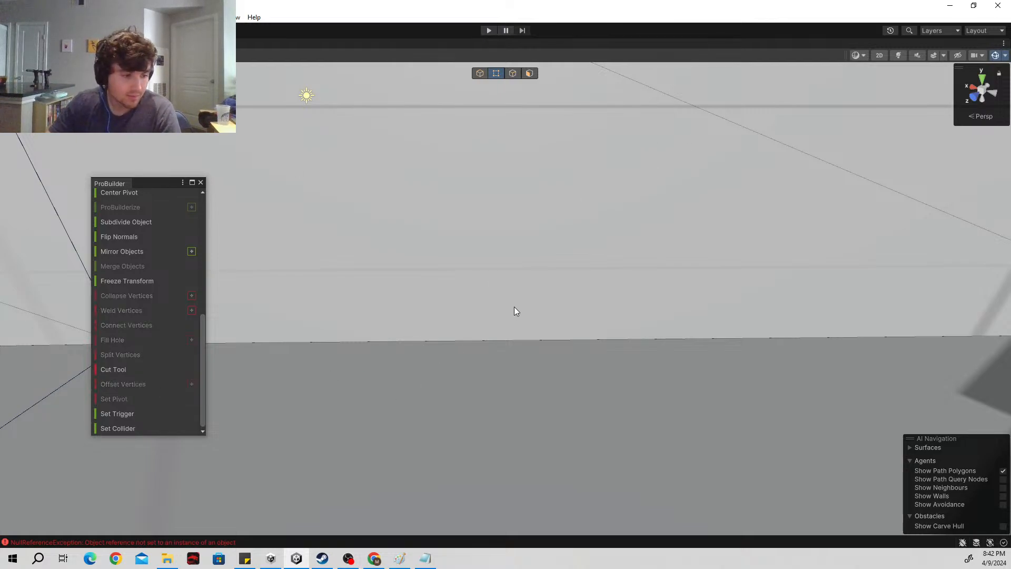
left_click_drag(514, 307, 504, 327, "alt")
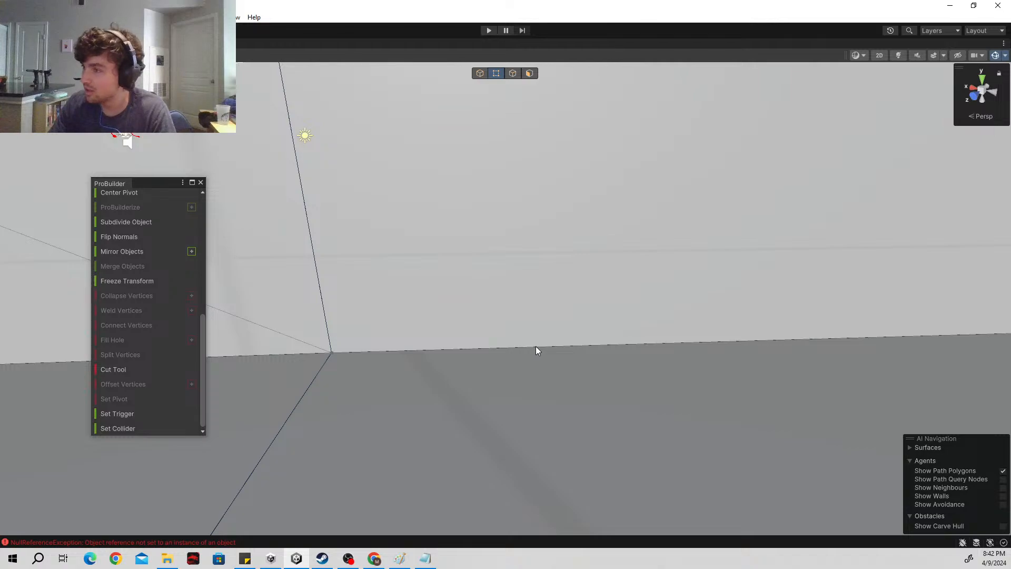
left_click(512, 73)
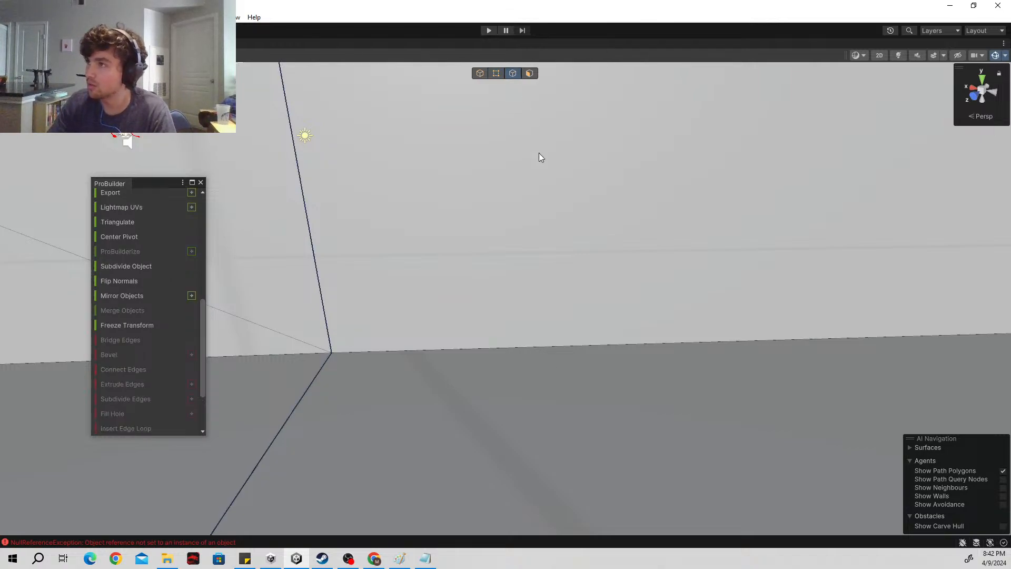
Step: Insert a second edge loop through the side wall's remaining long bottom edge, beside the loop just moved
left_click(515, 345)
left_click_drag(518, 346, 609, 338, "alt")
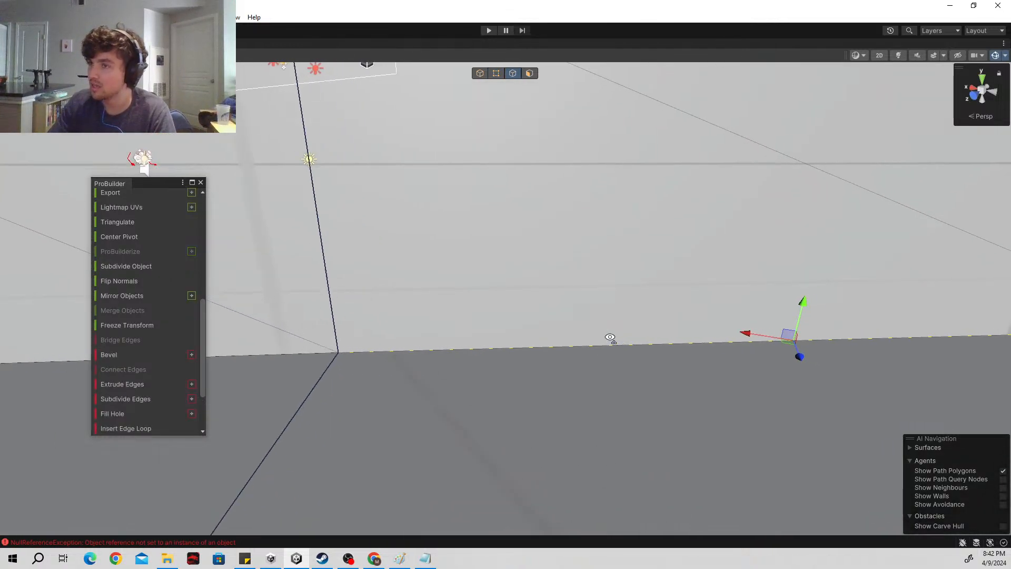
scroll(154, 392, "down", 3)
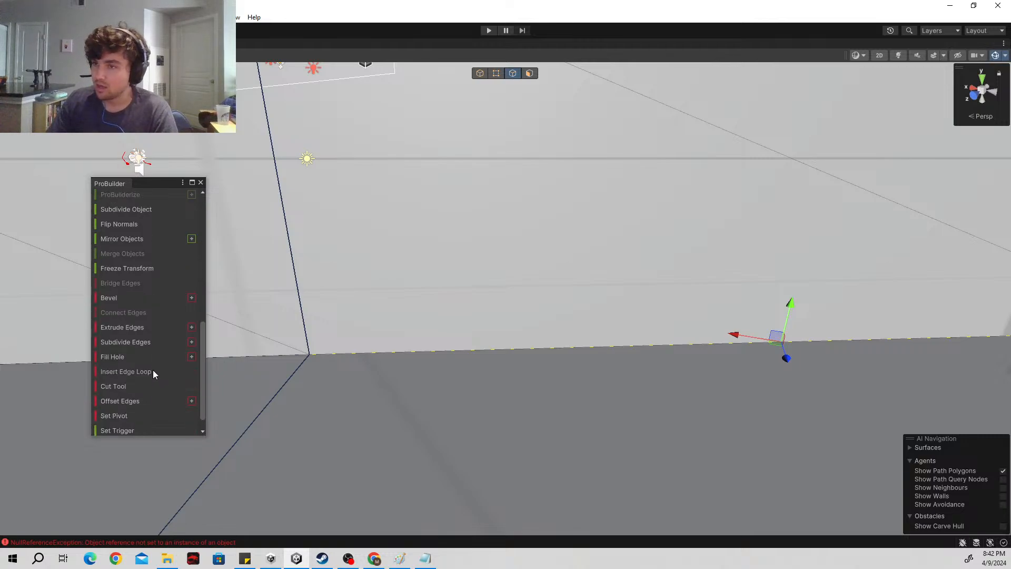
left_click(154, 371)
left_click_drag(737, 284, 547, 248, "alt")
right_click_drag(574, 256, 570, 259)
Step: Slide the side wall's second edge loop horizontally along the wall toward its first loop
key("e")
key("ctrl+z")
right_click_drag(543, 425, 572, 388)
key("w")
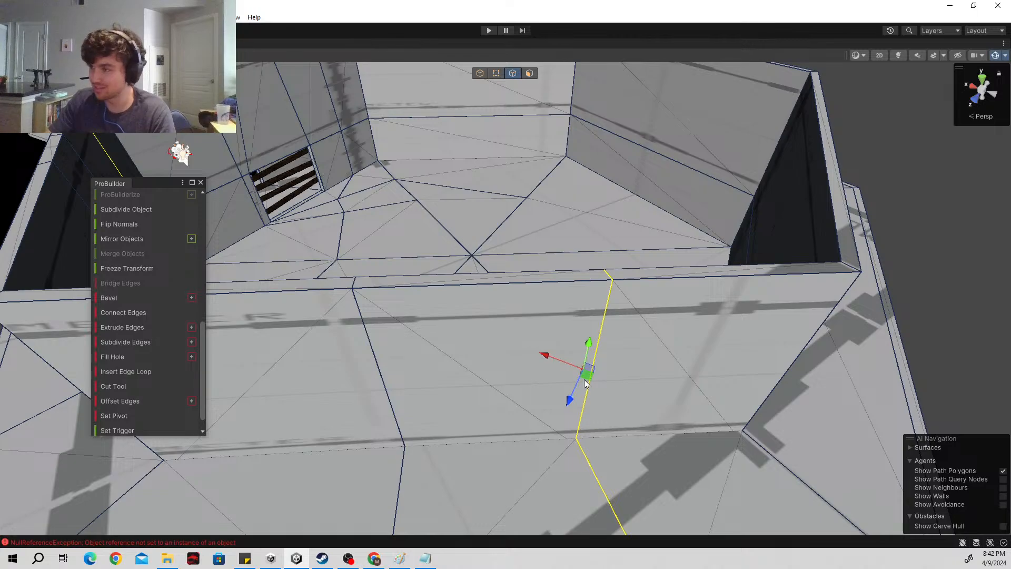
left_click_drag(583, 379, 528, 368)
right_click_drag(491, 309, 860, 341)
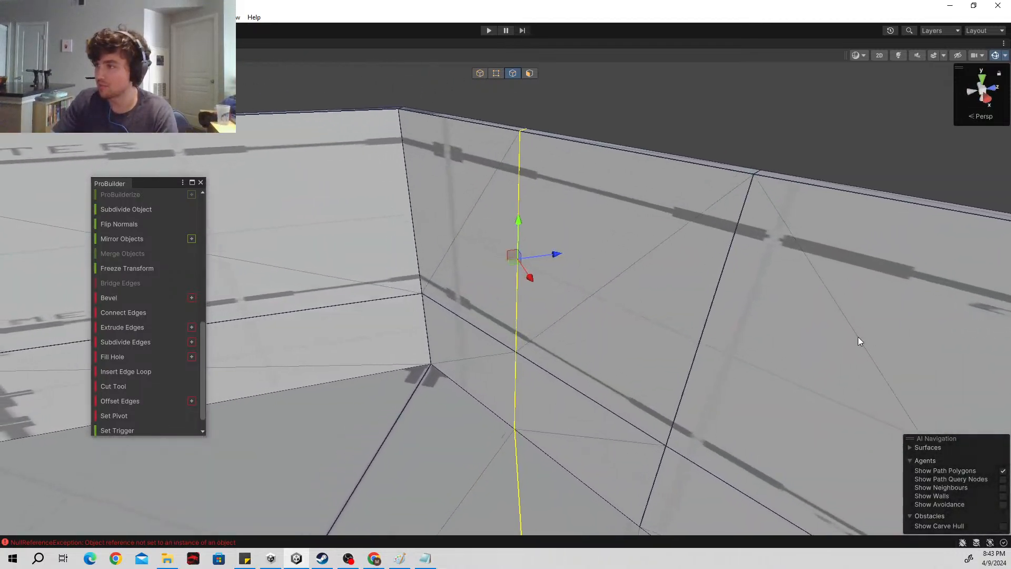
Step: Select the wall's centred edge loop near the corner segment by segment, across its inner face, floor strip, rim and outer face
left_click(526, 392)
left_click(532, 311)
right_click_drag(560, 140, 546, 229)
left_click(525, 279, "shift")
right_click_drag(526, 283, 349, 262)
left_click(349, 260)
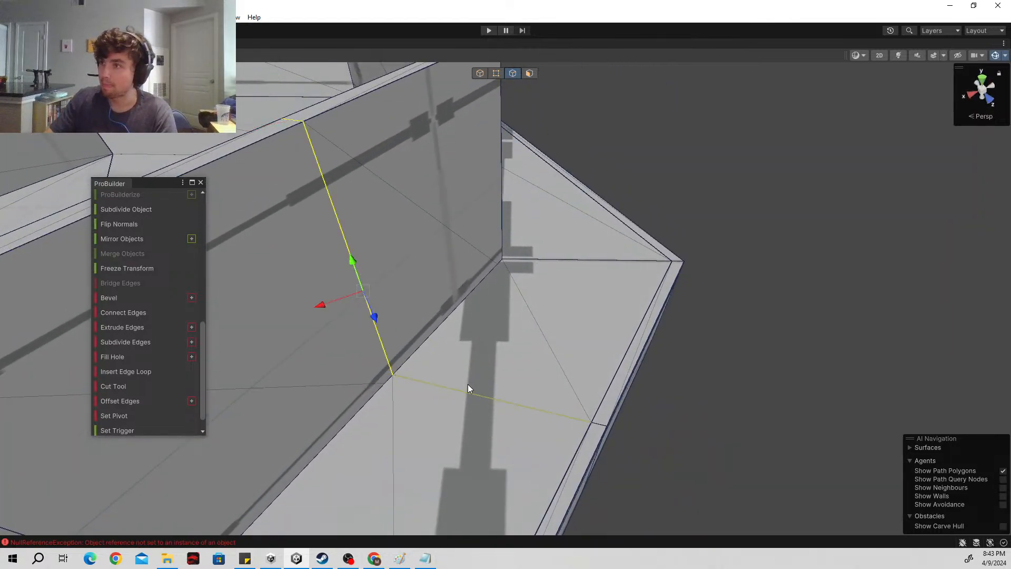
right_click_drag(538, 362, 463, 372)
left_click(466, 357, "shift")
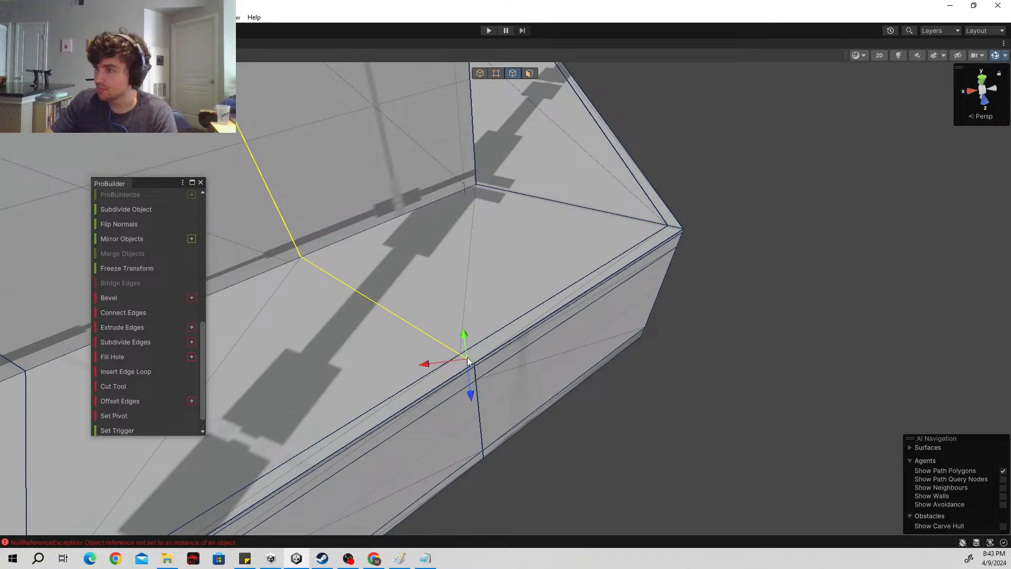
left_click(480, 403, "shift")
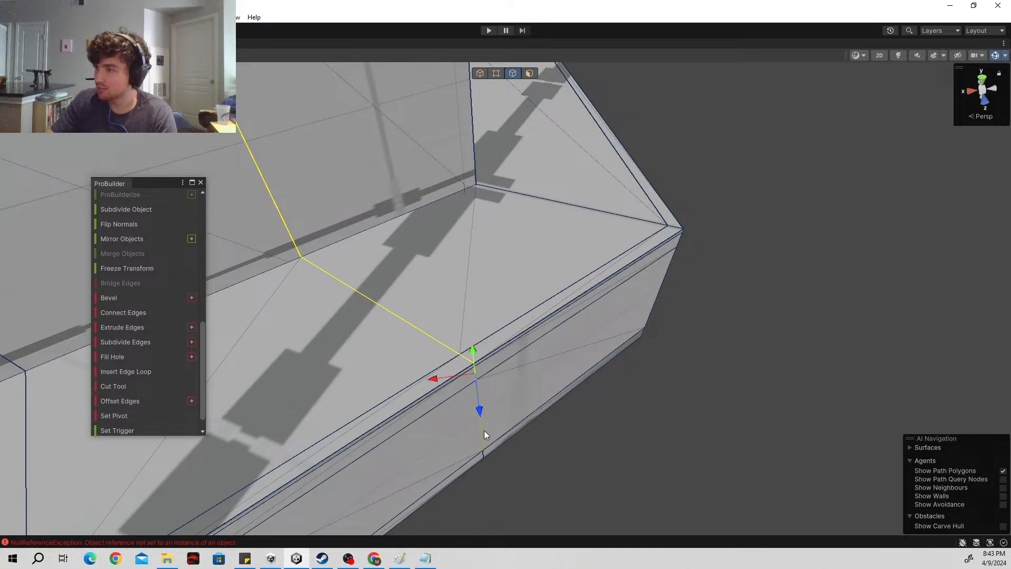
left_click(484, 450, "shift")
right_click_drag(485, 453, 552, 231)
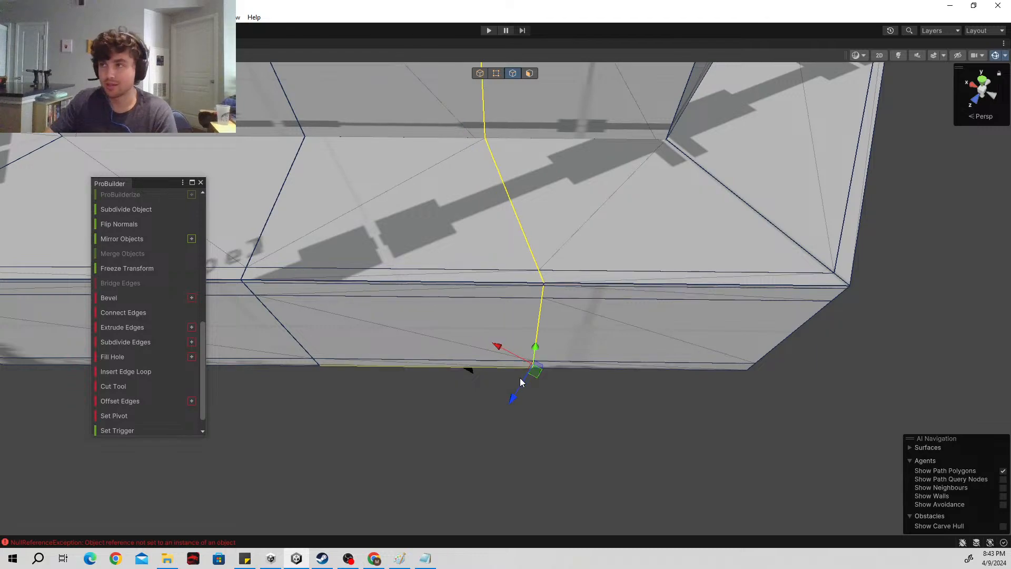
Step: Complete that edge loop's selection and slide it horizontally toward the neighbouring loop, leaving a doorway-wide strip between them
left_click_drag(533, 370, 417, 374)
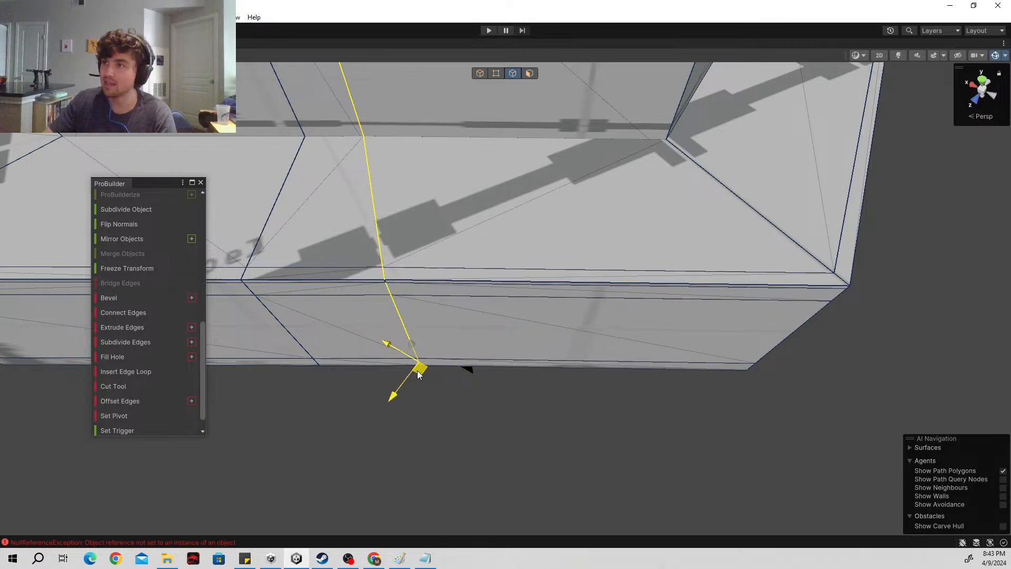
right_click_drag(418, 374, 537, 200)
left_click(451, 263)
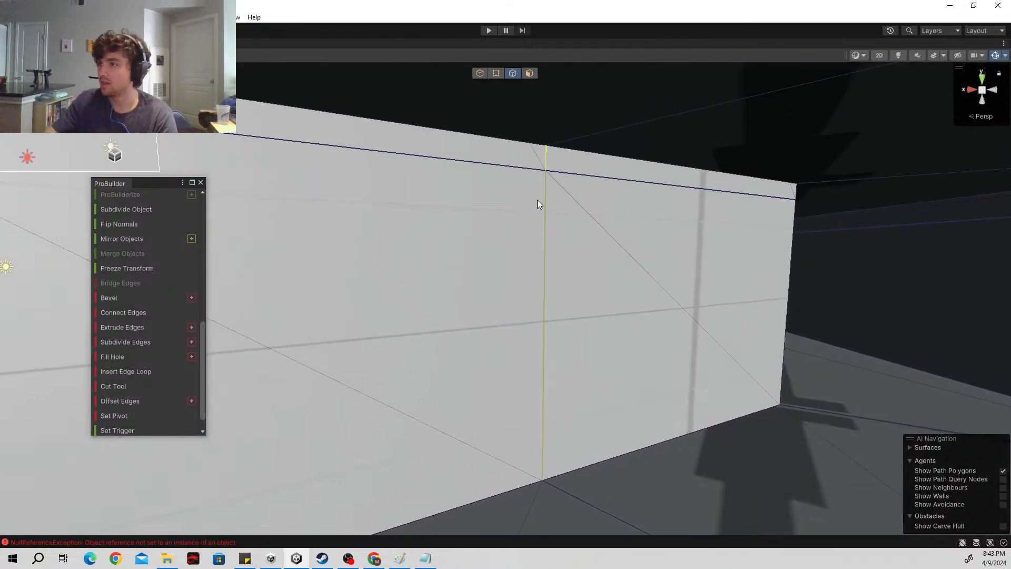
right_click_drag(554, 309, 480, 274)
key("s")
right_click_drag(479, 286, 884, 338)
key("w")
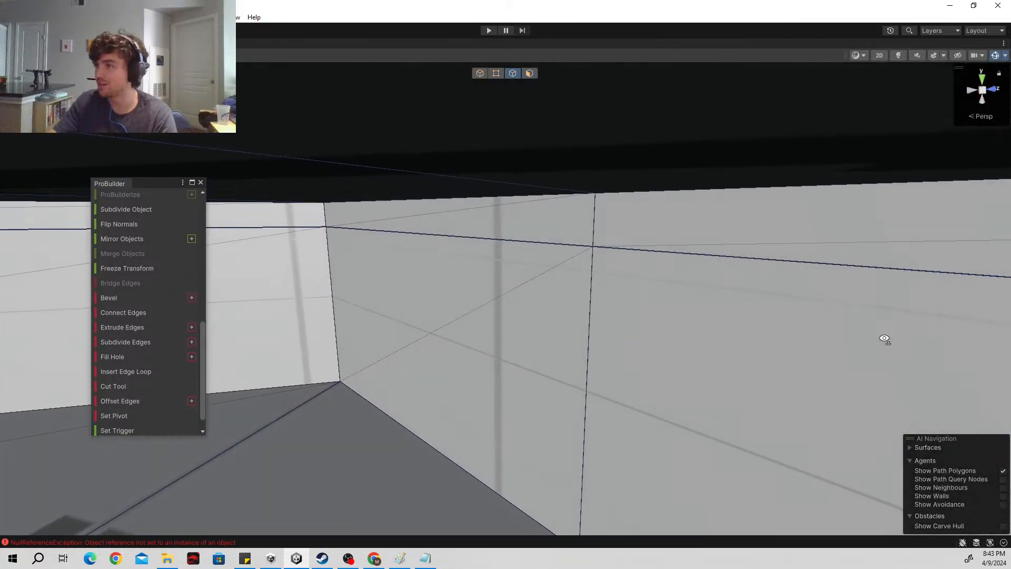
right_click_drag(604, 245, 503, 259)
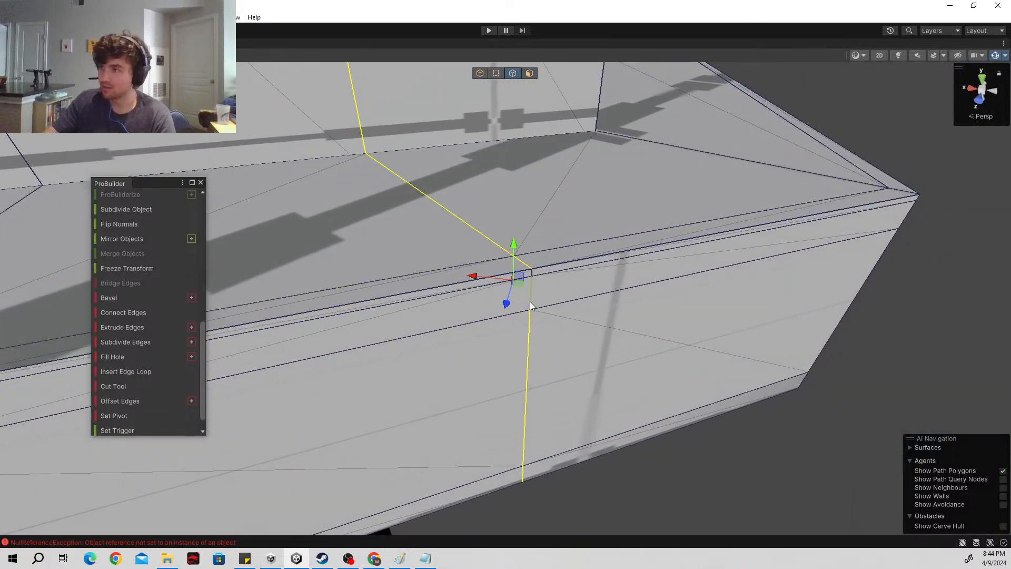
right_click_drag(529, 301, 560, 342)
left_click_drag(547, 329, 401, 339)
Step: Switch to face selection and delete the narrow wall face between the two edge loops
right_click_drag(440, 300, 449, 243)
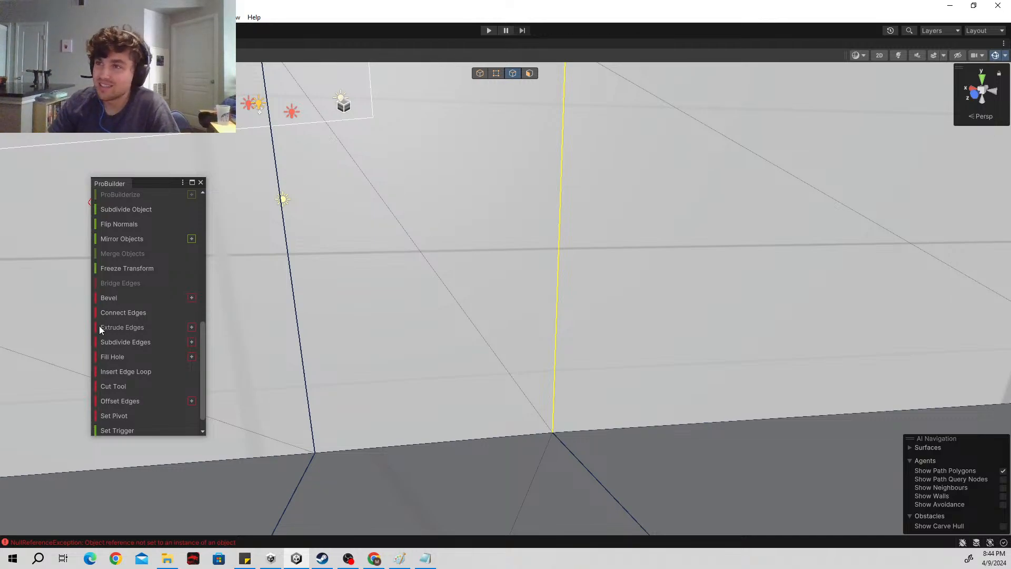
left_click(529, 74)
left_click(483, 270)
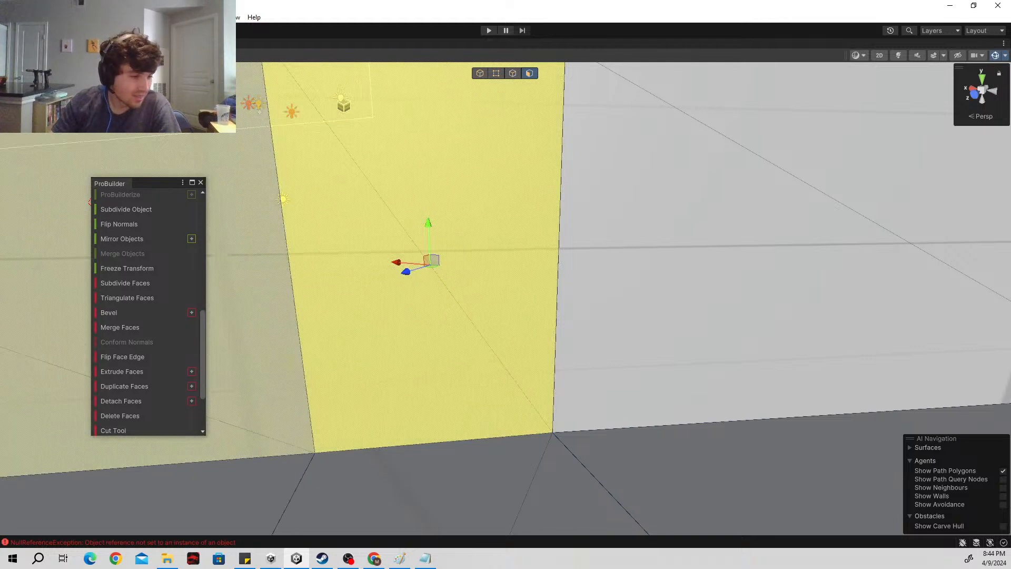
scroll(480, 258, "down", 4)
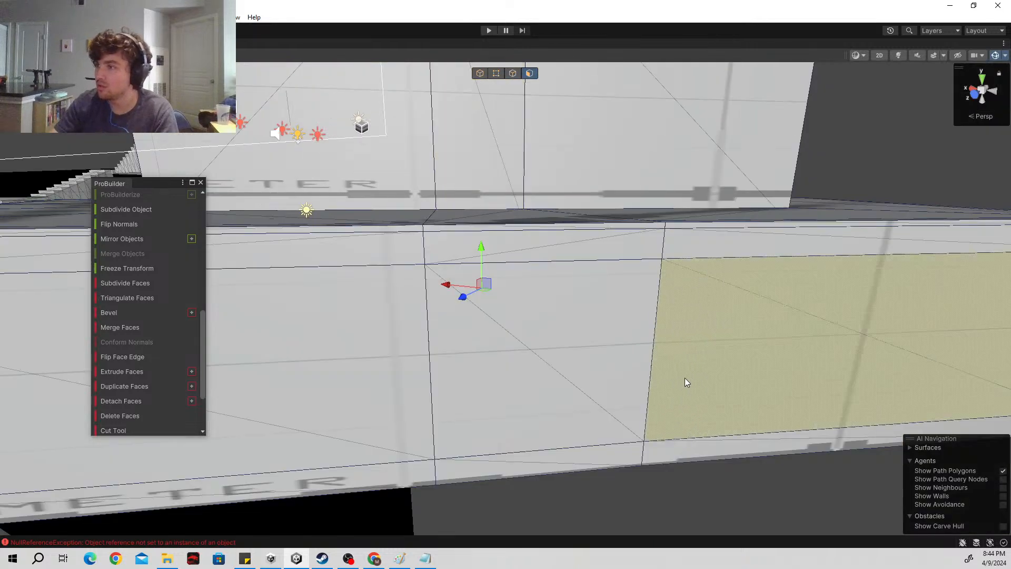
scroll(683, 378, "up", 4)
right_click_drag(605, 347, 550, 260)
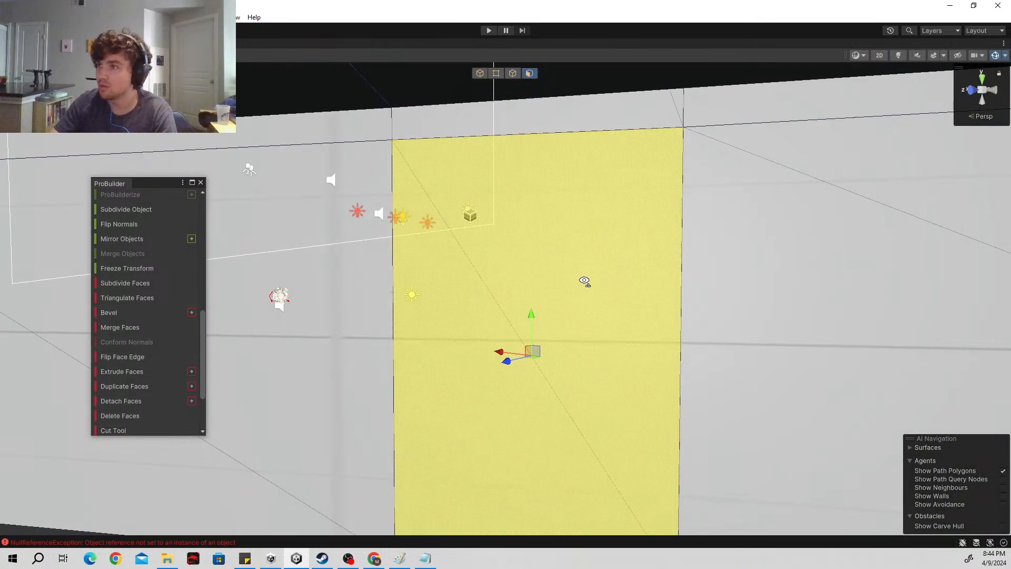
right_click_drag(699, 263, 616, 305)
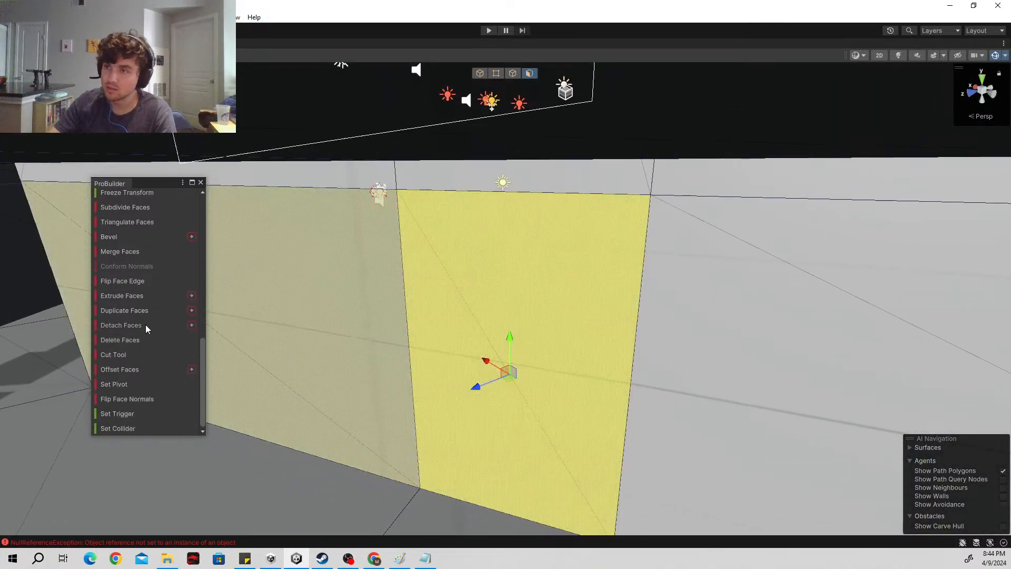
left_click(139, 342)
Step: Delete the matching narrow face on the opposite side of the wall to open a doorway through it
key("w")
right_click_drag(559, 372, 294, 371)
left_click(295, 374)
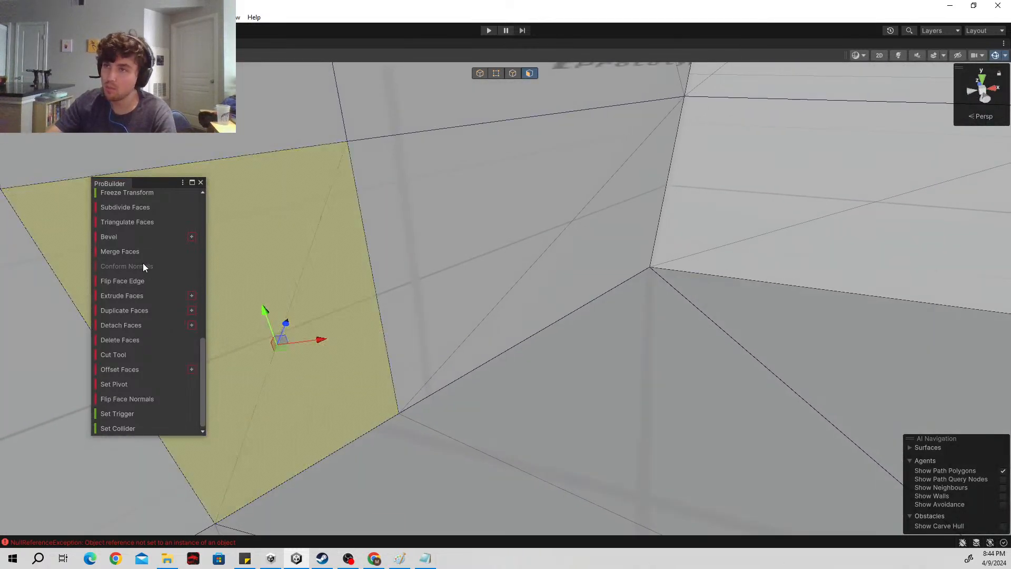
left_click(126, 341)
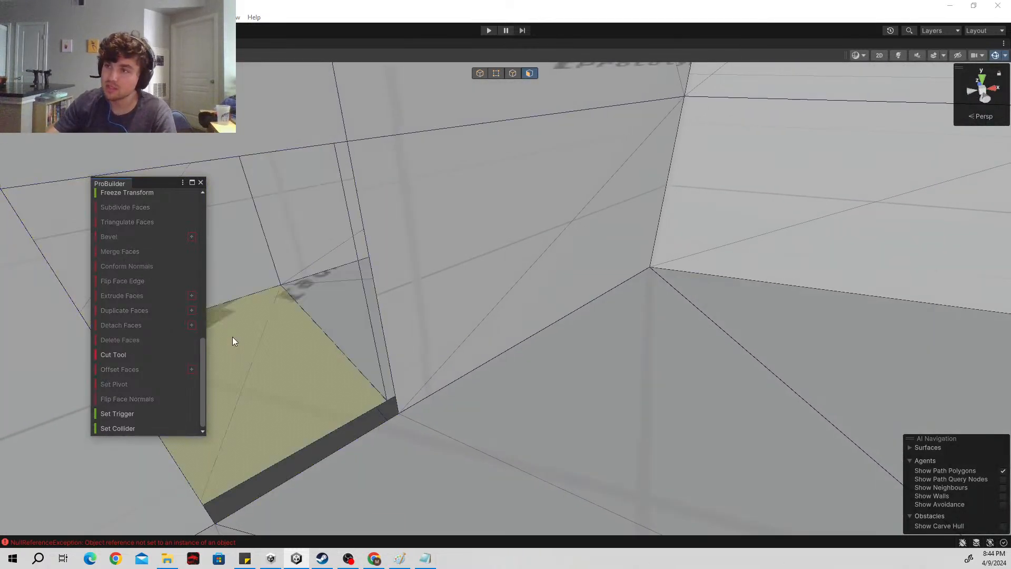
Step: Delete the narrow faces between the two edge loops of another wall, on both of its sides
right_click_drag(232, 336, 449, 262)
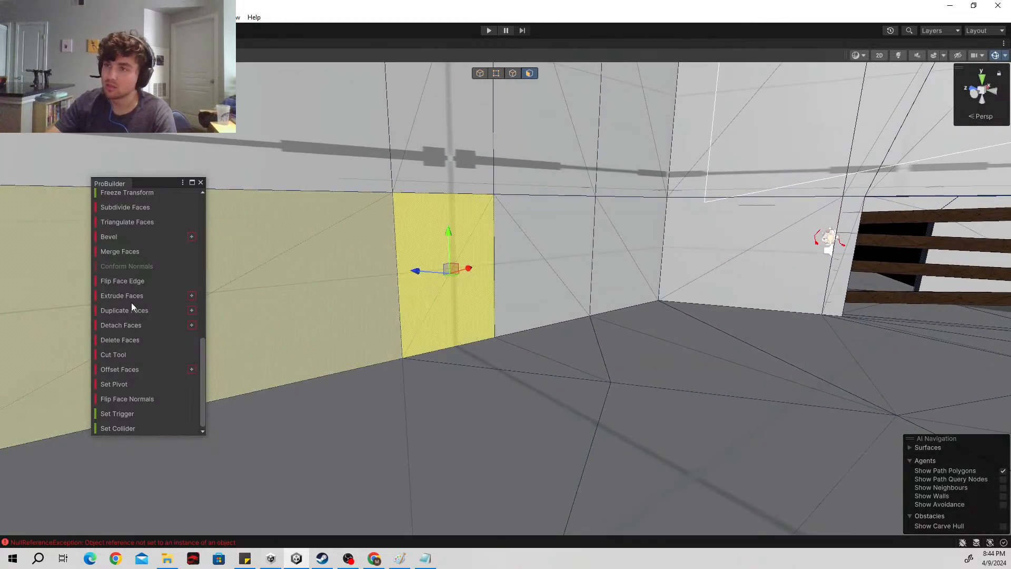
left_click(134, 342)
key("w")
right_click_drag(495, 295, 431, 342)
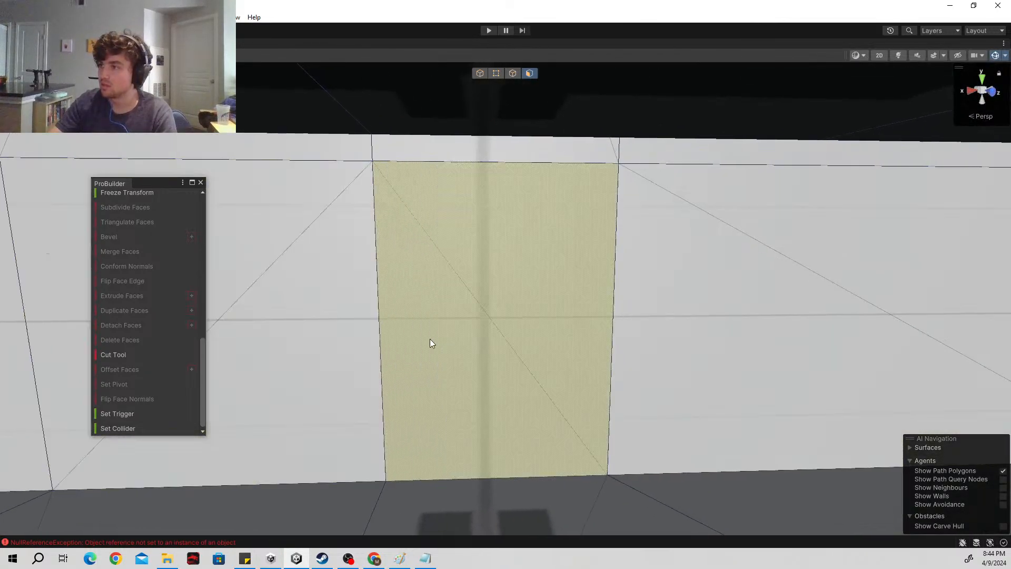
right_click_drag(602, 309, 636, 305)
left_click(636, 305)
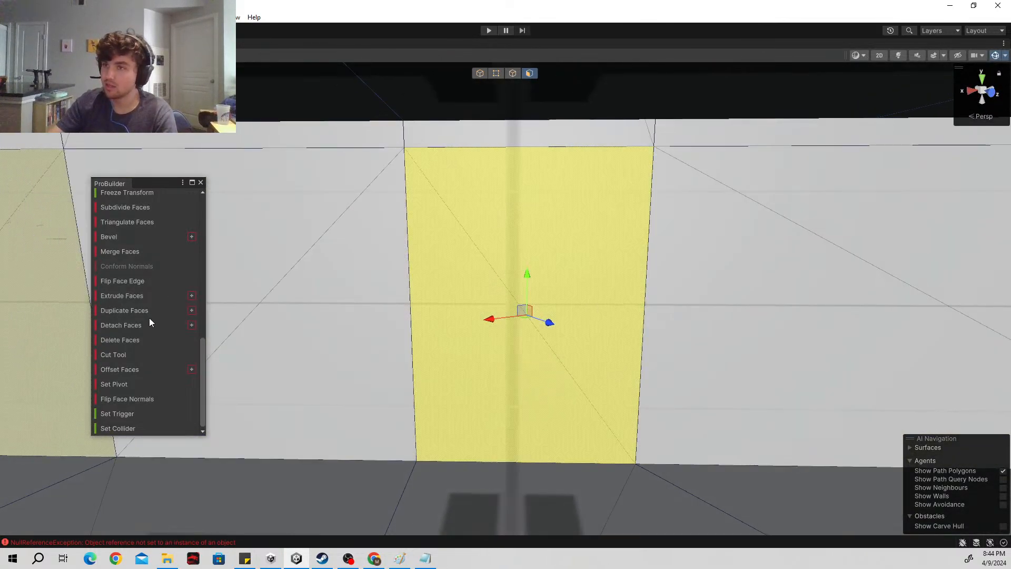
left_click(142, 342)
Step: Switch to edge selection and insert an edge loop through the long bottom edge of the next undivided wall
right_click_drag(474, 337, 494, 103)
left_click(513, 72)
right_click_drag(554, 174, 586, 310)
left_click(560, 274)
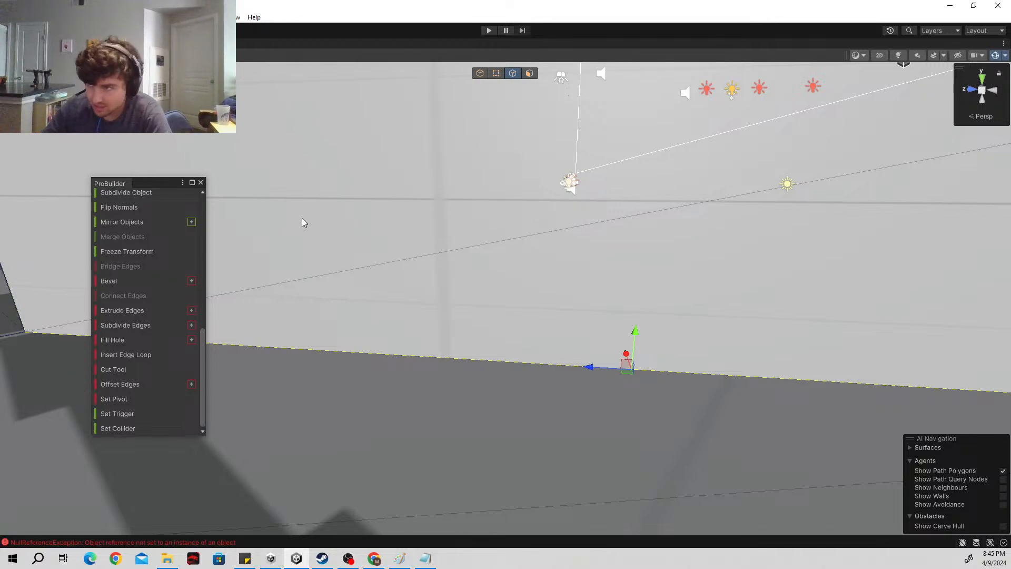
left_click(147, 355)
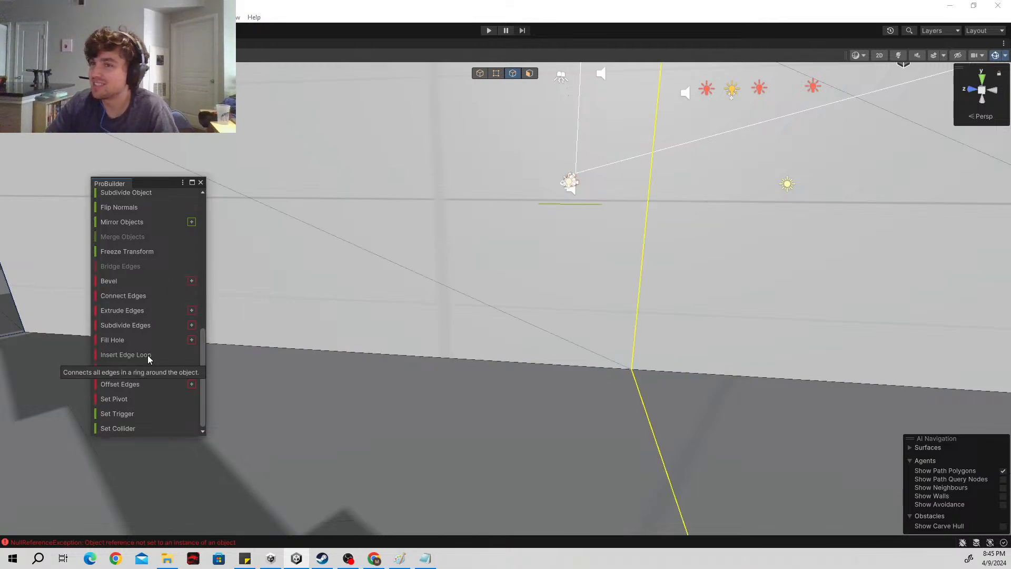
Step: Insert a second edge loop through that wall's other bottom edge and slide it along Z toward the first loop
right_click_drag(685, 358, 503, 264)
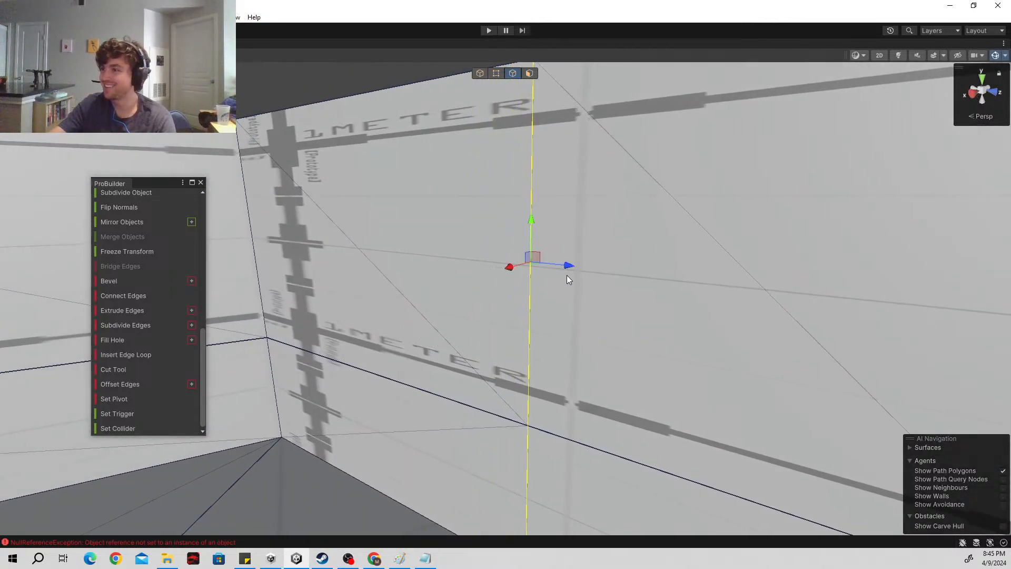
right_click_drag(566, 275, 471, 495)
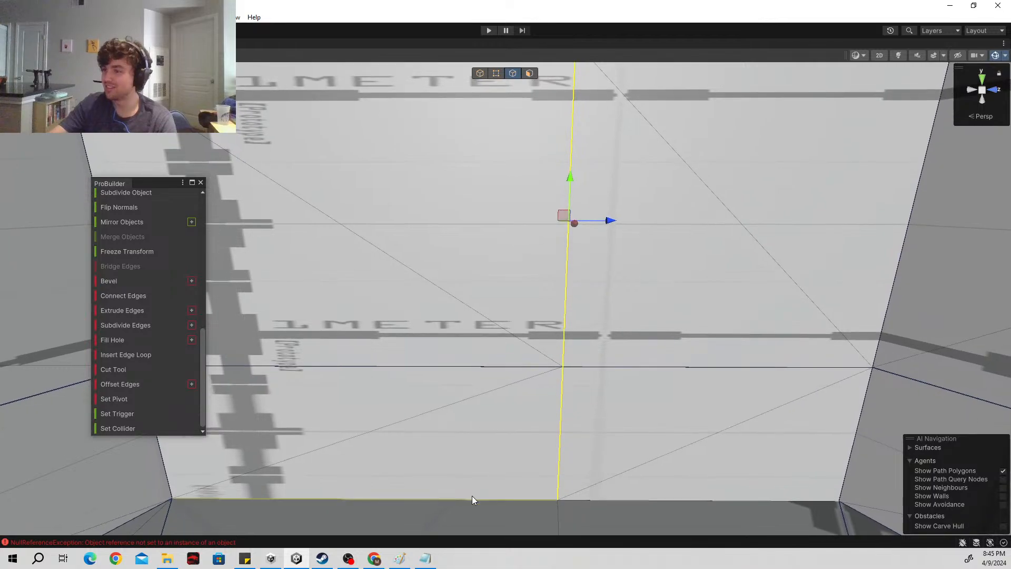
left_click(470, 500)
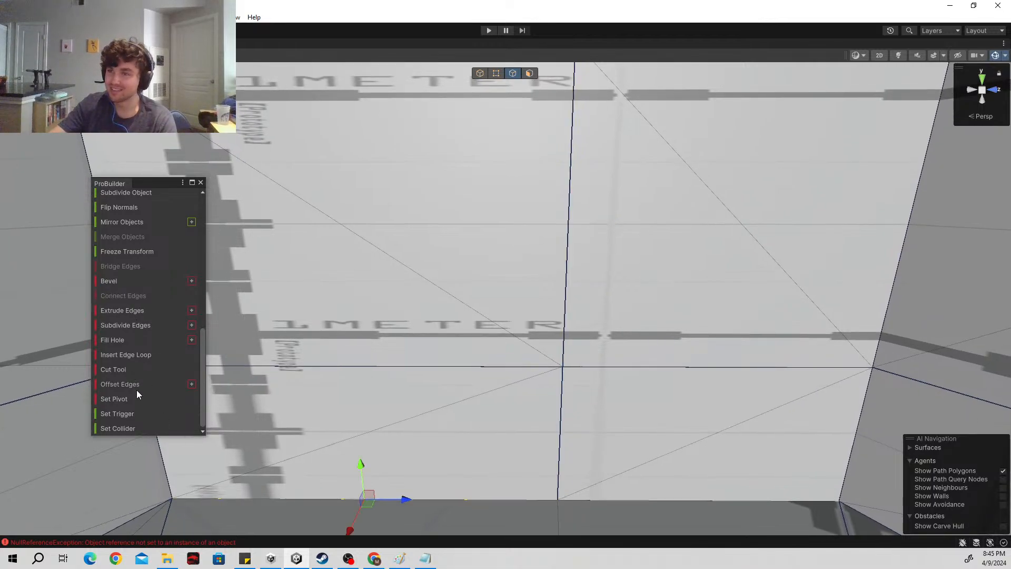
left_click(151, 356)
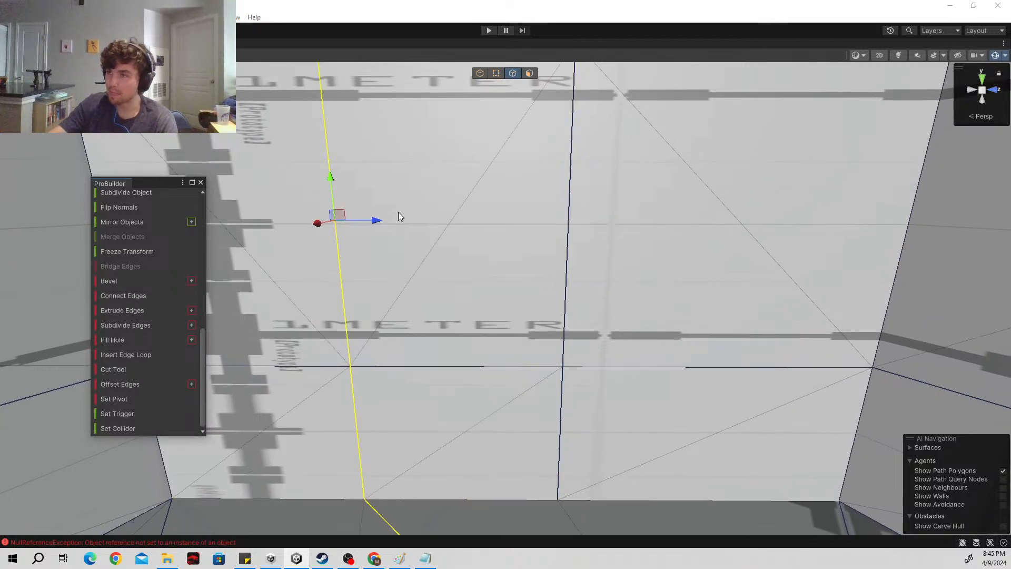
left_click_drag(378, 221, 510, 223)
Step: Insert an edge loop through another wall's bottom edge and slide its vertical wall edges along X
right_click_drag(509, 224, 679, 323)
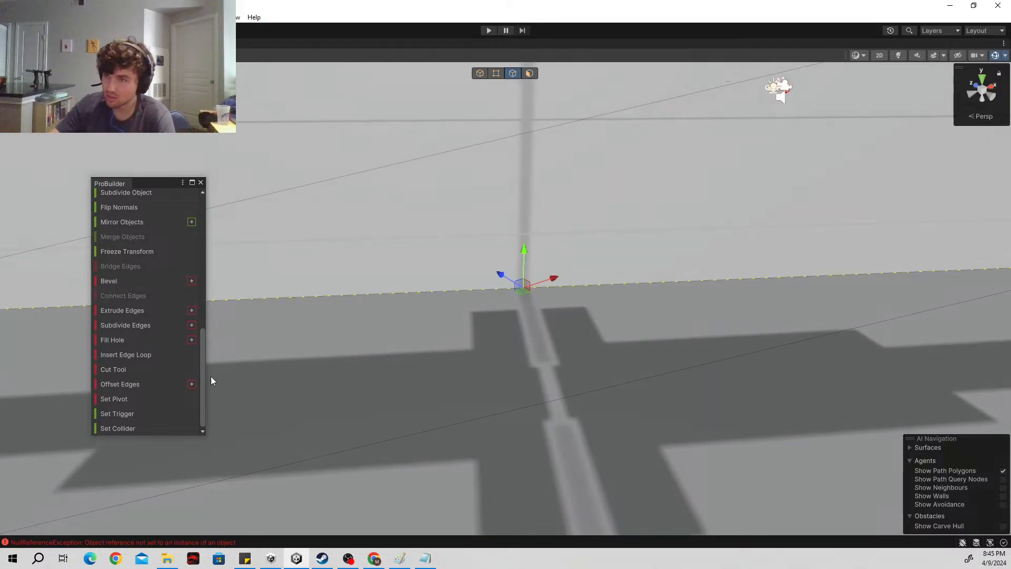
left_click(135, 358)
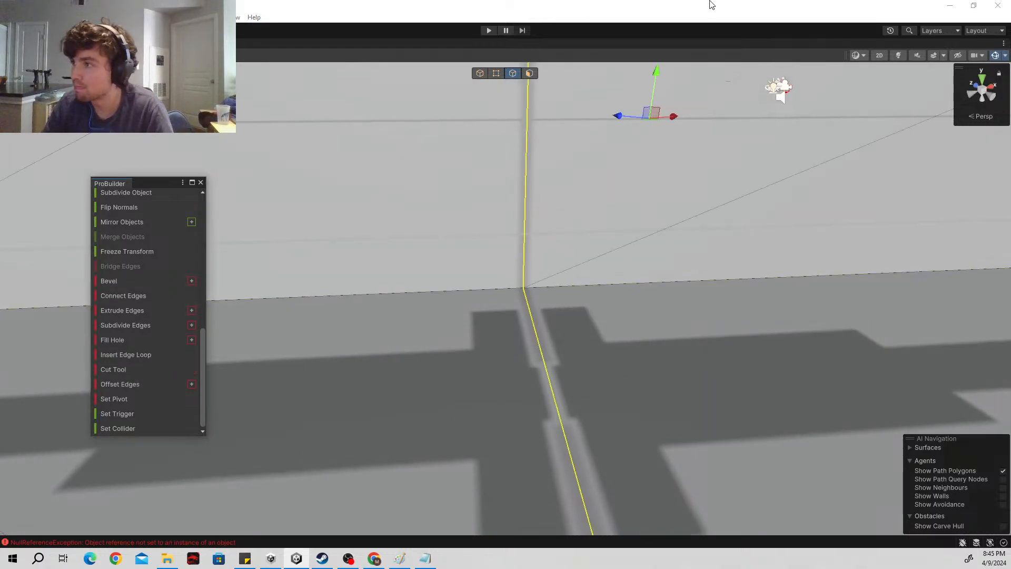
right_click_drag(757, 351, 698, 209)
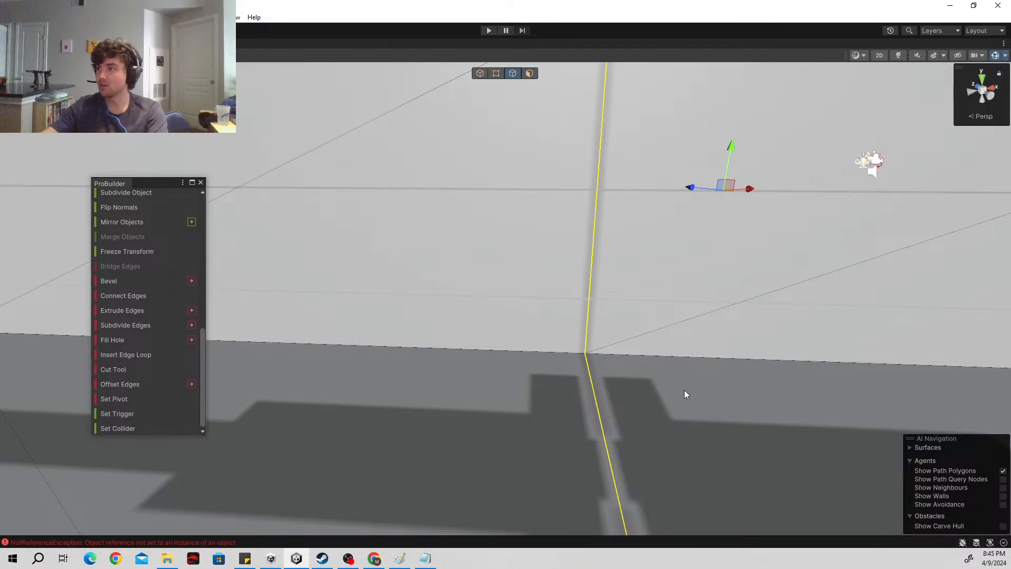
right_click_drag(686, 321, 705, 297)
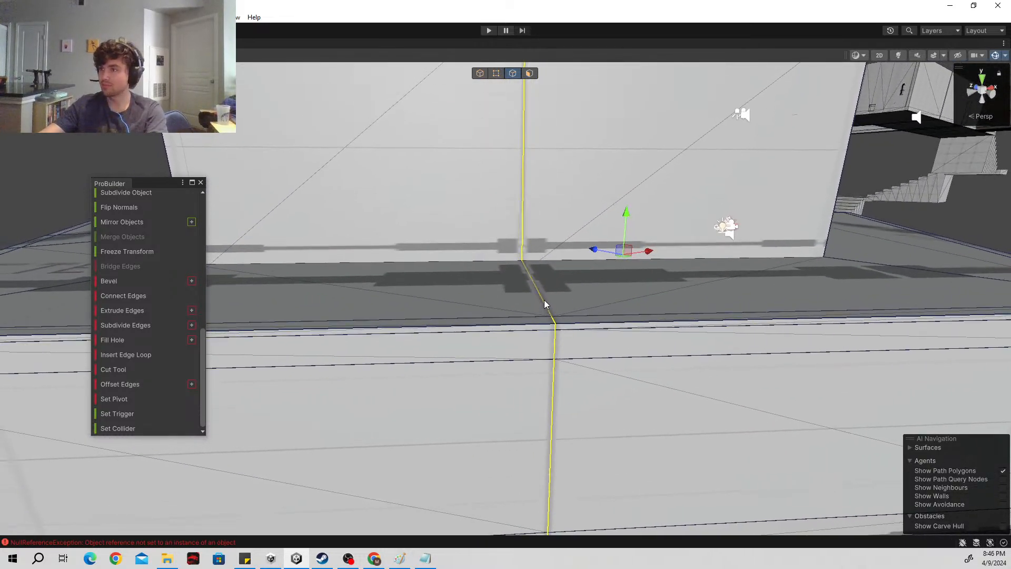
mouse_move(545, 302)
right_mouse_down()
mouse_move(578, 330)
mouse_move(546, 284)
right_mouse_up()
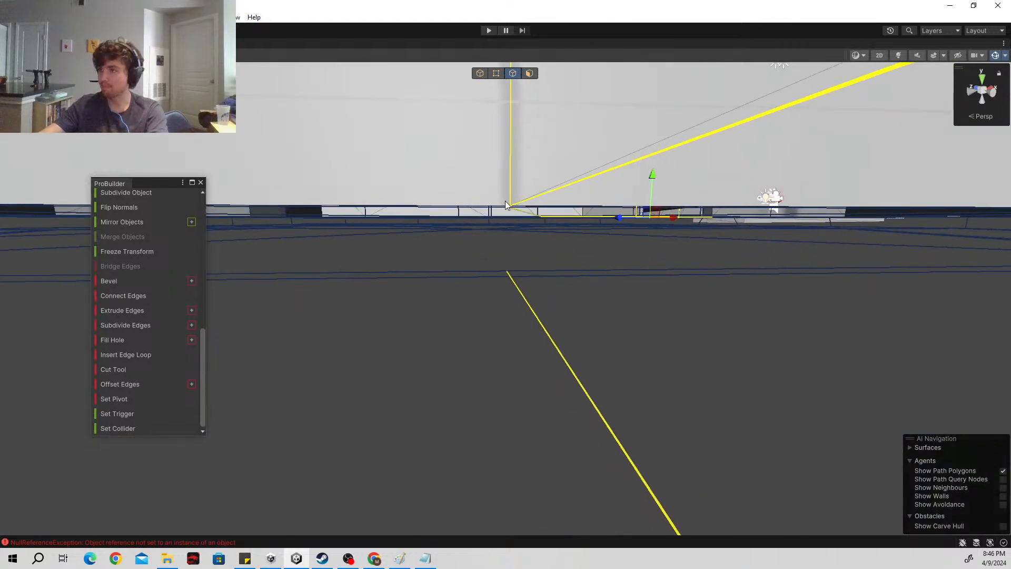
right_click_drag(506, 204, 611, 321)
right_click_drag(664, 137, 241, 242)
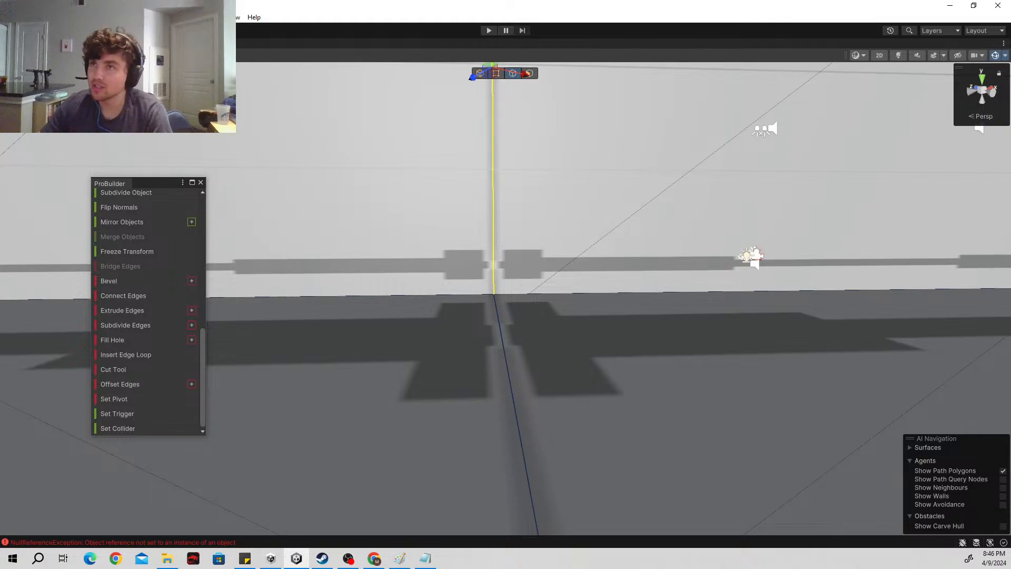
right_click_drag(577, 304, 577, 233)
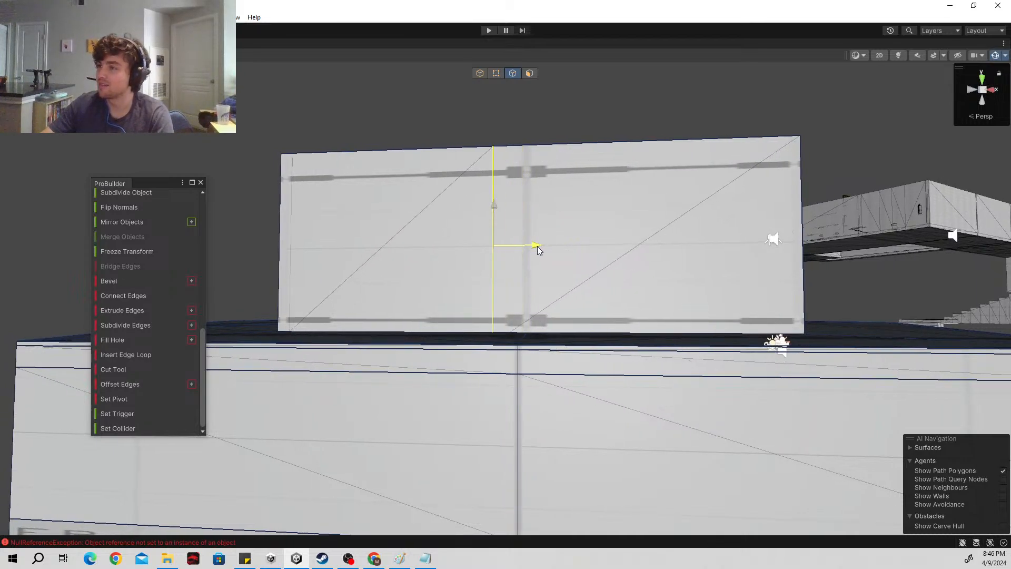
Step: Insert a second edge loop through the same wall's remaining bottom edge, beside the loop just moved
right_click_drag(537, 250, 587, 353)
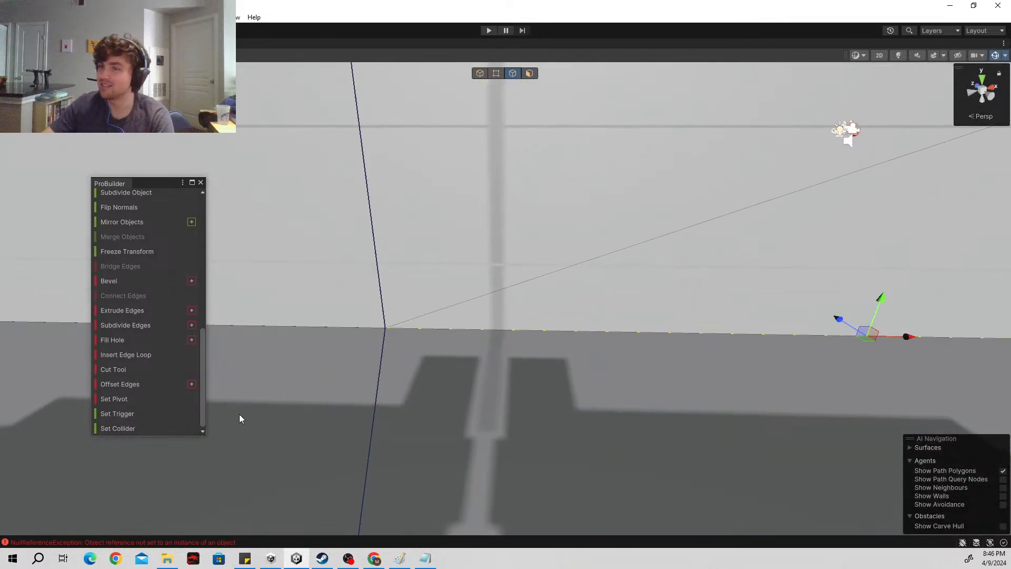
left_click(146, 350)
right_click_drag(731, 428, 712, 349)
Step: Select the second loop's top edge and the vertical edges on both sides of the wall, and slide them along X toward the neighbouring loop
left_click(577, 296)
mouse_move(595, 343)
right_mouse_down()
mouse_move(600, 353)
mouse_move(590, 311)
mouse_move(606, 216)
mouse_move(589, 271)
mouse_move(621, 332)
mouse_move(584, 354)
right_mouse_up()
left_click(584, 306, "shift")
left_click(554, 273)
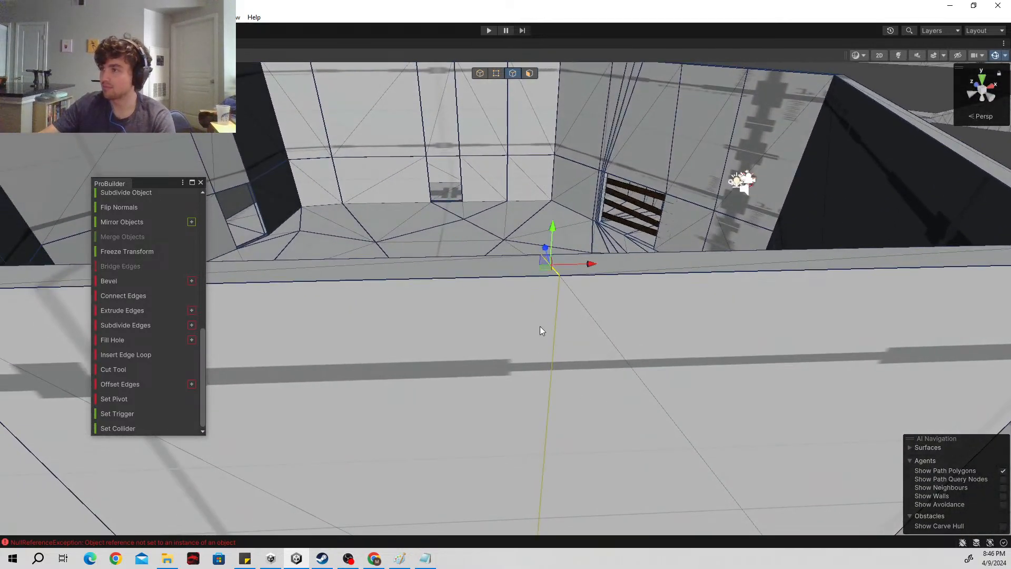
right_click_drag(541, 329, 6, 271)
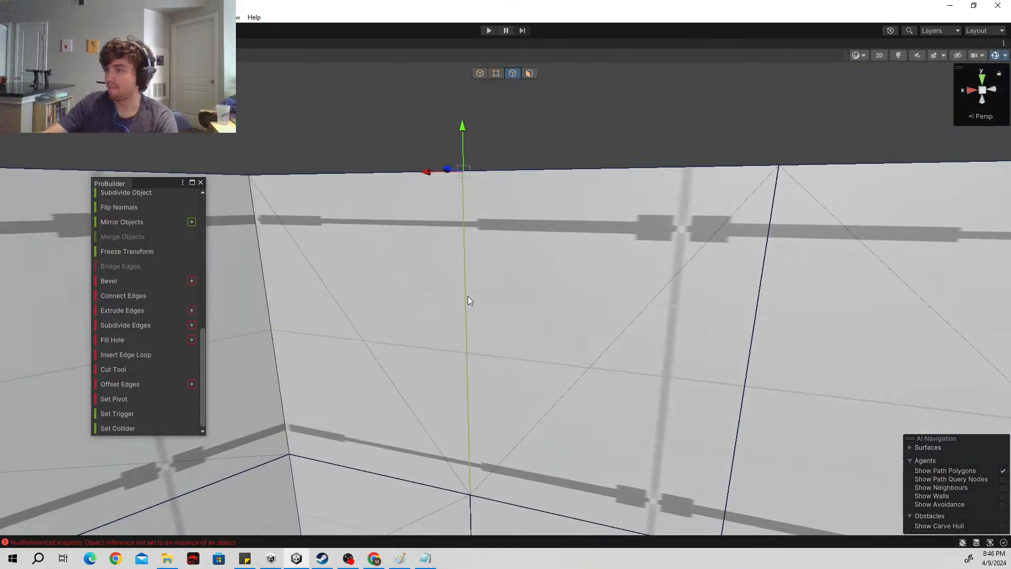
left_click(467, 296, "shift")
right_click_drag(467, 296, 542, 243)
left_click(500, 327, "shift")
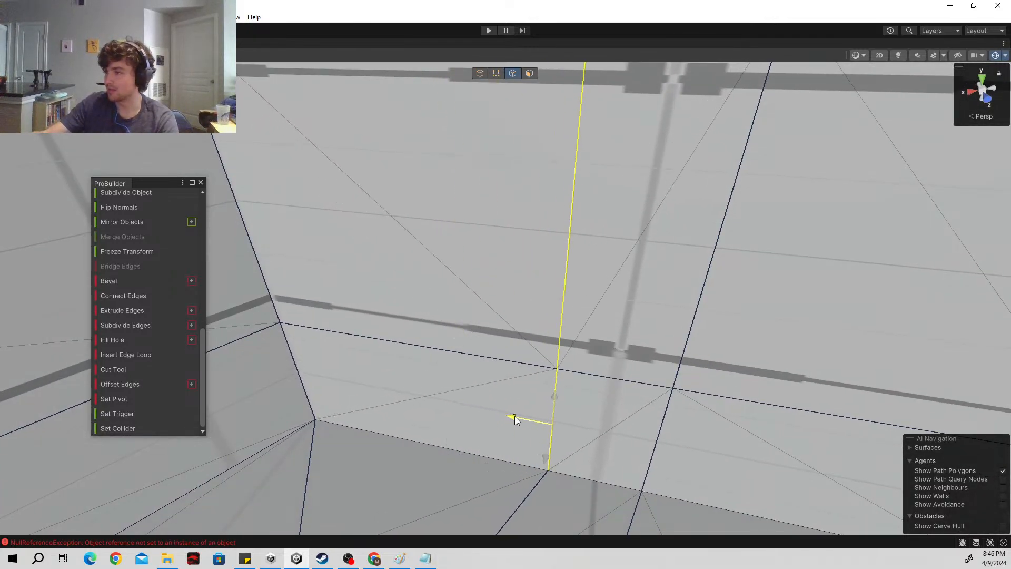
right_click_drag(524, 415, 529, 390)
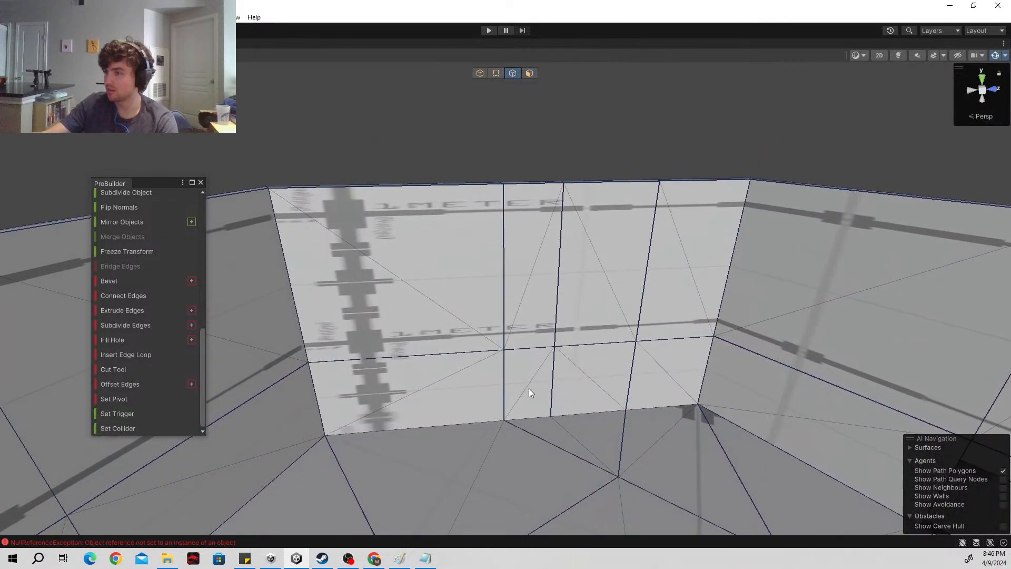
Step: Switch to face selection and try to delete the narrow lower wall face between the two loops, and undo the deletion
left_click(529, 73)
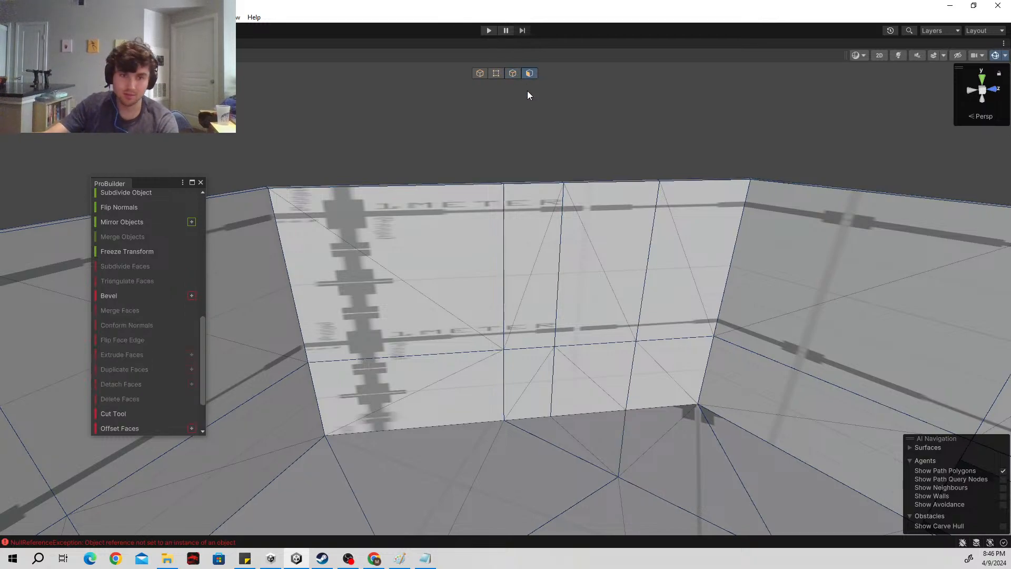
left_click(611, 328)
left_click(534, 375)
right_click_drag(535, 375, 527, 402)
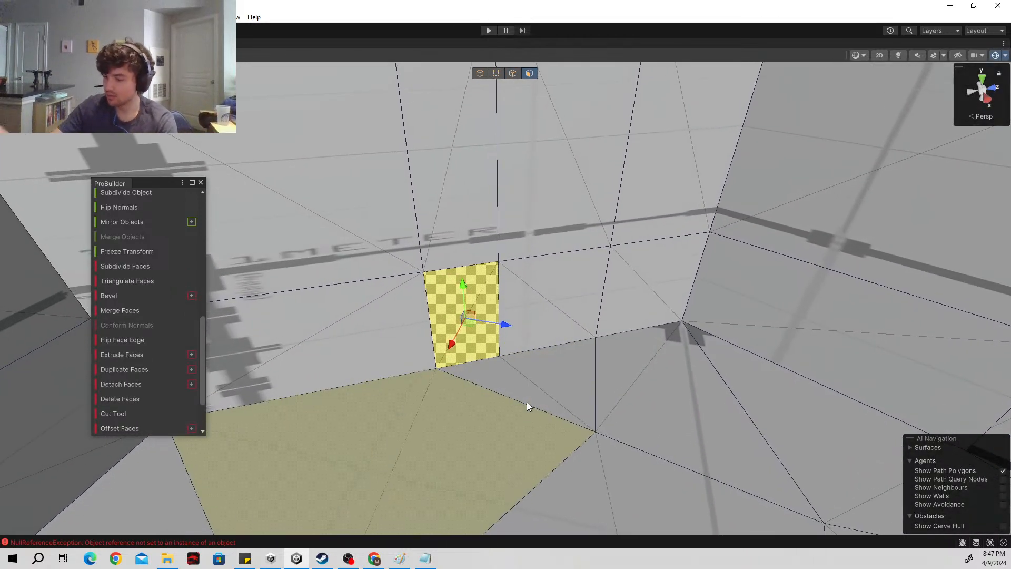
key("Delete")
key("ctrl+z")
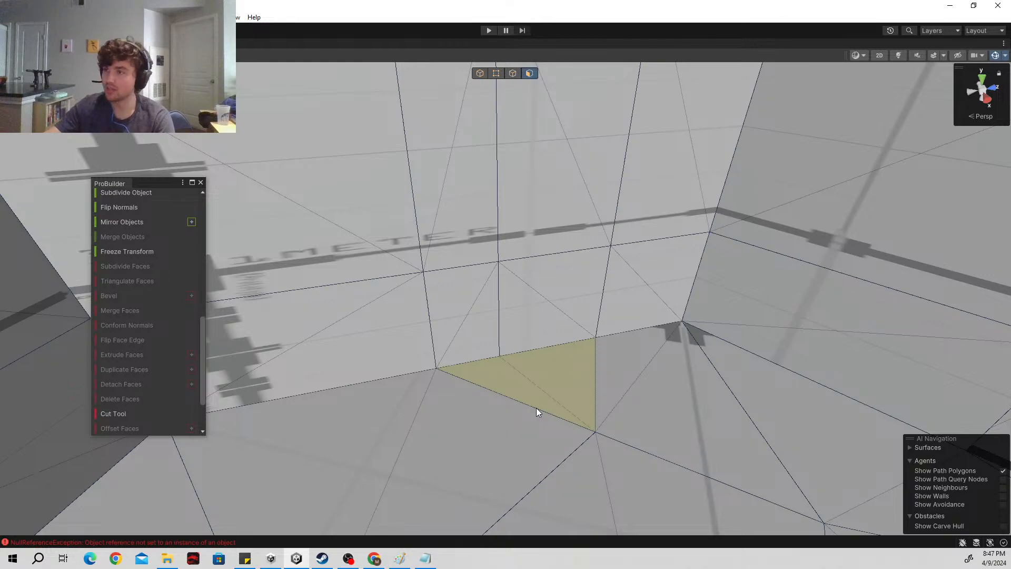
Step: Select the narrow top face and outer face of the wall section between the two edge loops beside the wall's corner
right_click_drag(666, 352, 226, 358)
key("w")
key("a")
right_click_drag(228, 394, 250, 377)
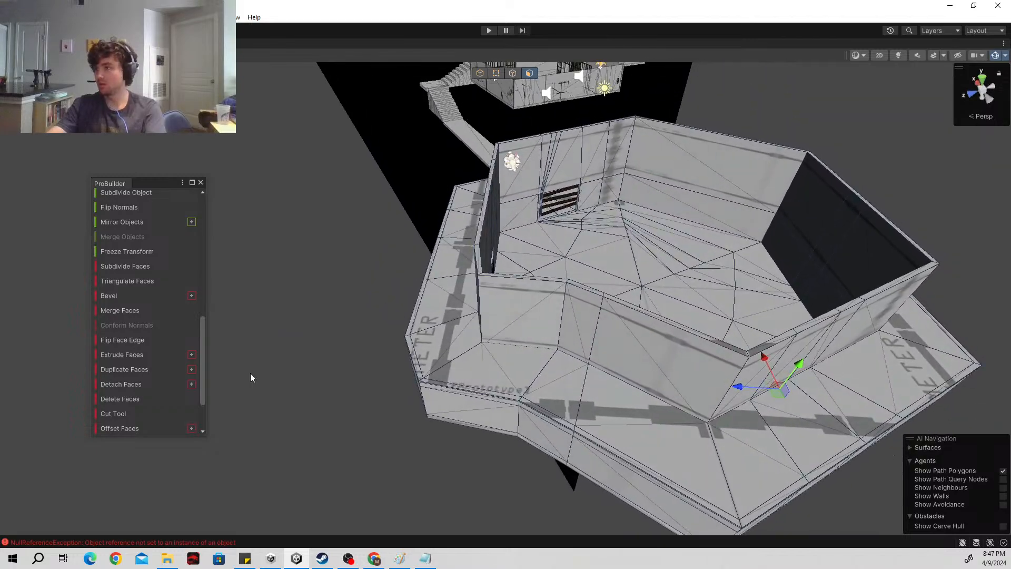
scroll(603, 332, "up", 5)
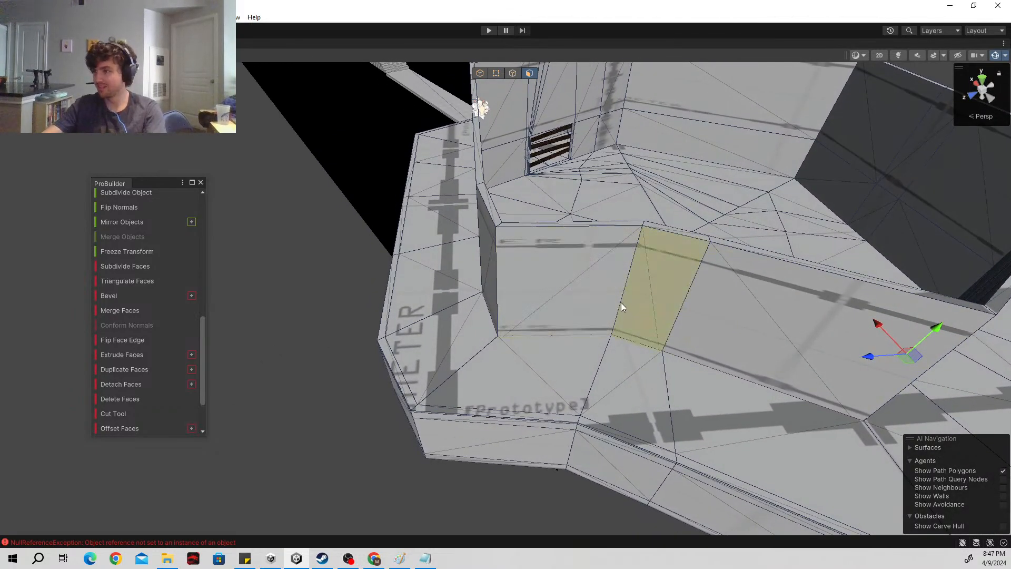
right_click_drag(621, 307, 661, 396)
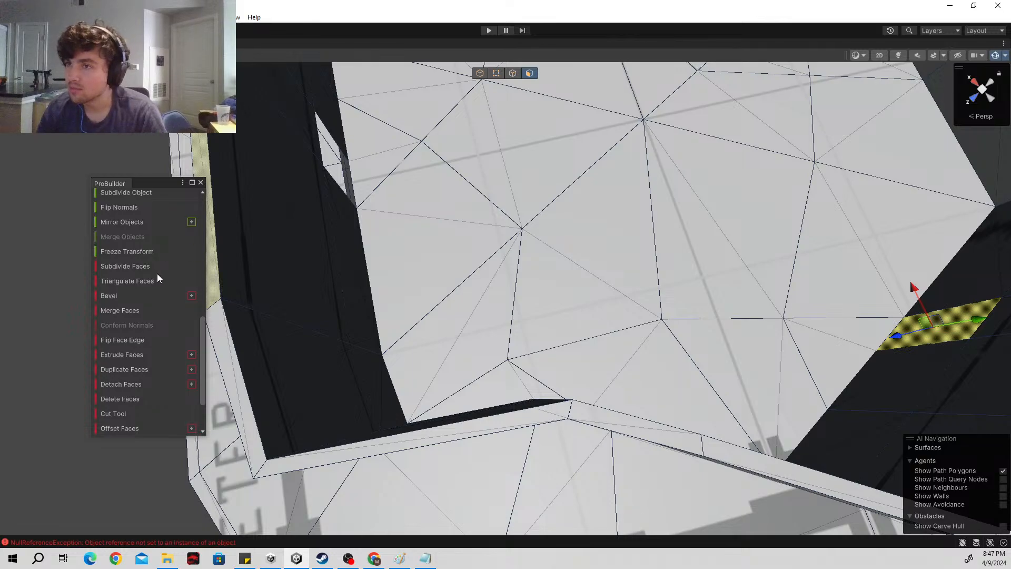
key("s")
right_click_drag(839, 255, 813, 182)
key("w")
key("s")
key("q")
key("w")
left_click(597, 284)
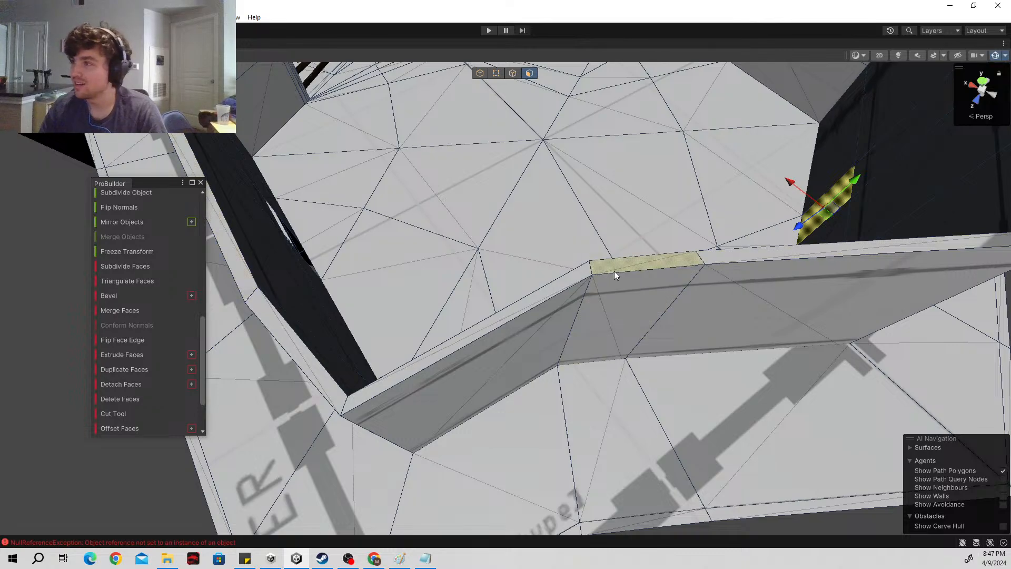
left_click(615, 265)
left_click(623, 306, "shift")
Step: Extend the face selection down the strip across the outer ledge and its vertical side
left_click_drag(623, 307, 993, 345, "alt")
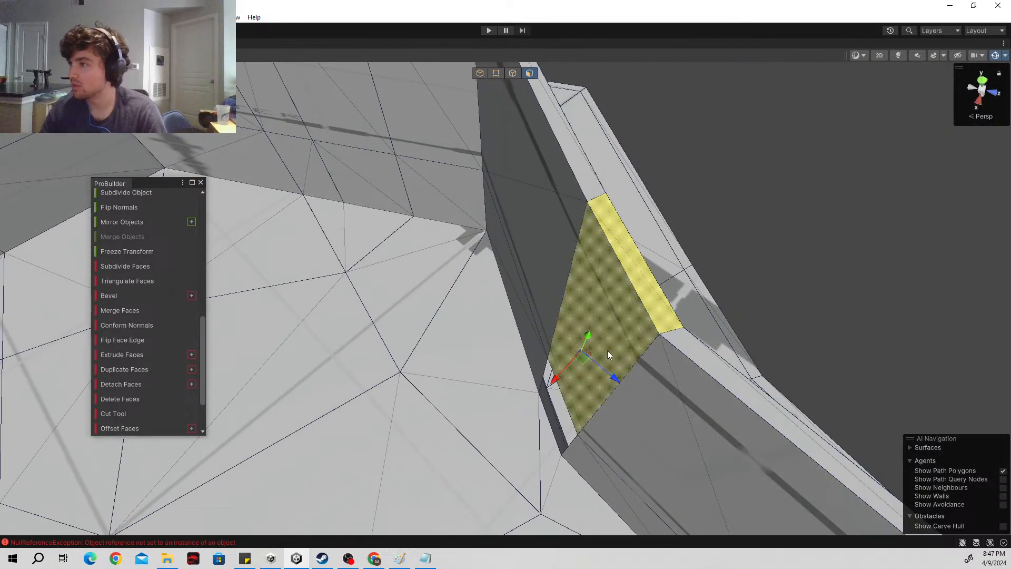
right_click_drag(607, 352, 451, 290)
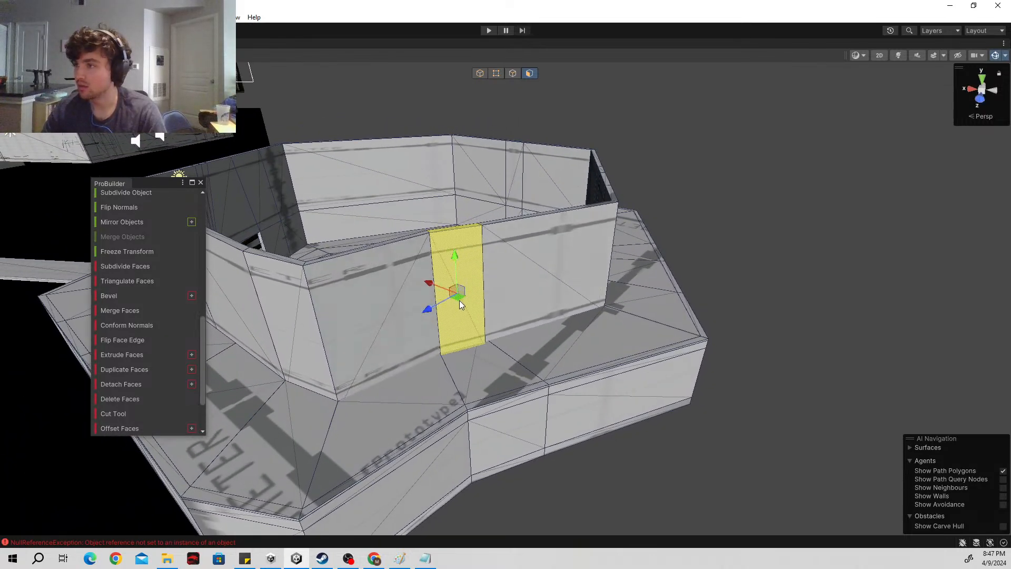
left_click_drag(459, 304, 506, 401, "shift")
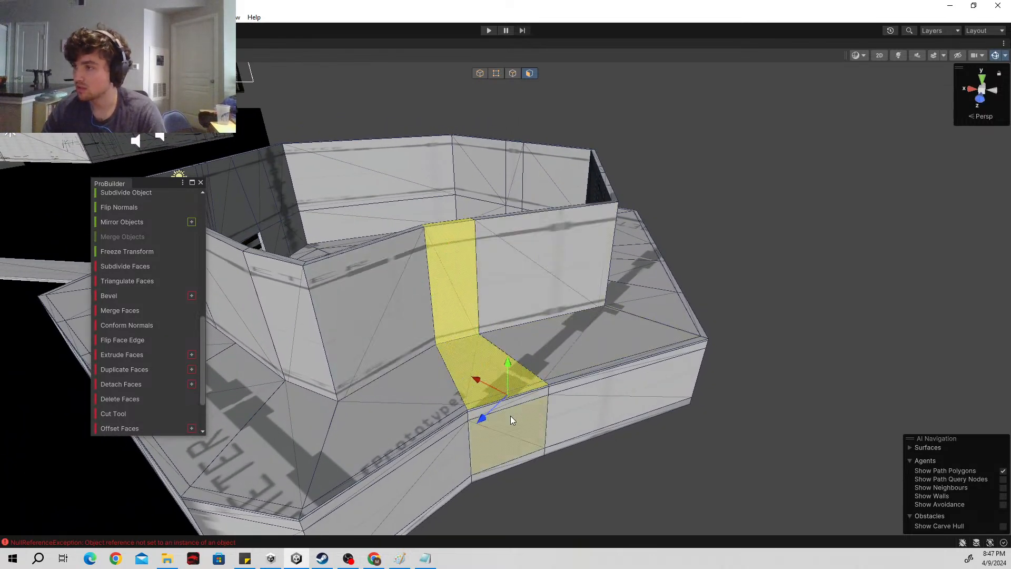
left_click(510, 416)
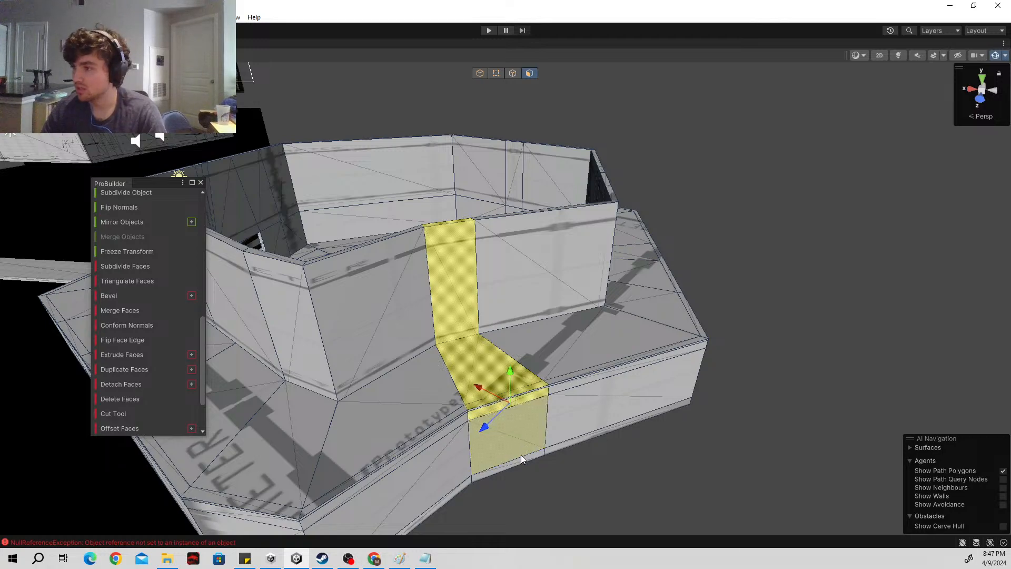
Step: Try to slide the selected strip of faces horizontally along the wall, and undo the moves
right_click_drag(521, 459, 482, 422)
left_click_drag(462, 410, 490, 419)
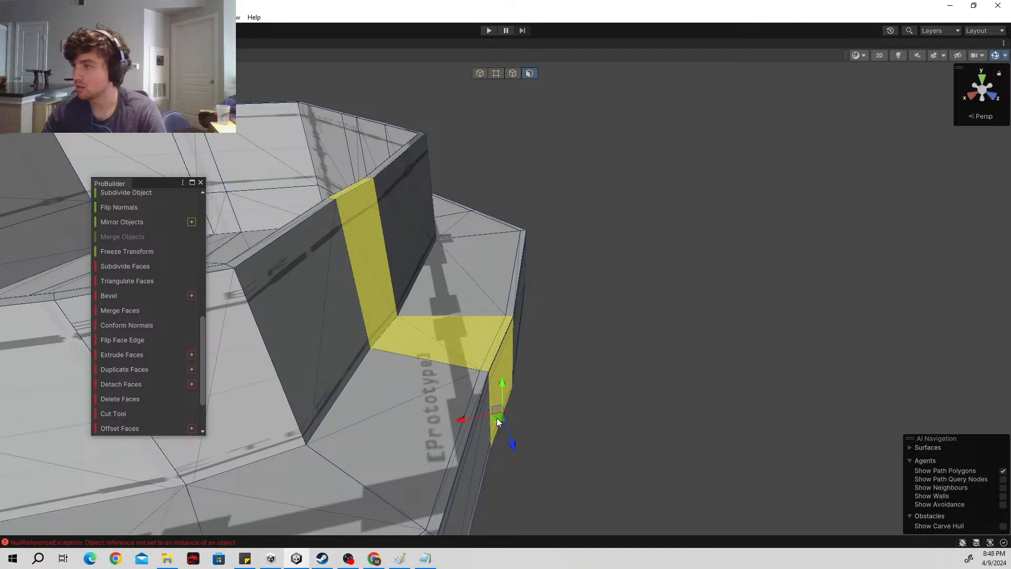
right_click_drag(497, 421, 362, 399)
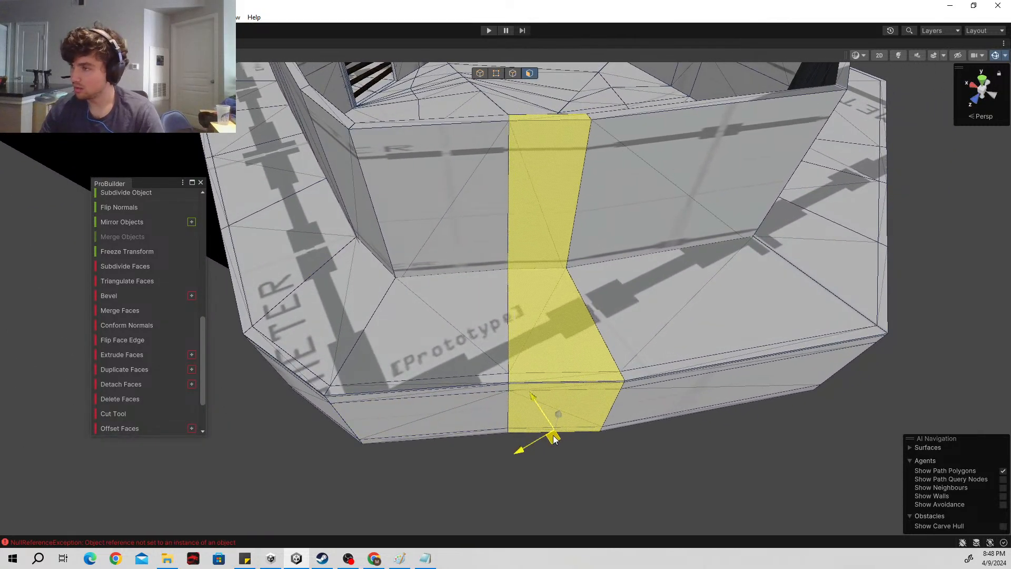
right_click_drag(553, 434, 287, 244)
key("ctrl+z")
key("ctrl+z")
key("ctrl+z")
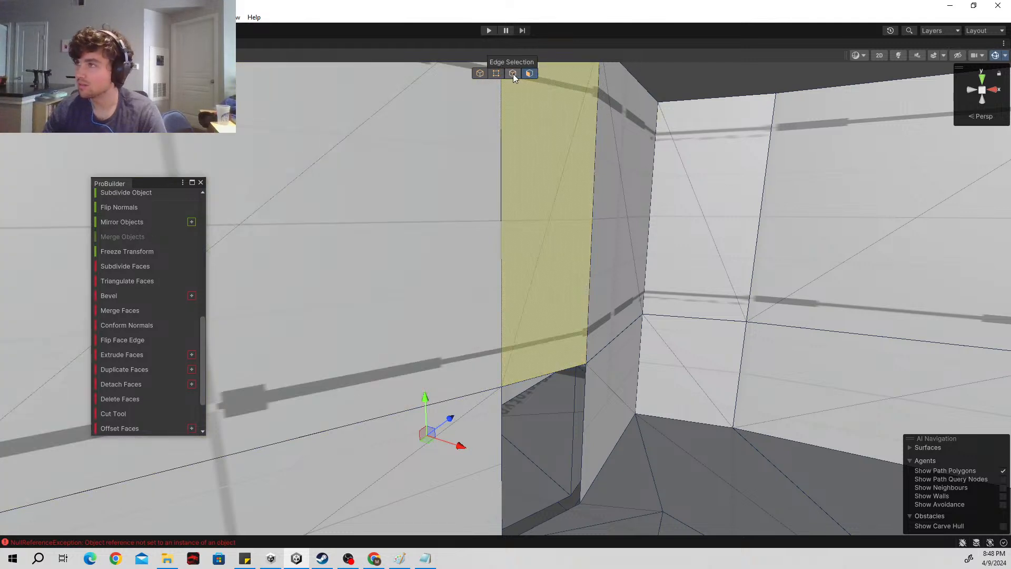
Step: Switch to edge selection and add the vertical edges of the doorway opening to the strip's selected edges
left_click(512, 74)
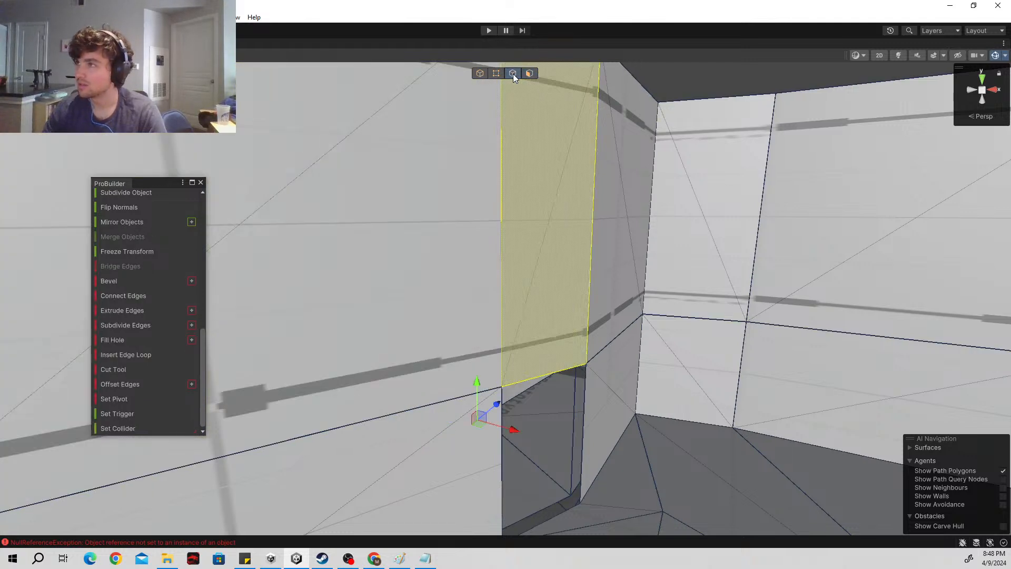
left_click(499, 451, "shift")
left_click(583, 446, "shift")
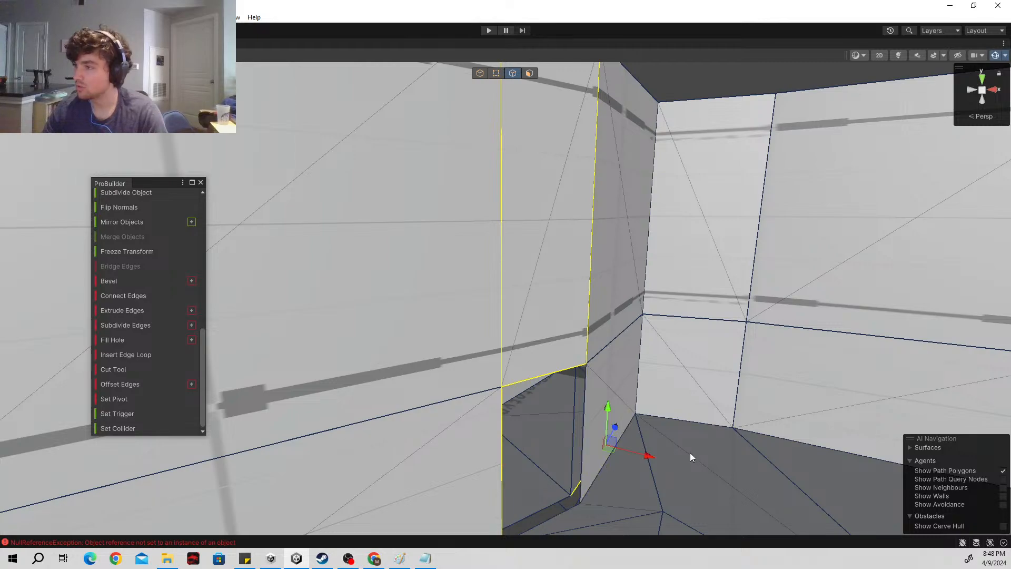
key("ctrl+z")
right_click_drag(660, 472, 618, 429)
key("d")
key("w")
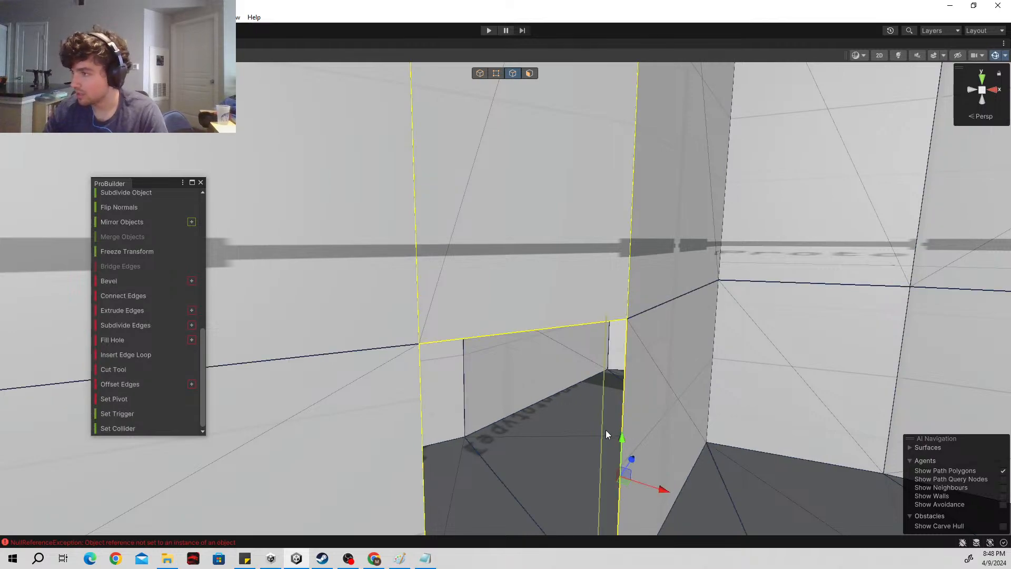
left_click(605, 430, "shift")
Step: Add the remaining side edges and the threshold edge of the doorway opening to the selection
key("d")
right_click_drag(632, 420, 530, 451)
left_click(400, 417)
left_click(395, 312)
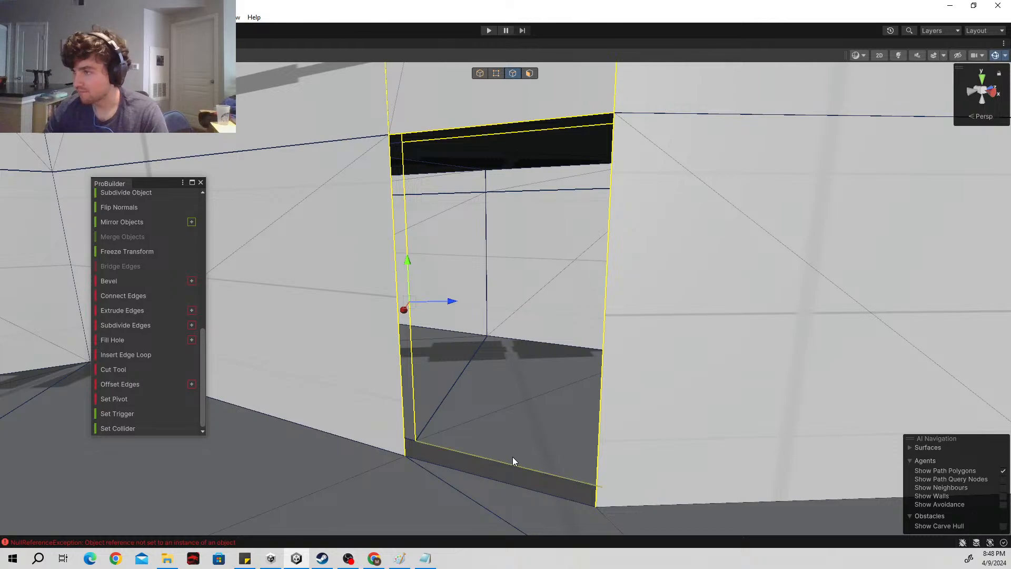
left_click(513, 462)
Step: Move the selected doorway and outer strip edges horizontally in the XZ plane to reposition the opening
right_click_drag(519, 489, 568, 470)
left_click_drag(570, 483, 534, 494)
right_click_drag(606, 363, 342, 398)
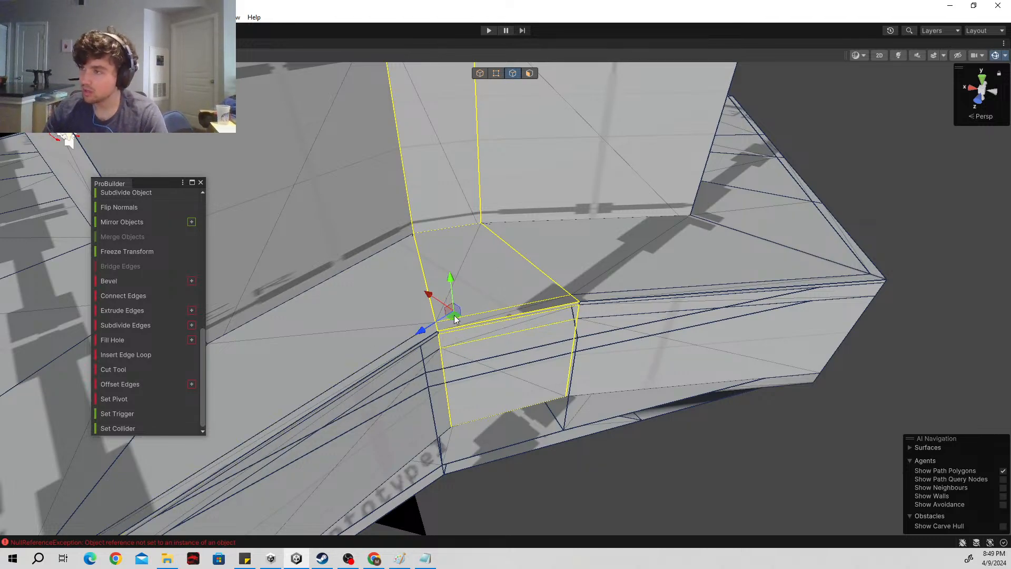
scroll(456, 336, "up", 5)
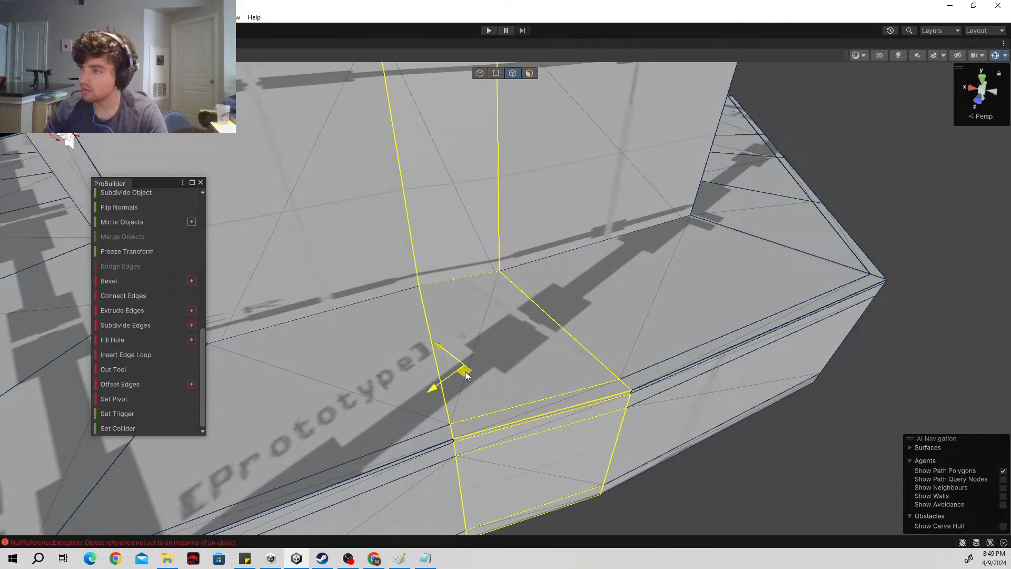
Step: Switch to vertex selection and move the corner of the surface protruding through the wall above the doorway horizontally back to the wall
right_click_drag(621, 422, 449, 322)
key("s")
key("a")
key("w")
left_click(449, 324)
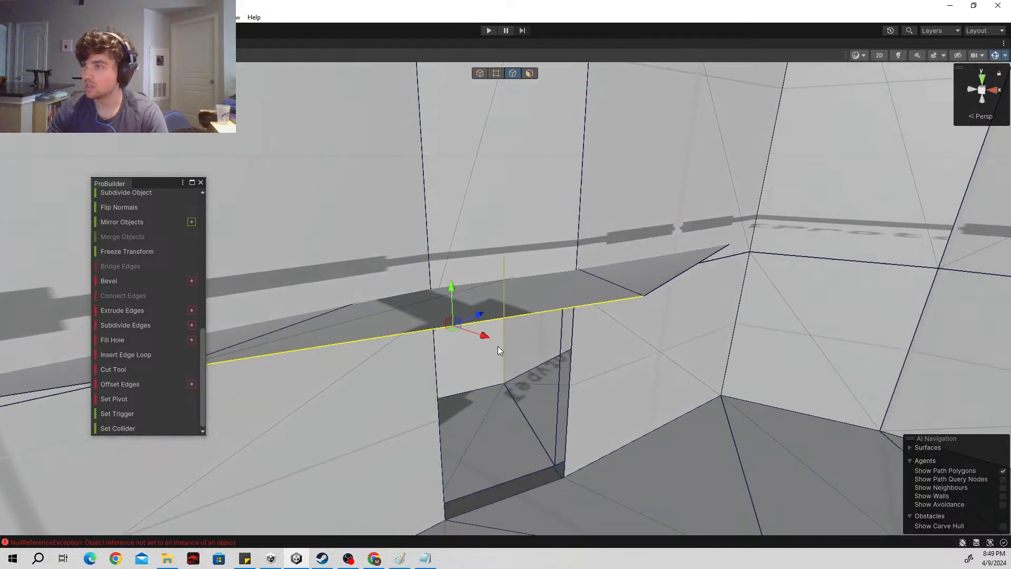
left_click(655, 286, "shift")
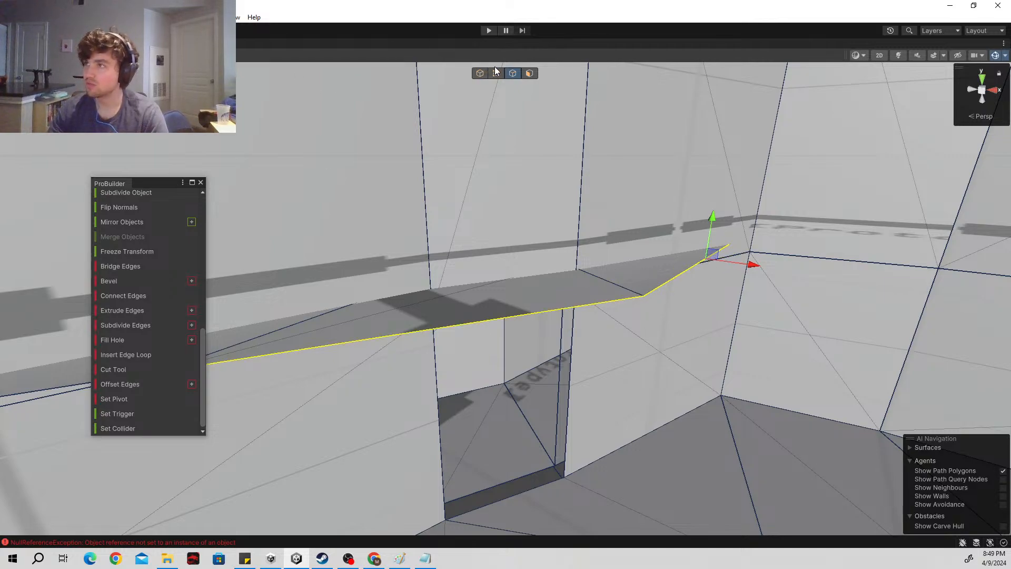
left_click(613, 295)
left_click(640, 295)
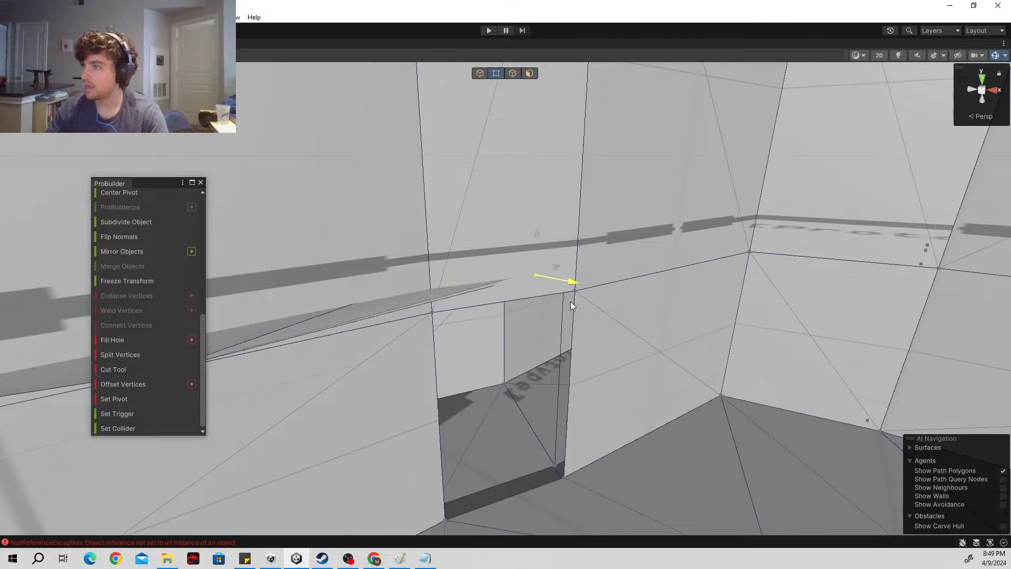
left_click_drag(559, 283, 407, 301)
right_click_drag(469, 302, 561, 315)
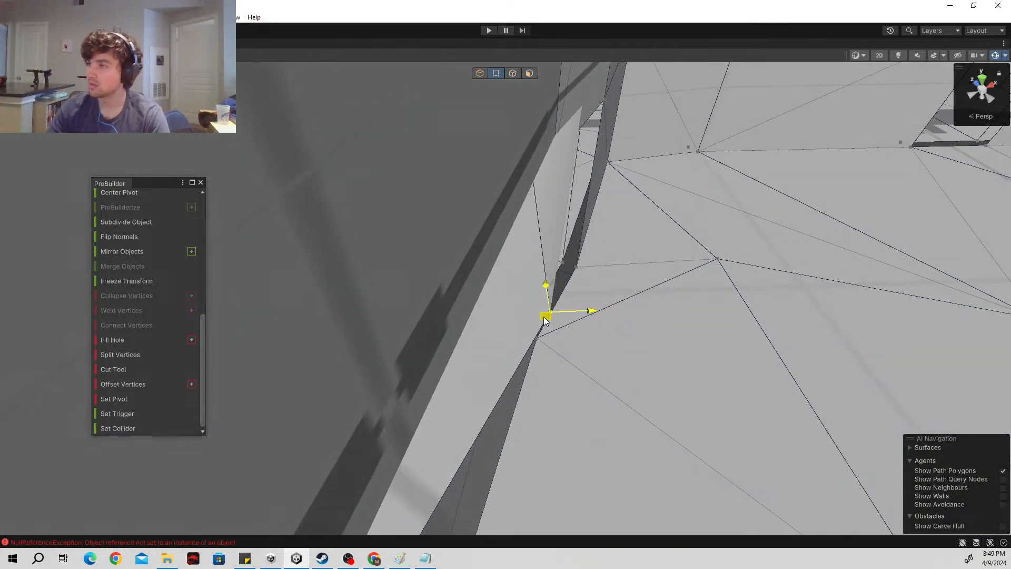
left_click_drag(545, 319, 470, 305)
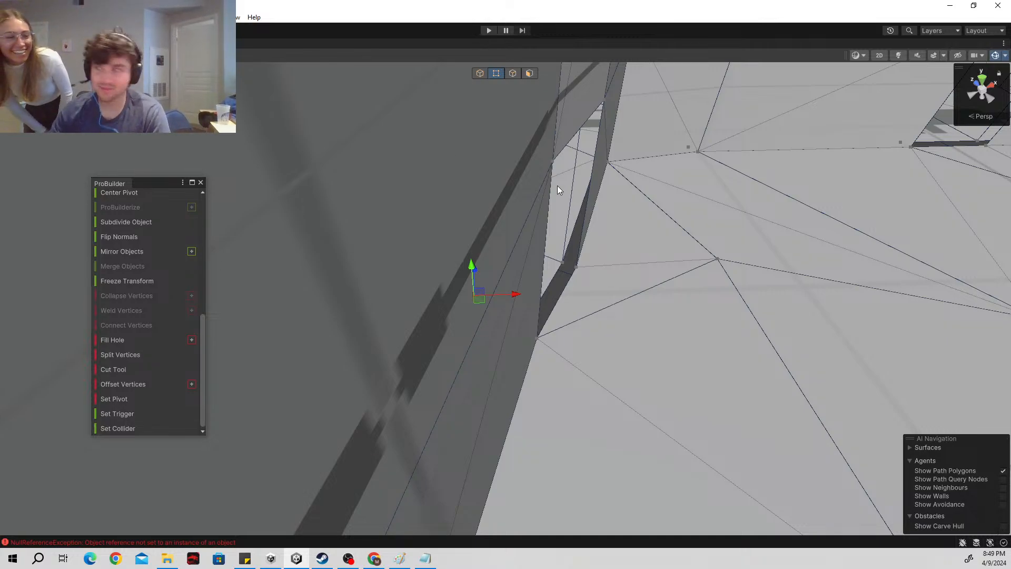
Step: Switch to edge selection and select the floor edge along the gap at the doorway's threshold
right_click_drag(557, 188, 882, 243)
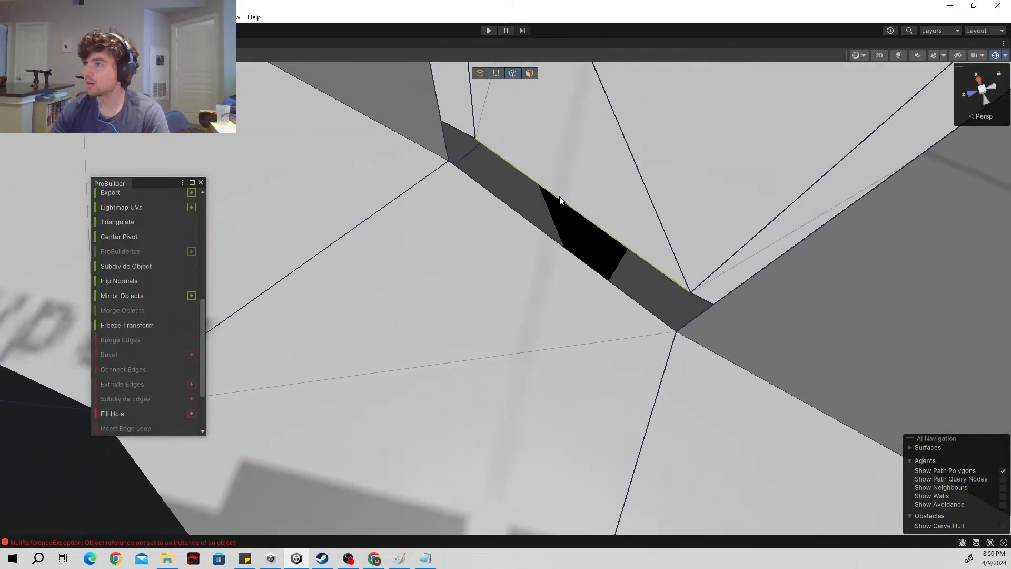
right_click_drag(631, 197, 600, 167)
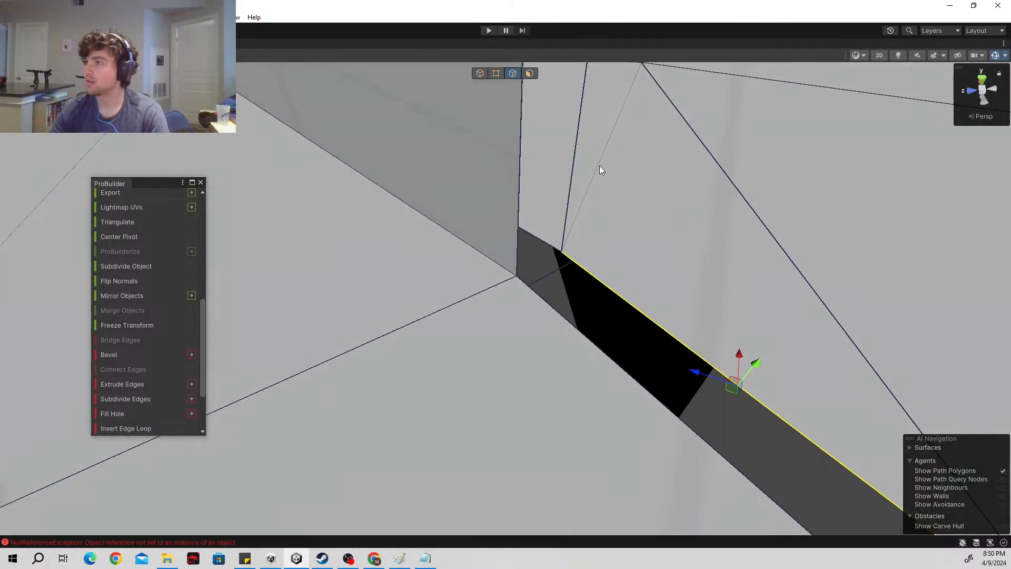
left_click(570, 189)
left_click(646, 308)
right_click_drag(568, 191, 590, 402)
left_click(539, 431)
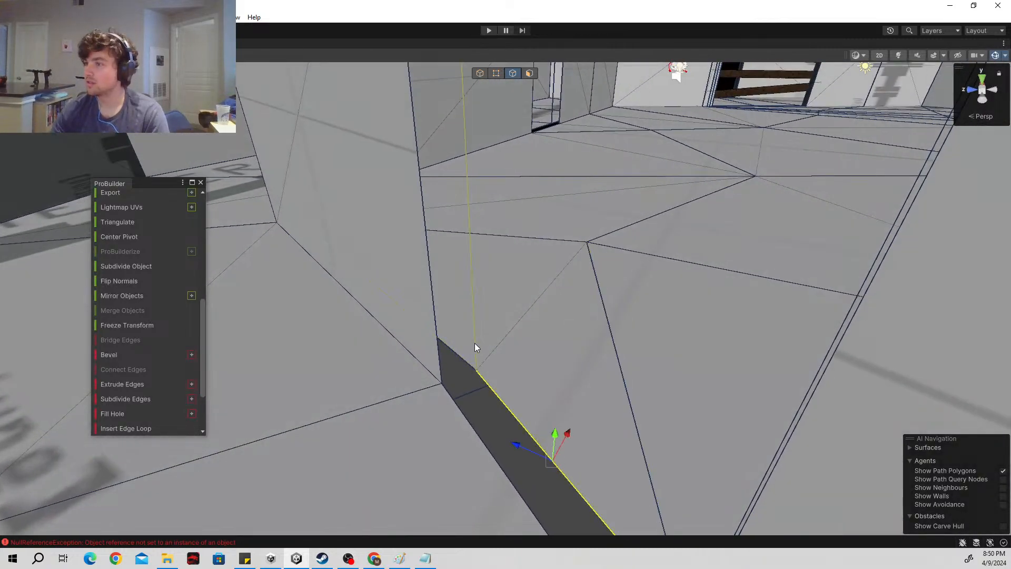
Step: Add the doorway's side edges to the selected threshold edge and move them along the Z axis to narrow the gap
left_click(479, 353)
right_click_drag(494, 367, 676, 502)
left_click(577, 239)
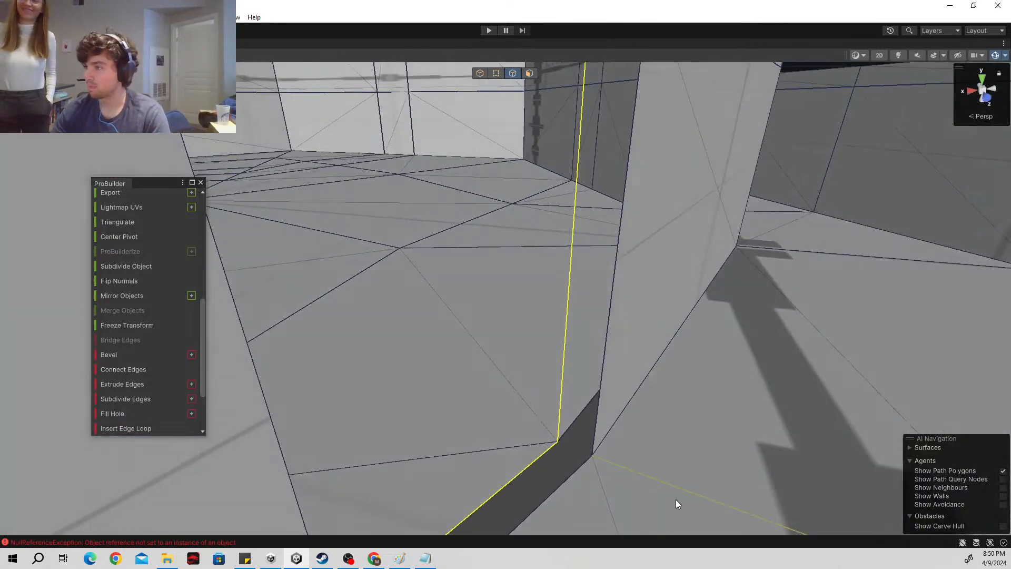
right_click_drag(537, 437, 629, 287)
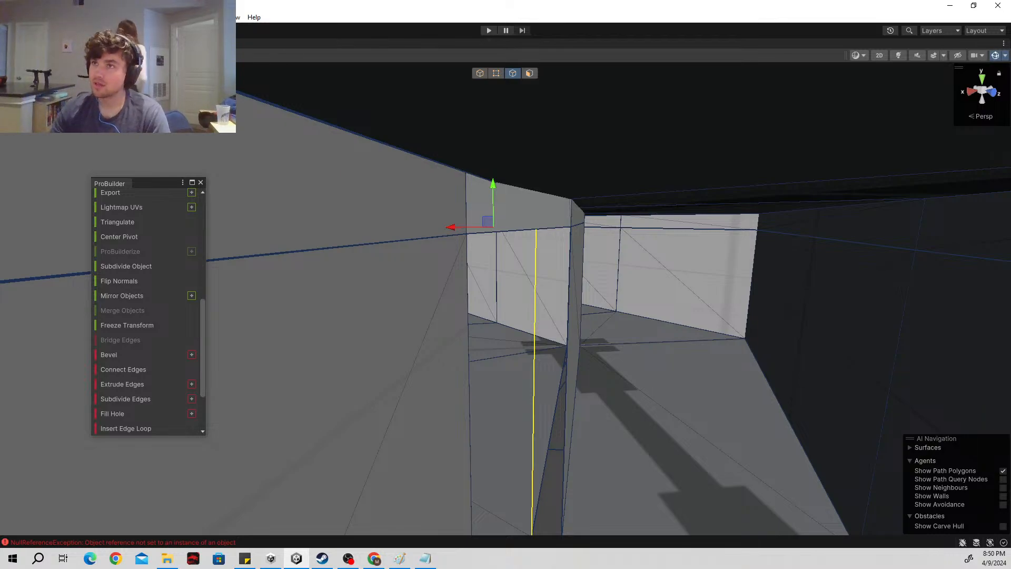
right_click_drag(584, 238, 454, 231)
key("s")
right_click_drag(414, 105, 464, 140)
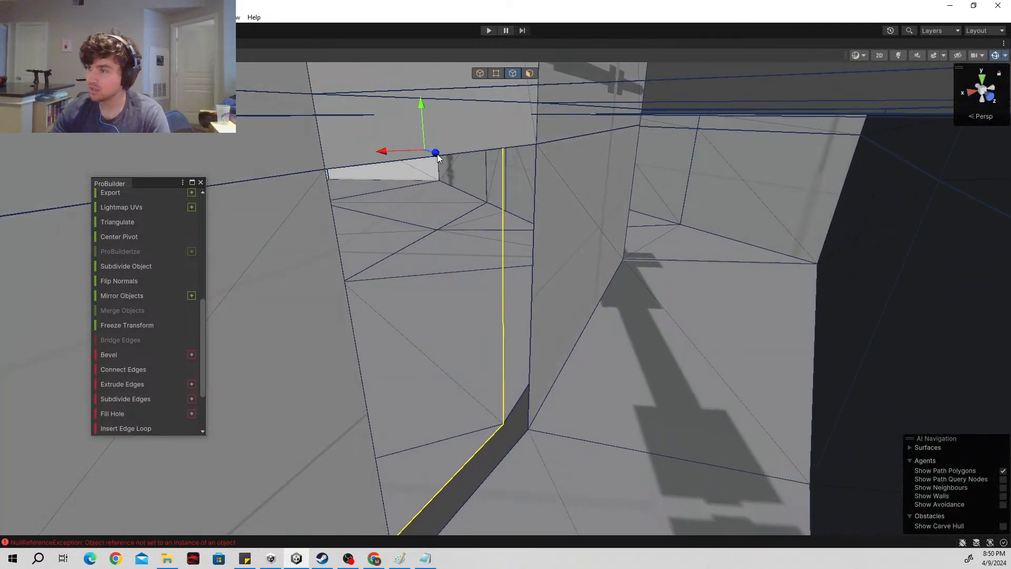
left_click_drag(439, 158, 450, 166)
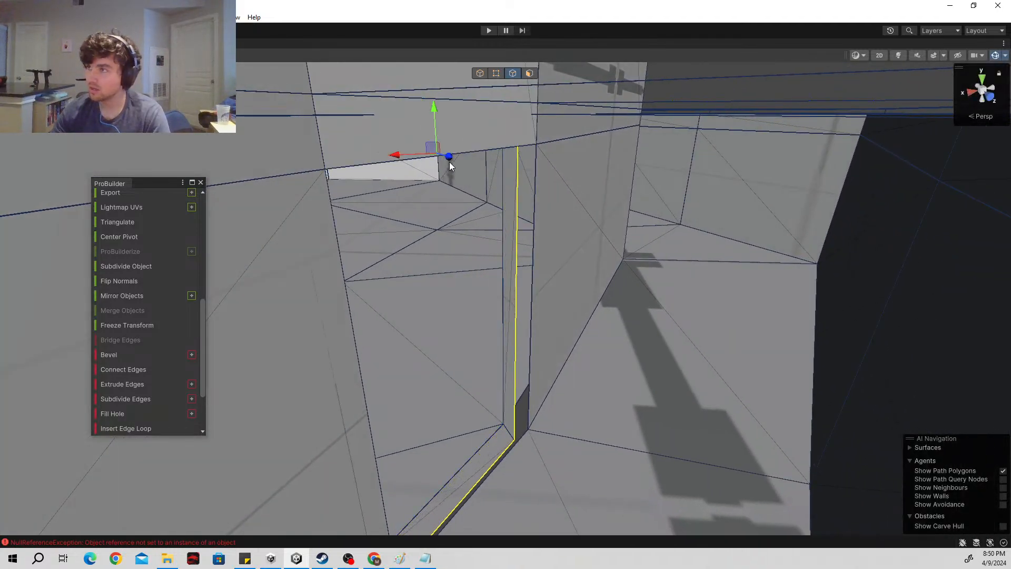
Step: Move the selected doorway edges horizontally in the XZ plane to meet the corner of the adjoining wall opening
right_click_drag(435, 159, 494, 152)
key("w")
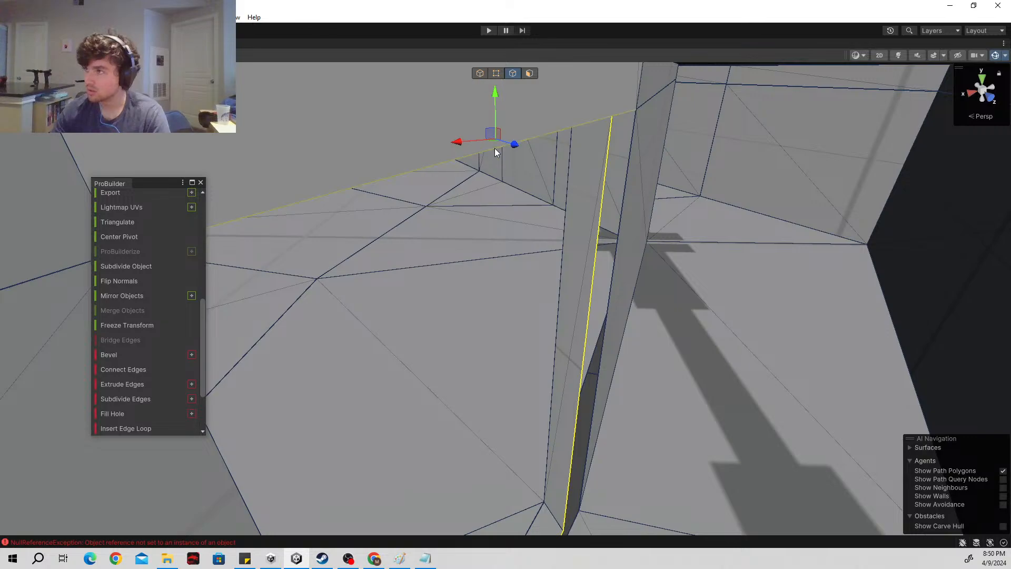
left_click_drag(492, 139, 549, 133)
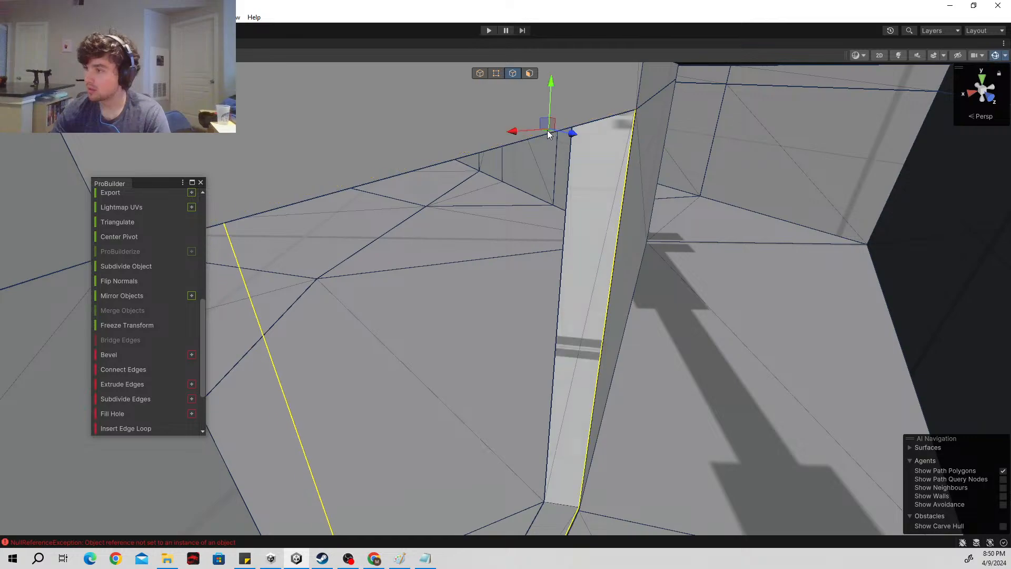
right_click_drag(665, 254, 530, 178)
right_click_drag(537, 243, 525, 268)
left_click_drag(551, 80, 546, 83)
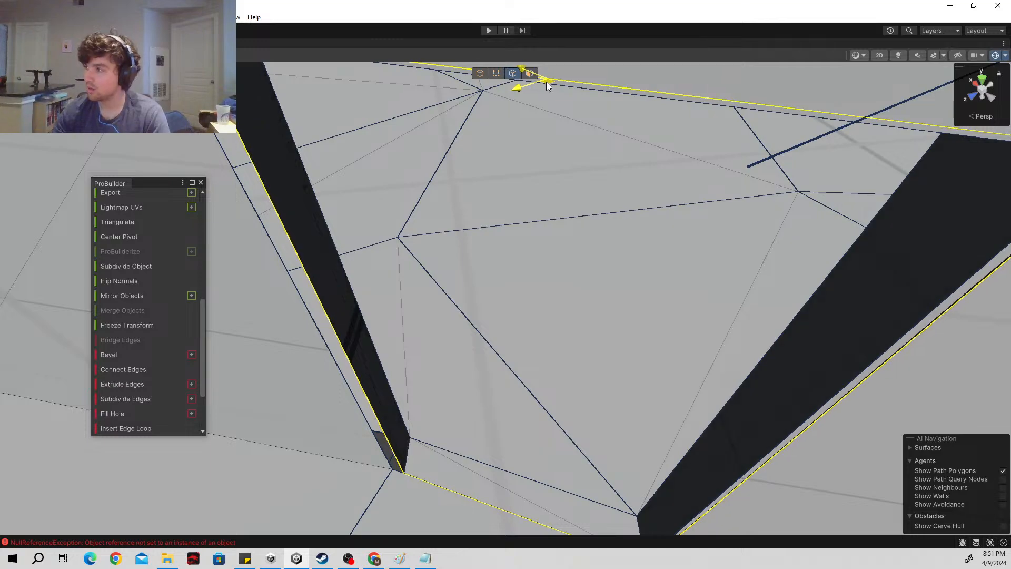
Step: Select only the doorway's misaligned side edge and move it horizontally onto the adjoining wall's corner to close the gap
left_click(392, 453)
left_click(386, 424)
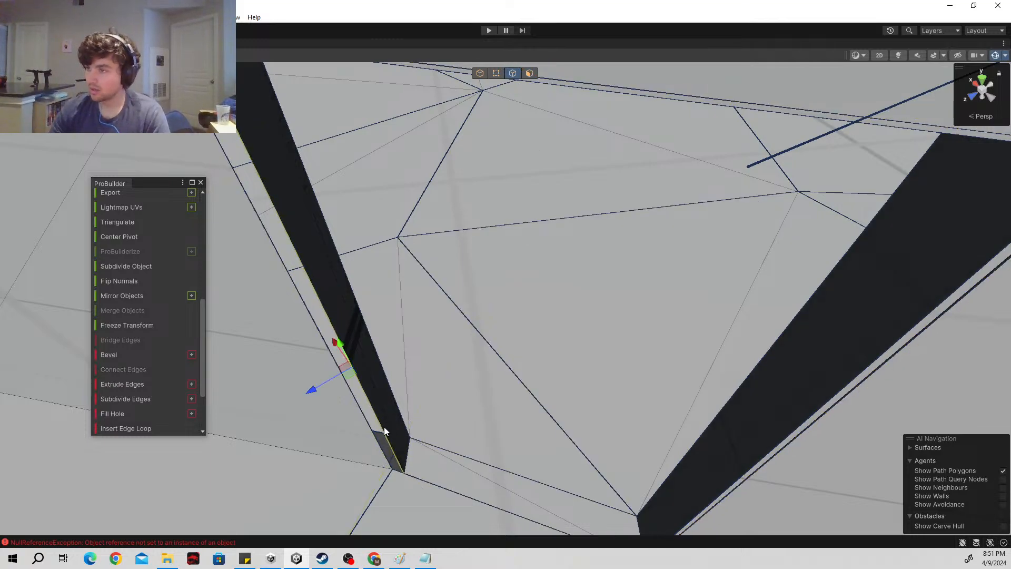
left_click_drag(349, 377, 331, 371)
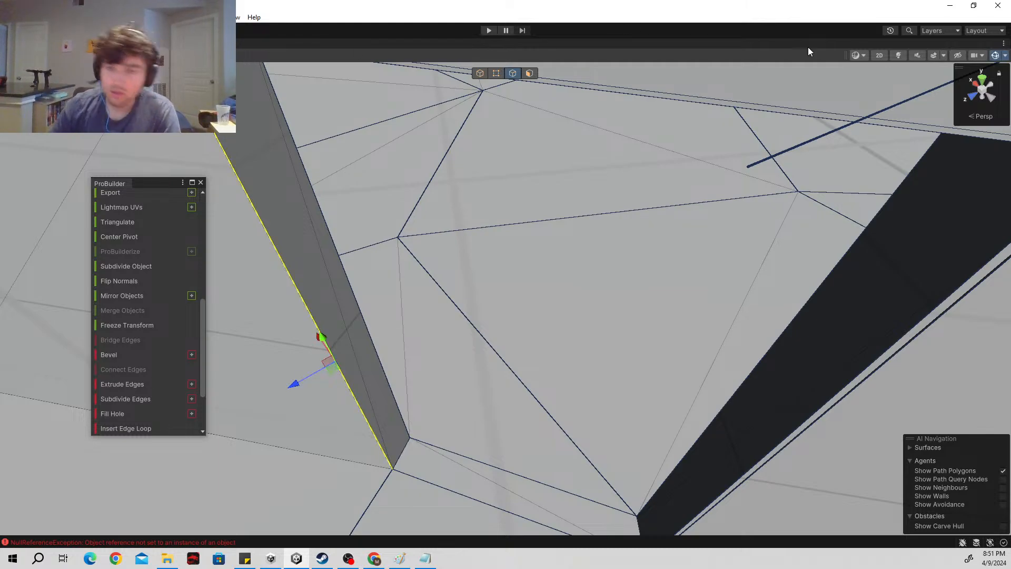
Step: Select the edges outlining the next doorway opening: its threshold, both sides and the top
right_click_drag(547, 352, 510, 369)
key("w")
key("f")
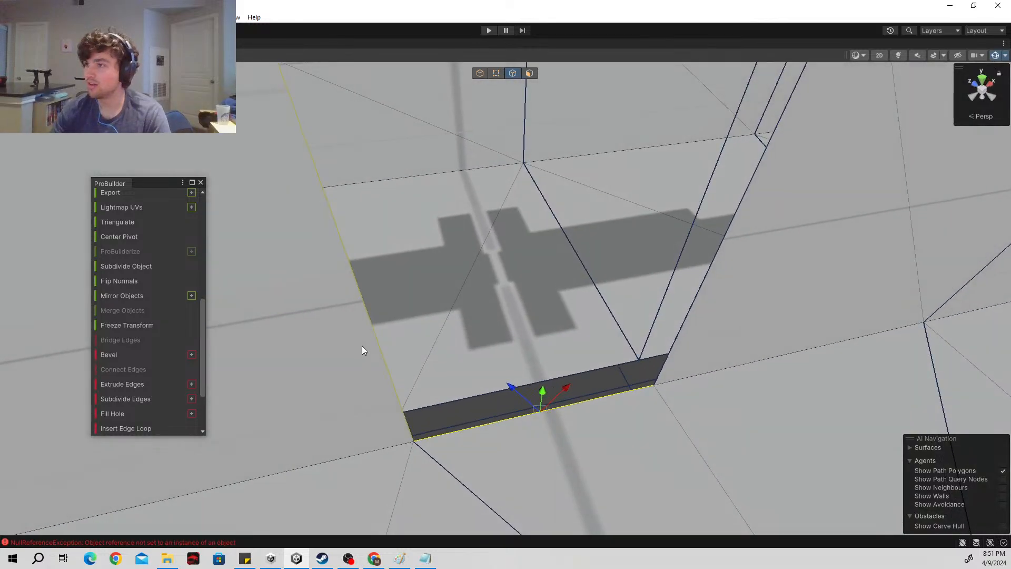
left_click(697, 292, "shift")
right_click_drag(702, 301, 629, 218)
left_click(621, 303, "shift")
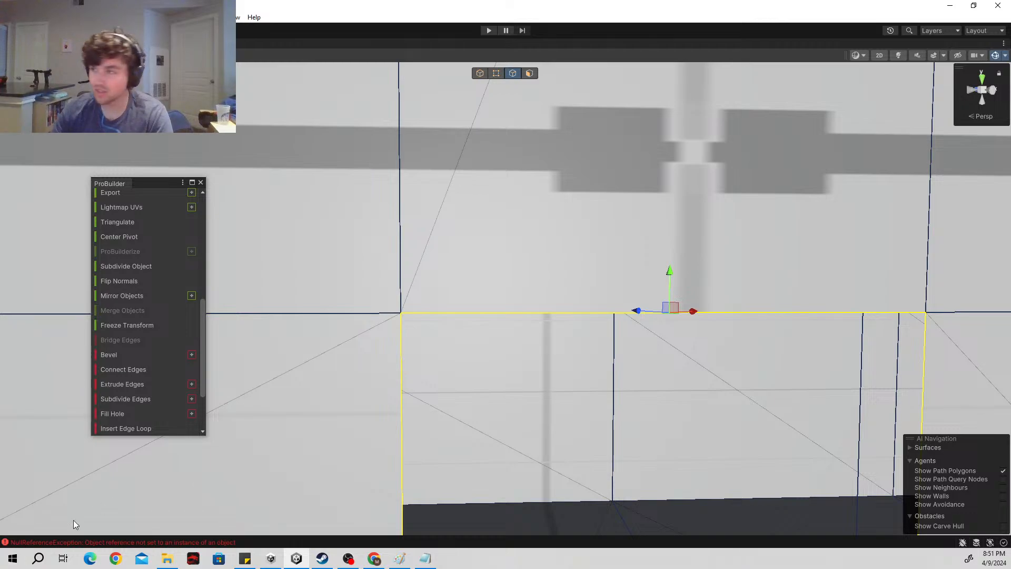
Step: Move the selected doorway outline along the Z axis and in the XZ plane to line it up with the adjoining wall opening
right_click_drag(605, 339, 164, 426)
mouse_move(418, 242)
right_mouse_down()
mouse_move(410, 250)
mouse_move(413, 232)
right_mouse_up()
right_click_drag(495, 154, 514, 204)
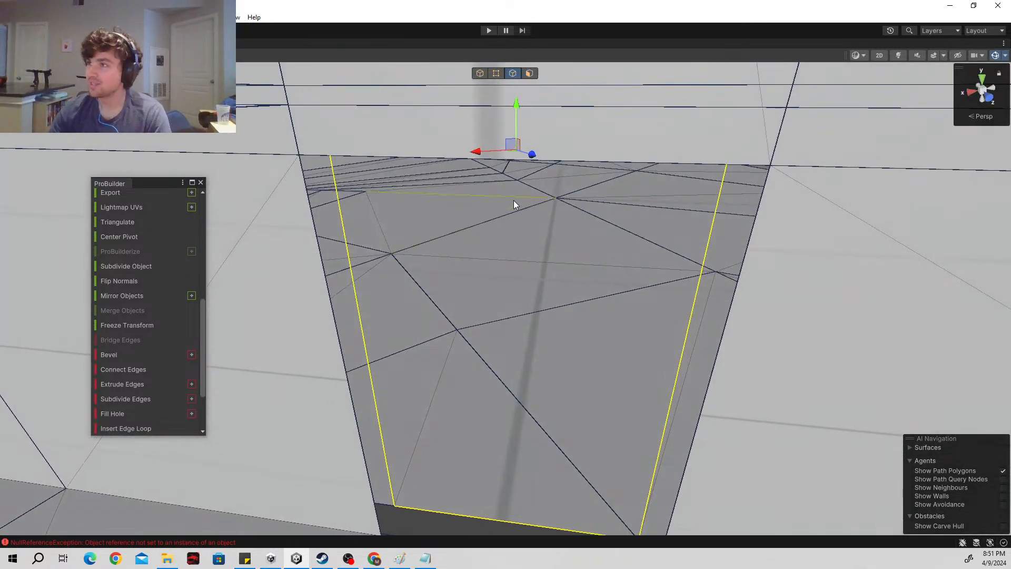
right_click_drag(539, 297, 545, 258)
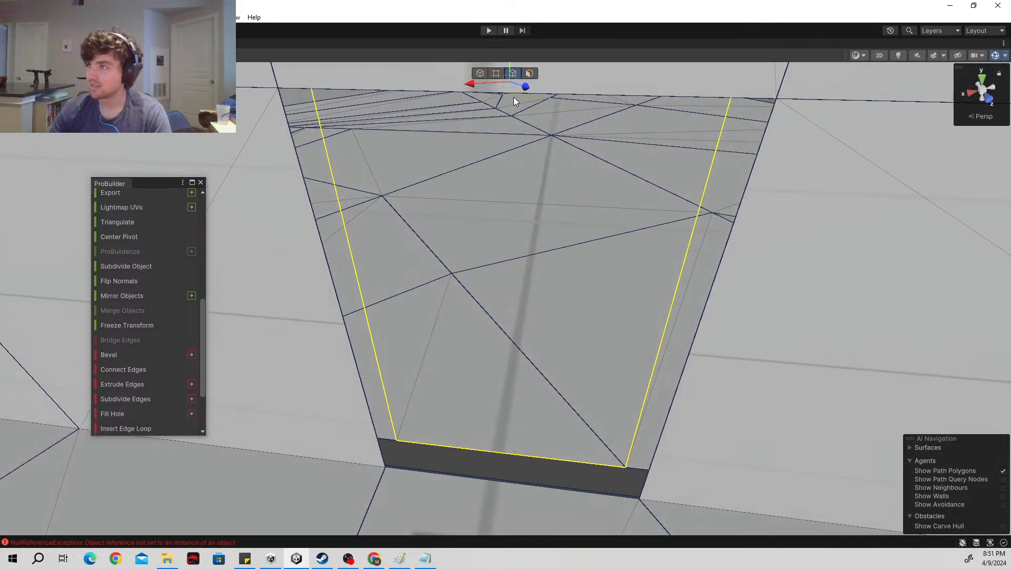
right_click_drag(542, 128, 646, 168)
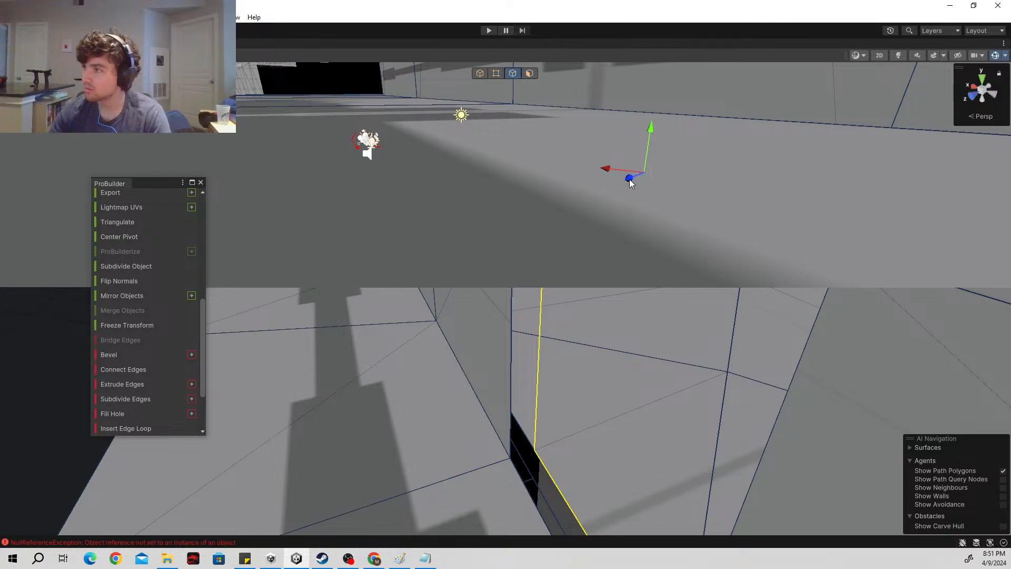
left_click_drag(625, 188, 604, 200)
right_click_drag(604, 200, 839, 462)
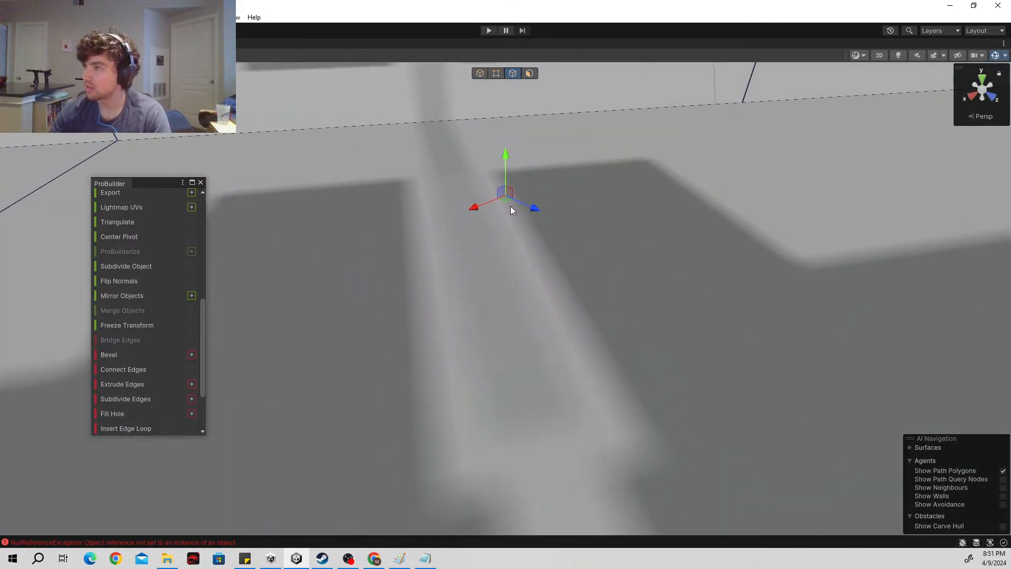
right_click_drag(497, 203, 468, 213)
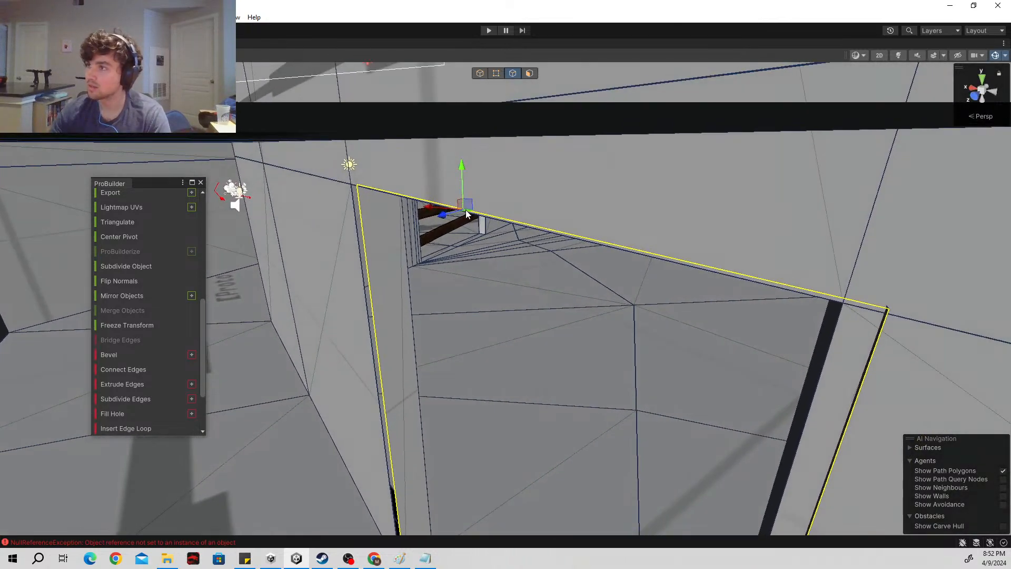
left_click_drag(465, 212, 454, 211)
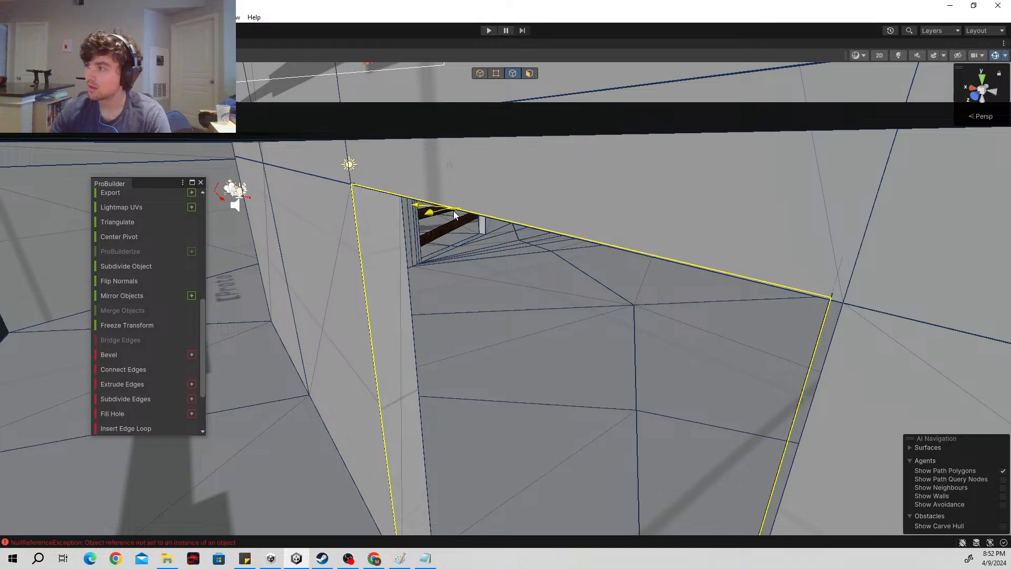
Step: Select the doorway's protruding side edge alone and move it horizontally onto the corner of the wall opening
right_click_drag(453, 210, 702, 306)
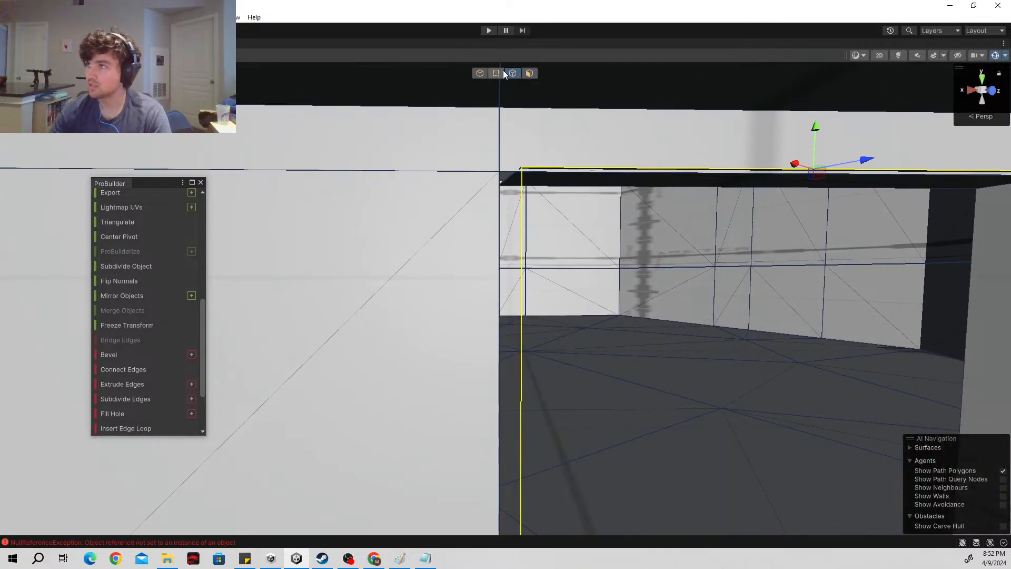
left_click(519, 280)
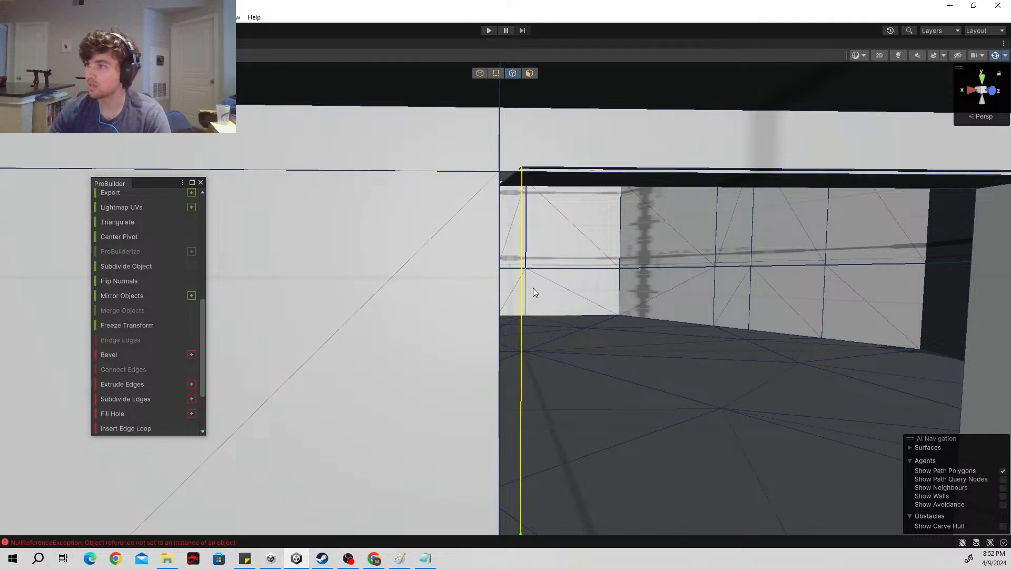
right_click_drag(533, 290, 530, 300)
right_click_drag(490, 367, 451, 419)
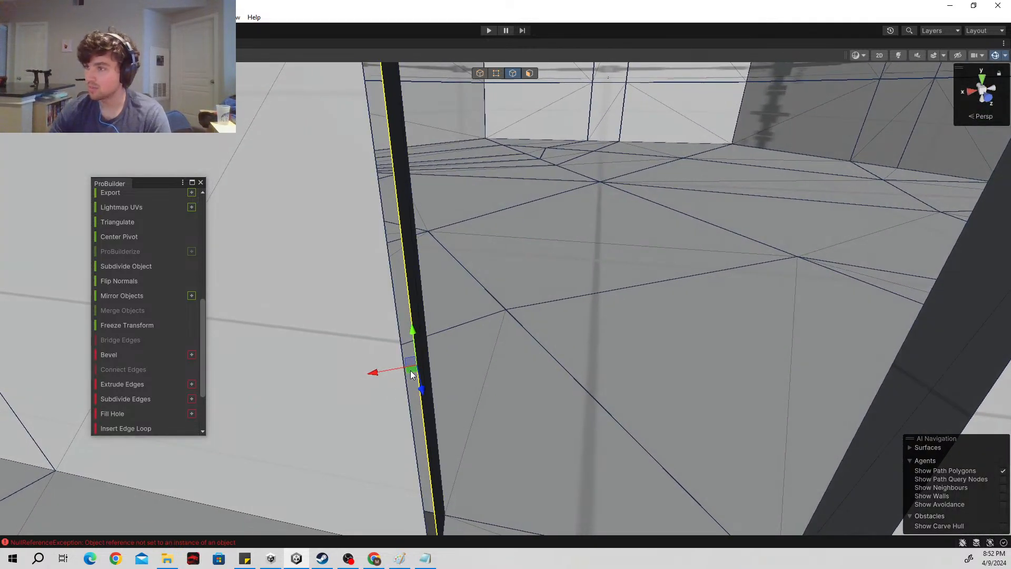
left_click_drag(411, 371, 396, 370)
Step: Switch to face selection and delete the lower wall face between the narrow edge loops to open a doorway
right_click_drag(397, 370, 546, 279)
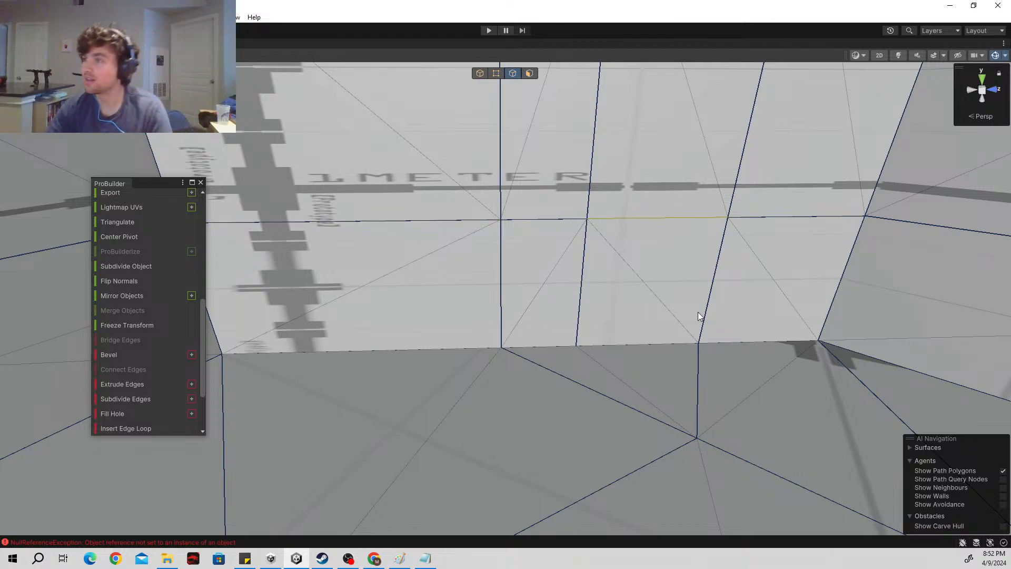
left_click(529, 73)
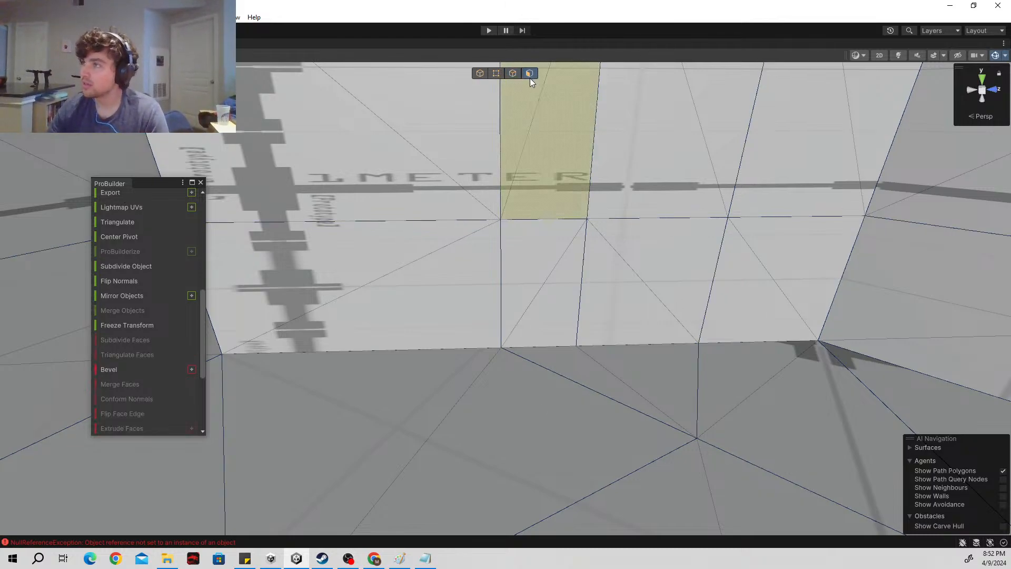
left_click(558, 310)
right_click_drag(558, 311, 601, 248)
right_click_drag(559, 346, 642, 341)
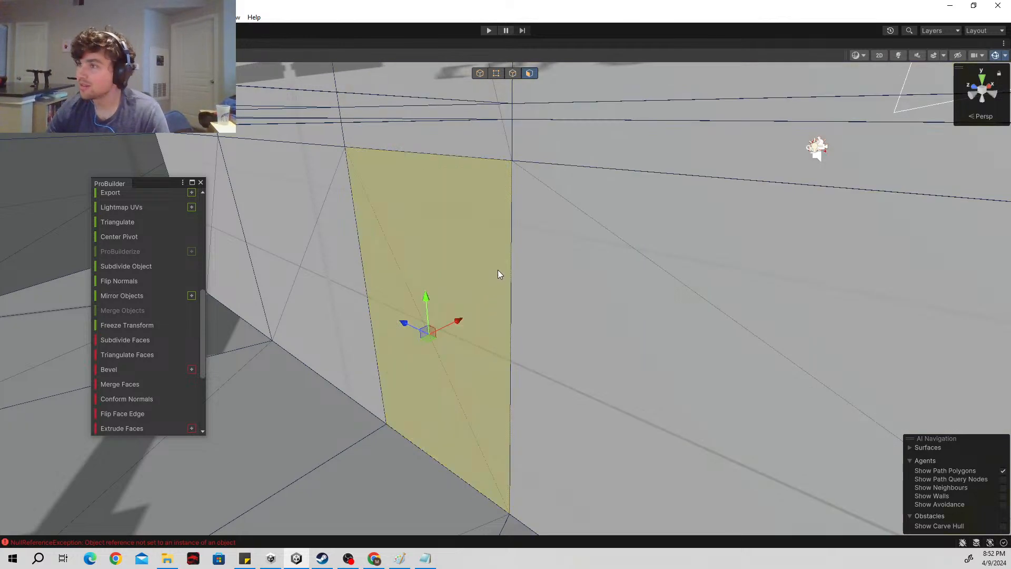
scroll(158, 379, "down", 3)
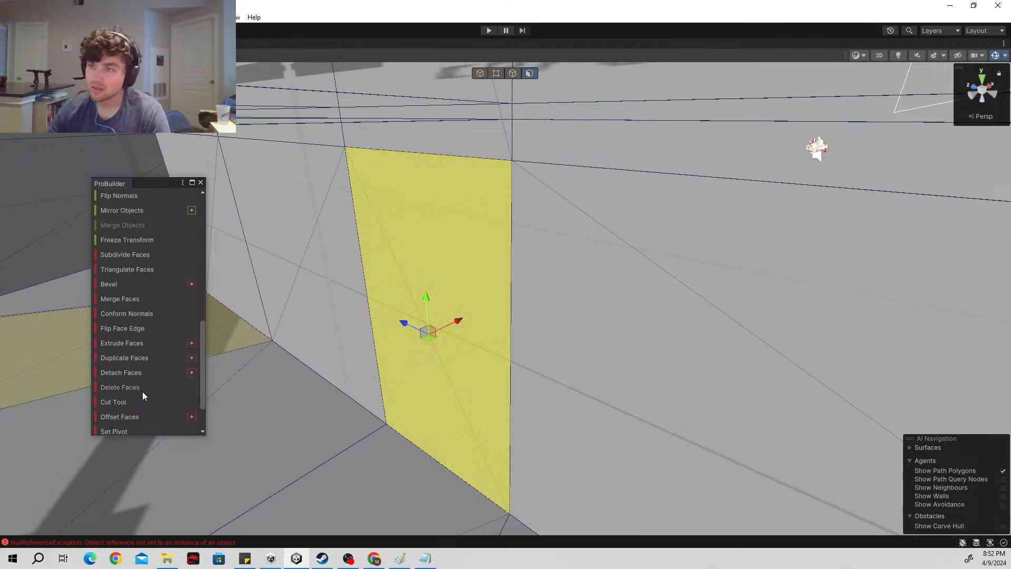
scroll(134, 368, "down", 1)
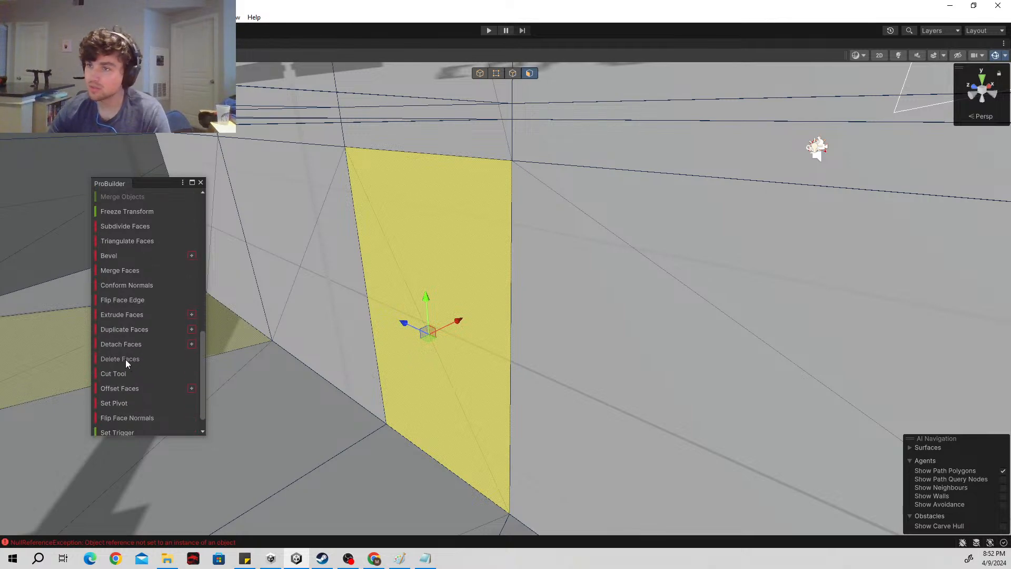
left_click(125, 359)
Step: Delete the matching door-sized face on the adjoining room's wall so the doorway passes through
key("w")
right_click_drag(354, 399, 634, 337)
left_click(540, 339)
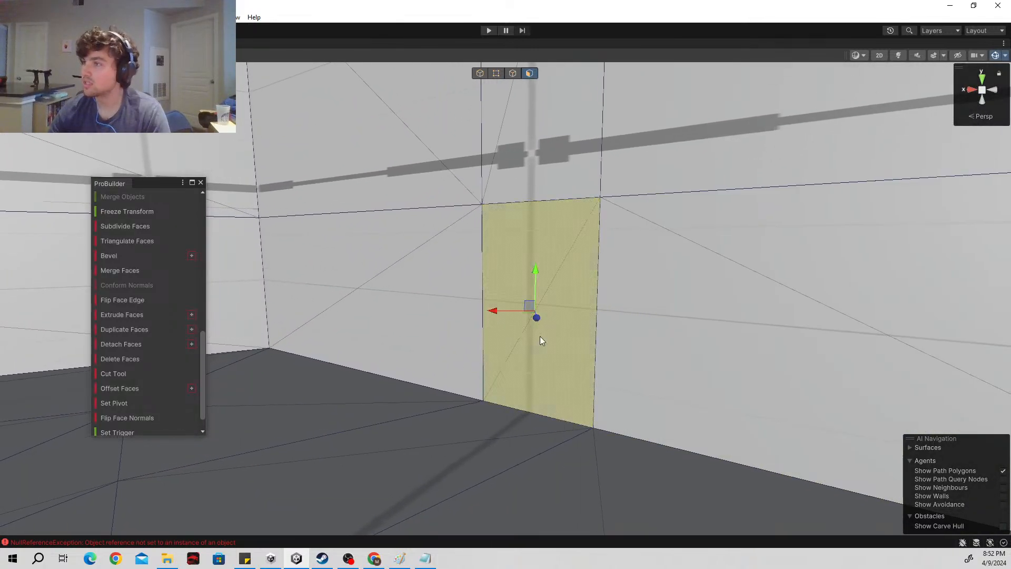
key("w")
right_click_drag(540, 339, 962, 404)
key("s")
left_click(120, 358)
Step: Switch to edge selection, pick the new opening's threshold edge and select the whole outline with Select Holes
key("w")
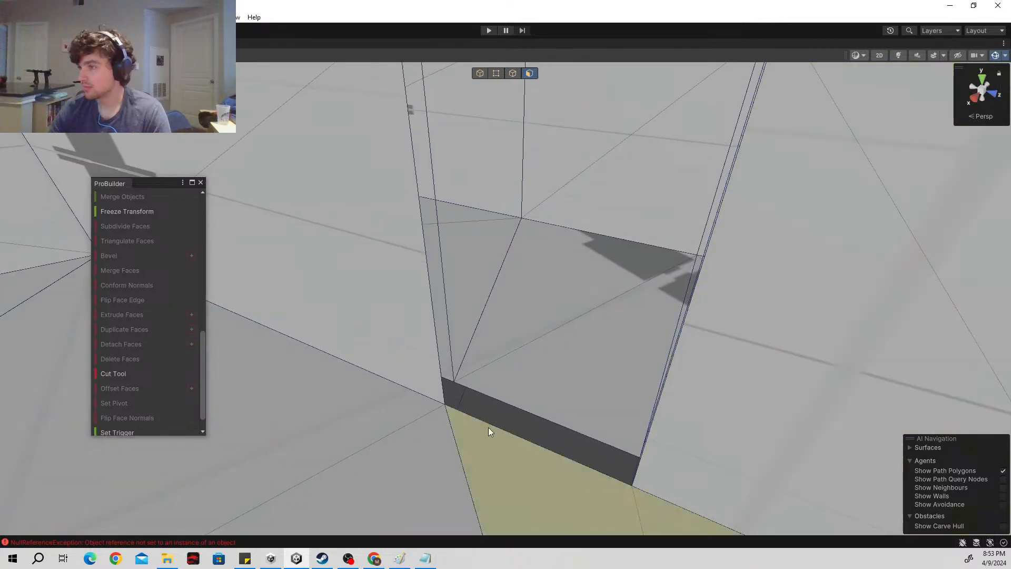
left_click(496, 75)
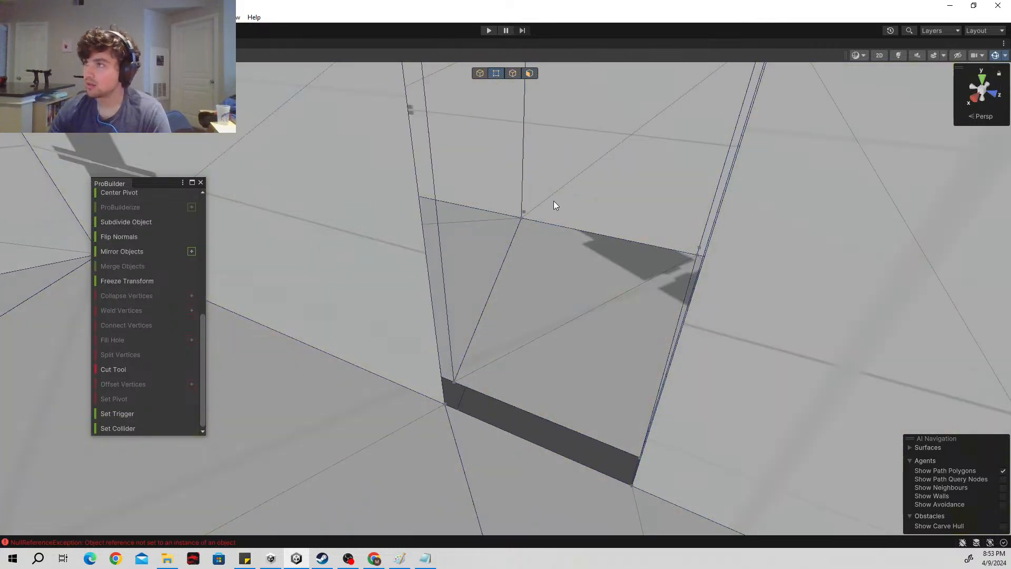
left_click(514, 73)
left_click(530, 439)
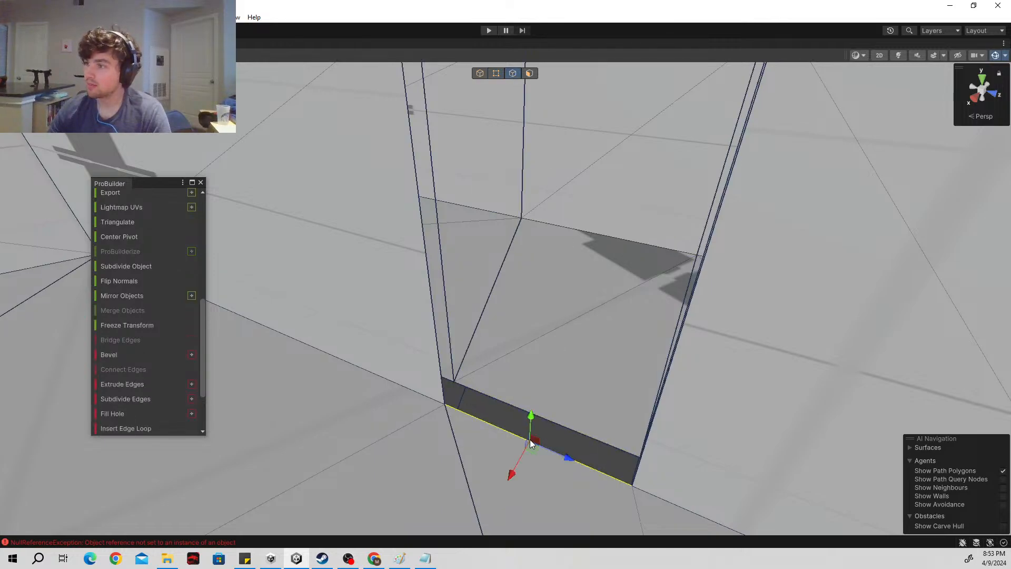
scroll(128, 408, "down", 1)
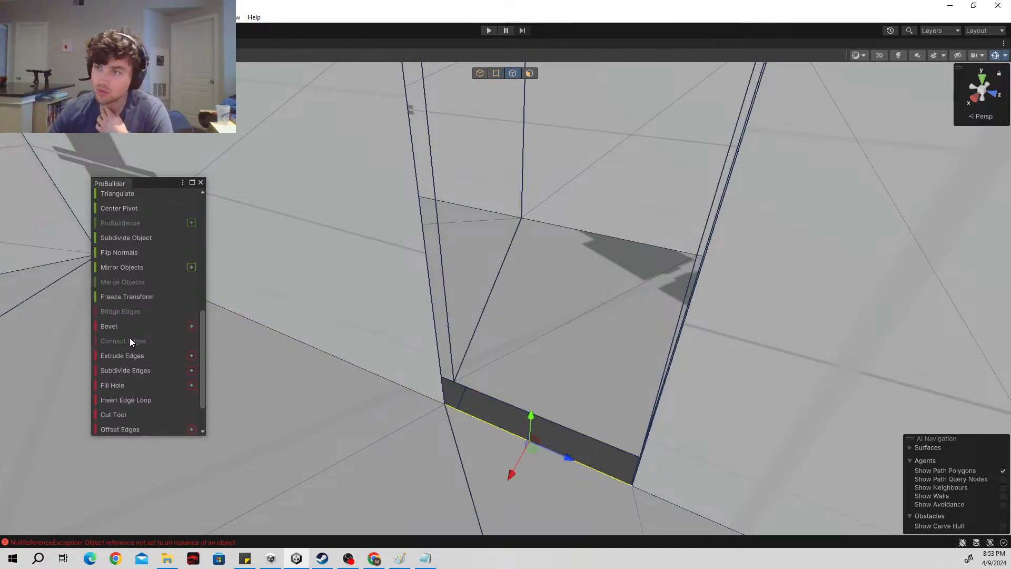
scroll(131, 338, "up", 4)
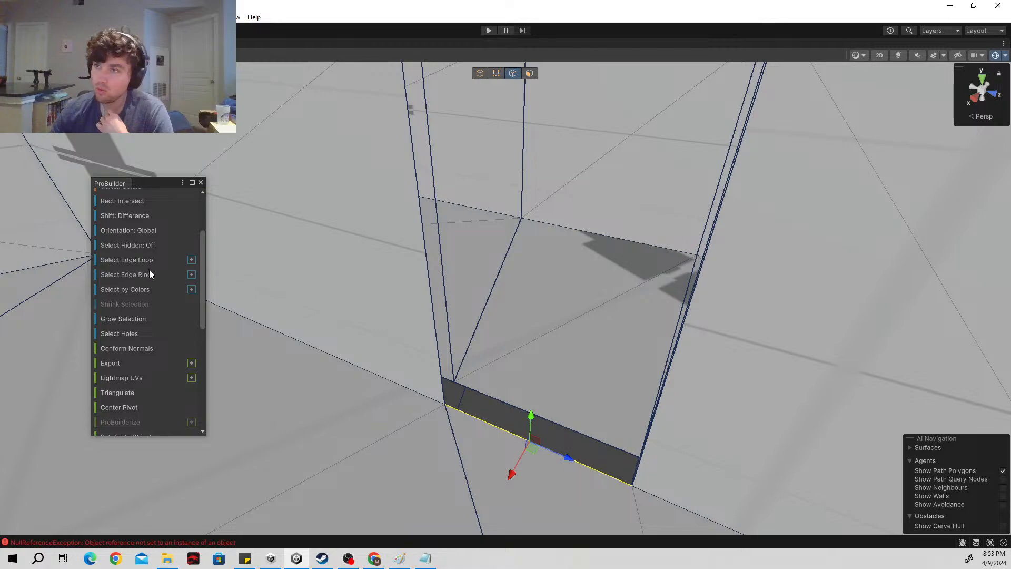
left_click(143, 333)
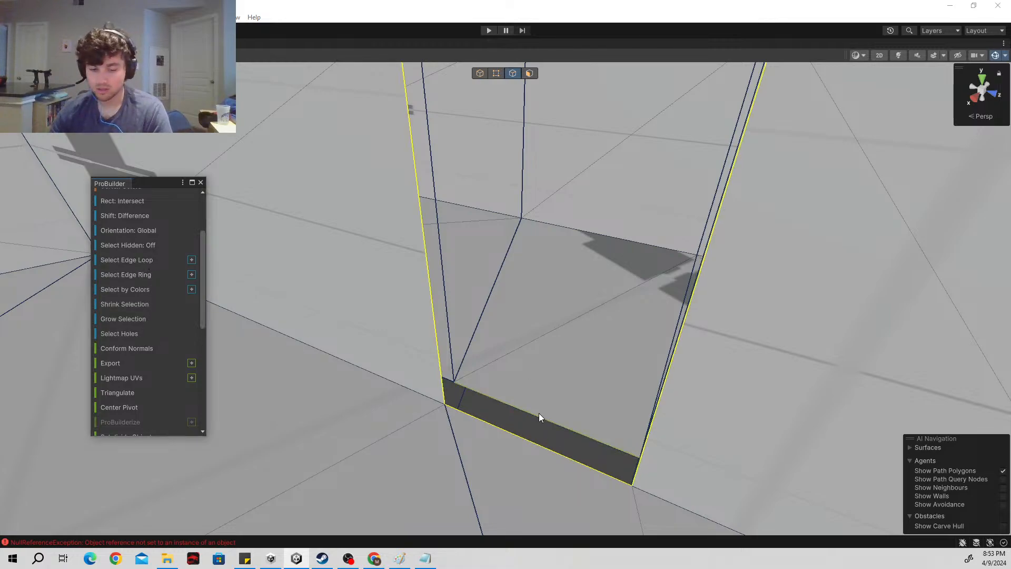
Step: Extrude the selected opening outline across the gap to the adjoining wall and shift it into line with that wall's opening
key("f")
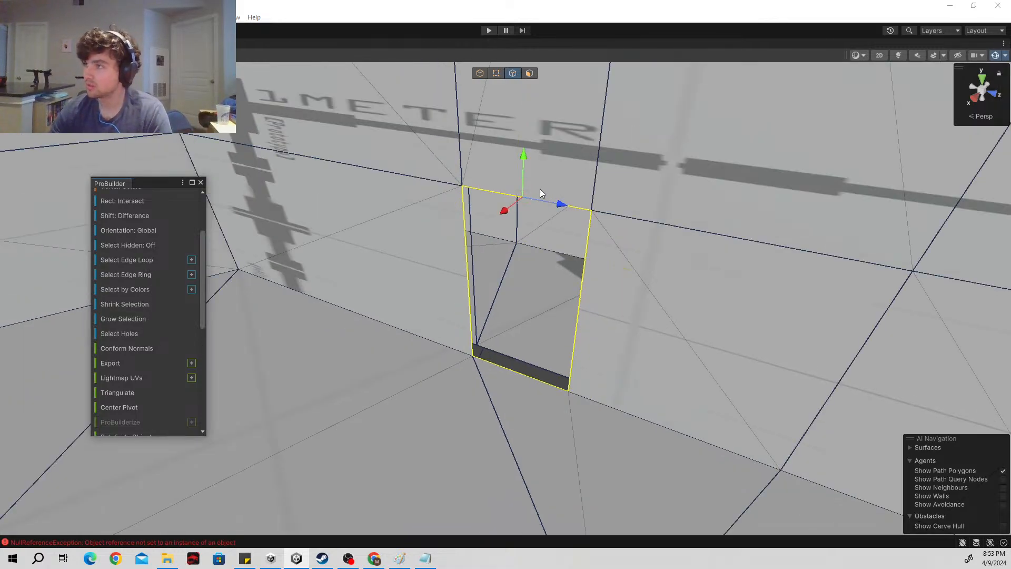
left_click_drag(513, 207, 515, 209)
key("w")
right_click_drag(515, 216, 146, 246)
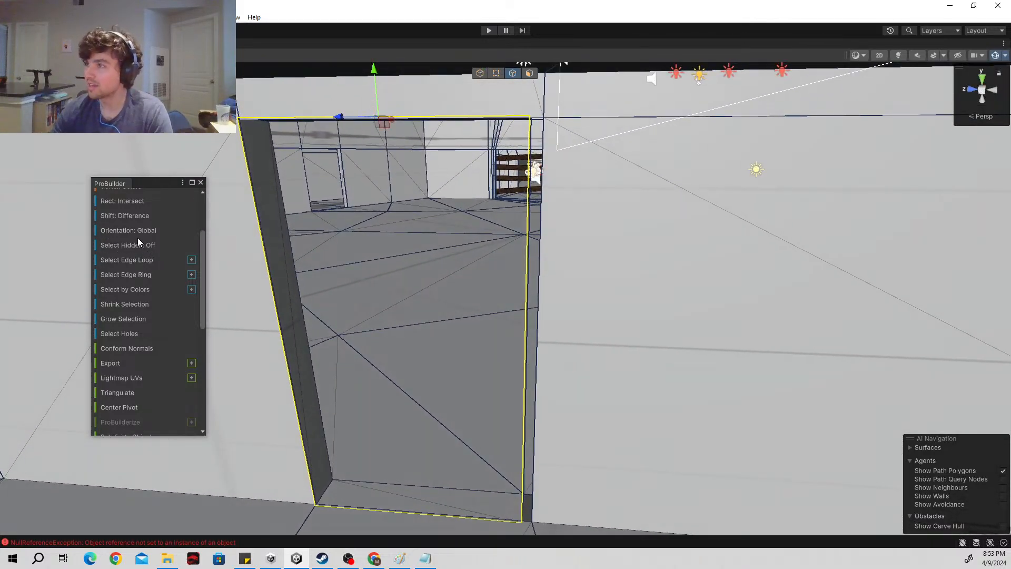
key("f")
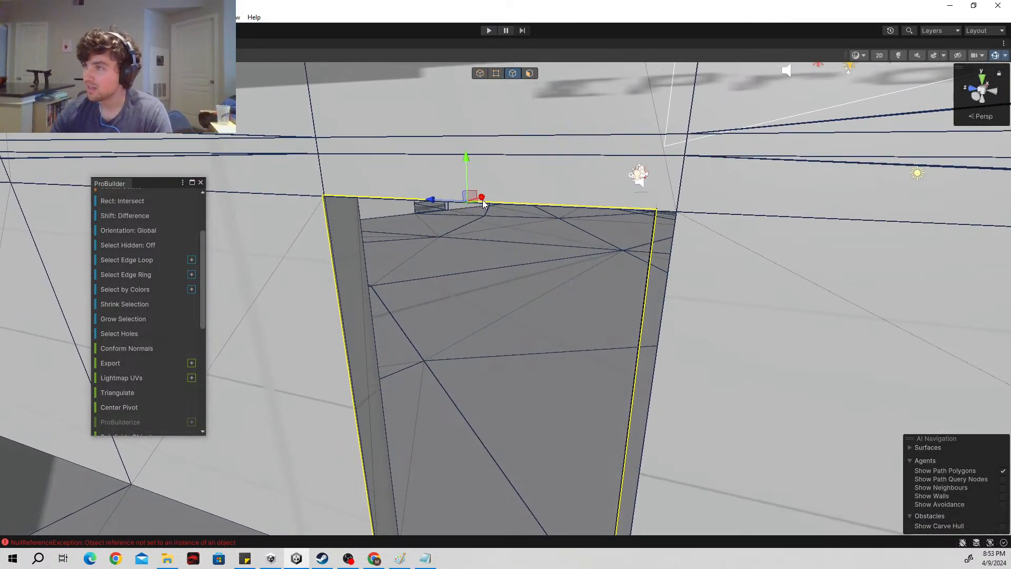
left_click_drag(485, 202, 485, 197)
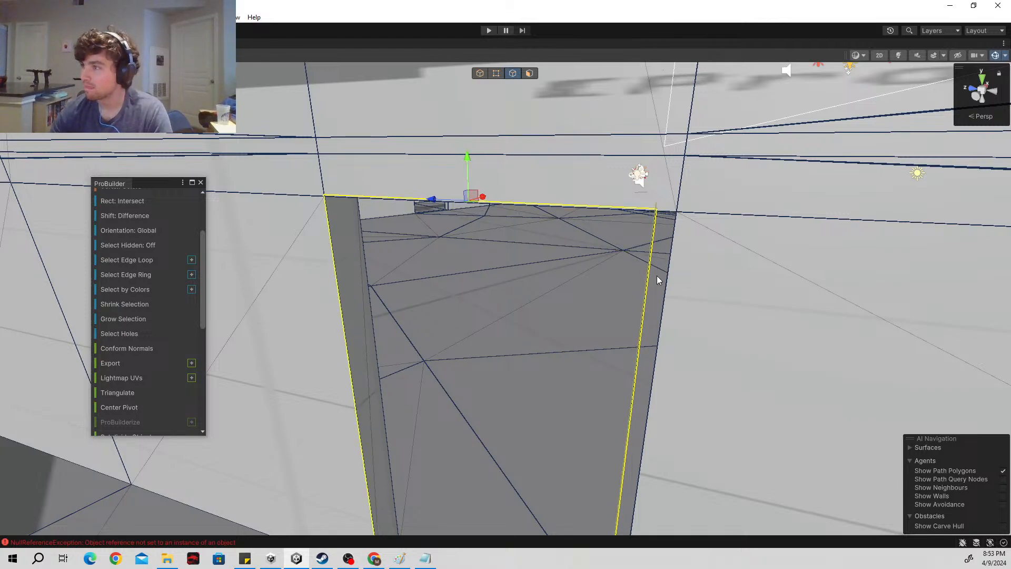
Step: Select only the doorway's misaligned side edge and move it horizontally onto the adjoining wall opening's corner
left_click(646, 300)
key("f")
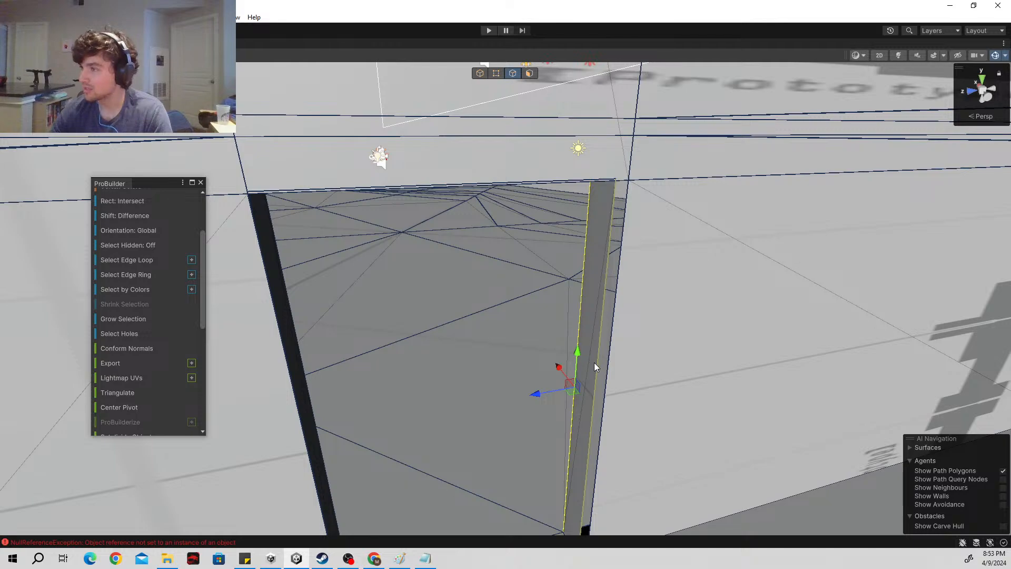
left_click(588, 387)
left_click_drag(556, 423, 567, 423)
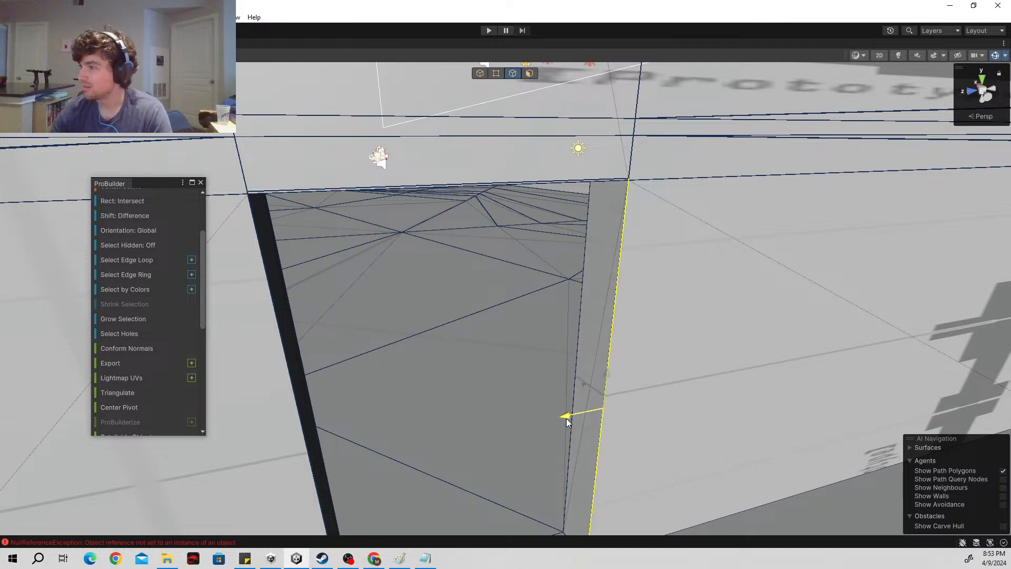
Step: Select the next doorway's threshold edge together with its side edges where a gap remains to the adjoining wall
right_click_drag(685, 391, 544, 436)
left_click(544, 436)
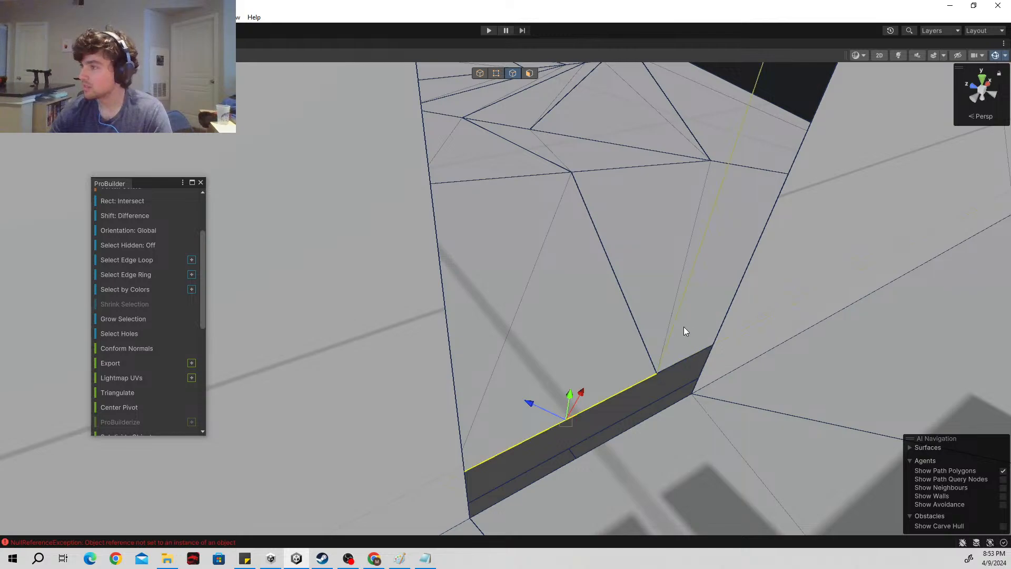
left_click(669, 343)
left_click(633, 381)
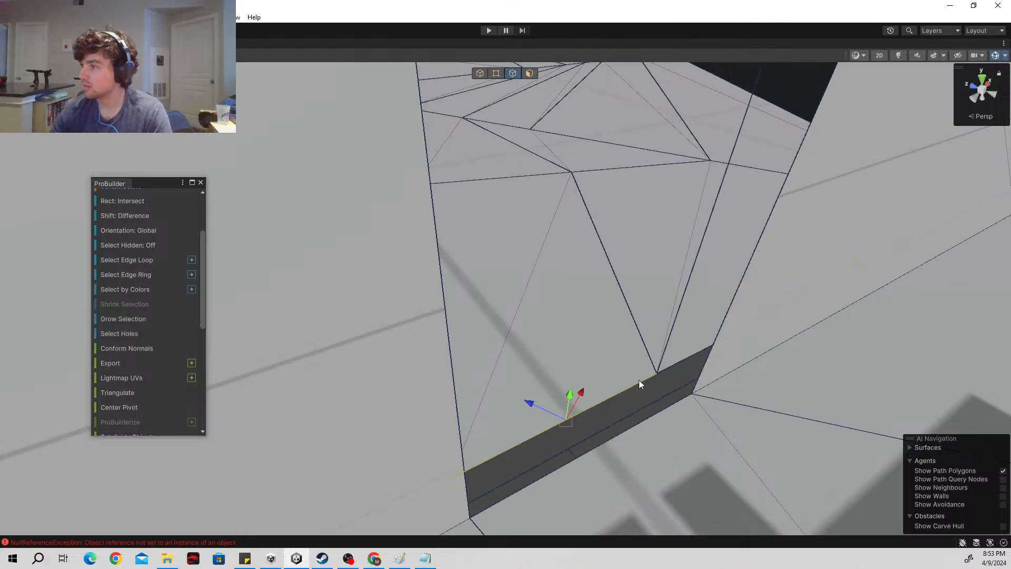
left_click(664, 359, "shift")
right_click_drag(711, 337, 503, 301)
left_click(659, 220, "shift")
left_click(394, 352, "shift")
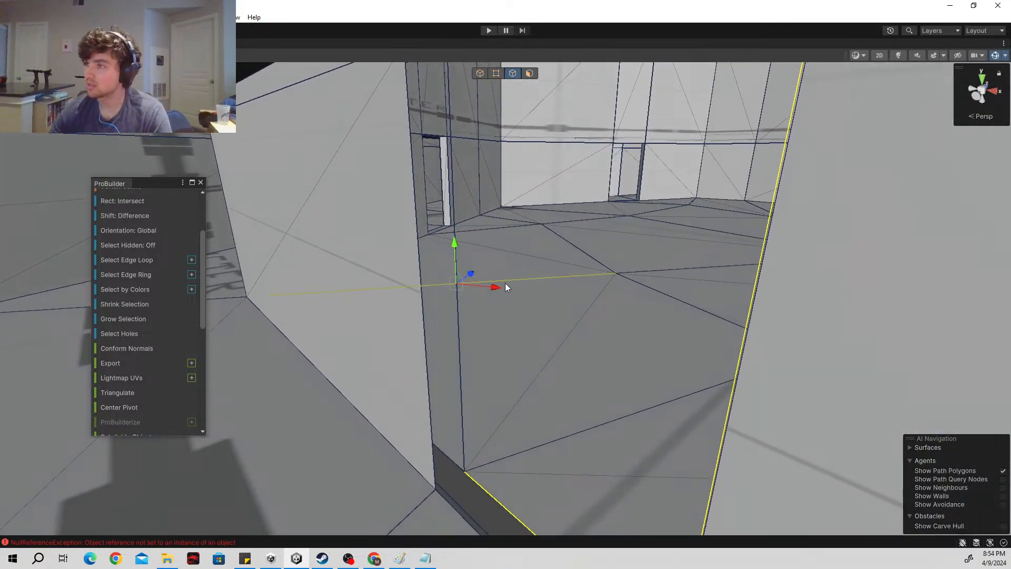
left_click(506, 282, "shift")
left_click(460, 327, "shift")
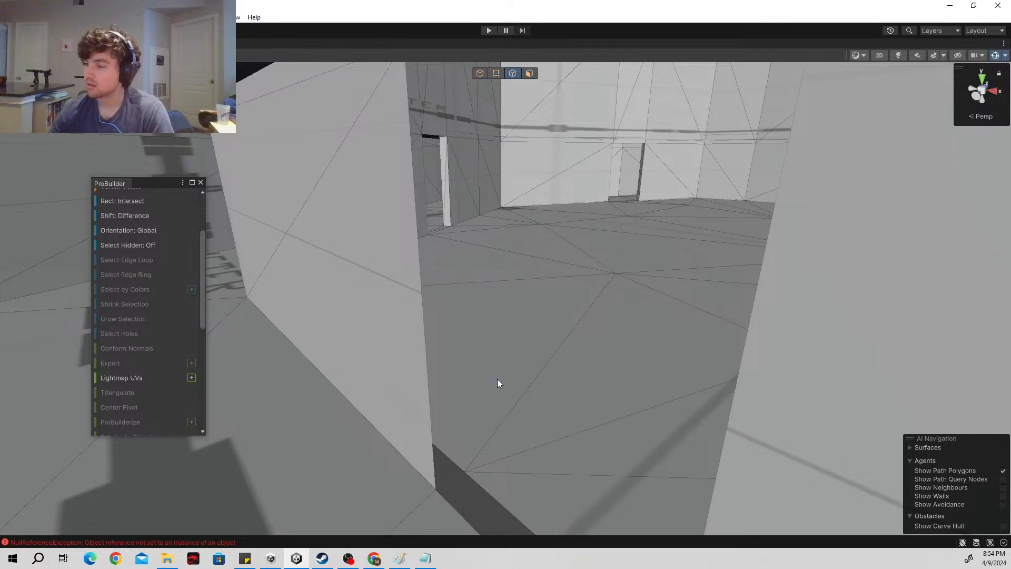
left_click(496, 379)
left_click(459, 413, "shift")
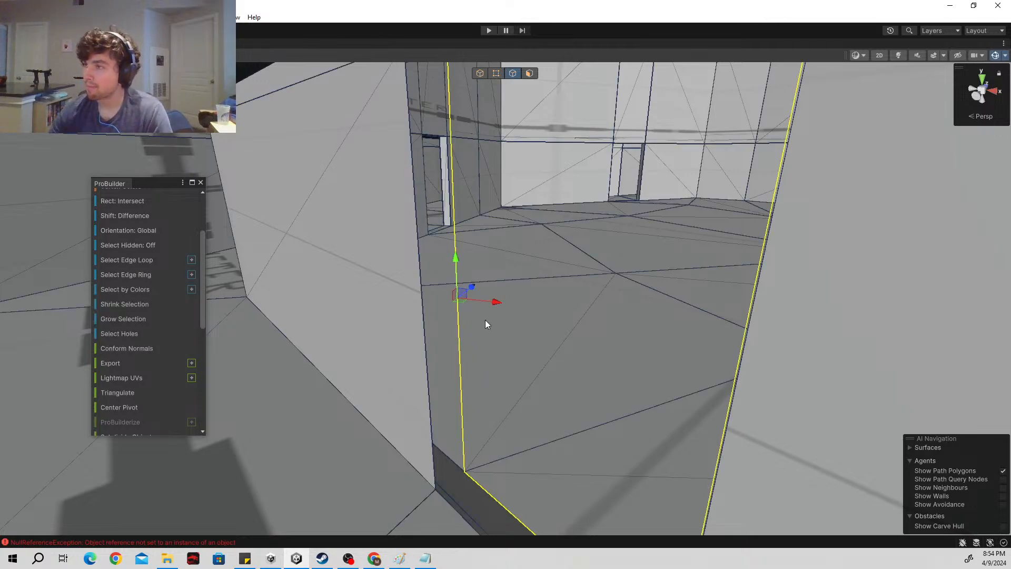
Step: Extrude the selected doorway edges across the gap to the adjoining wall and shift them sideways onto the opening's corner
right_click_drag(485, 322, 508, 393)
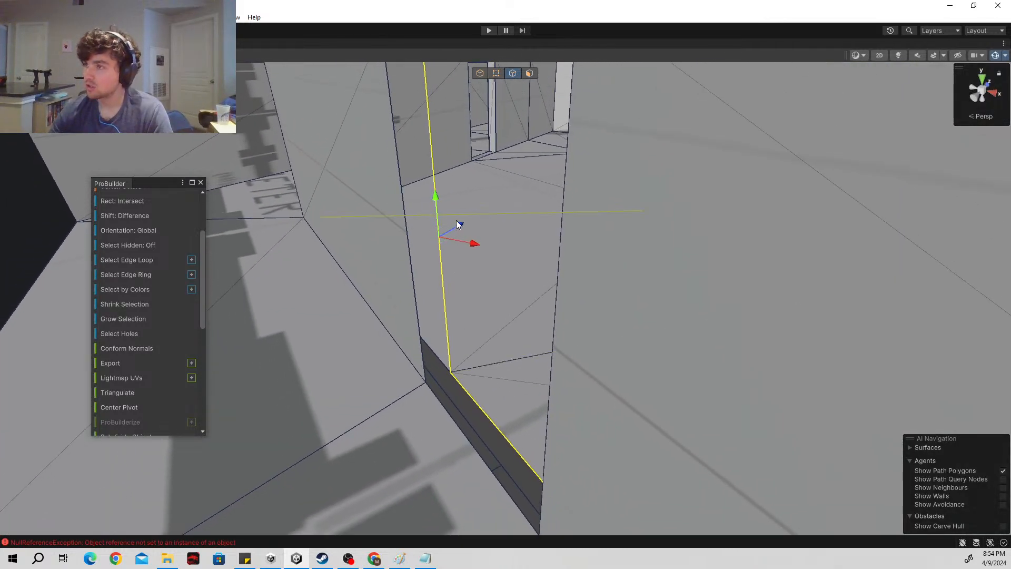
left_click_drag(459, 223, 445, 245, "shift")
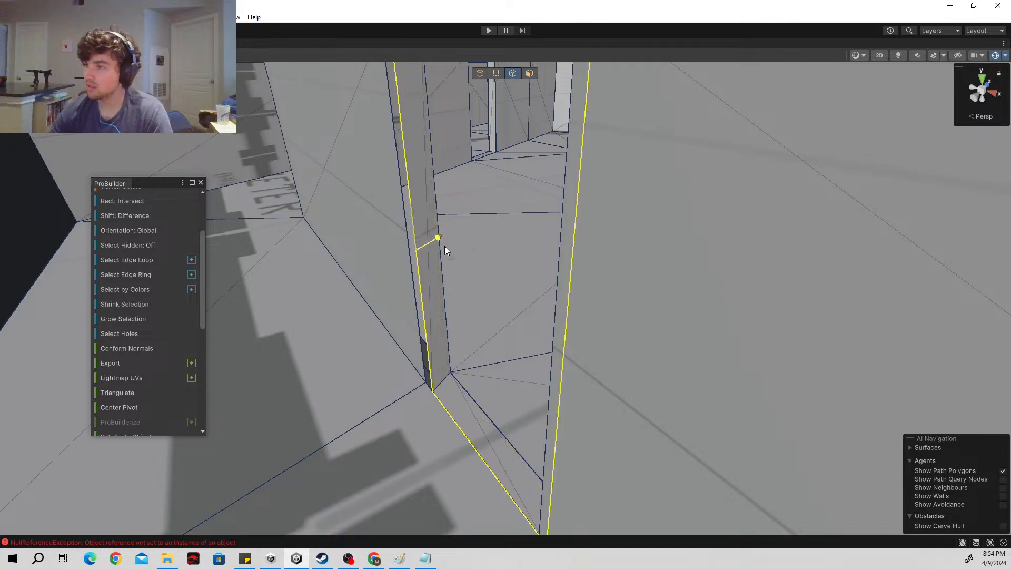
right_click_drag(444, 245, 610, 393)
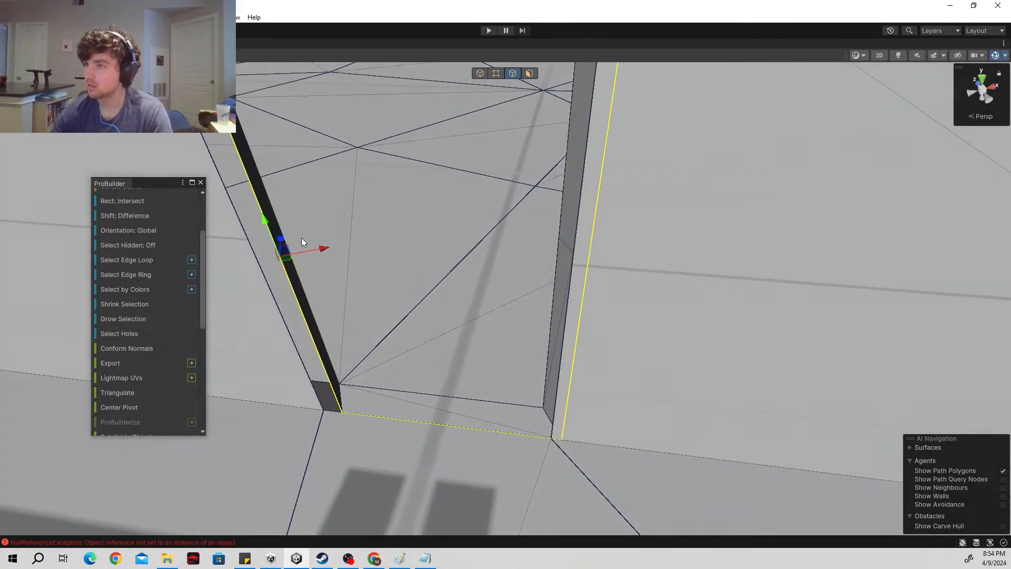
left_click_drag(286, 262, 260, 258)
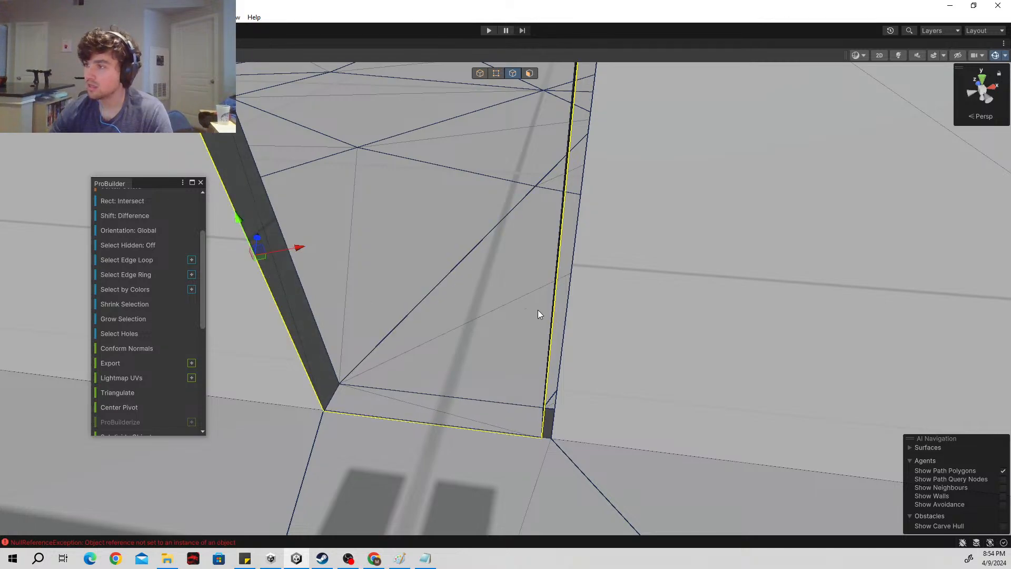
Step: Select the opposite side edge of this doorway alone and move it horizontally onto the wall opening's corner
left_click(550, 363)
left_click_drag(579, 249, 636, 366, "alt")
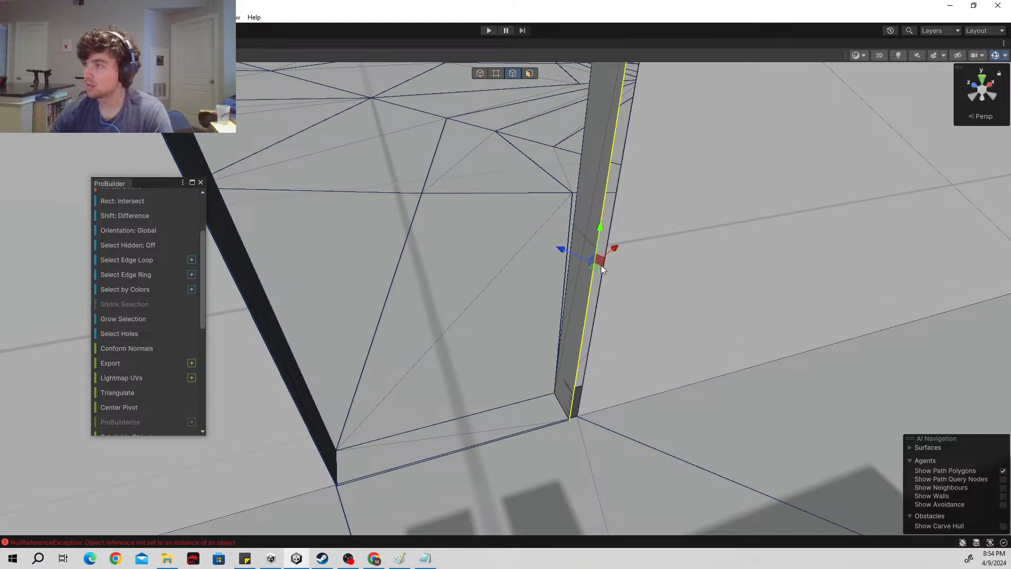
mouse_move(597, 269)
left_mouse_down()
mouse_move(612, 264)
mouse_move(612, 272)
left_mouse_up()
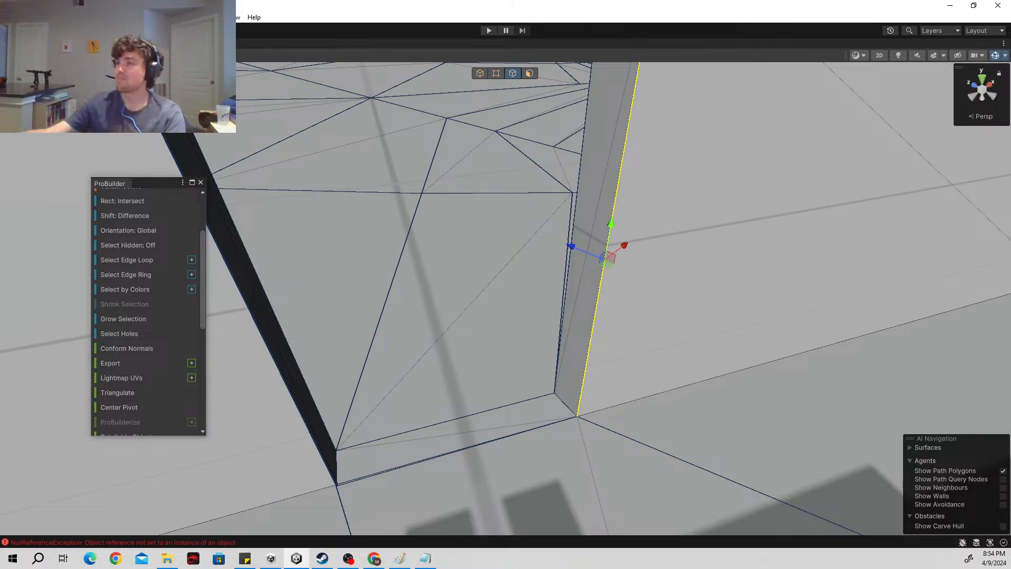
key("w")
right_click_drag(678, 170, 671, 270)
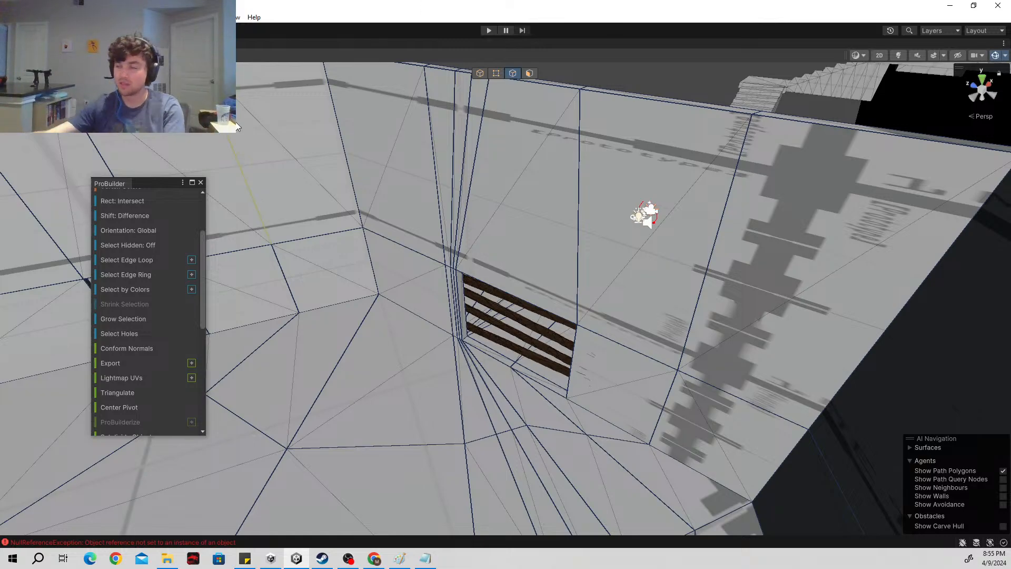
right_click_drag(575, 308, 549, 199)
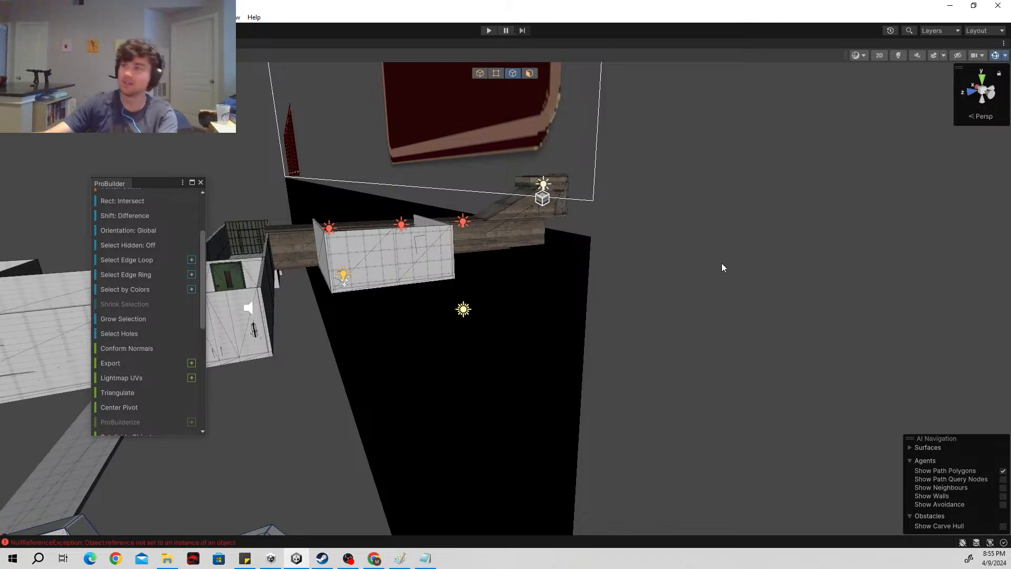
right_click_drag(721, 263, 613, 283)
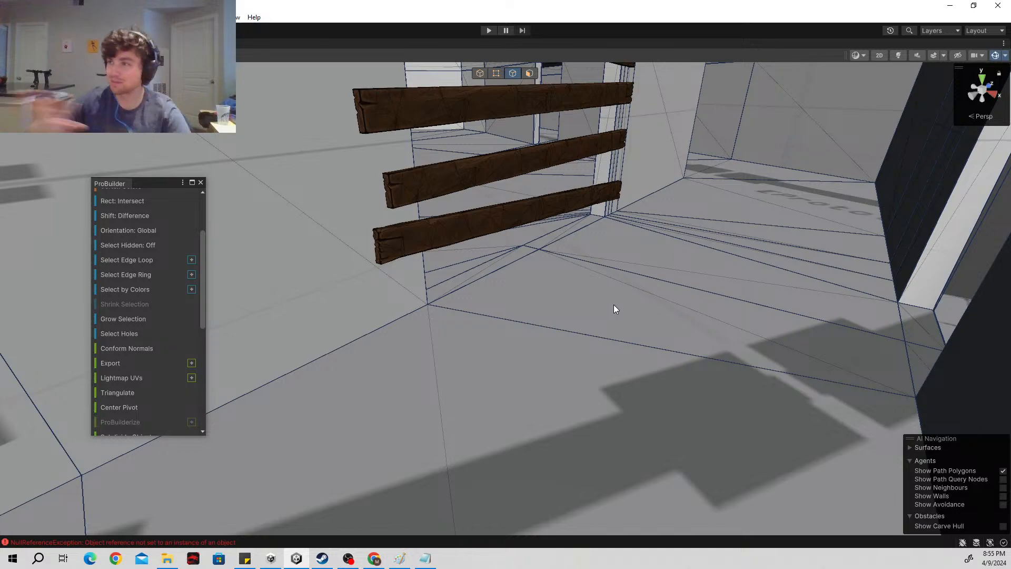
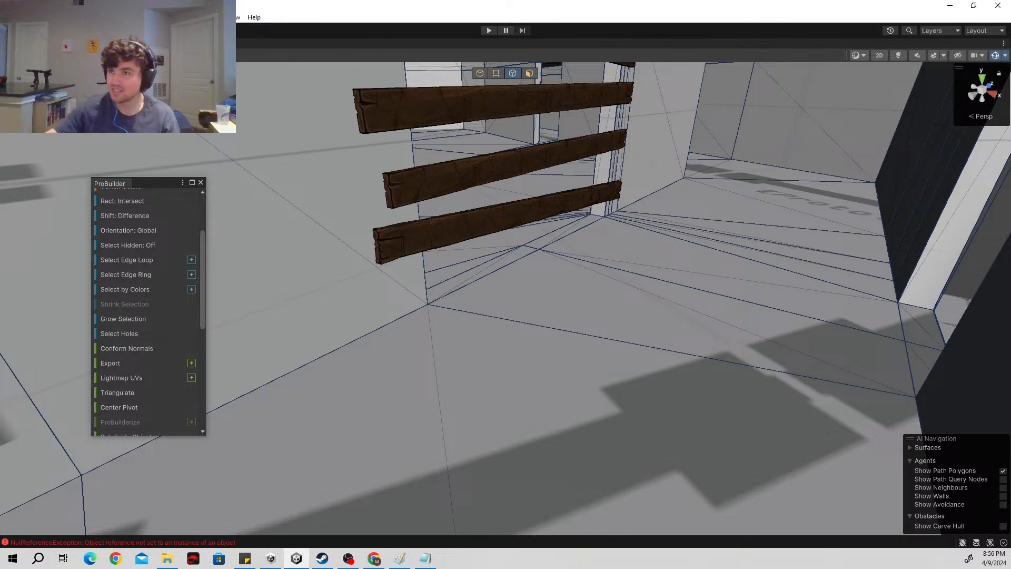
Step: Close the ProBuilder window and go to the long blank wall inside the level
left_click(201, 182)
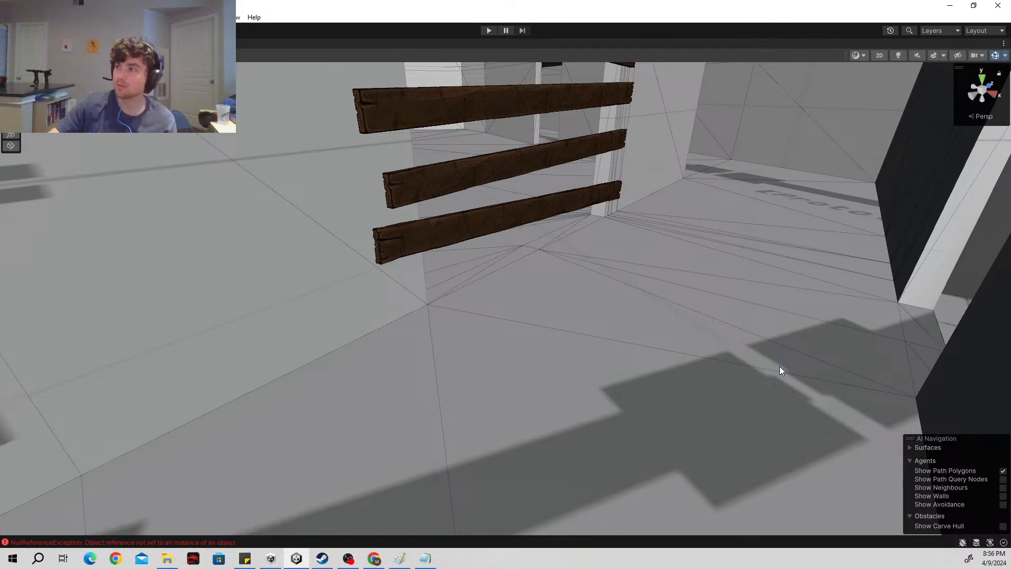
right_click_drag(756, 352, 514, 277)
key("w")
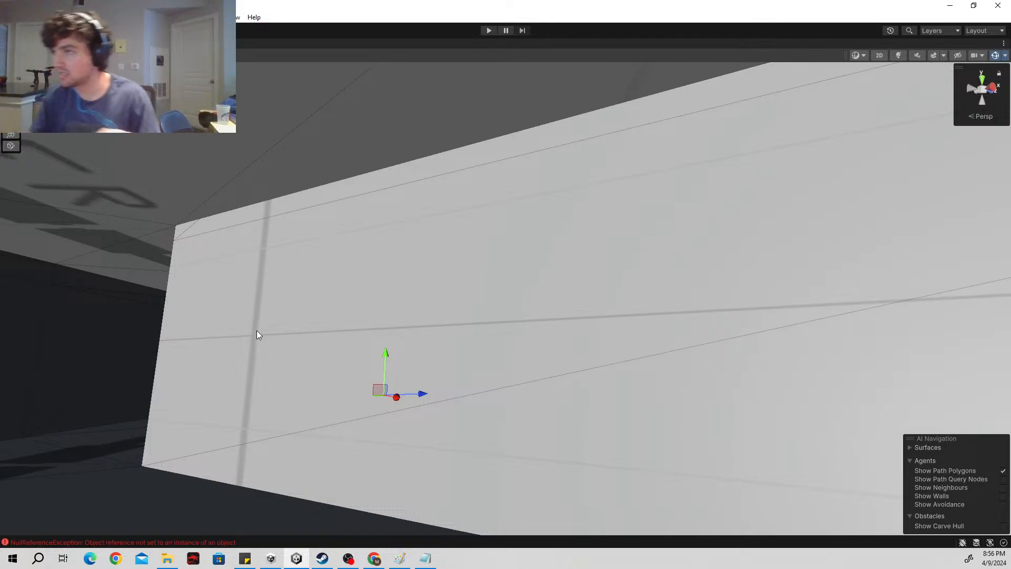
right_click_drag(527, 307, 486, 329)
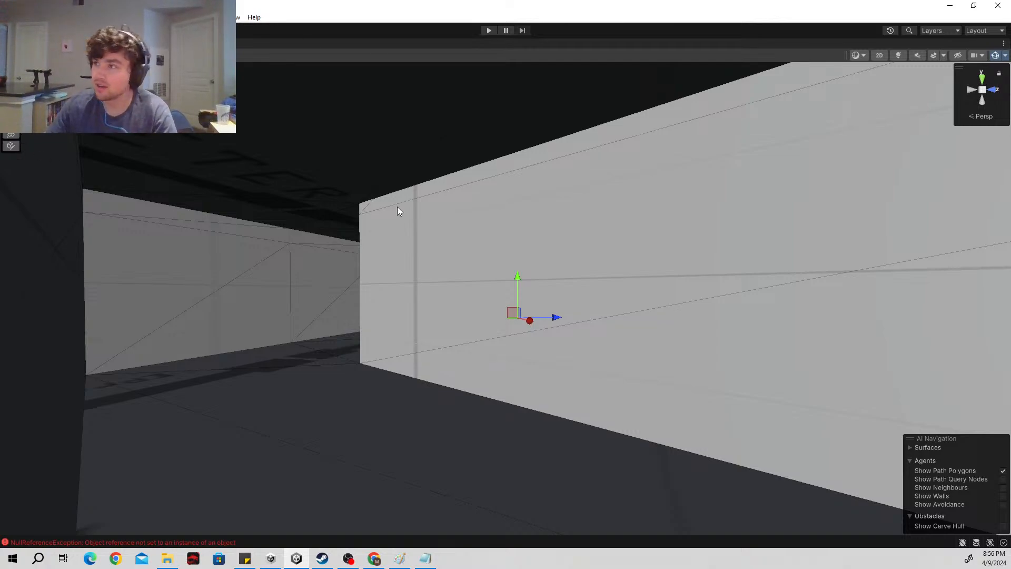
Step: Reopen the ProBuilder window and switch to edge selection
left_click(201, 17)
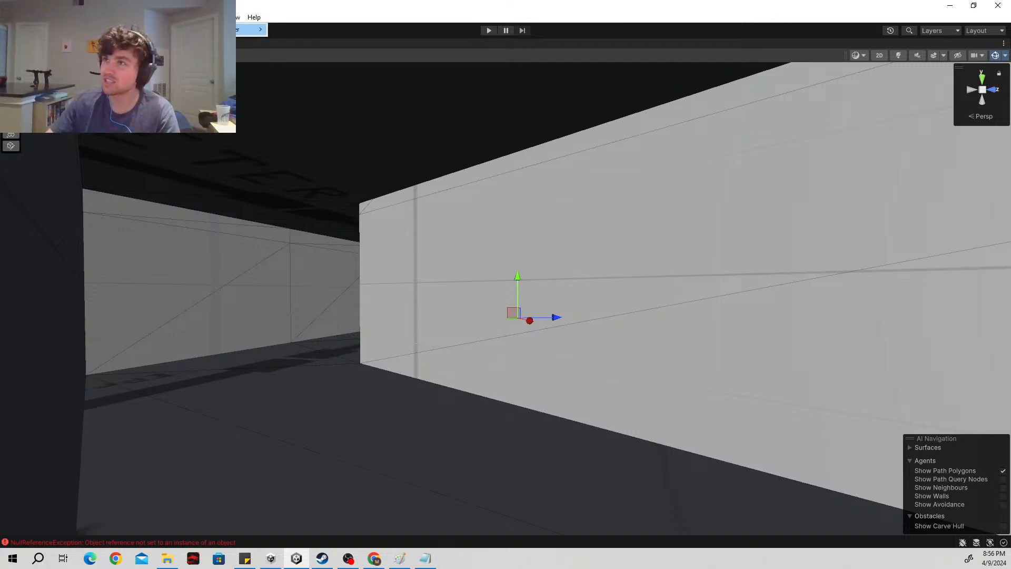
mouse_move(226, 29)
left_click(325, 30)
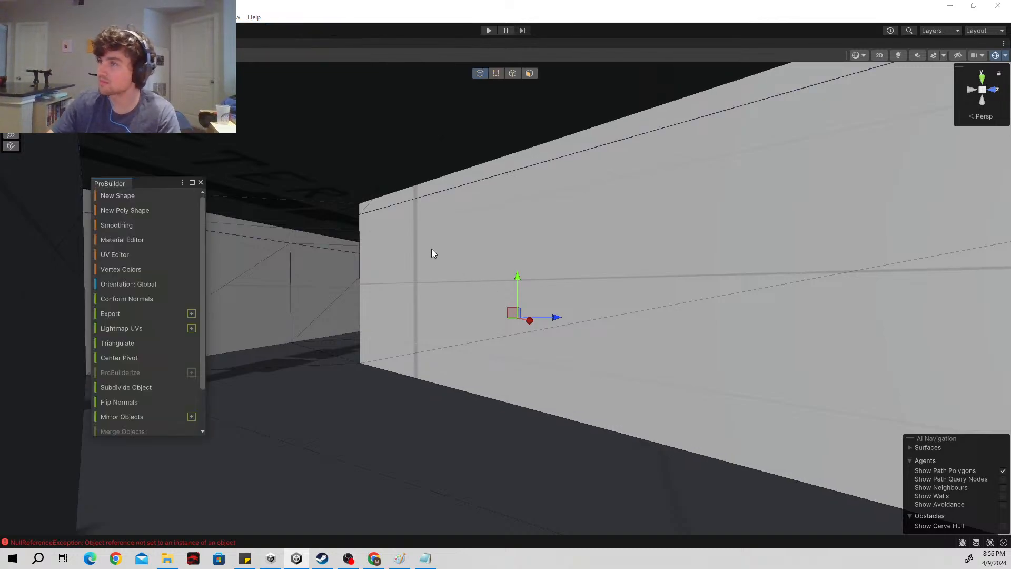
left_click(510, 77)
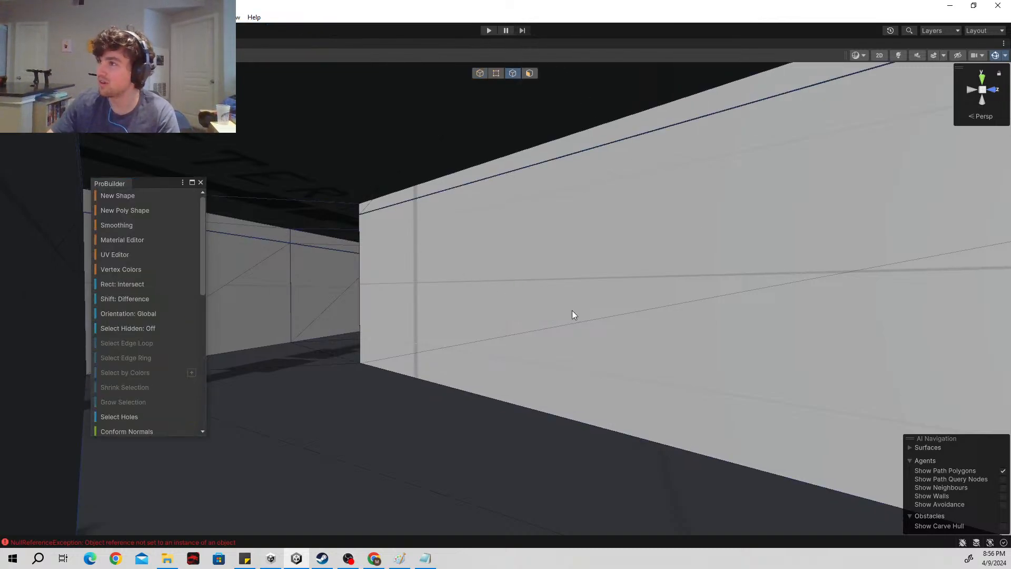
Step: Select the long wall's base edge and insert an edge loop running vertically through the wall
right_click_drag(573, 313, 673, 434)
left_click(599, 469)
right_click_drag(599, 469, 375, 353)
scroll(190, 338, "down", 5)
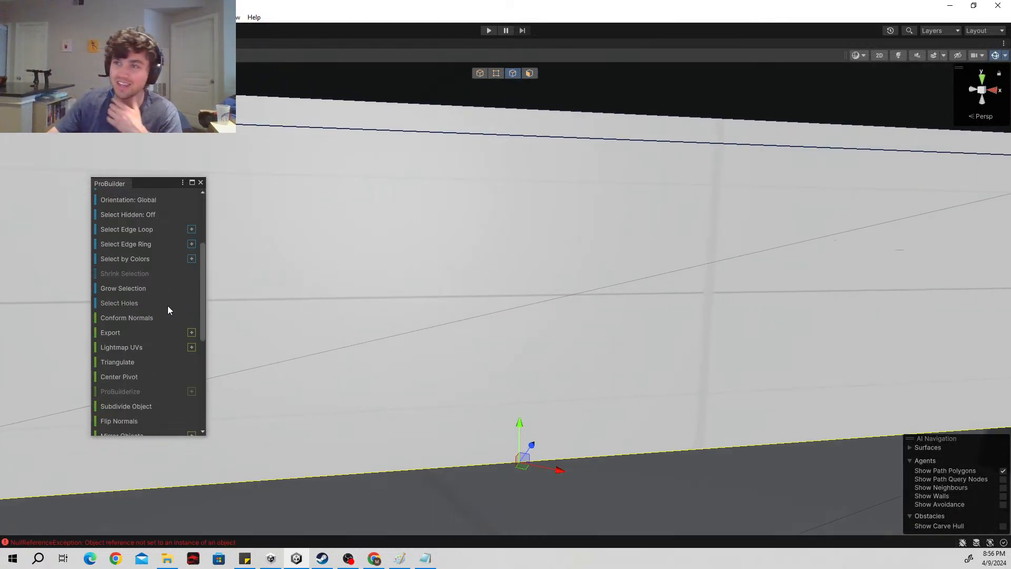
scroll(173, 316, "up", 5)
scroll(168, 334, "down", 10)
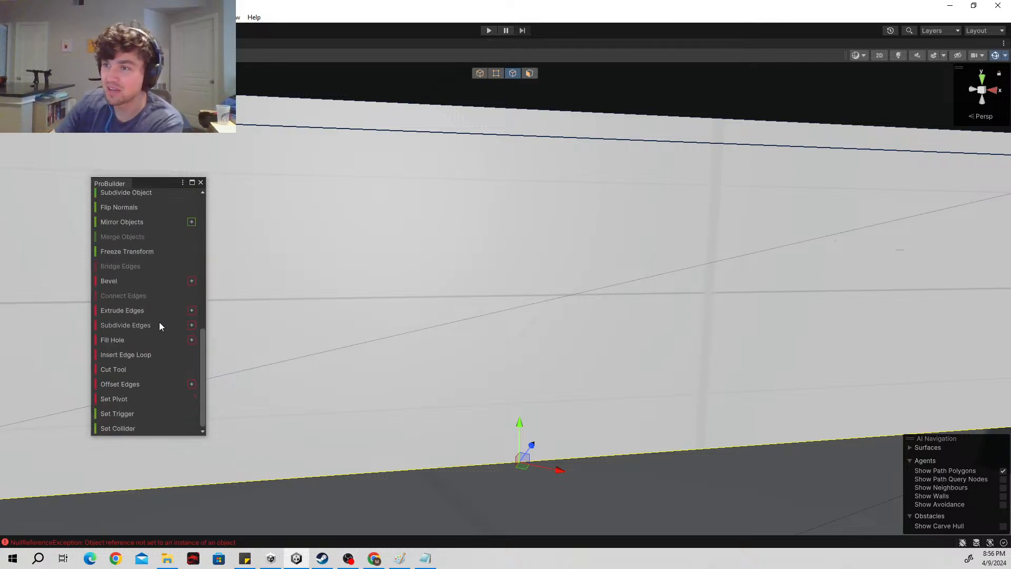
left_click(134, 359)
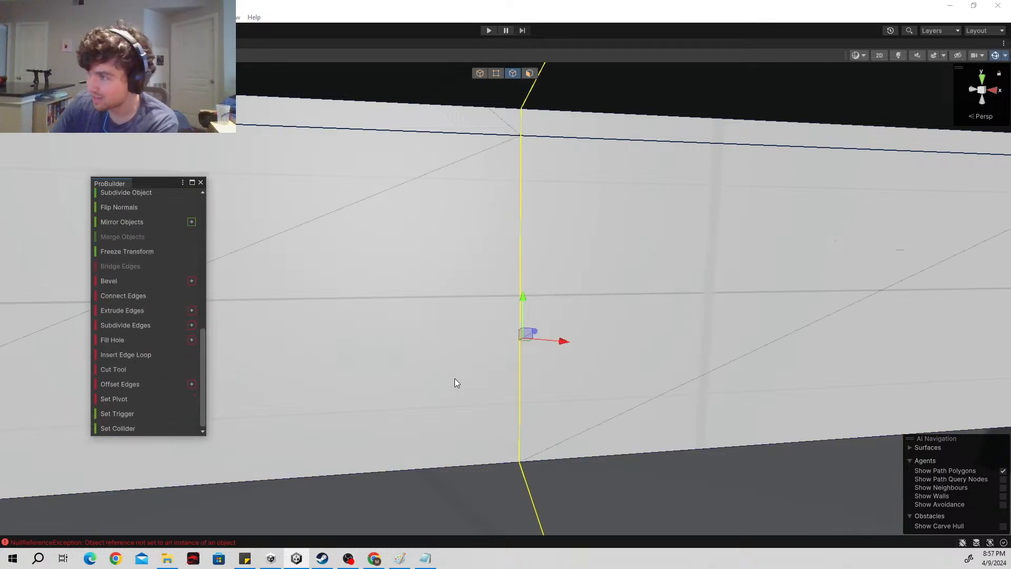
Step: Reduce the selection to the new loop's vertical wall edges and move them horizontally along the wall for one side of the doorway
right_click_drag(563, 354, 535, 352)
key("d")
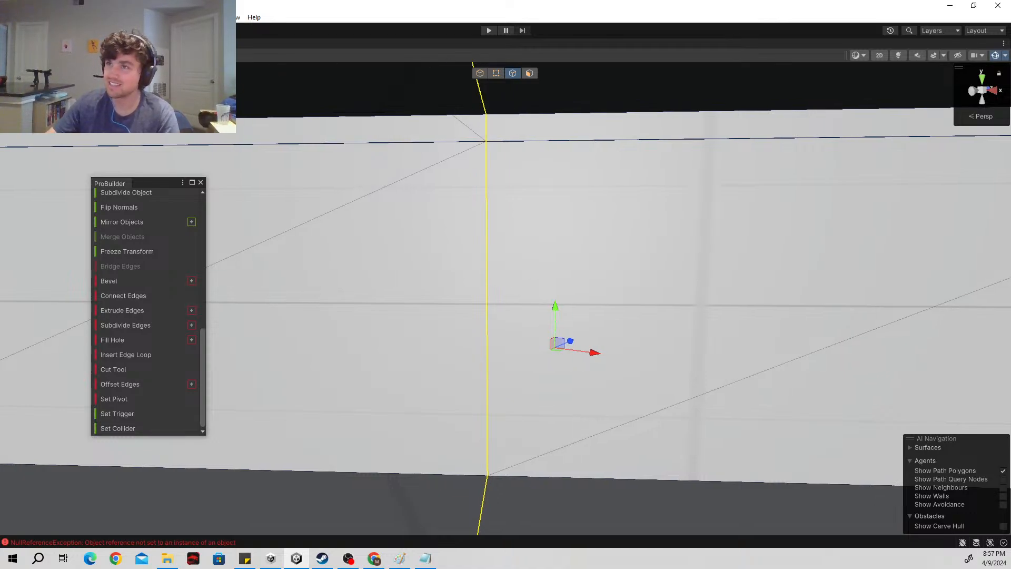
key("x")
right_click_drag(516, 213, 537, 270)
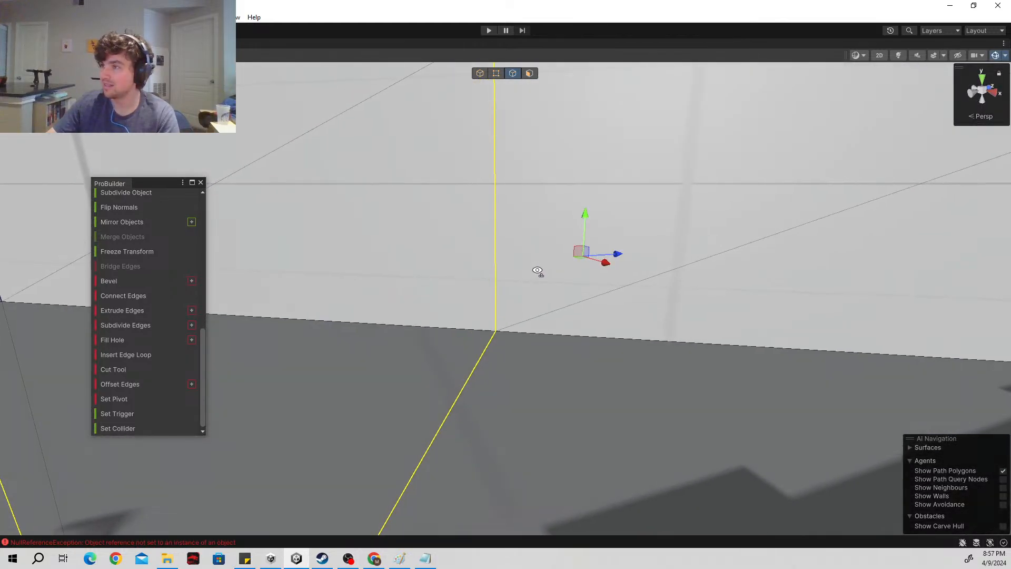
right_click_drag(497, 296, 582, 370)
right_click_drag(642, 372, 761, 361)
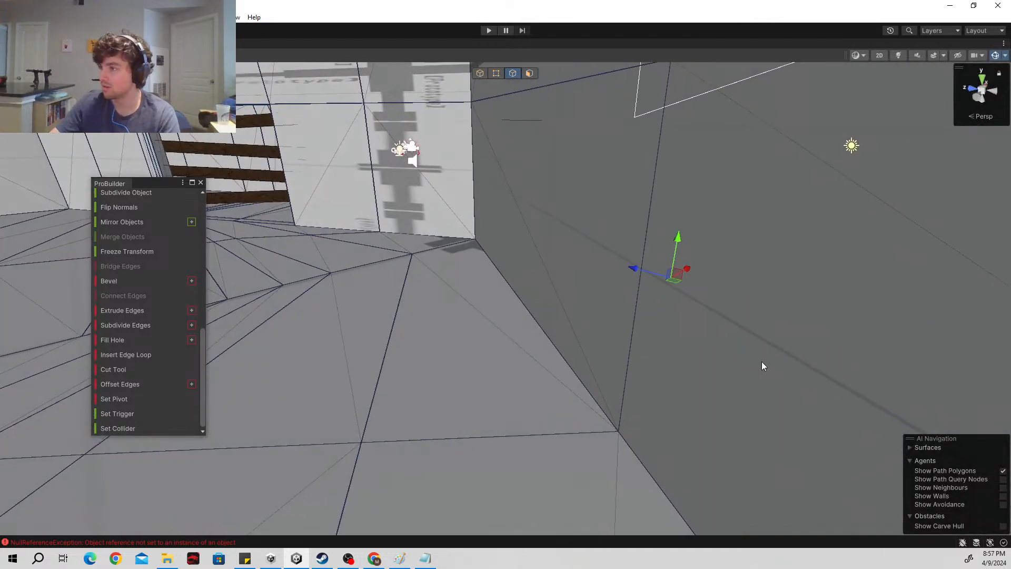
left_click(638, 372, "shift")
right_click_drag(638, 372, 563, 314)
left_click_drag(513, 261, 550, 267)
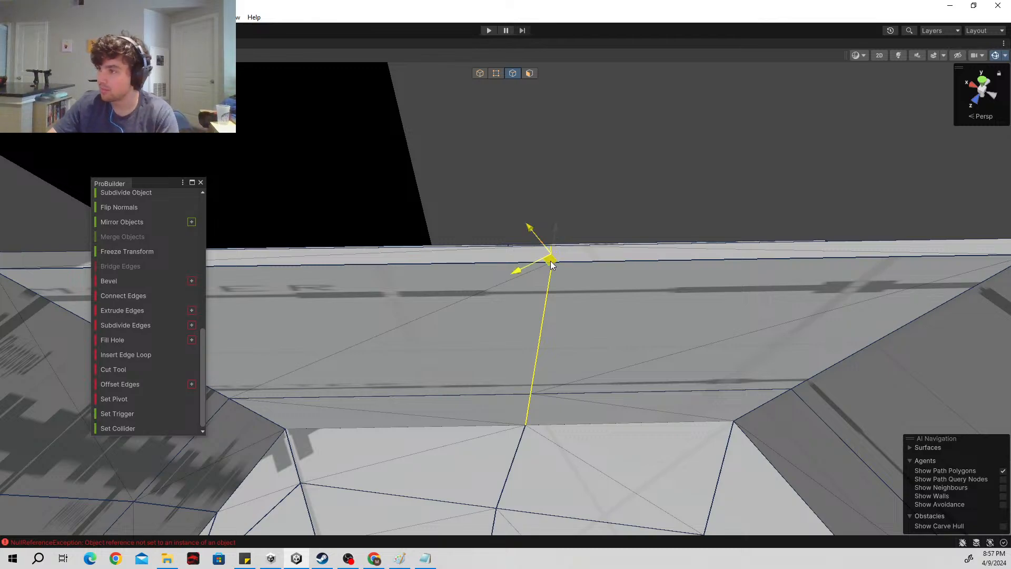
left_click_drag(552, 264, 563, 267)
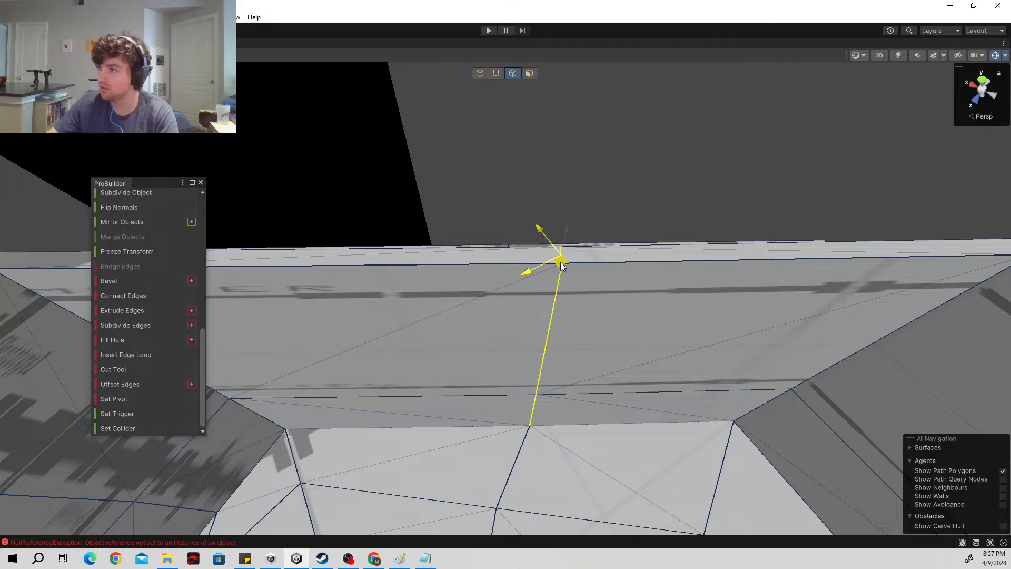
Step: Fine-adjust the same vertical edges along the wall while checking them from the wall's opposite side
left_click_drag(557, 362, 205, 298, "alt")
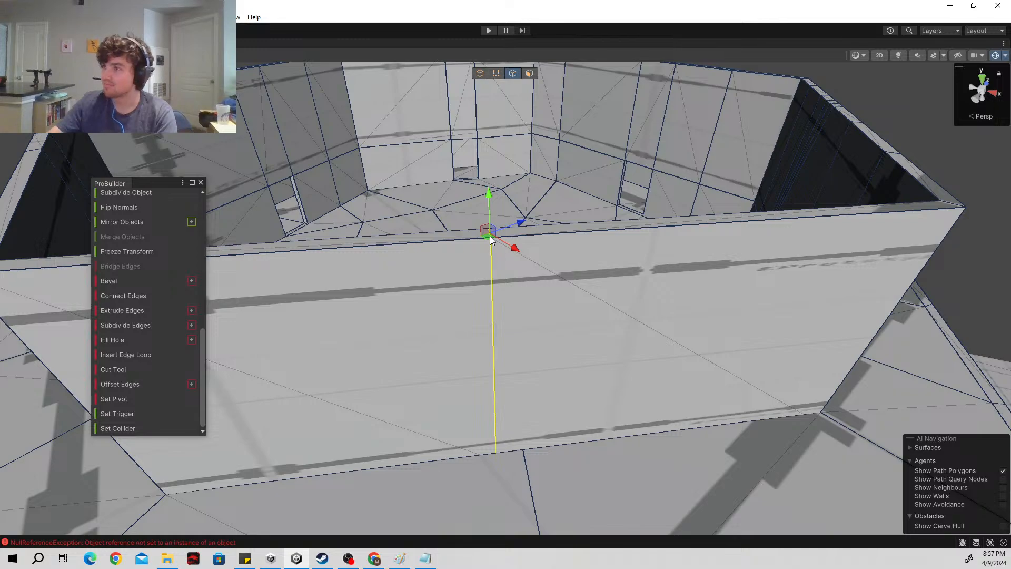
left_click_drag(489, 236, 473, 240)
left_click_drag(628, 426, 629, 394, "alt")
Step: Select the wall's base edge beside the moved loop and insert a second vertical edge loop through it
left_click(477, 403)
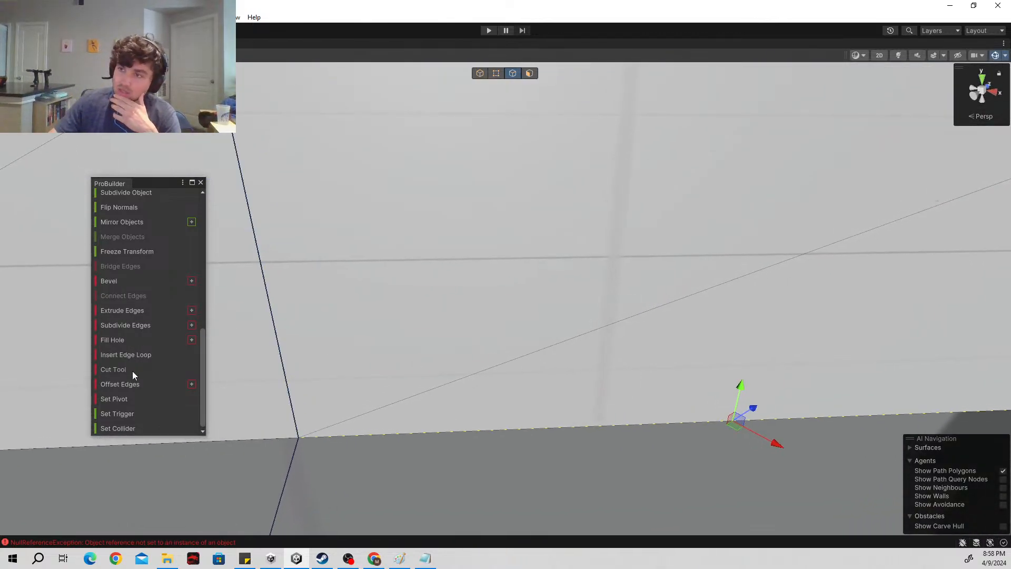
left_click_drag(647, 384, 479, 388, "alt")
right_click_drag(605, 371, 837, 370)
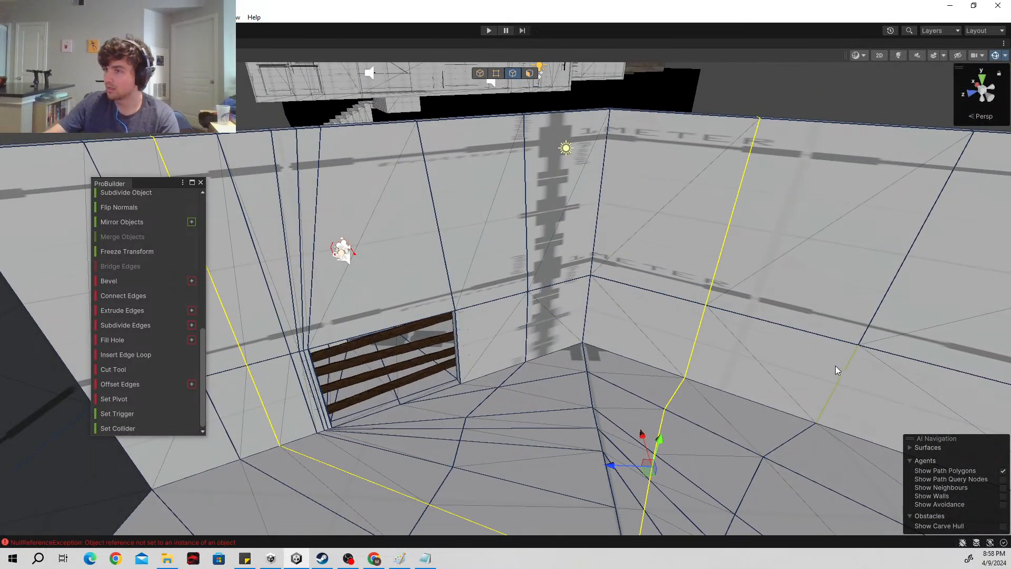
Step: Select only the second loop's vertical wall edges and move them along the wall toward the first loop
right_click_drag(677, 409, 753, 421)
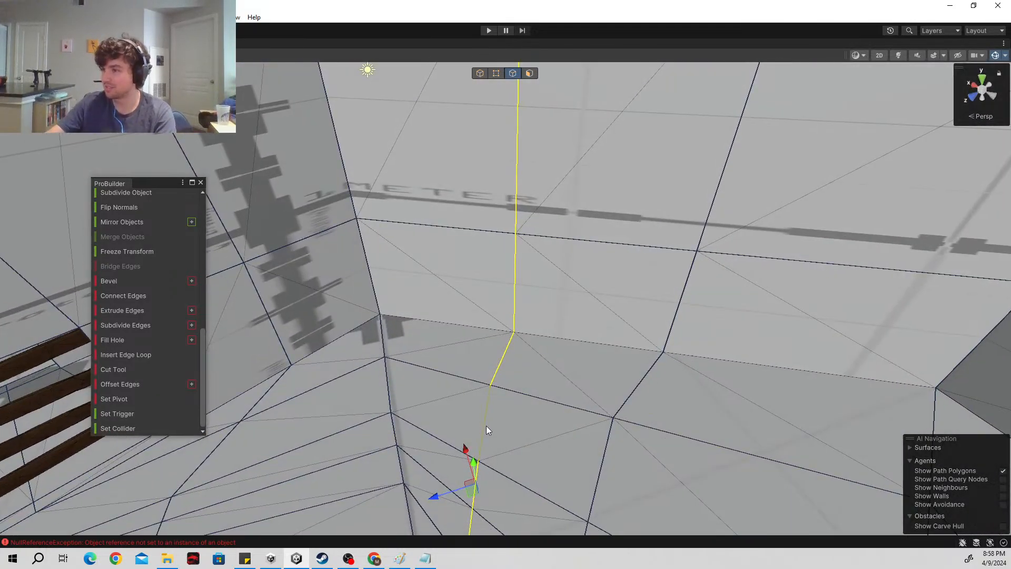
left_click(503, 371, "shift")
left_click(483, 418, "shift")
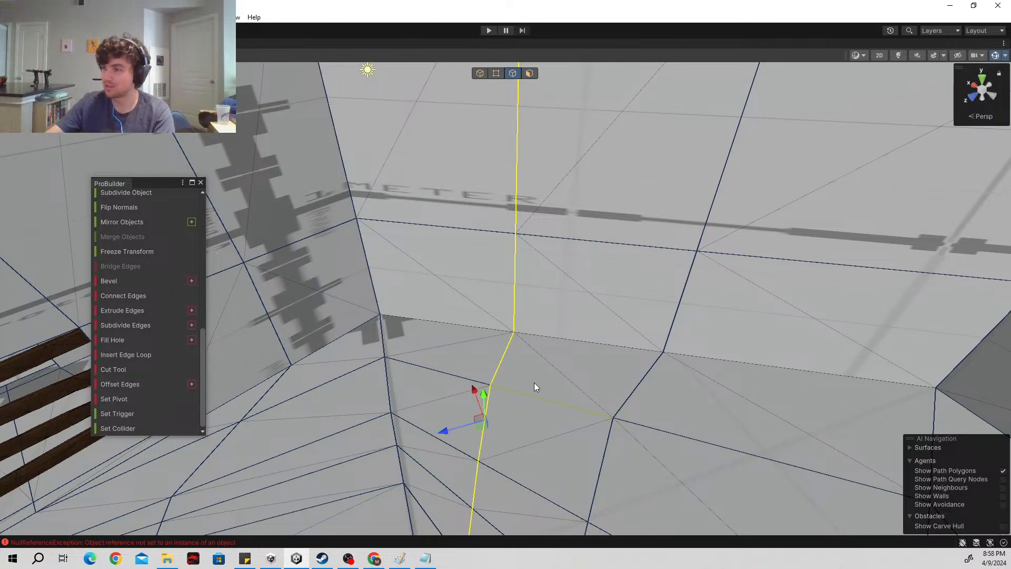
left_click(513, 320)
left_click(516, 195, "shift")
key("w")
right_click_drag(564, 217, 241, 311)
key("e")
key("s")
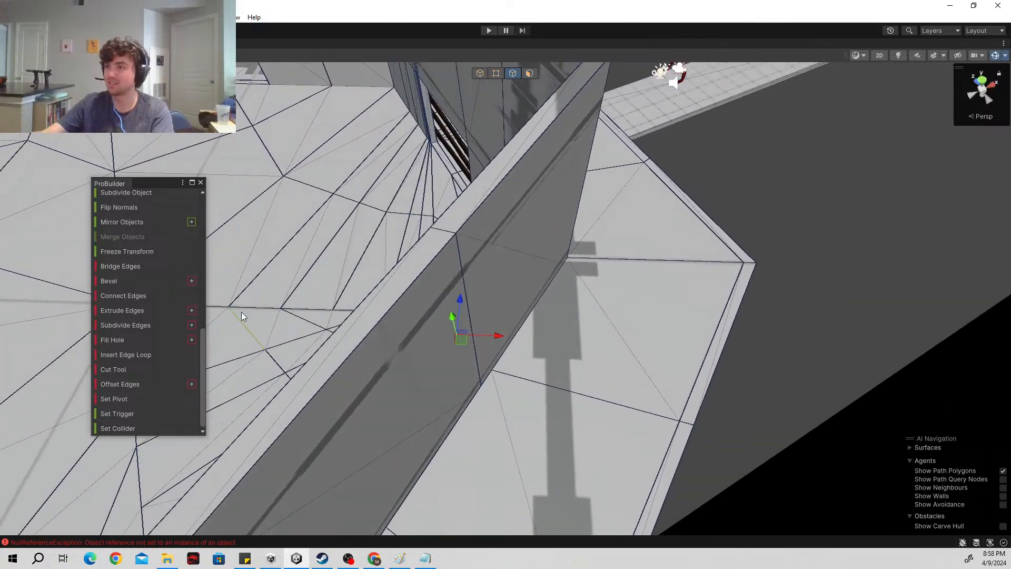
right_click_drag(473, 282, 549, 292)
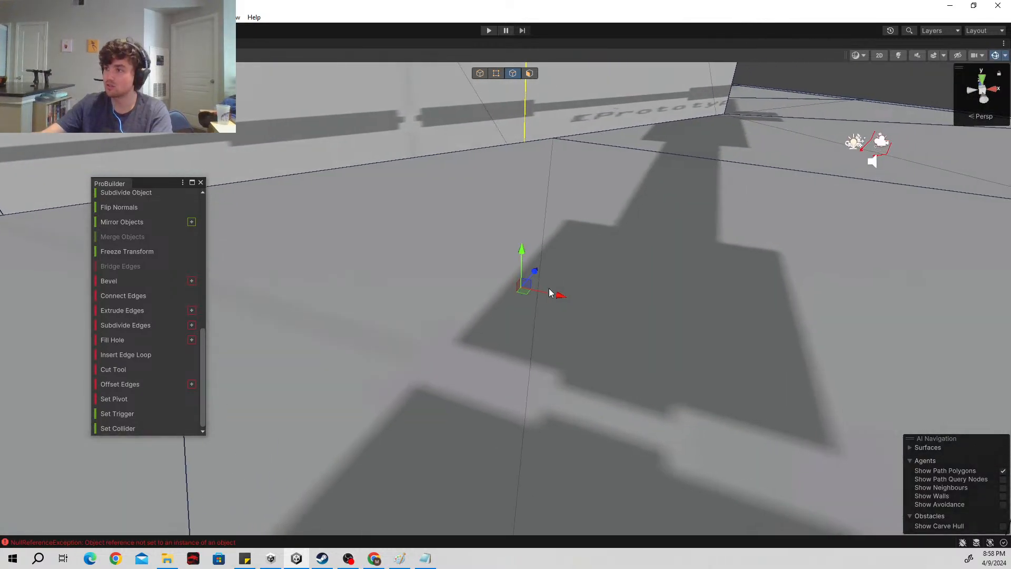
left_click_drag(529, 292, 458, 305)
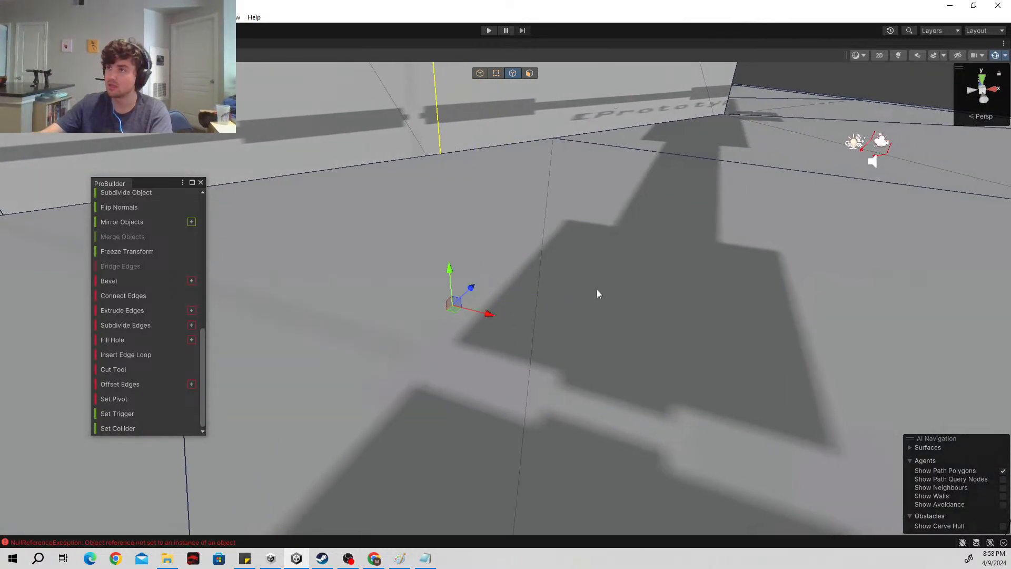
Step: Bring the second loop's wall edges closer to the first loop, leaving a doorway-wide strip between them
right_click_drag(596, 289, 551, 341)
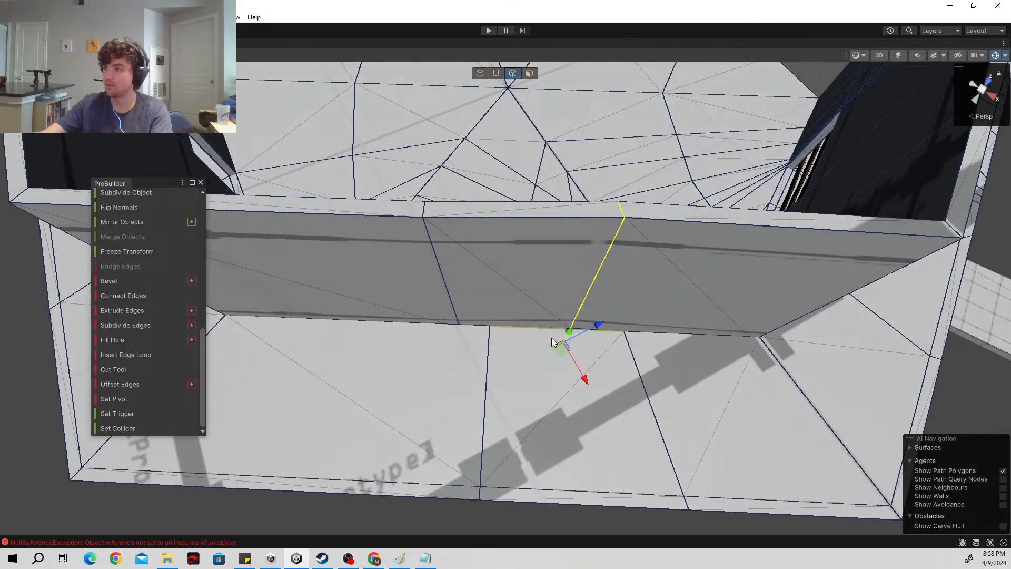
left_click_drag(561, 351, 519, 352)
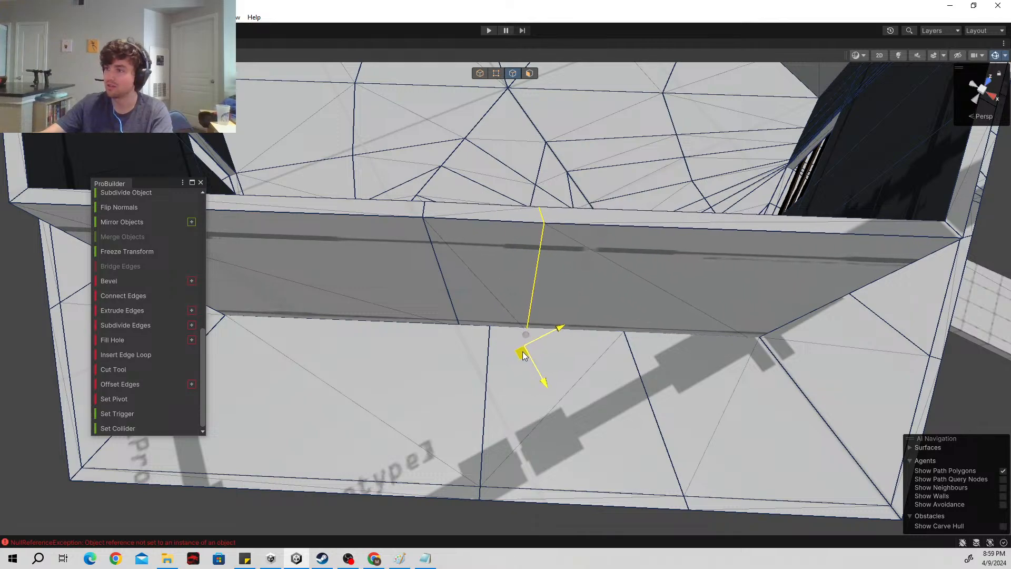
left_click_drag(523, 355, 522, 354)
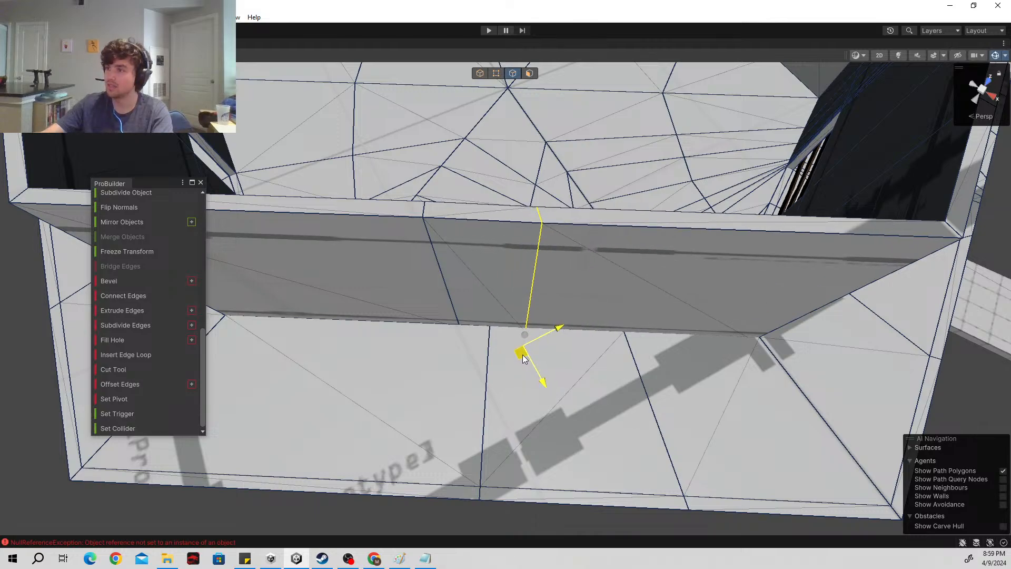
Step: In face selection, delete the doorway face between the two loops on both sides of the wall
right_click_drag(555, 356, 589, 232)
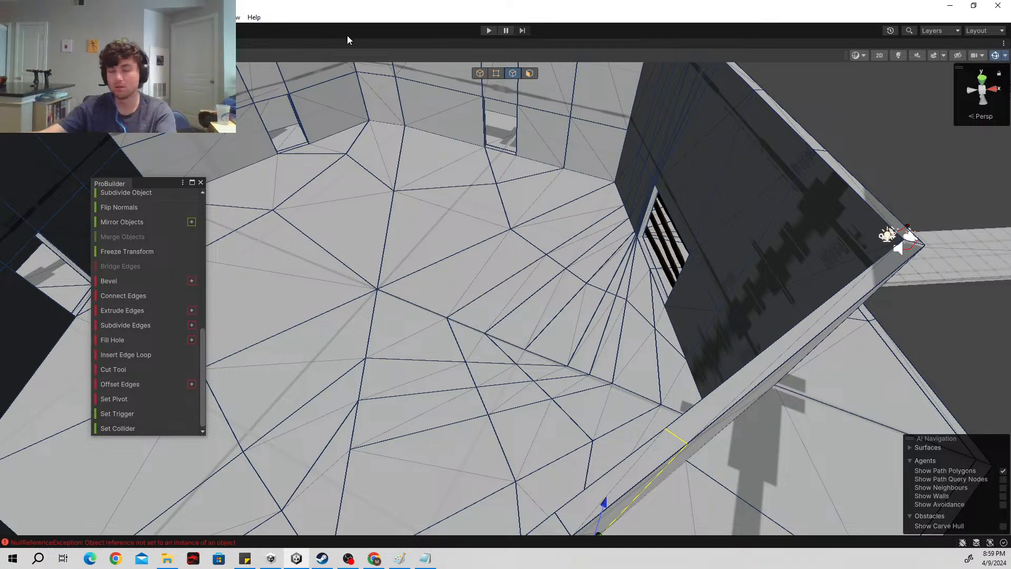
right_click_drag(653, 363, 444, 220)
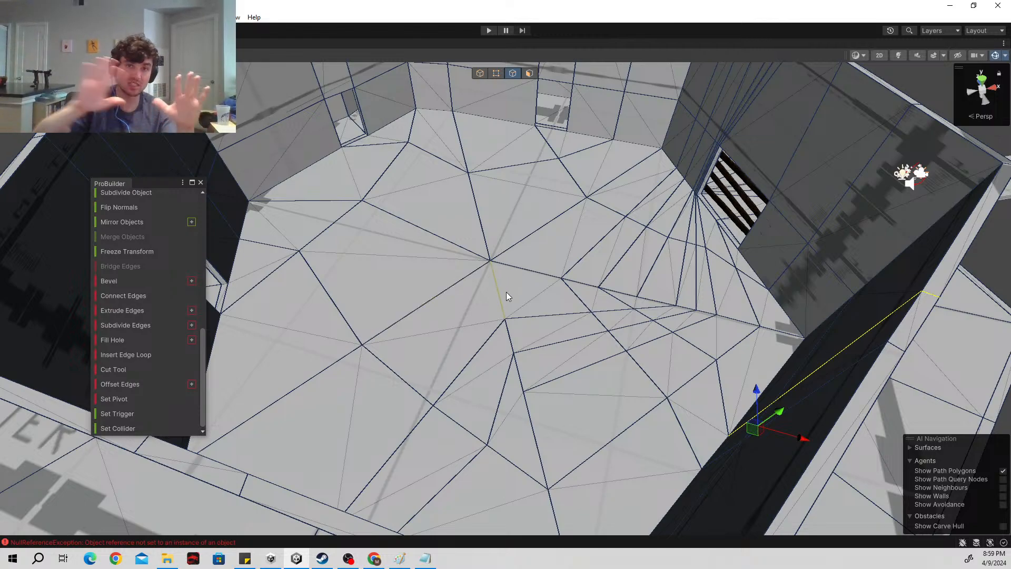
right_click_drag(886, 451, 626, 220)
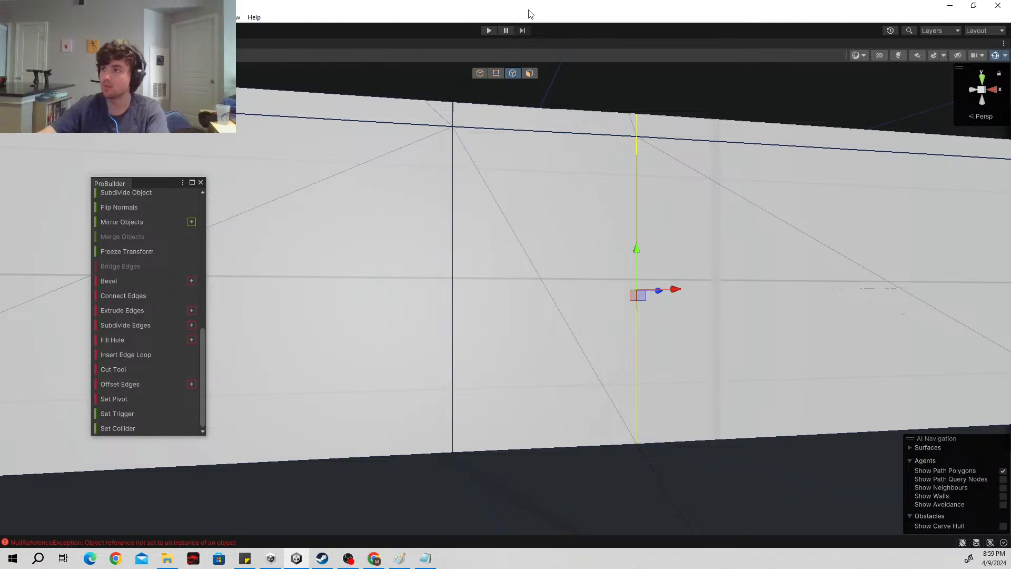
left_click(530, 73)
left_click(538, 267)
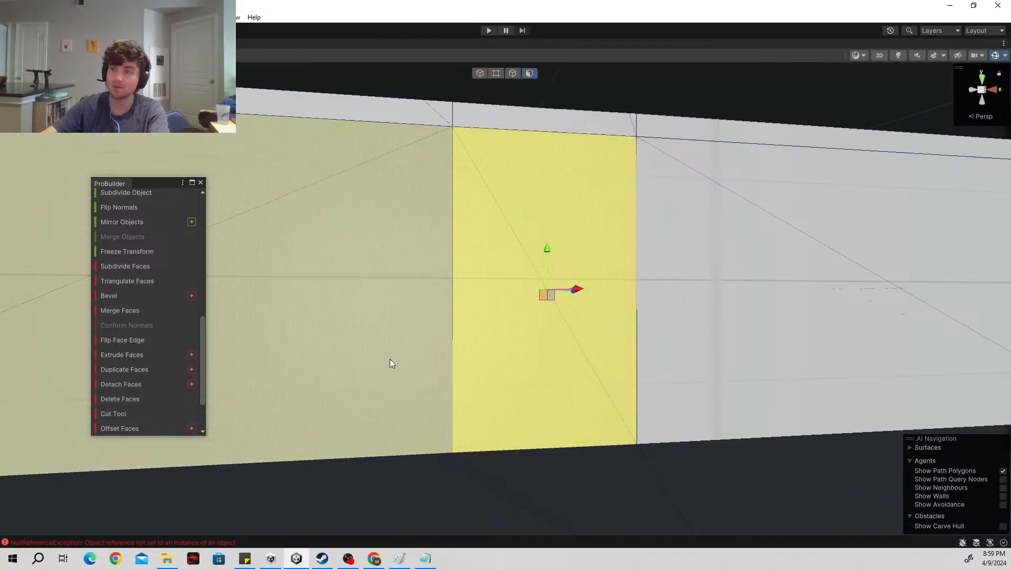
left_click(135, 402)
right_click_drag(416, 354, 774, 384)
left_click(656, 334)
right_click_drag(571, 356, 645, 358)
left_click(137, 398)
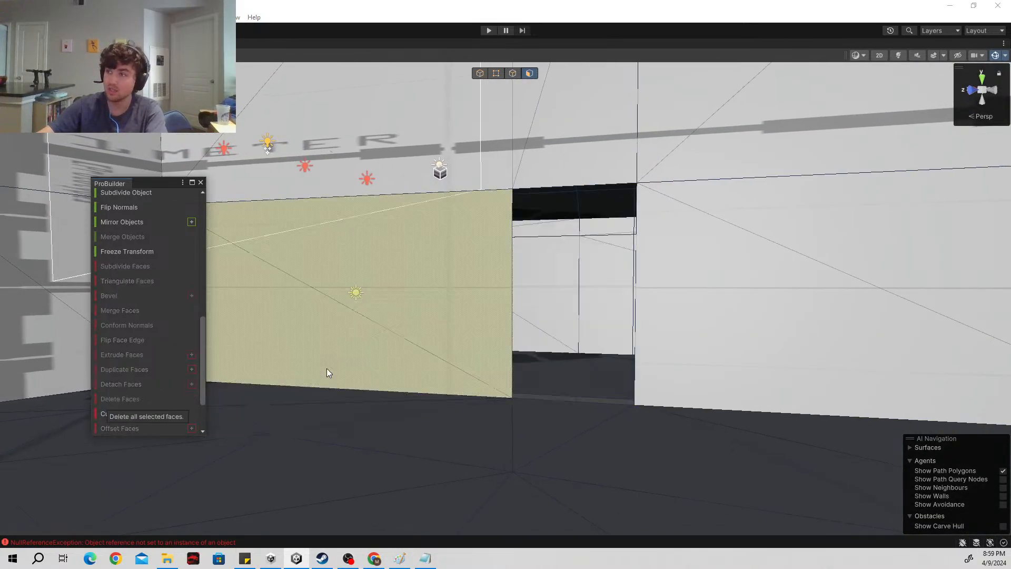
Step: Move outside the building, close the ProBuilder window and restore the Scene view from maximized to the full layout
right_click_drag(326, 373, 110, 325)
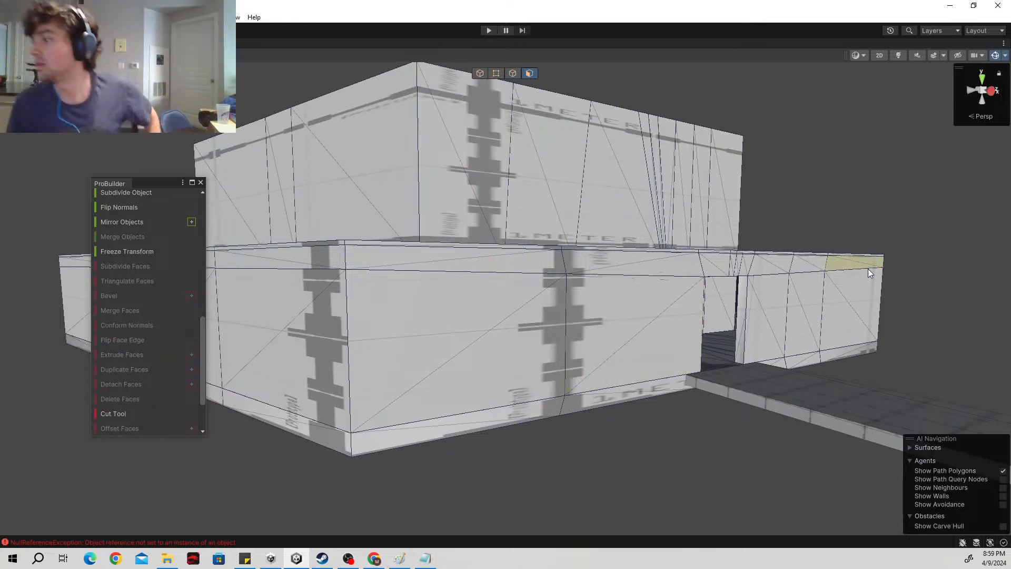
right_click_drag(727, 229, 217, 198)
left_click(200, 183)
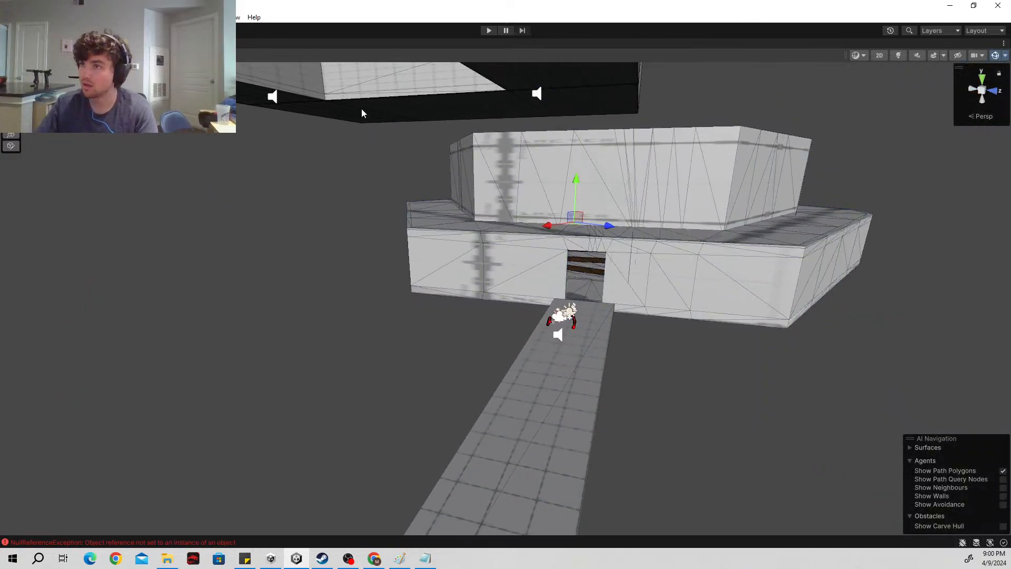
key("shift+space")
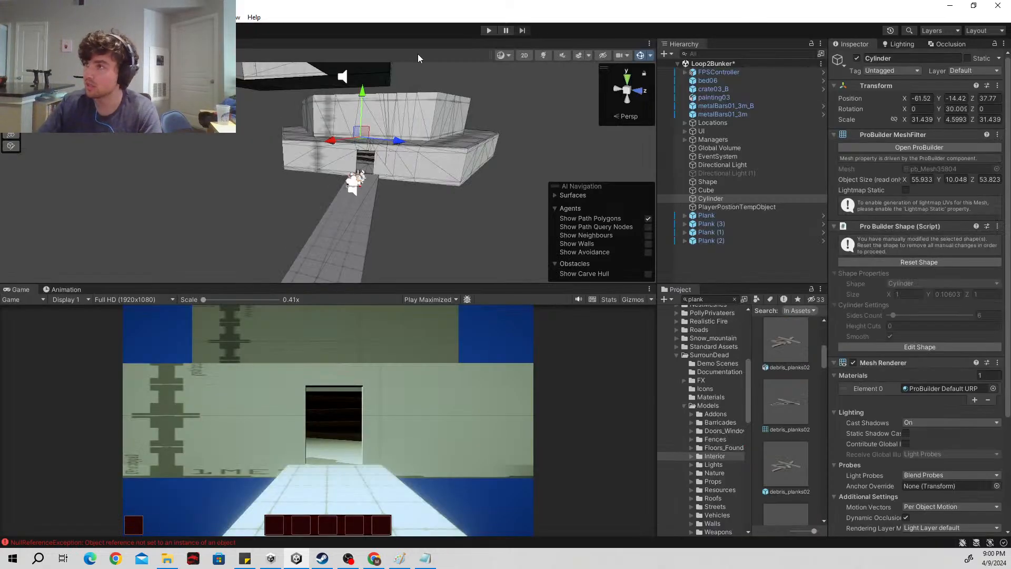
Step: Start Play mode and walk across the walkway through the entrance to the boarded-up opening
left_click(488, 30)
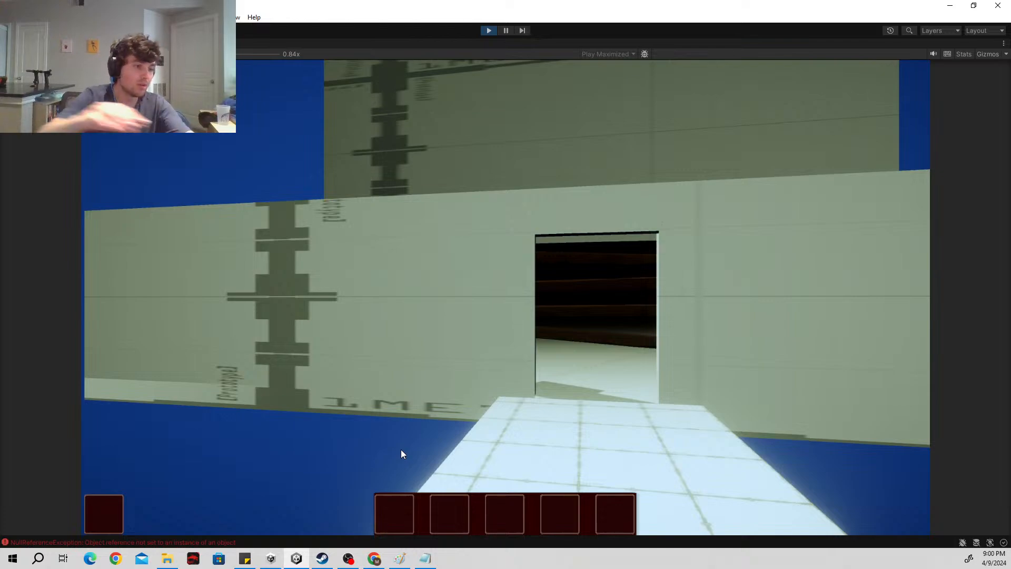
key("w")
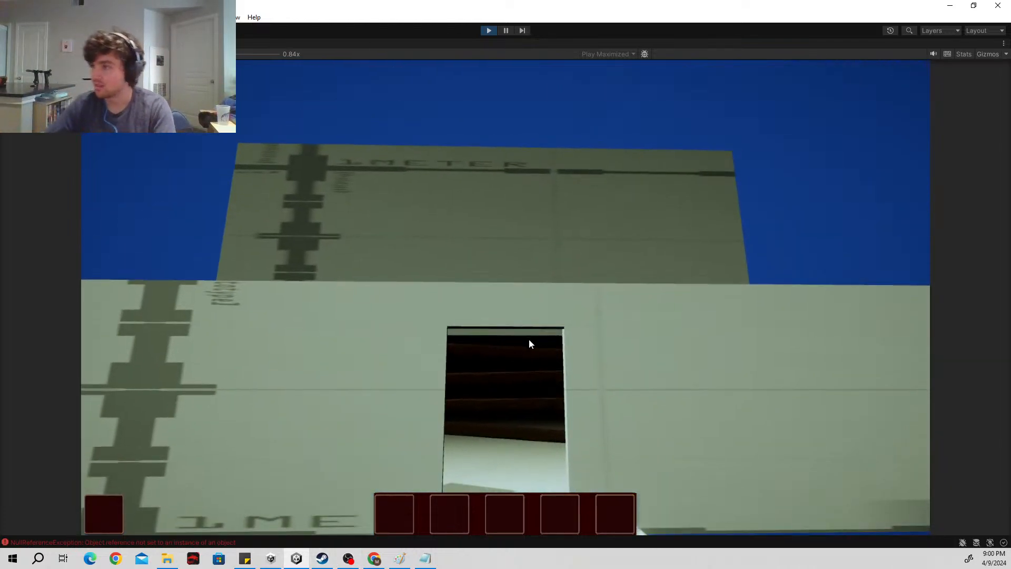
key("w")
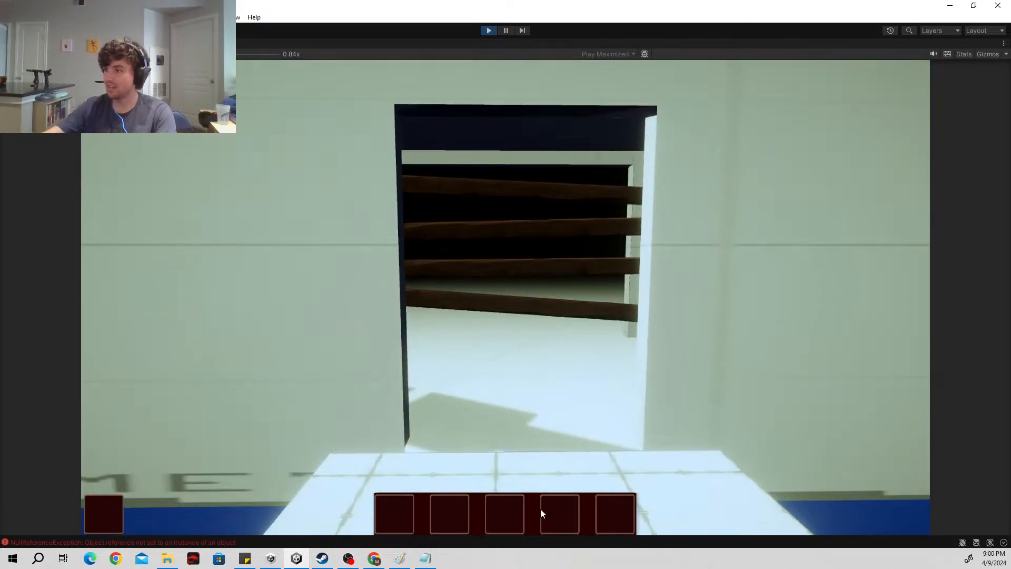
key("s")
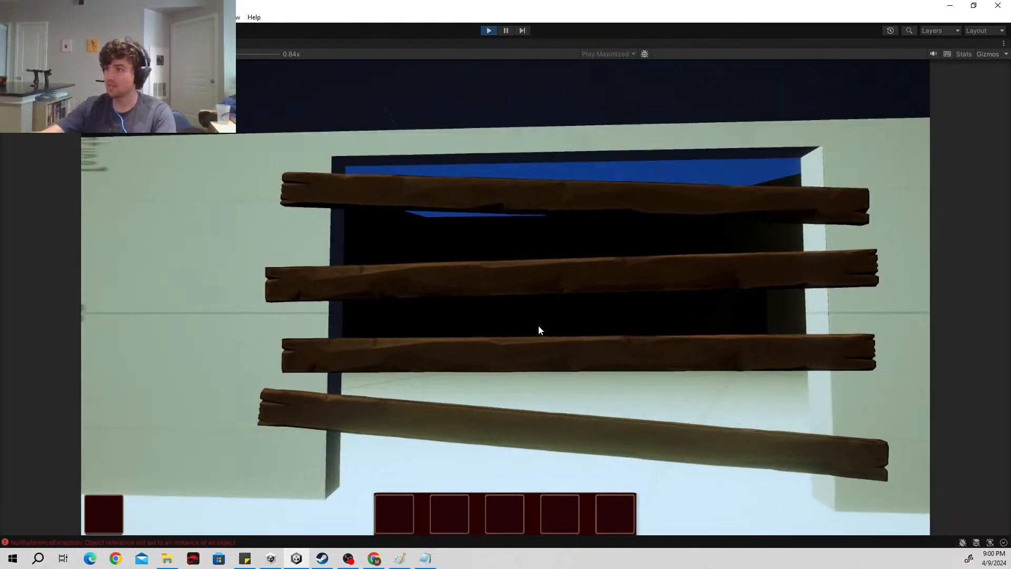
key("w")
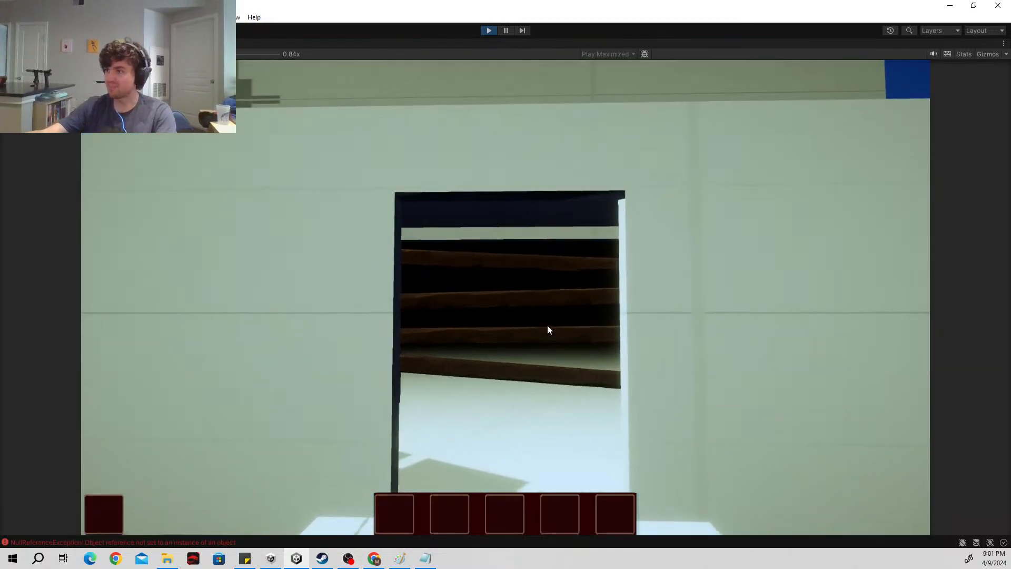
key("w")
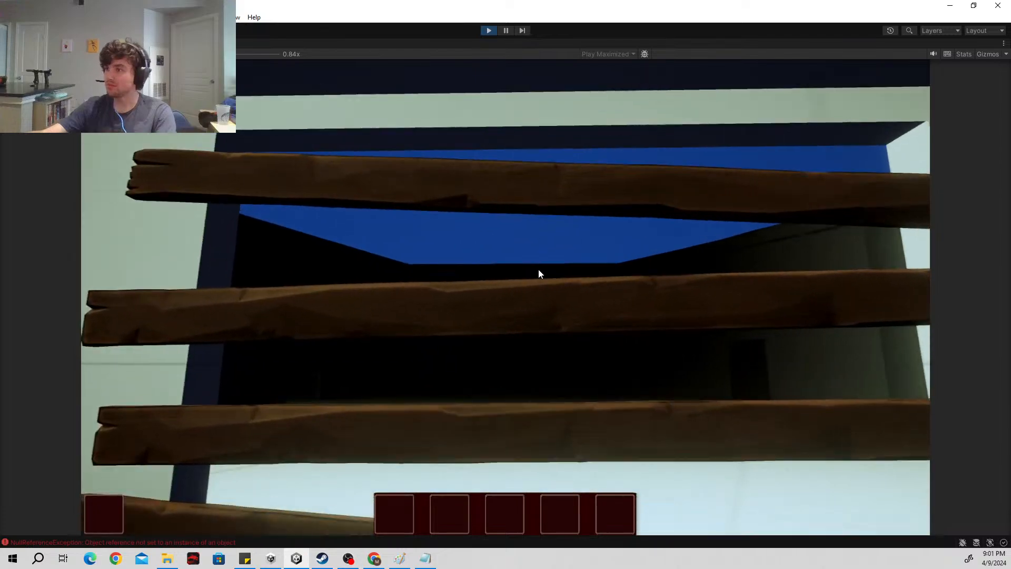
key("s")
key("w")
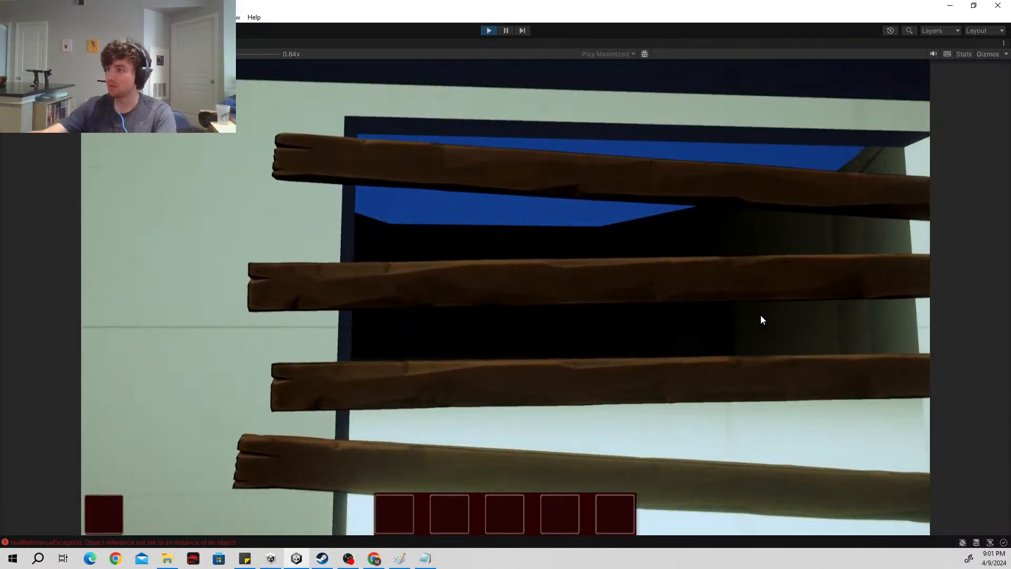
Step: Walk along the side corridor and through the new doorway into the large central room
key("s")
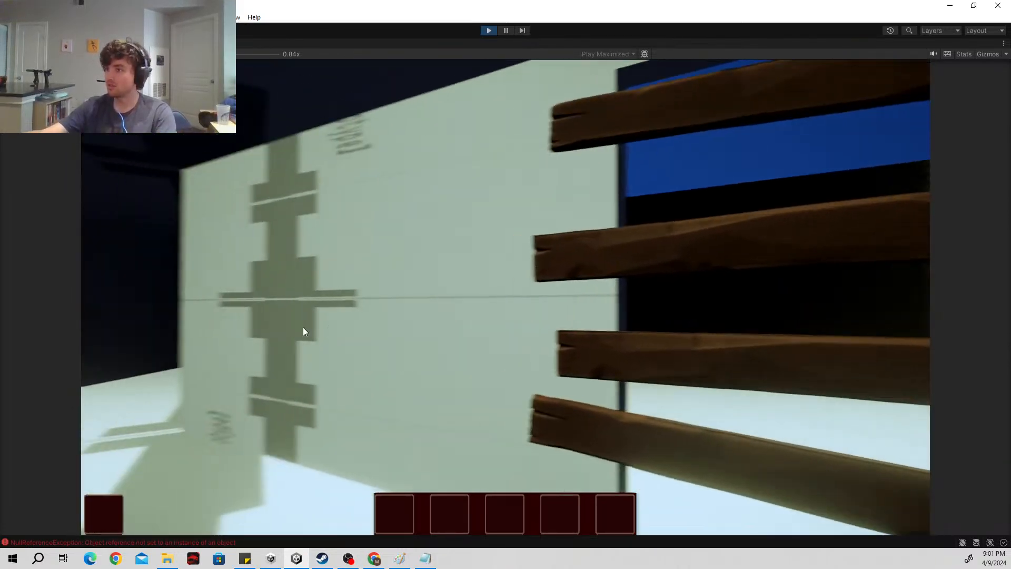
key("w")
key("w")
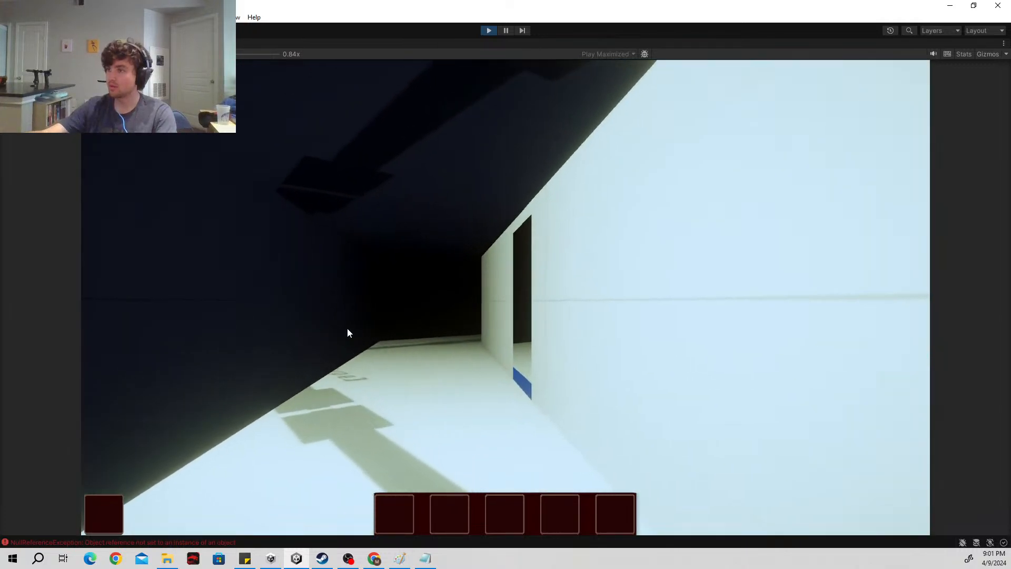
key("w")
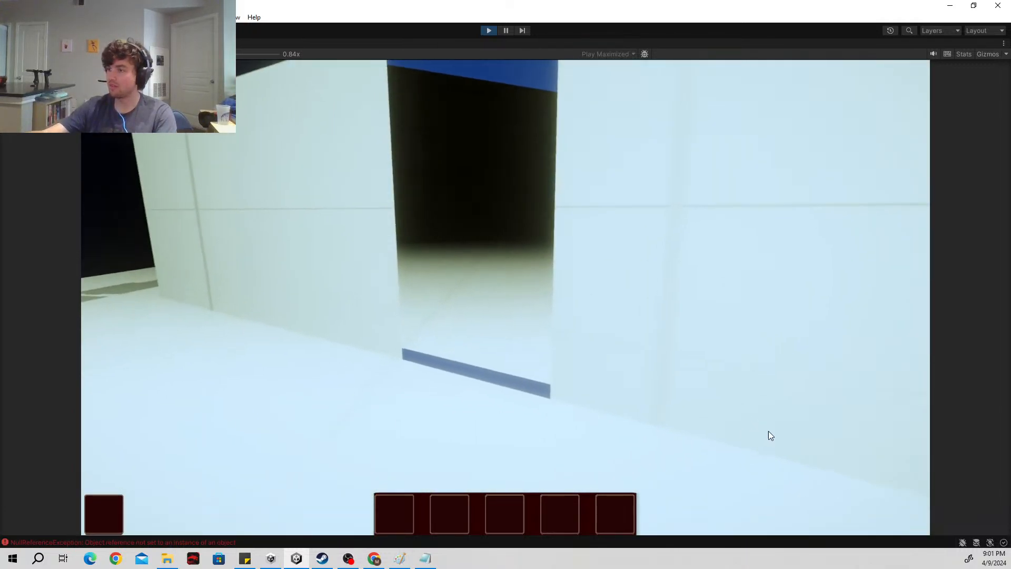
key("w")
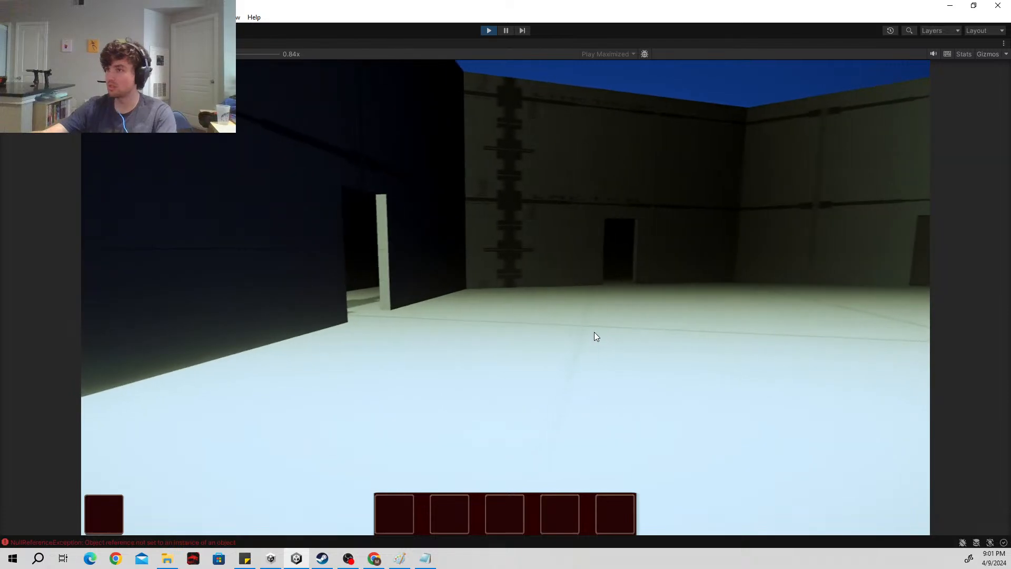
Step: Walk across the large central room towards the far doorway, then stop Play mode
key("w")
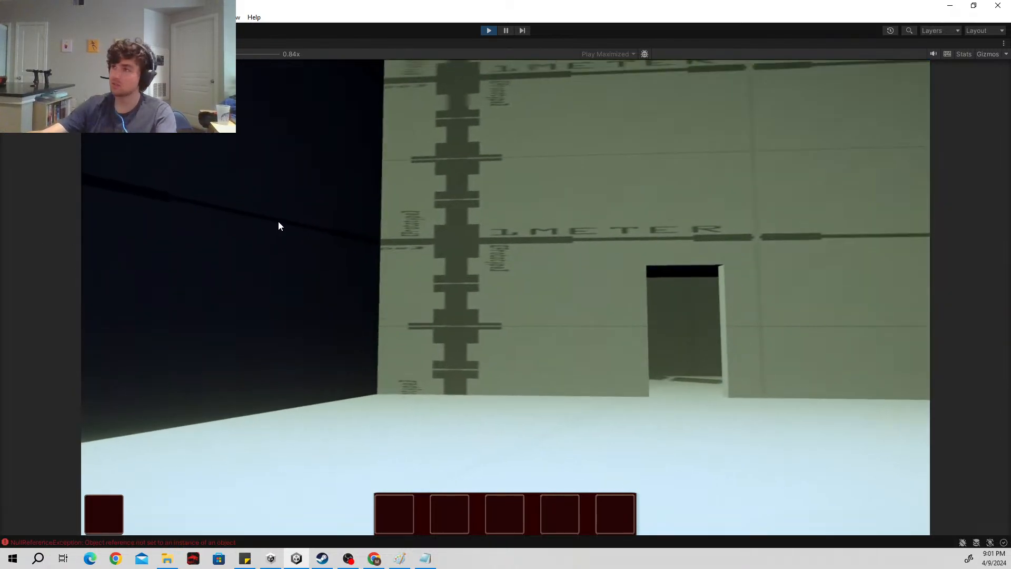
key("Escape")
left_click(489, 30)
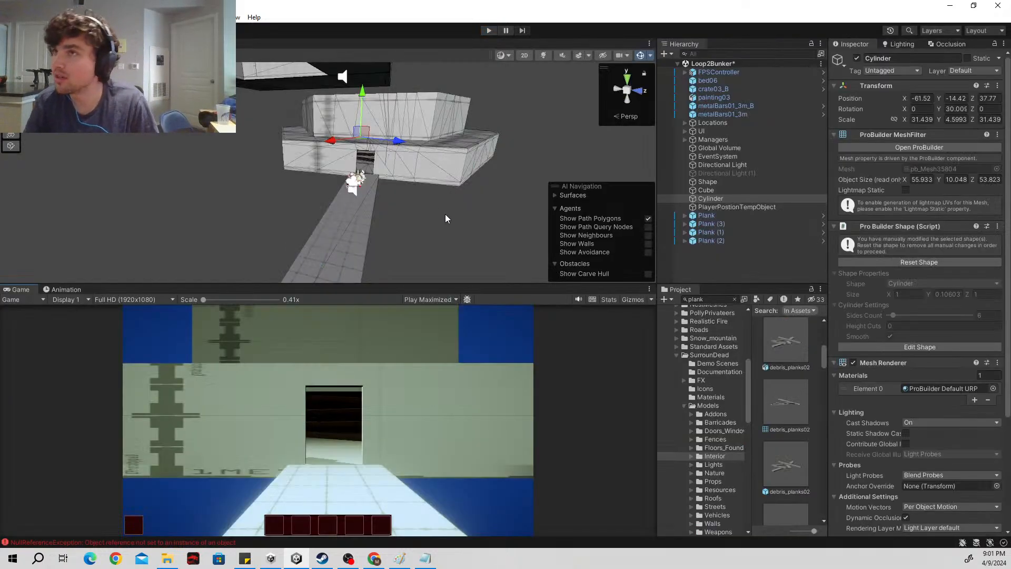
Step: Save the Loop2Bunker scene and clear the Cylinder selection
left_click(8, 18)
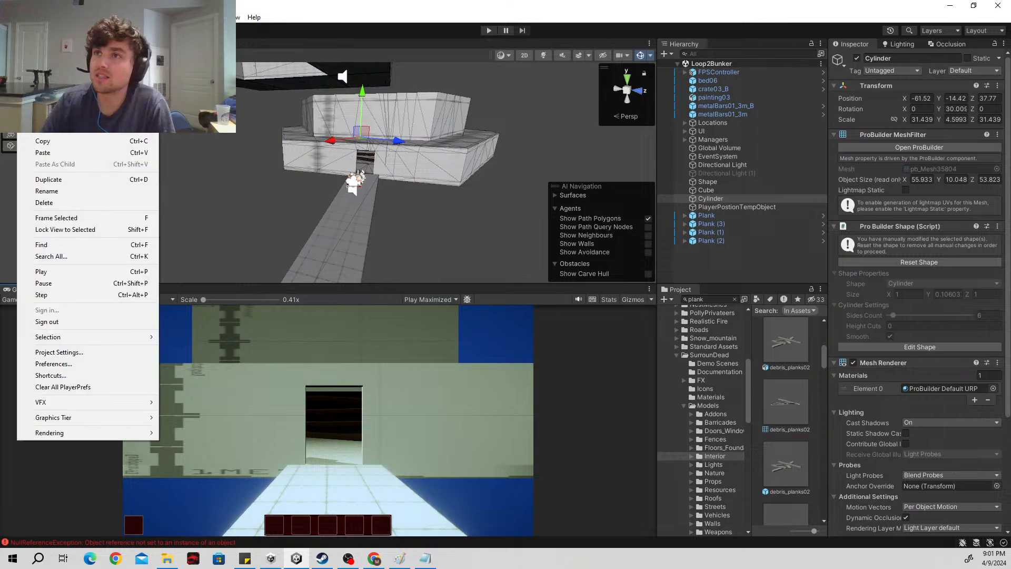
mouse_move(44, 52)
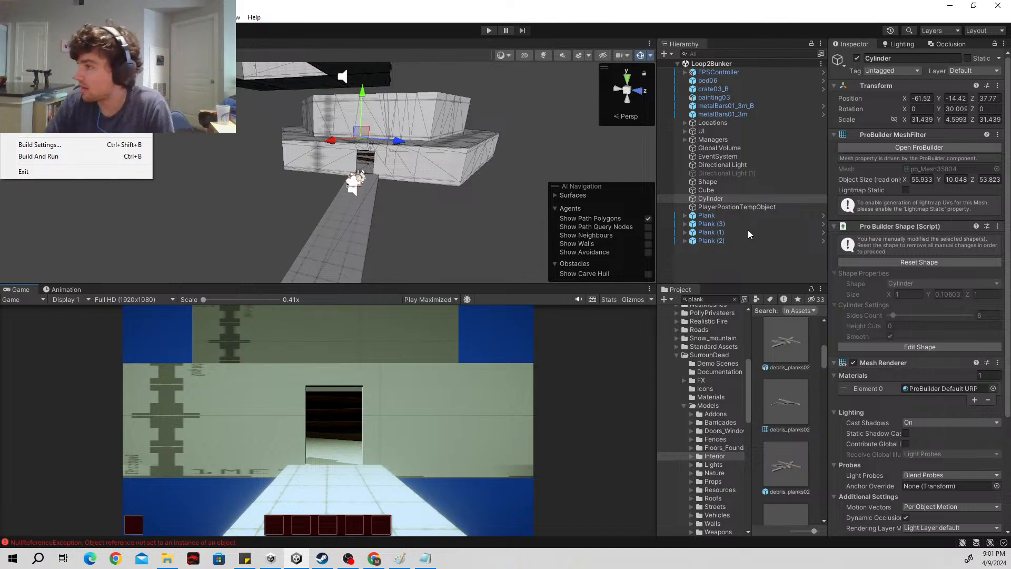
left_click(747, 254)
Step: Collapse the AssetStore folder, browse to Assets > Scenes and open the OpeningCutscene scene
scroll(727, 472, "down", 10)
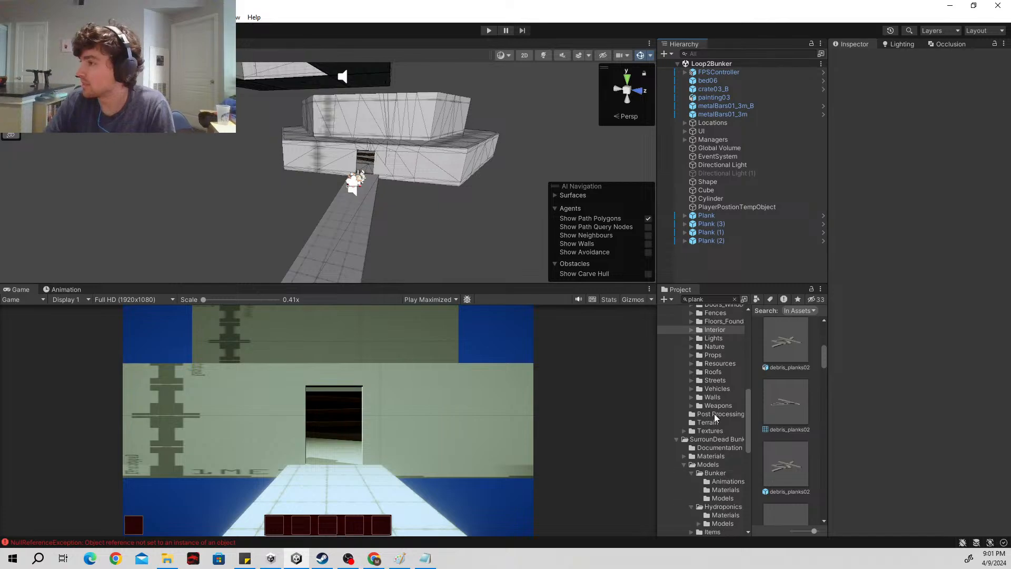
scroll(714, 406, "up", 5)
scroll(677, 340, "up", 3)
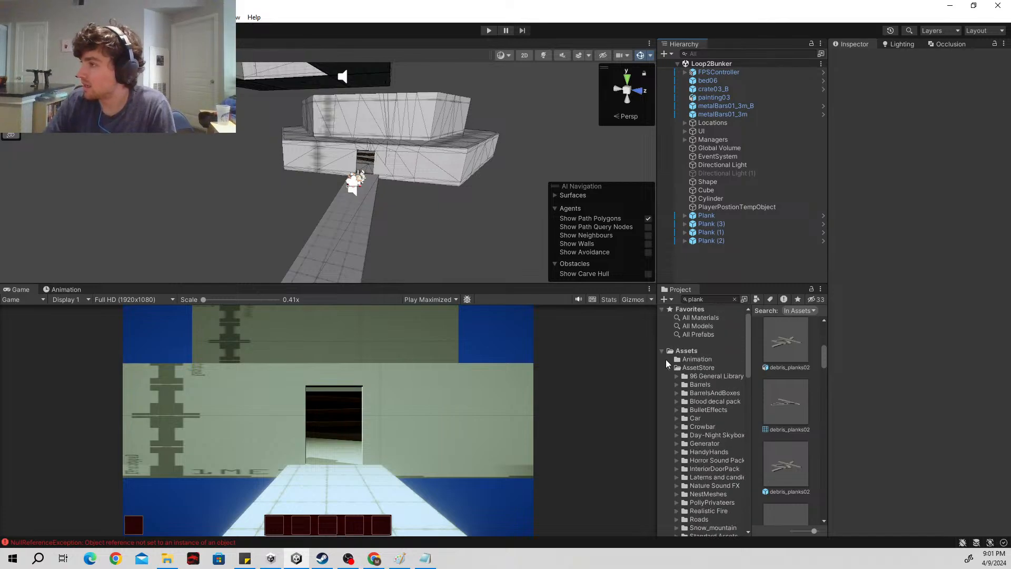
left_click(669, 368)
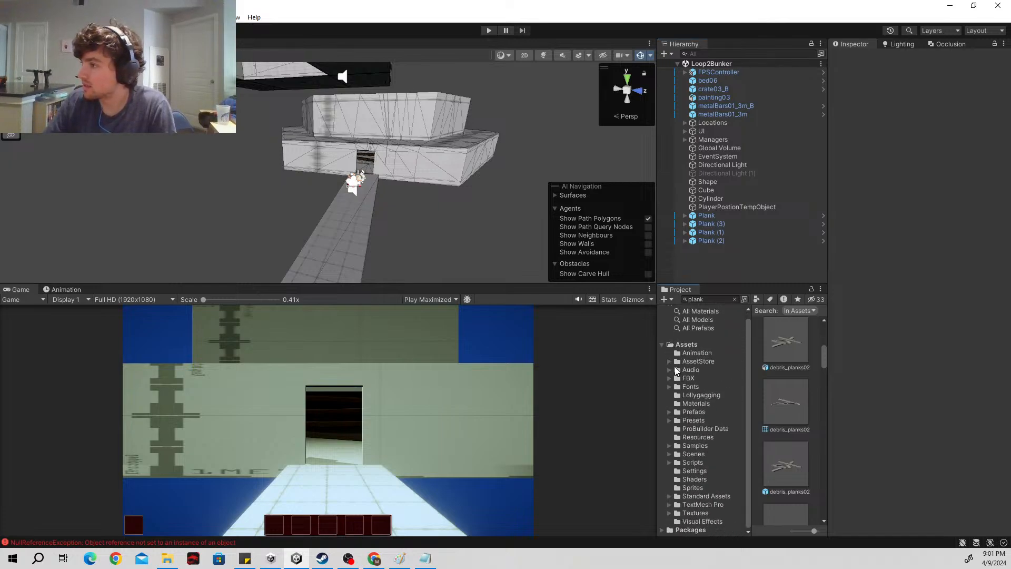
left_click(706, 460)
left_click(705, 454)
scroll(794, 423, "down", 2)
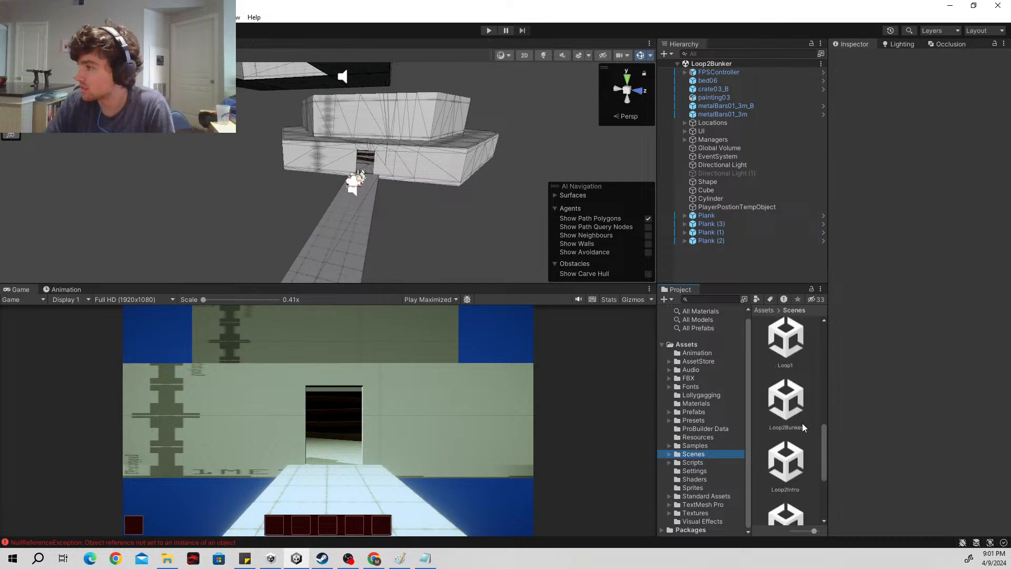
scroll(801, 425, "down", 3)
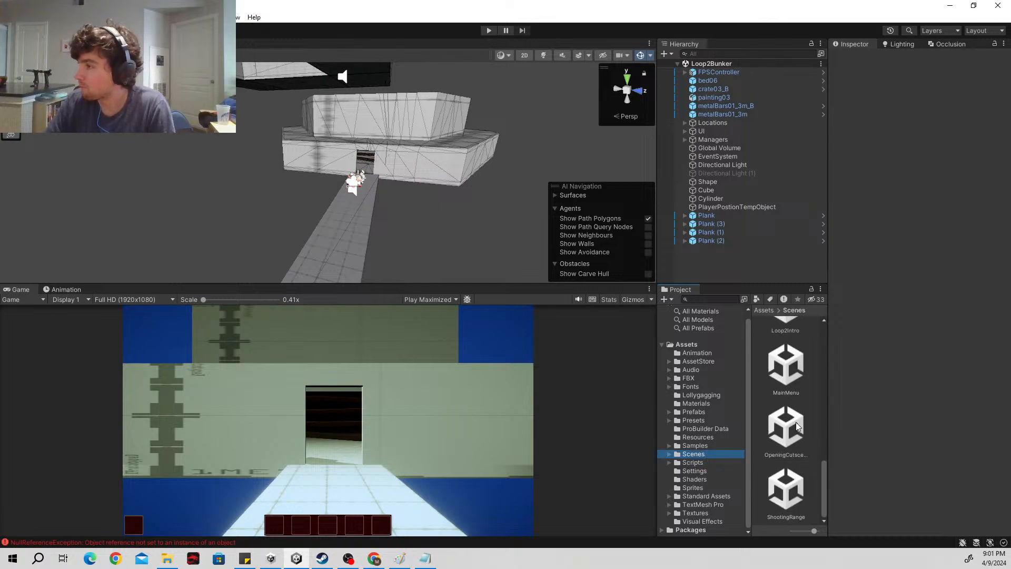
double_click(795, 424)
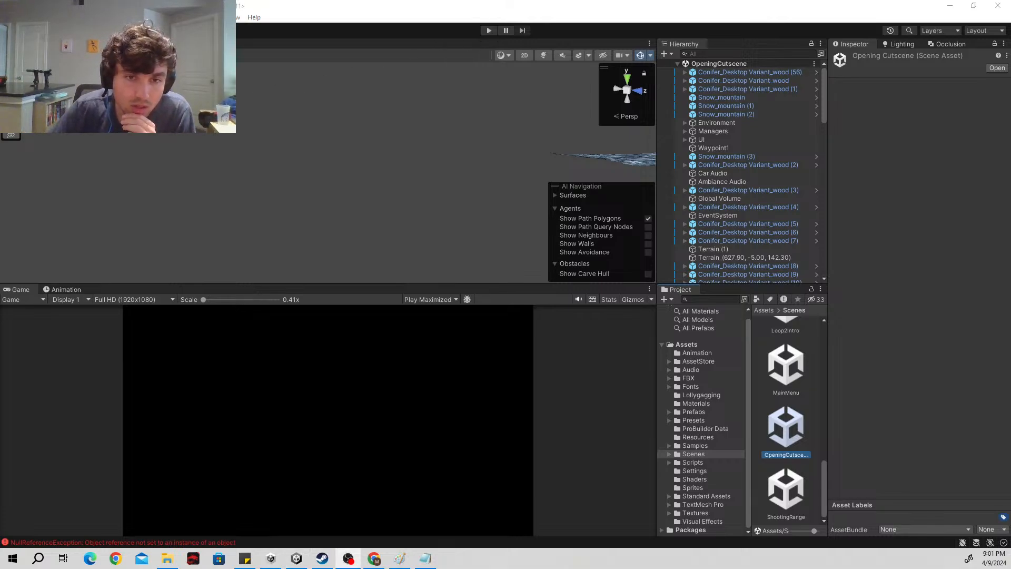
Step: Play the opening cutscene through to its title, stop Play mode and inspect the mountain road terrain in the Scene view
left_click(488, 31)
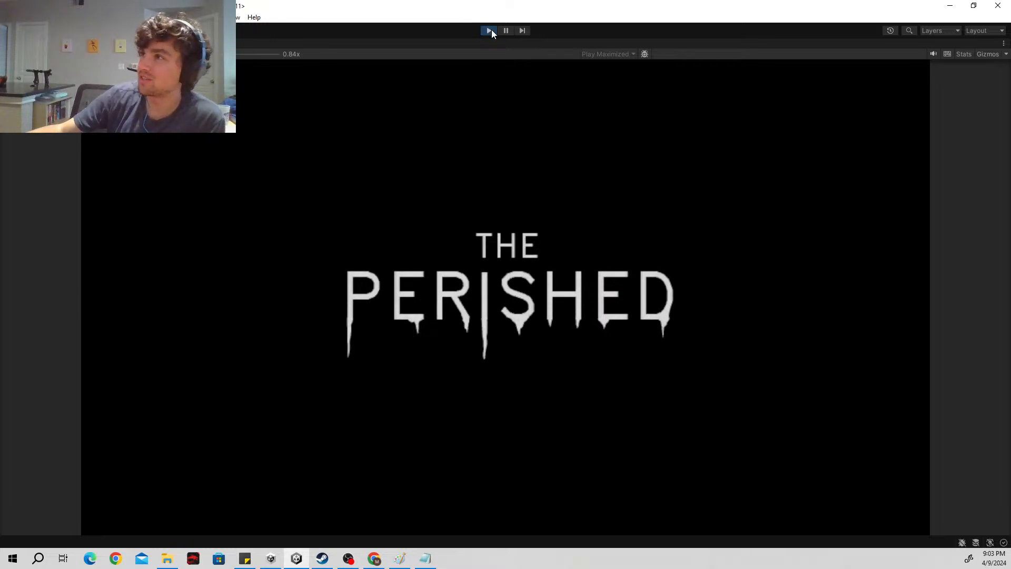
left_click(489, 30)
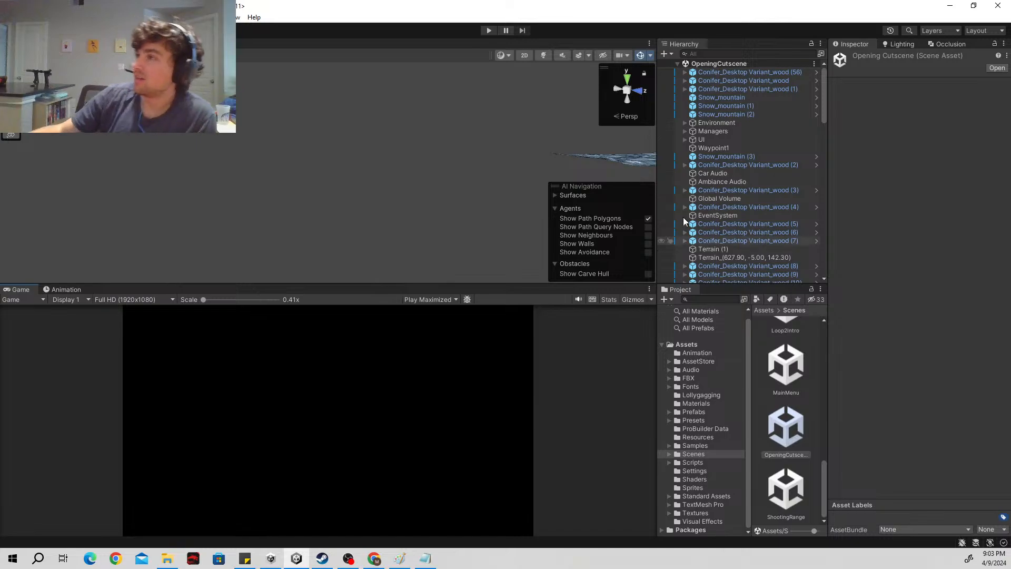
right_click_drag(343, 158, 592, 138)
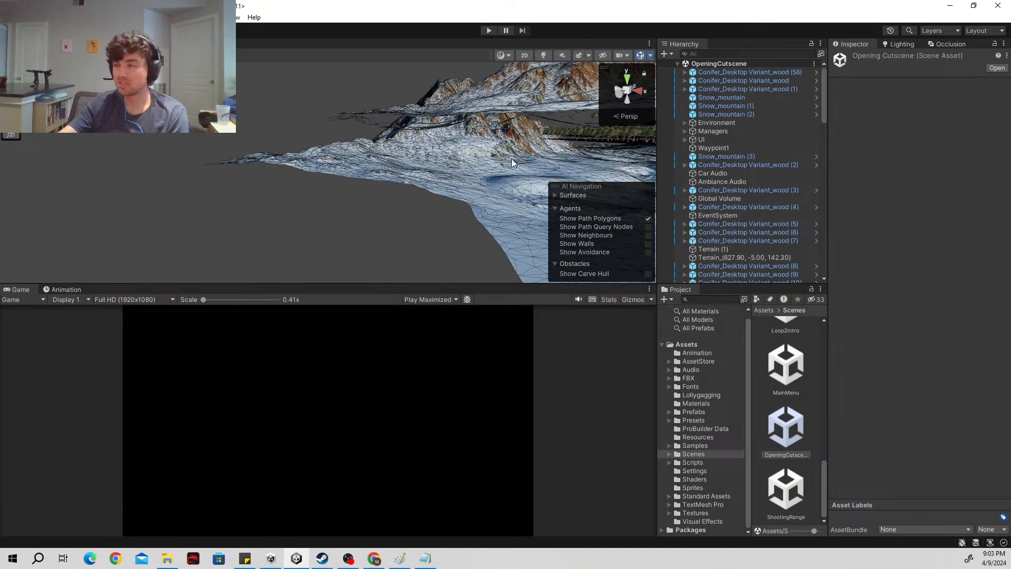
right_click_drag(415, 221, 514, 240)
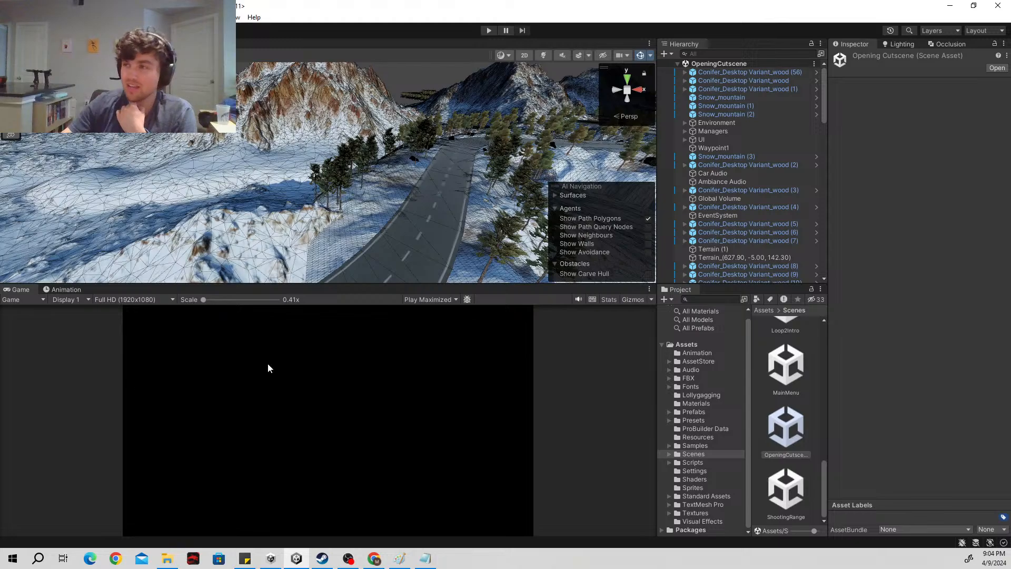
right_click_drag(428, 147, 448, 192)
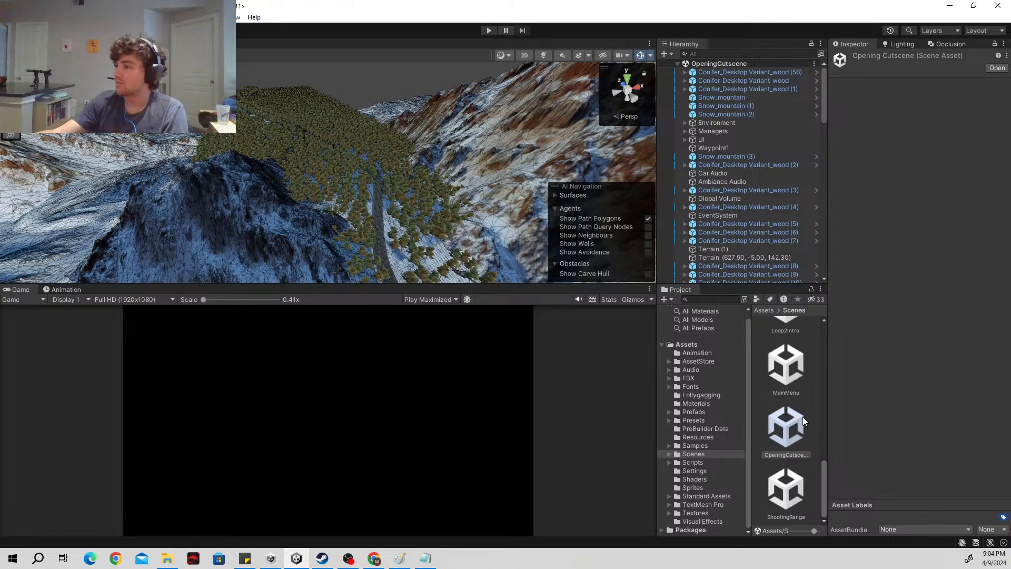
Step: Reopen the Loop2Bunker scene from the Scenes folder
scroll(802, 421, "up", 2)
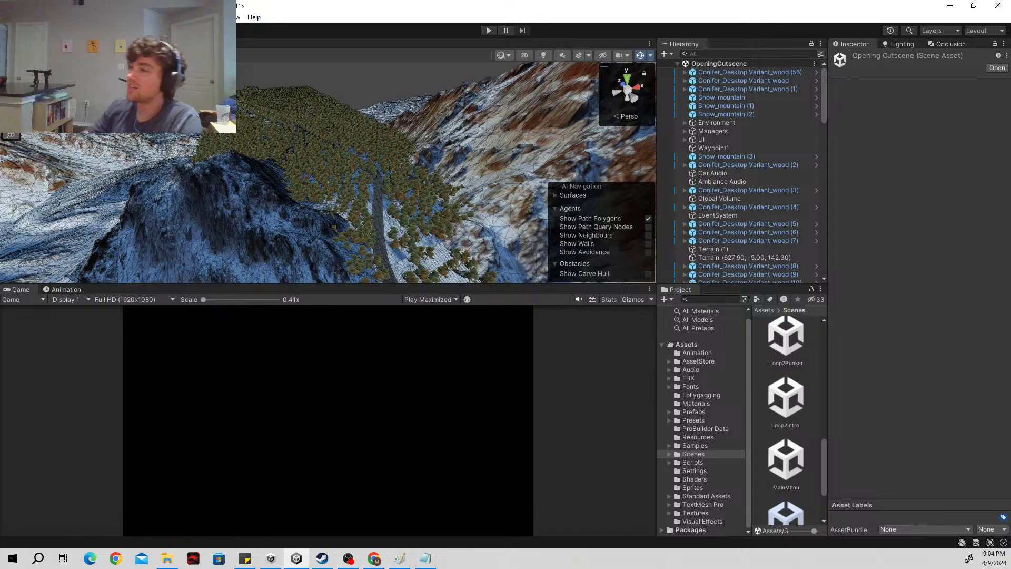
scroll(742, 489, "up", 1)
scroll(787, 452, "up", 3)
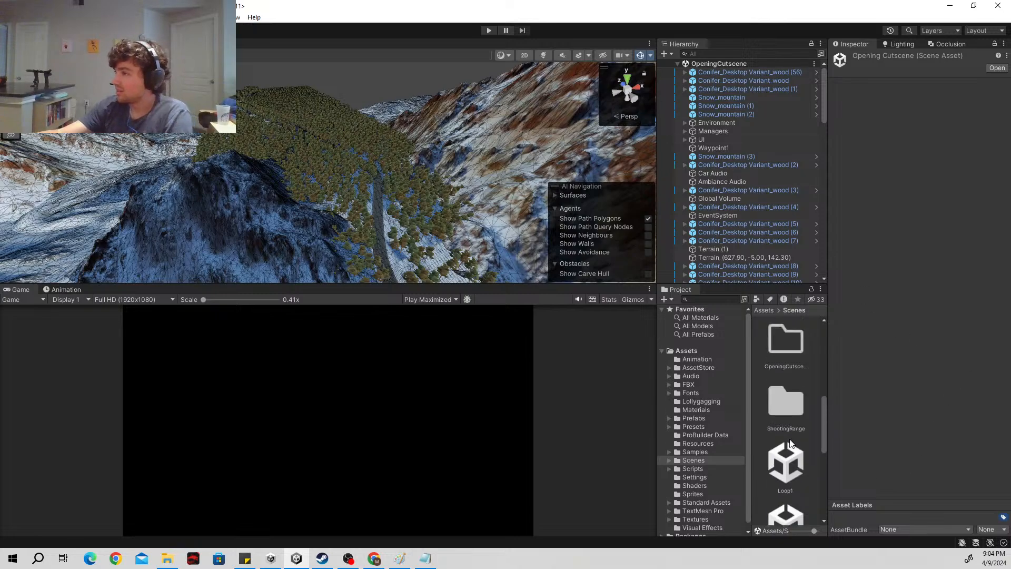
scroll(790, 442, "down", 5)
scroll(709, 352, "down", 1)
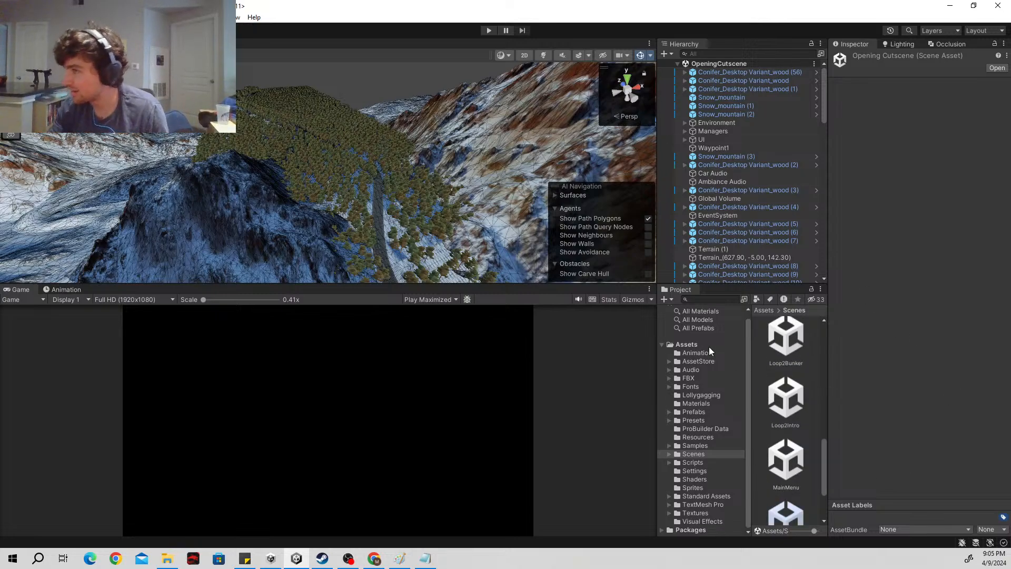
scroll(793, 445, "down", 2)
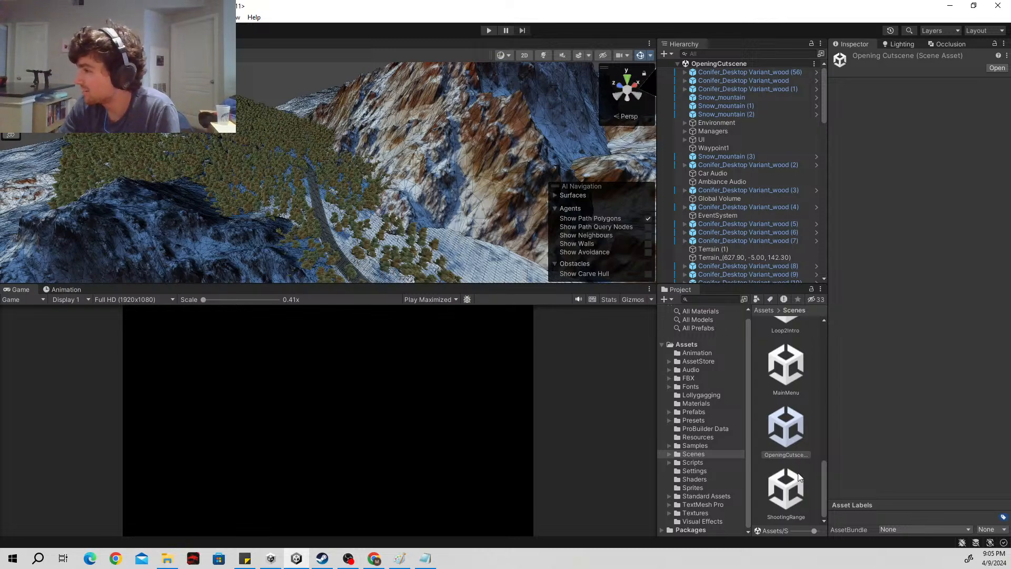
scroll(805, 472, "up", 1)
scroll(804, 465, "up", 2)
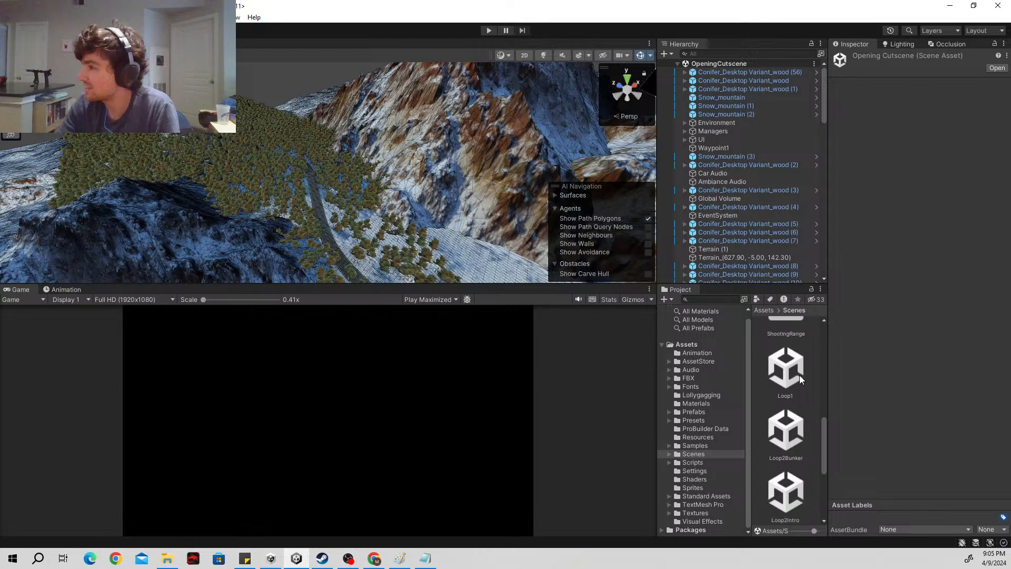
scroll(793, 388, "down", 1)
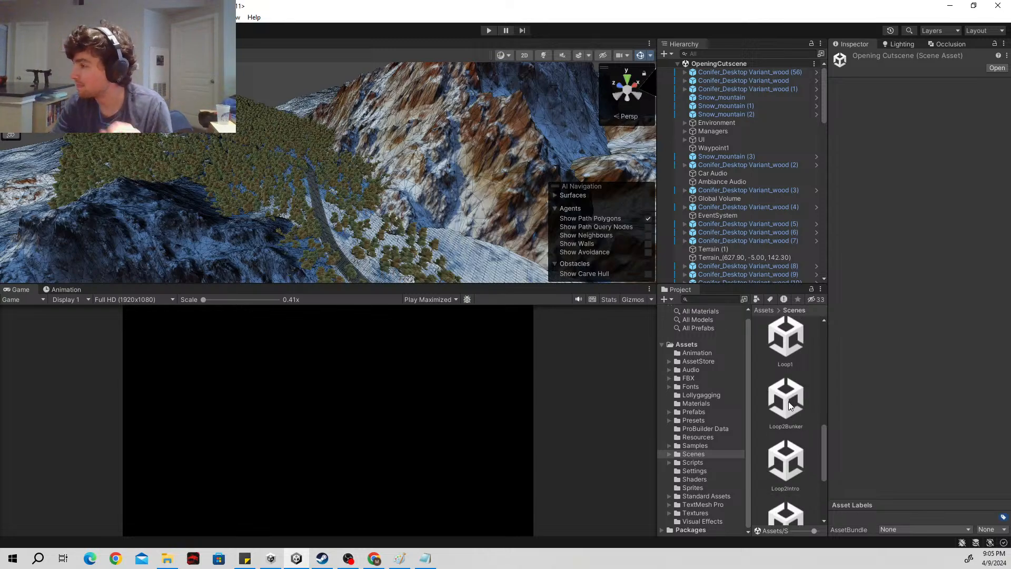
left_click(786, 409)
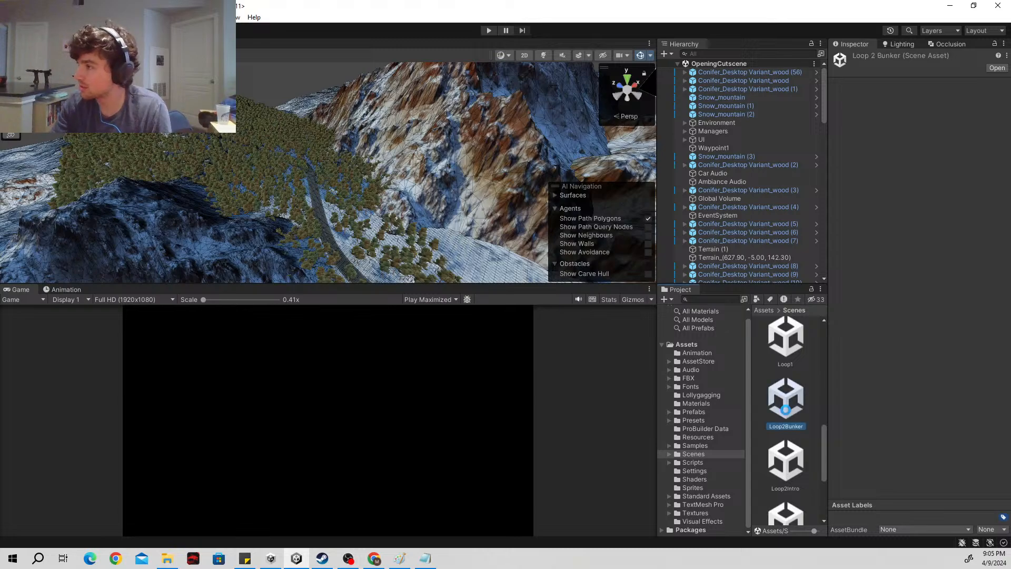
double_click(785, 410)
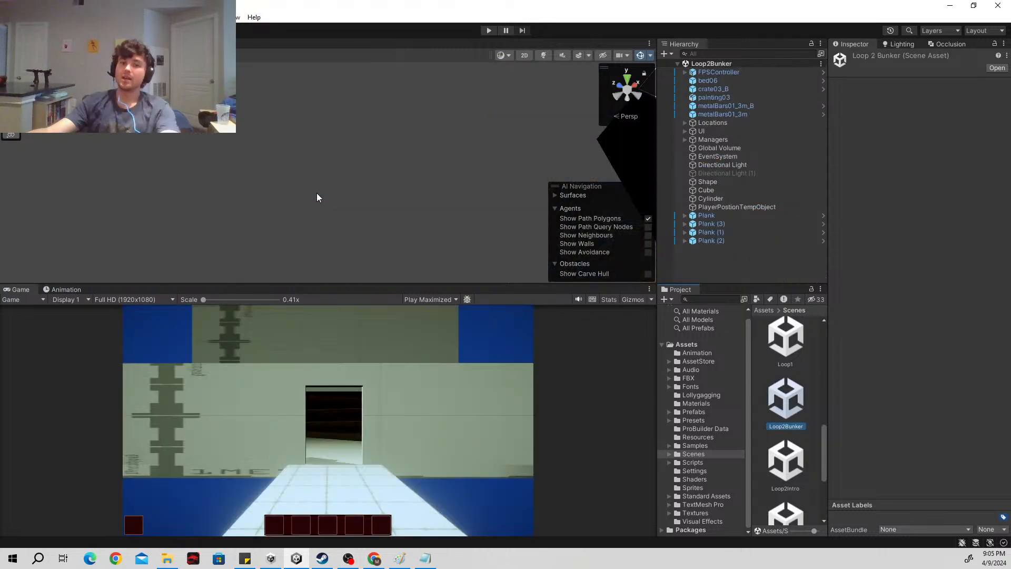
Step: Frame the Plank object in the Scene view and examine the walkway and rooms of the bunker layout from above
right_click_drag(395, 144, 1006, 100)
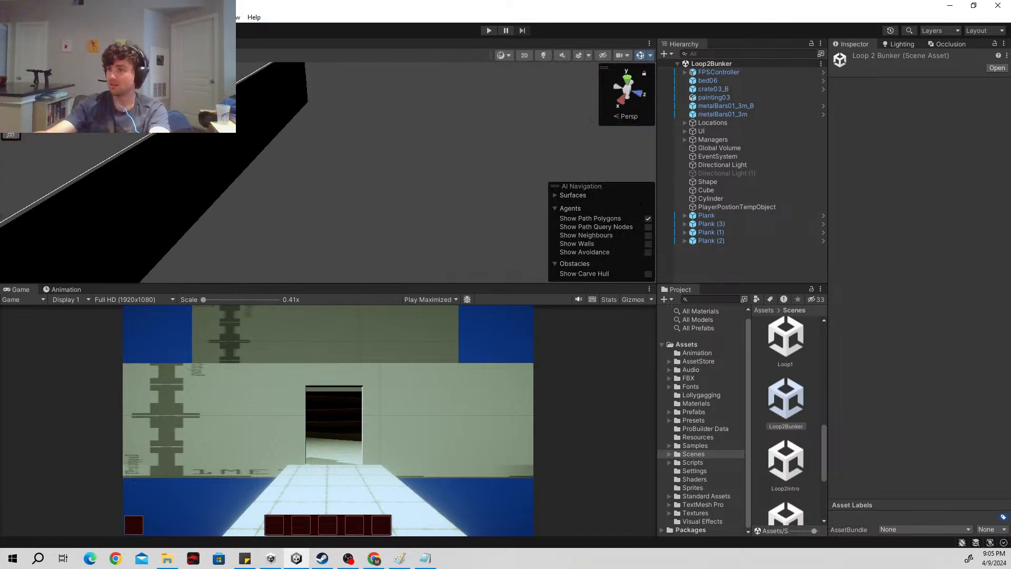
right_click_drag(332, 267, 317, 156)
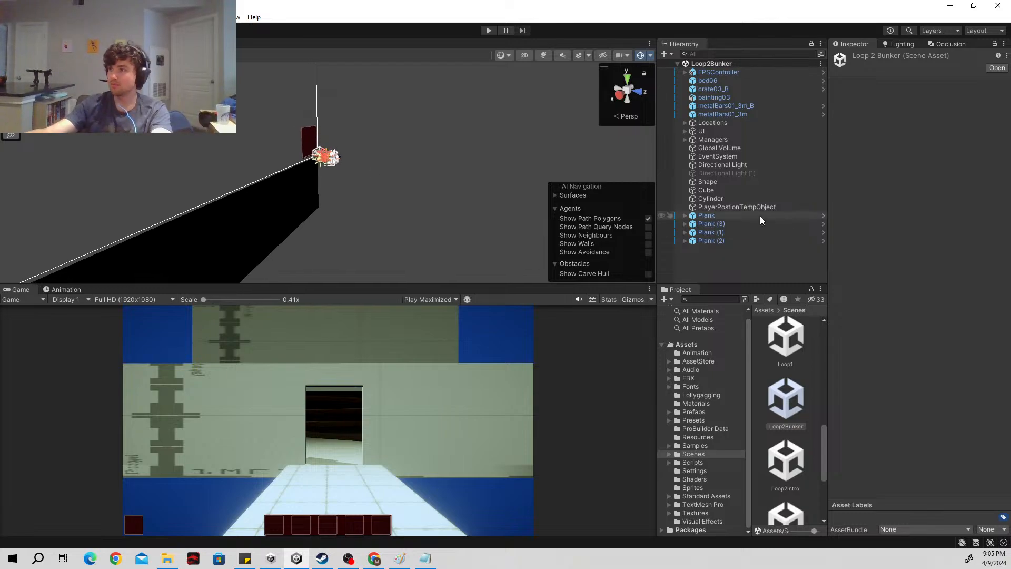
left_click(759, 217)
key("f")
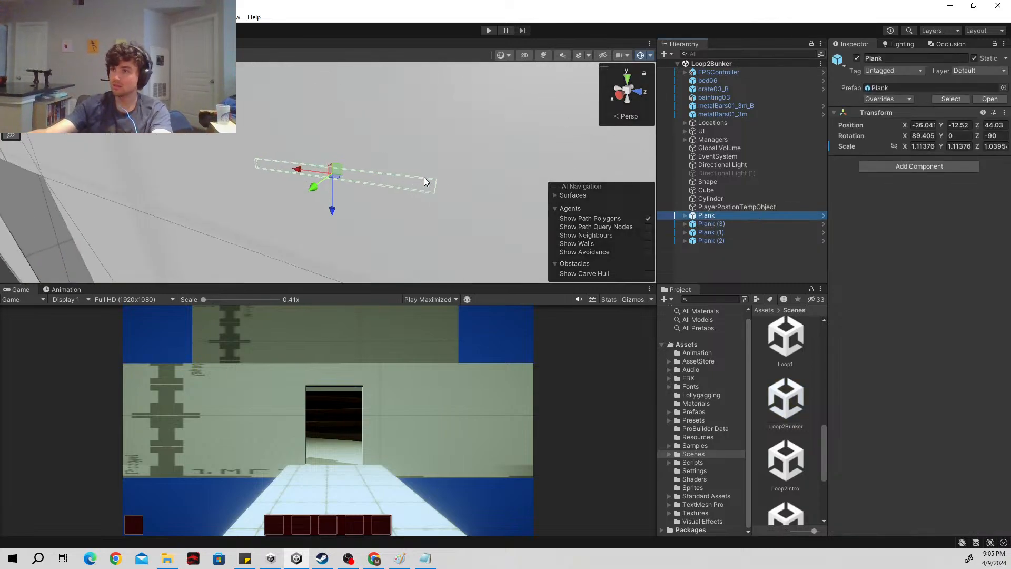
key("s")
right_click_drag(426, 182, 344, 202)
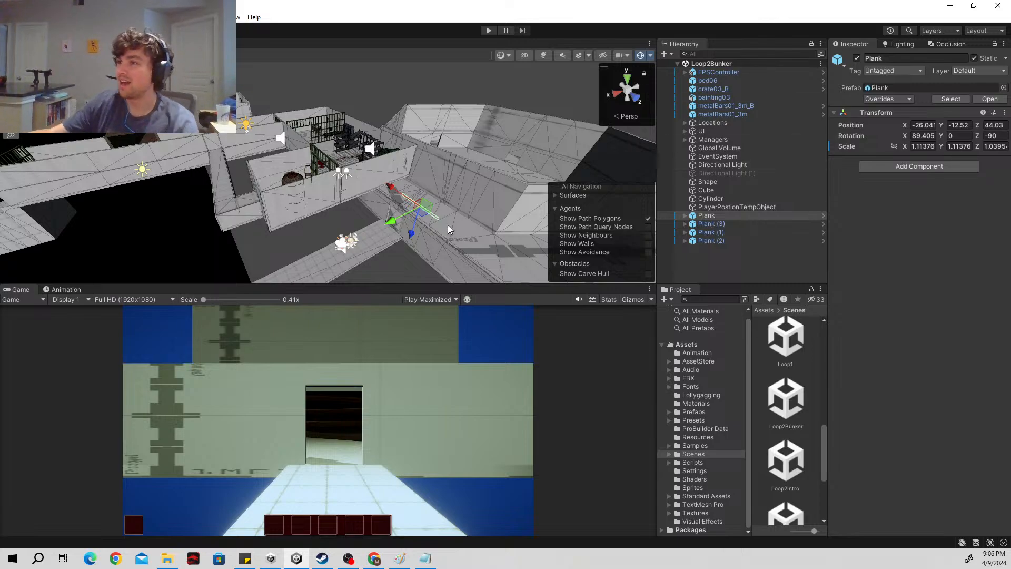
right_click_drag(451, 230, 332, 172)
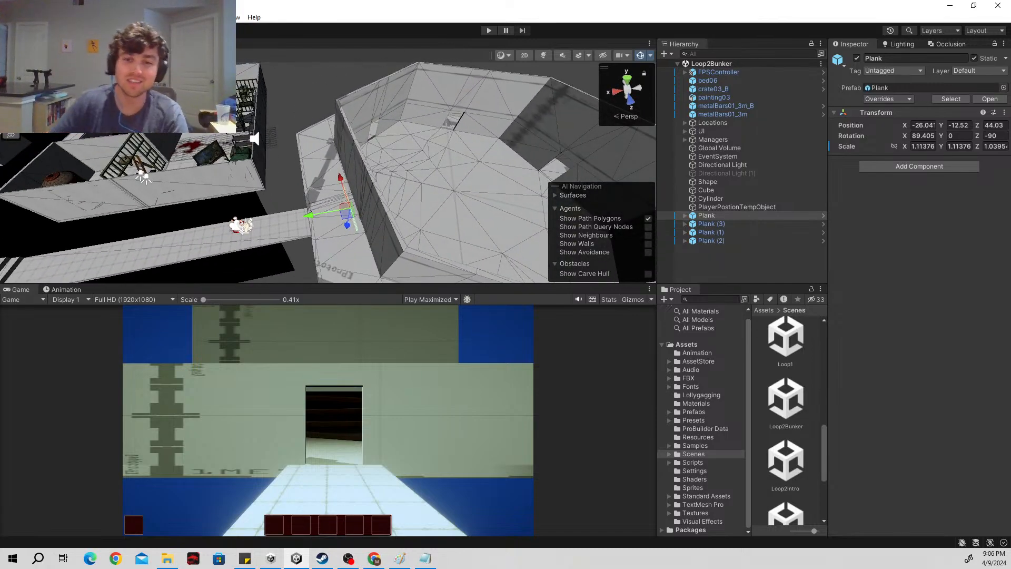